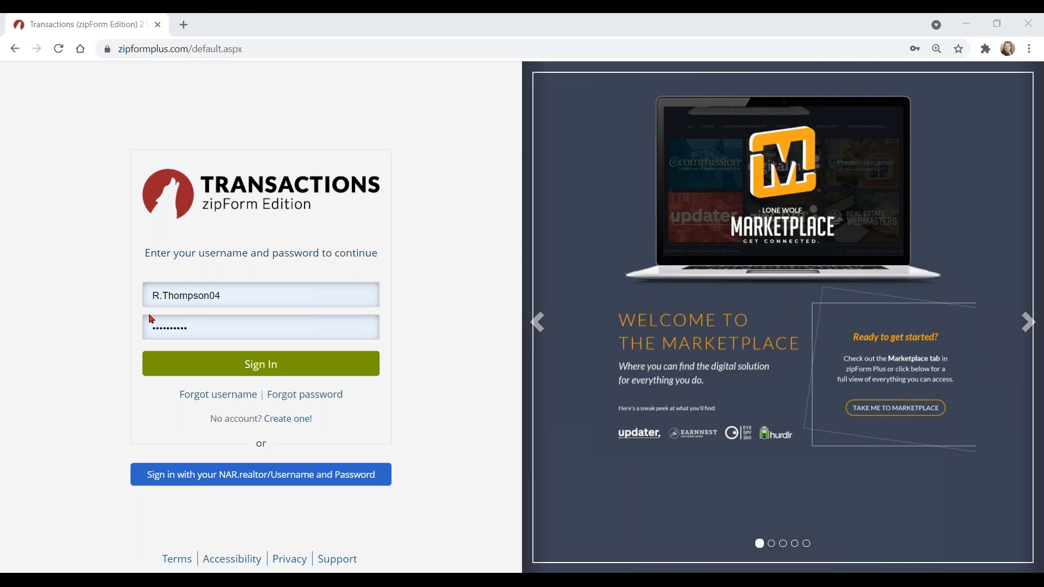
# Step: Enter the password and sign in to the zipForm Plus agent account
pyautogui.click(149, 327)
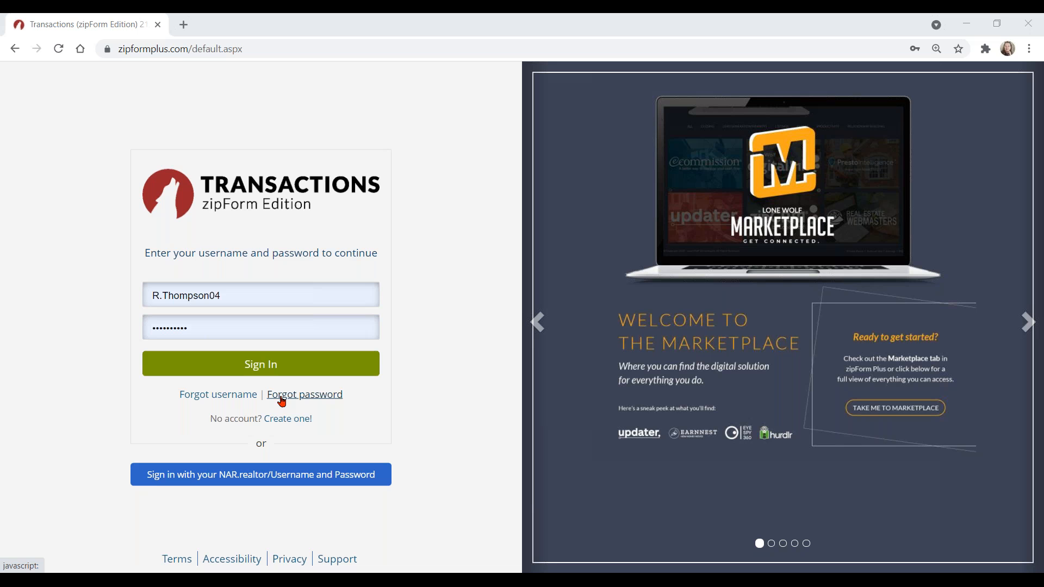
pyautogui.click(267, 360)
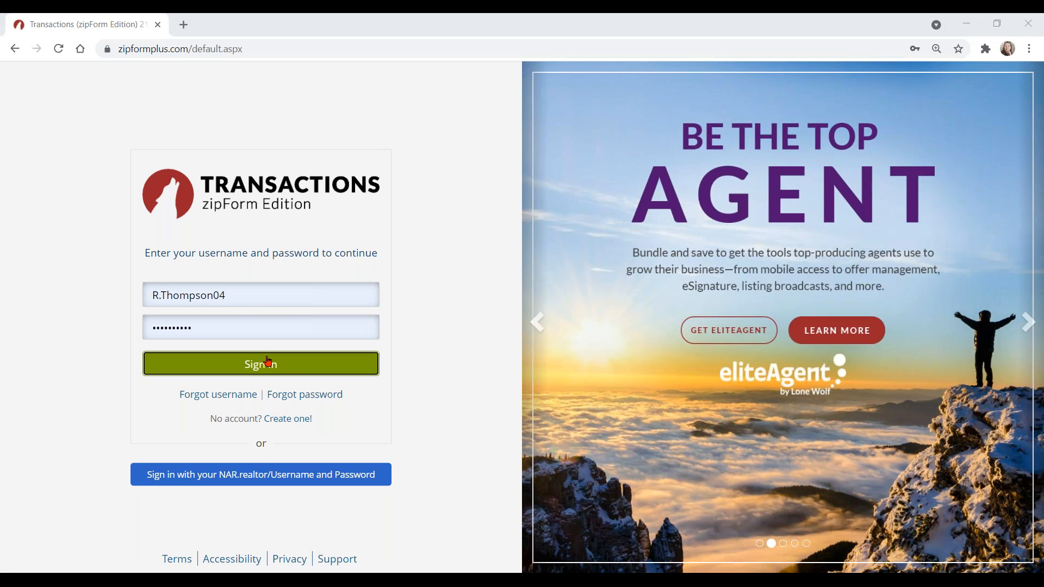
pyautogui.click(267, 360)
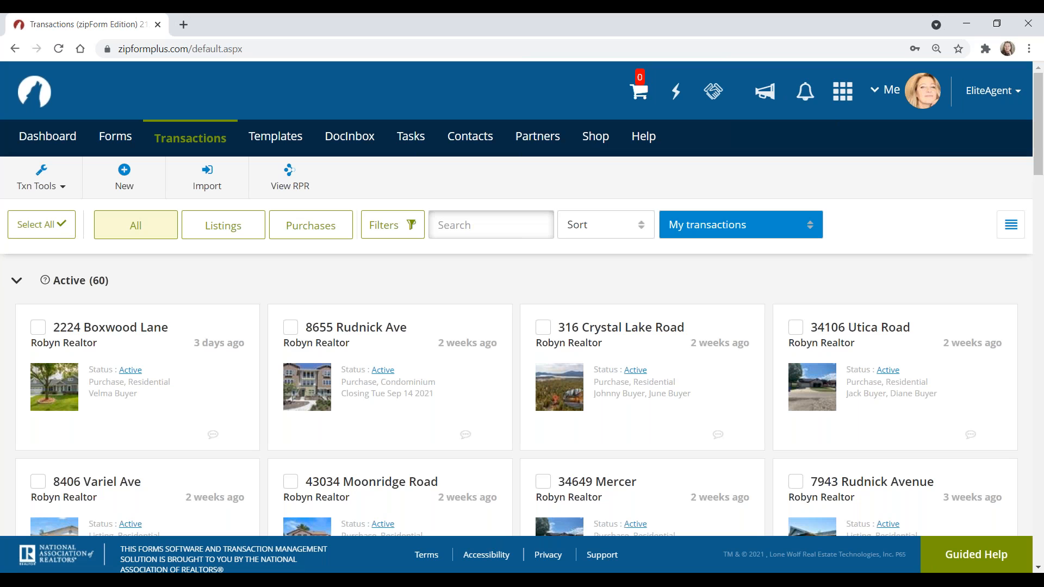
# Step: Browse the Transactions list of active cards, then open the 'Me' account menu
pyautogui.click(198, 145)
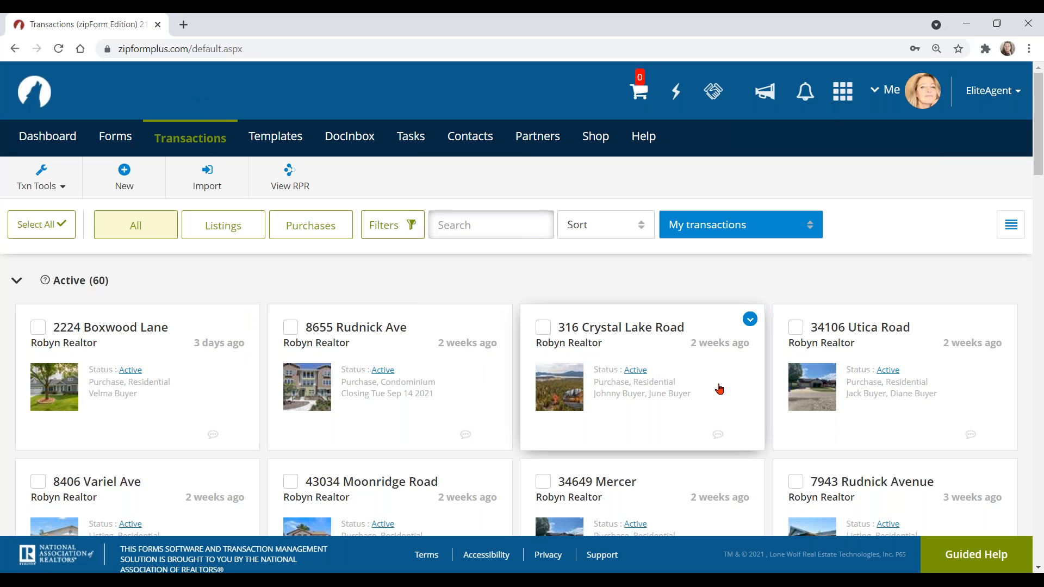
pyautogui.scroll(-4, 747, 397)
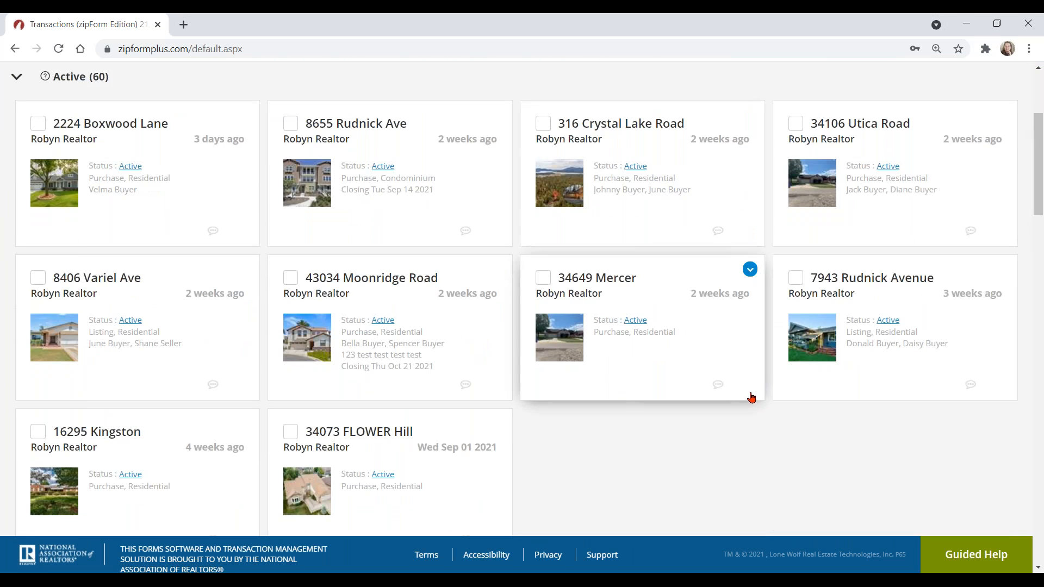
pyautogui.scroll(4, 751, 397)
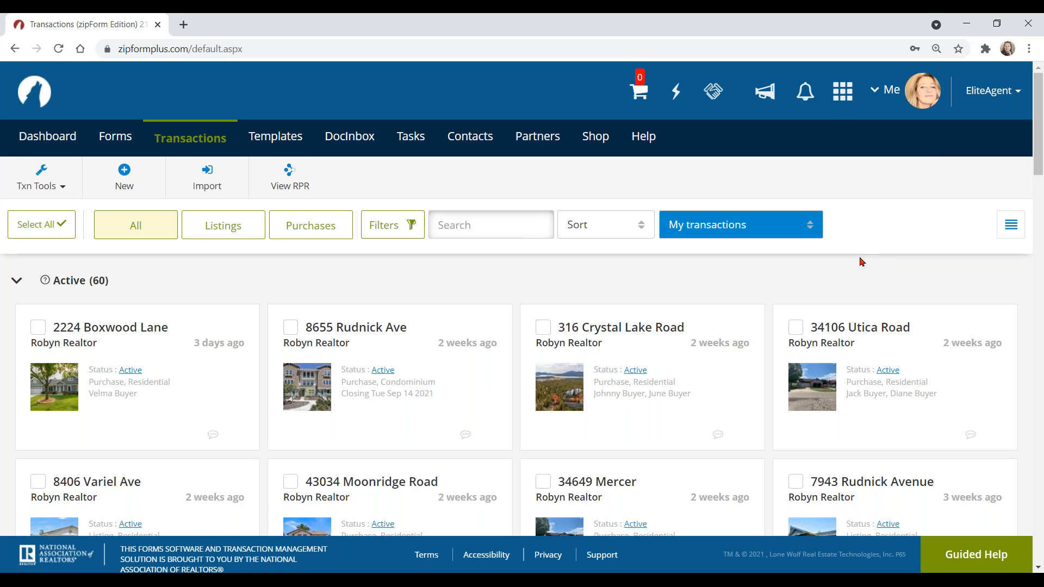
pyautogui.click(892, 91)
pyautogui.click(201, 140)
pyautogui.click(891, 93)
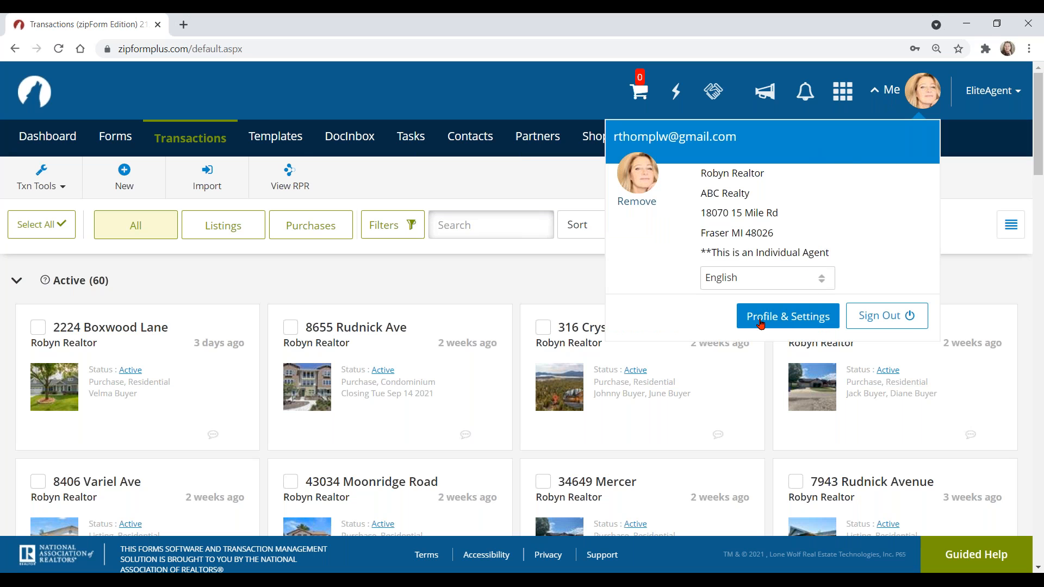
# Step: Go to Profile & Settings, view About Me, then switch to the Settings section
pyautogui.click(803, 319)
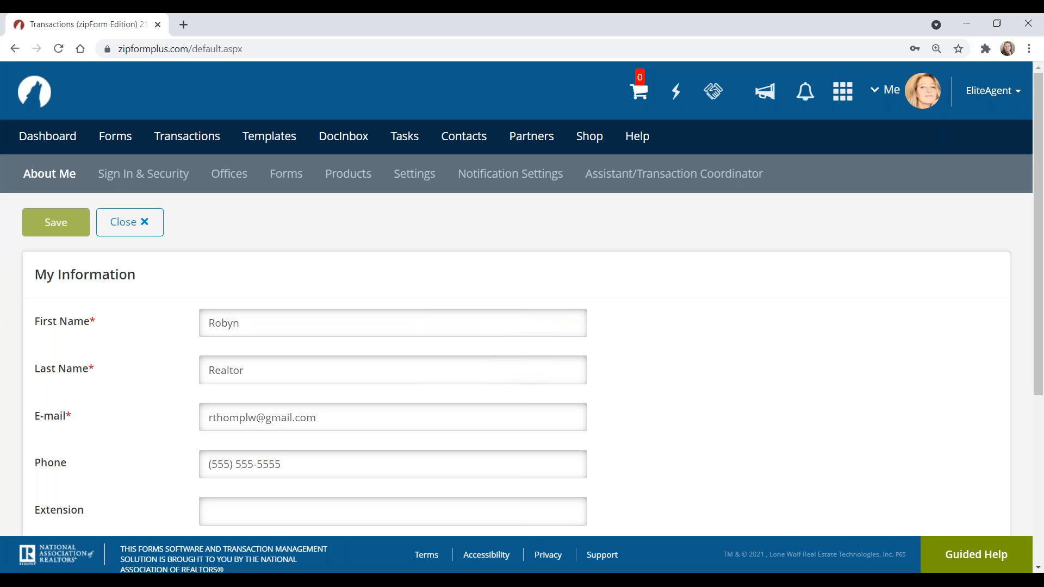
pyautogui.click(54, 177)
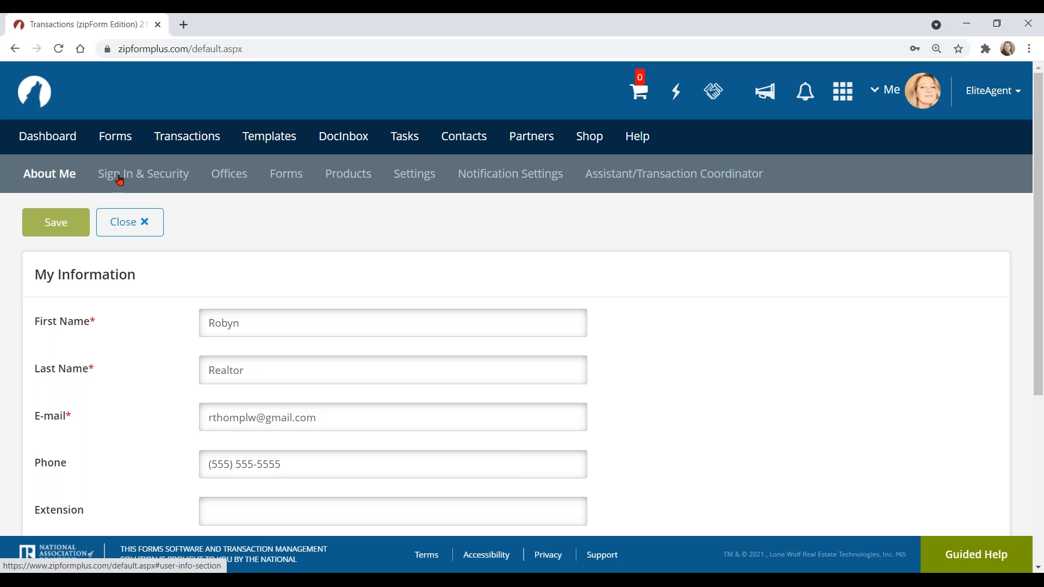
pyautogui.click(422, 180)
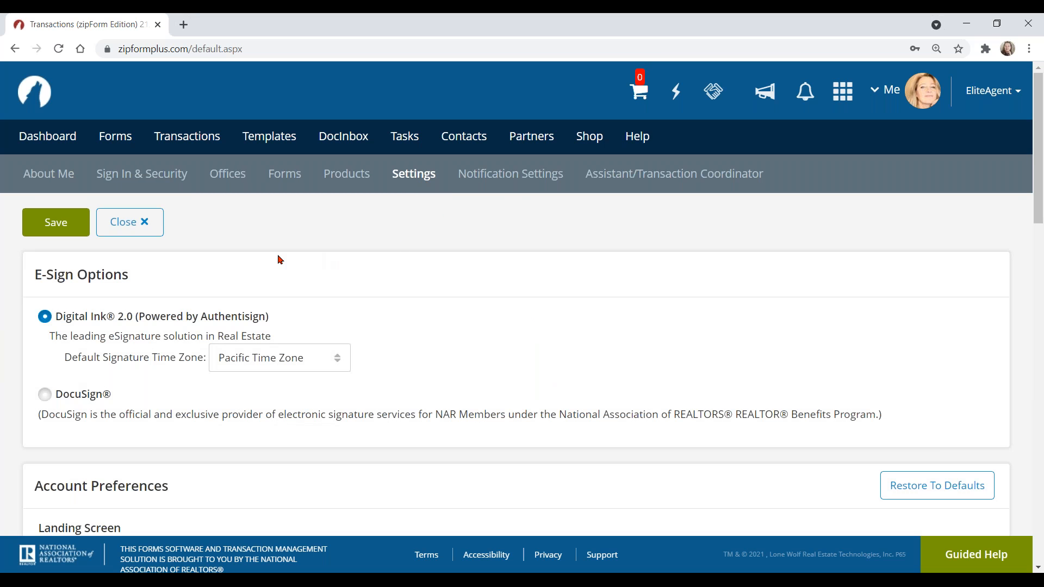
# Step: Choose Digital Ink 2.0 as e-sign provider and Pacific Time Zone as default
pyautogui.click(132, 277)
pyautogui.click(97, 327)
pyautogui.click(270, 361)
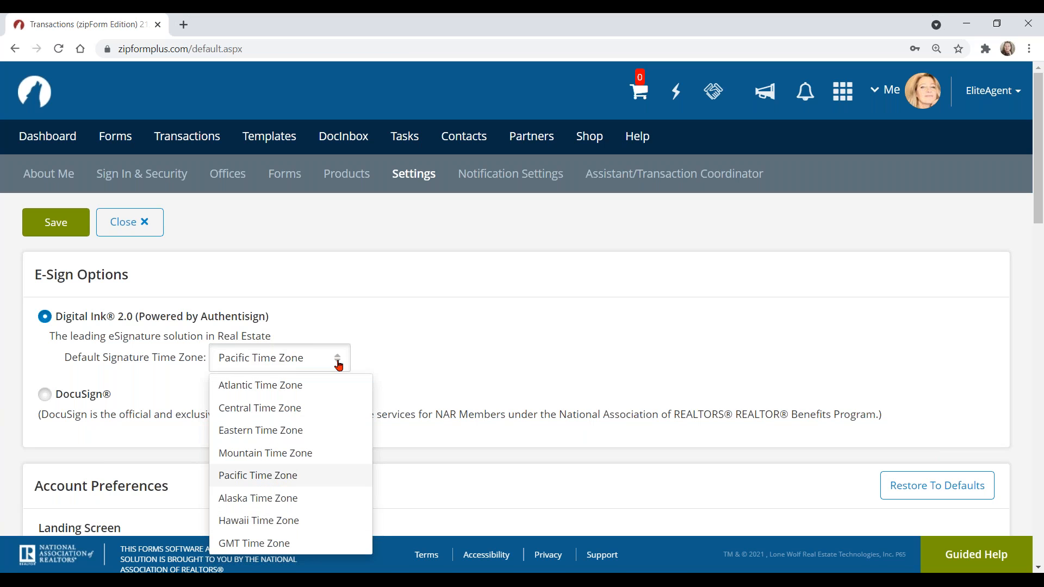
pyautogui.click(428, 360)
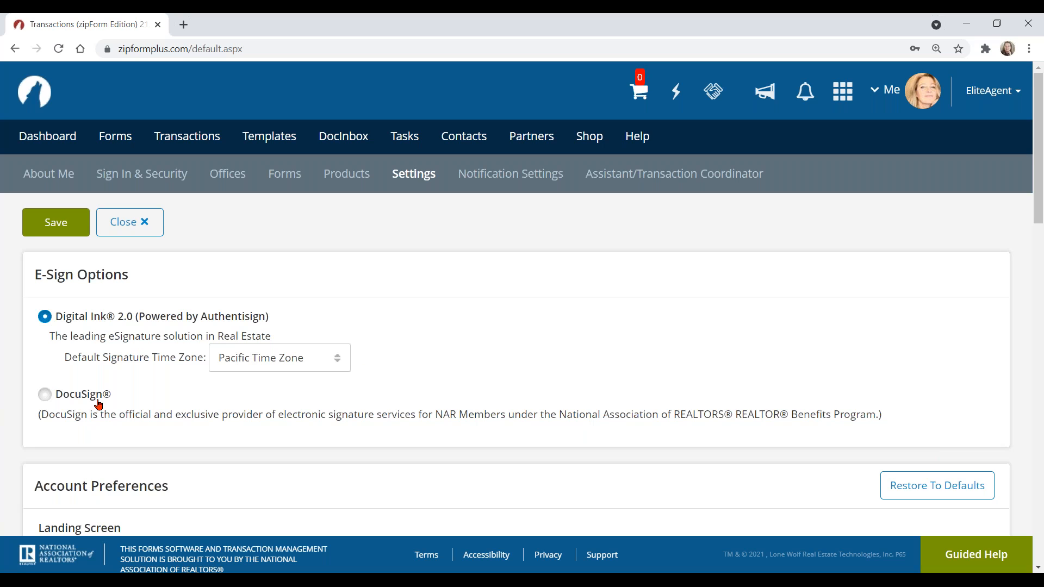
pyautogui.press('ctrl')
# Step: Save the e-sign preferences and return to the Transactions list
pyautogui.click(55, 228)
pyautogui.click(56, 227)
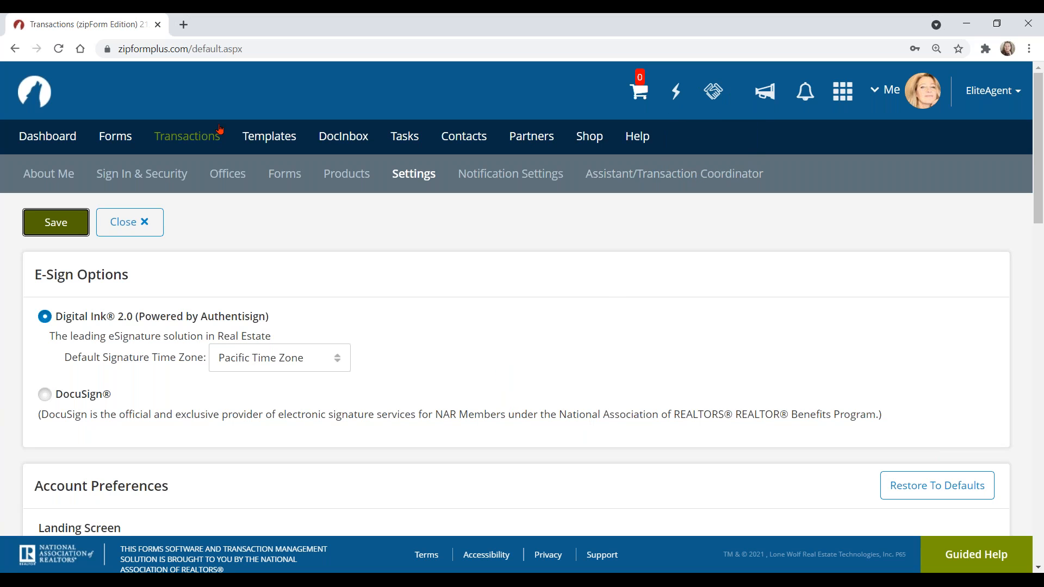
pyautogui.click(181, 141)
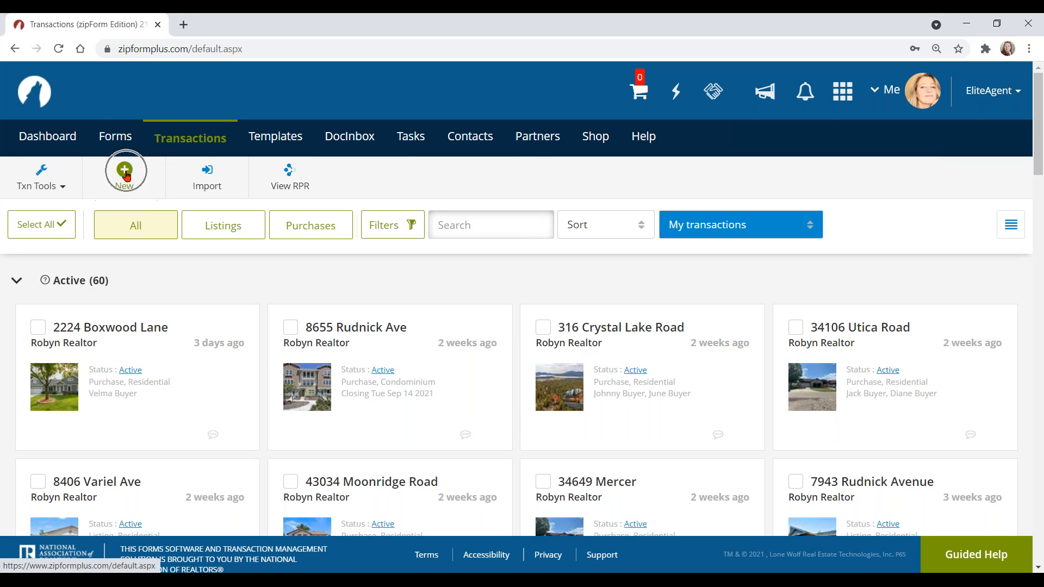
# Step: Create a new Purchase or Offer transaction from the Transactions toolbar
pyautogui.click(197, 144)
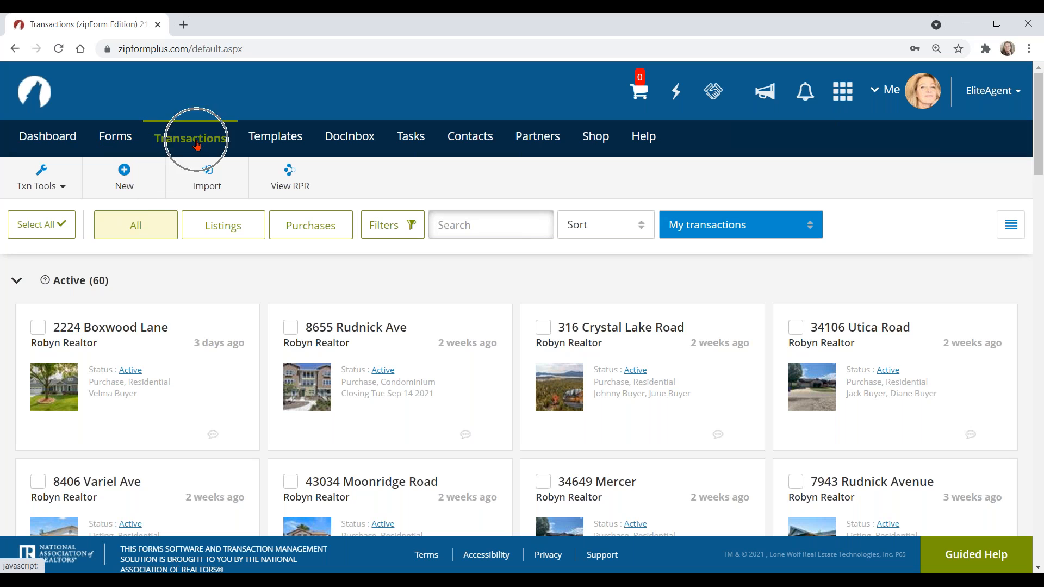
pyautogui.click(124, 173)
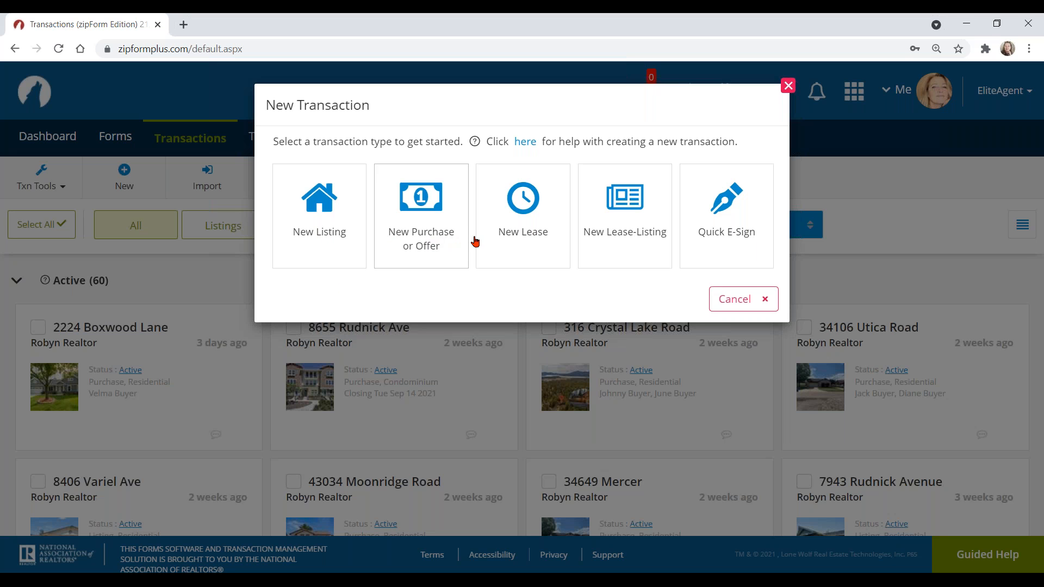
pyautogui.click(428, 228)
pyautogui.click(428, 233)
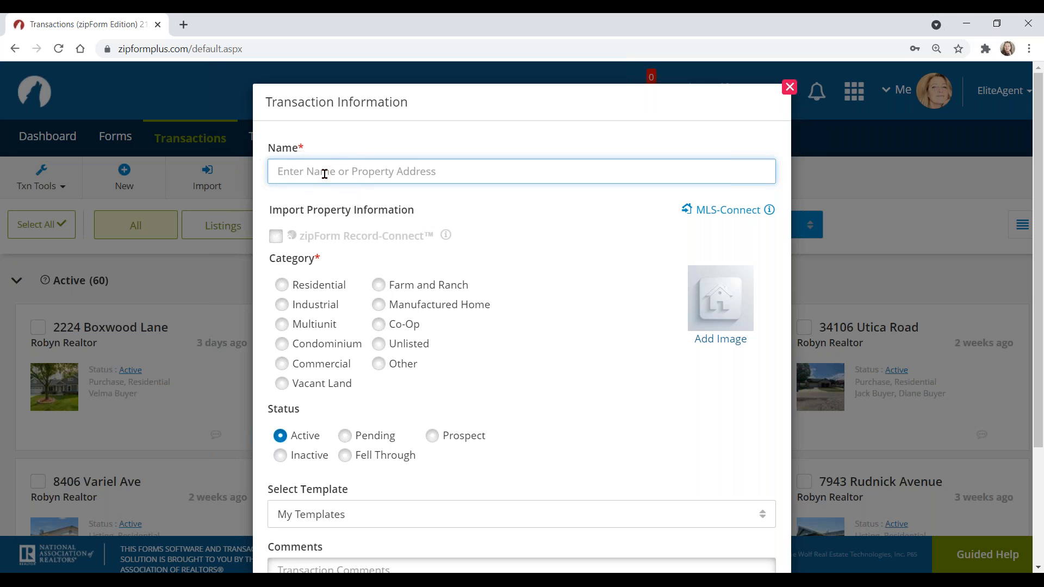
pyautogui.click(464, 173)
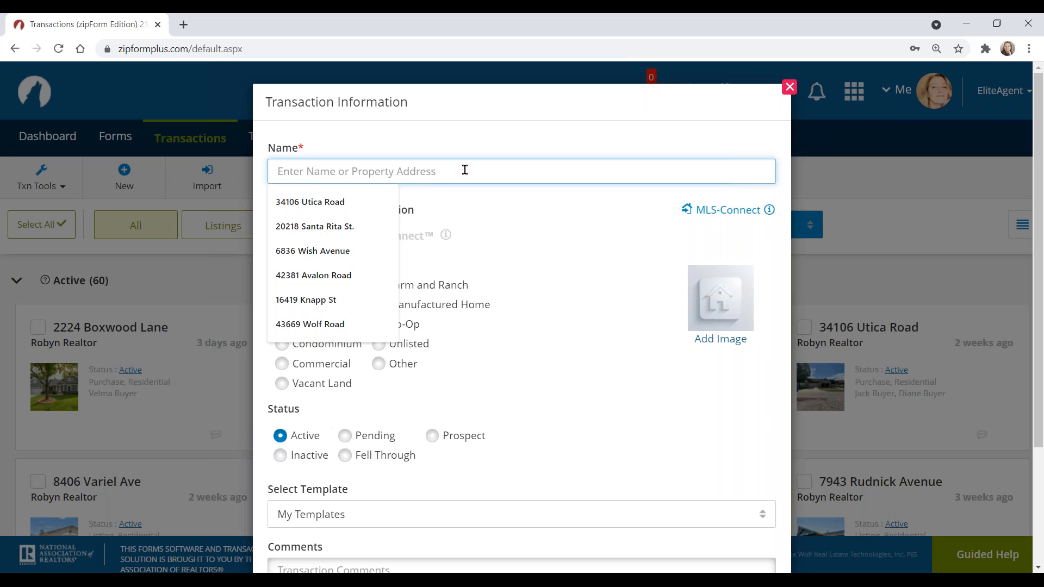
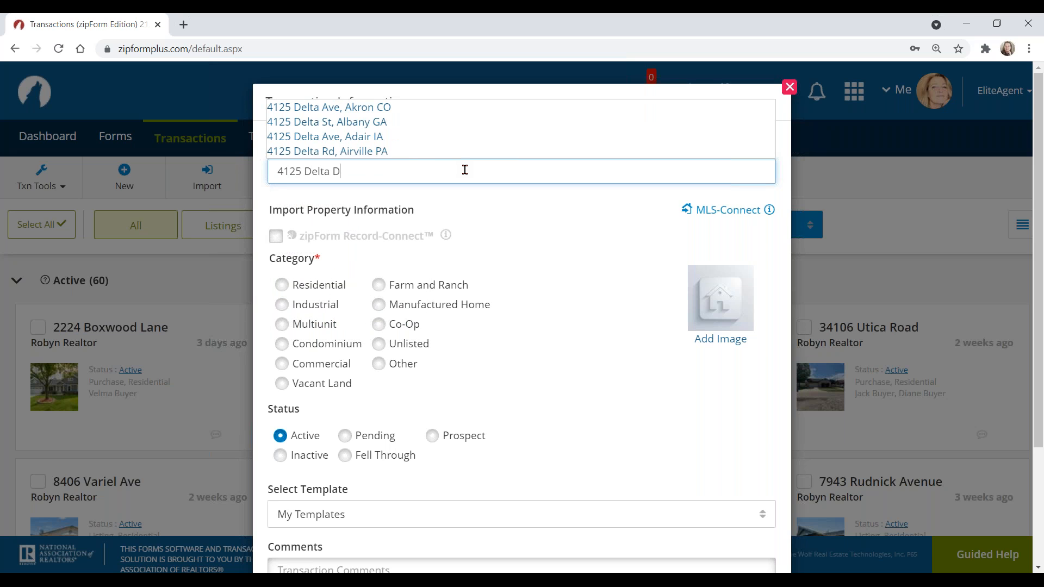
pyautogui.click(545, 239)
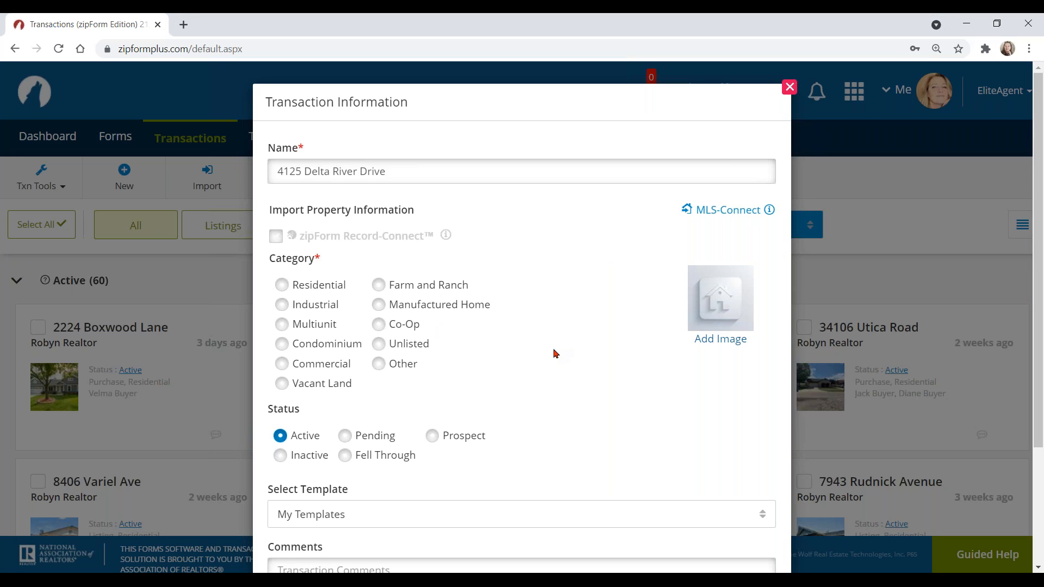
pyautogui.click(739, 214)
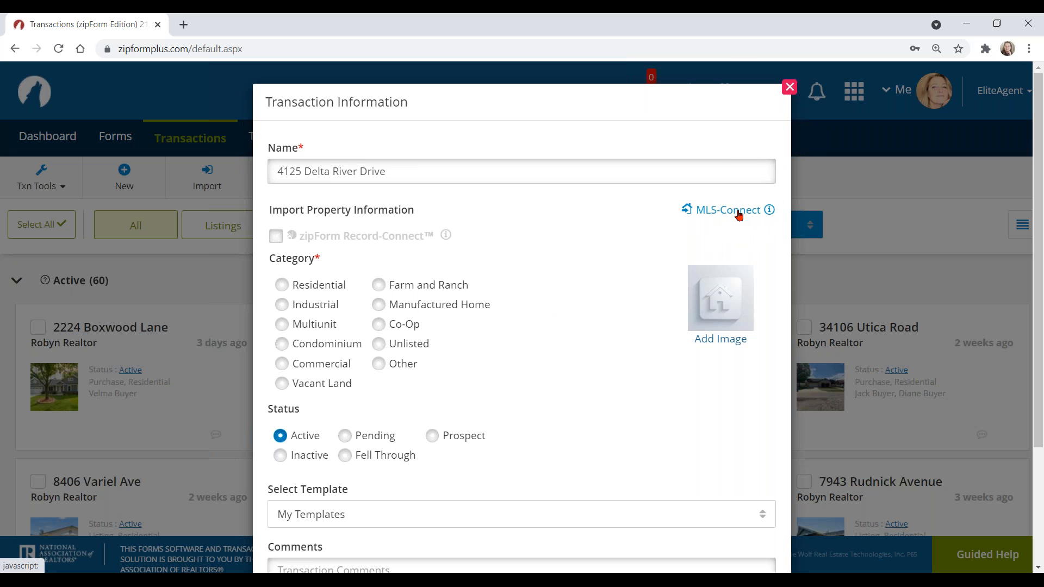
# Step: Open MLS-Connect import and choose RC000 as the MLS source
pyautogui.click(739, 214)
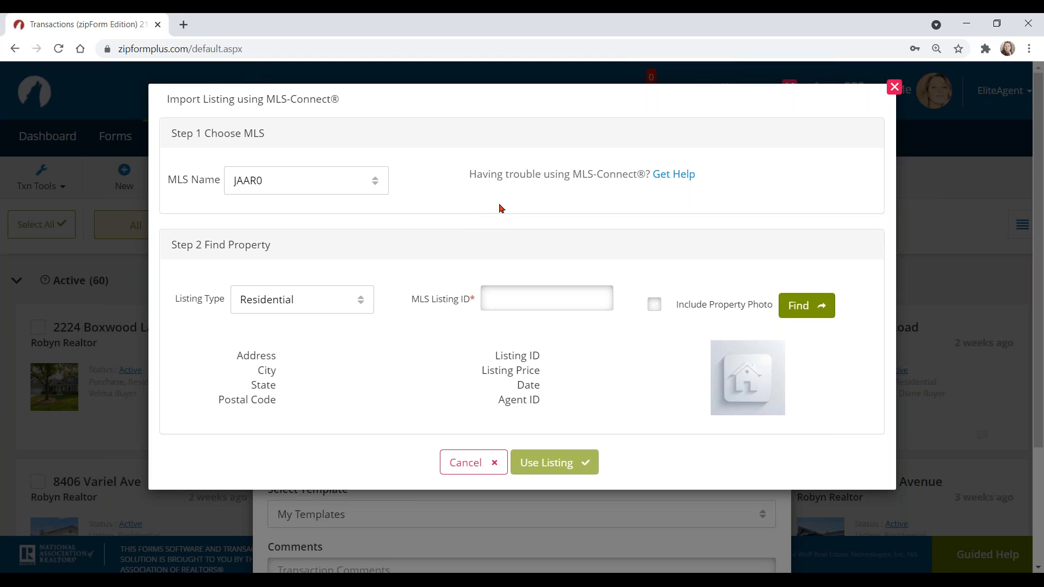
pyautogui.click(273, 132)
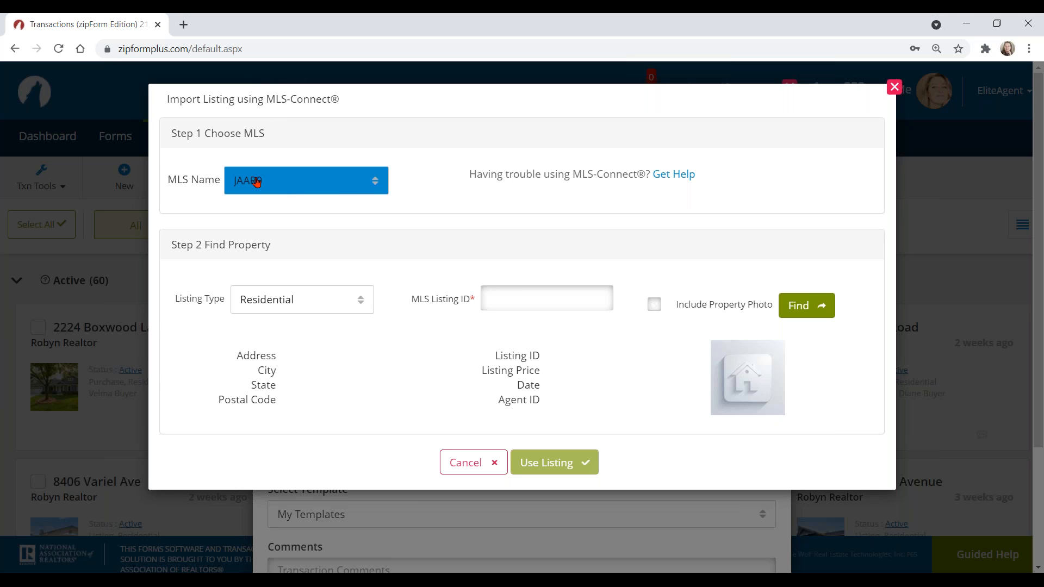
pyautogui.click(199, 185)
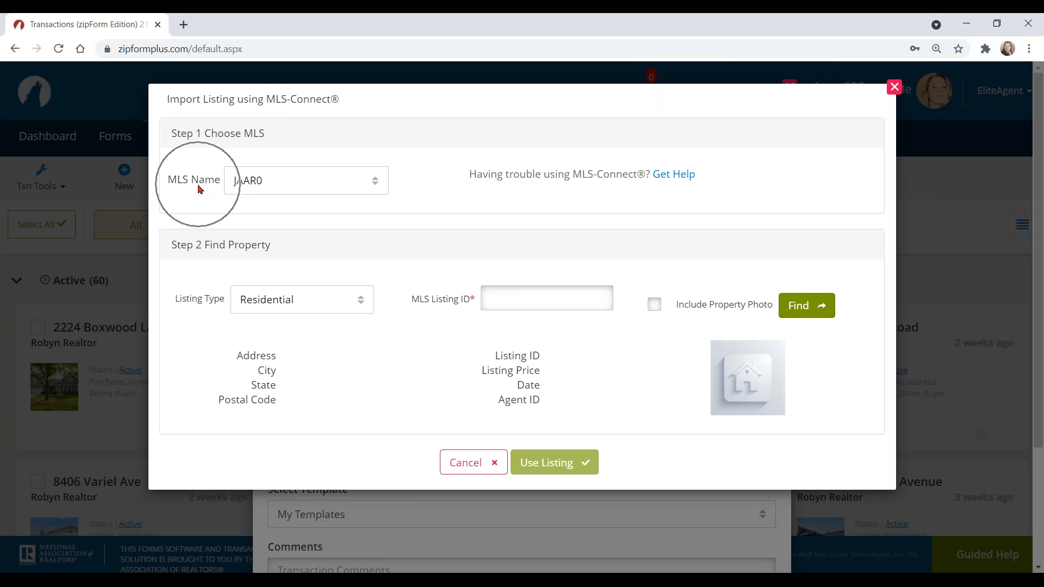
pyautogui.click(310, 183)
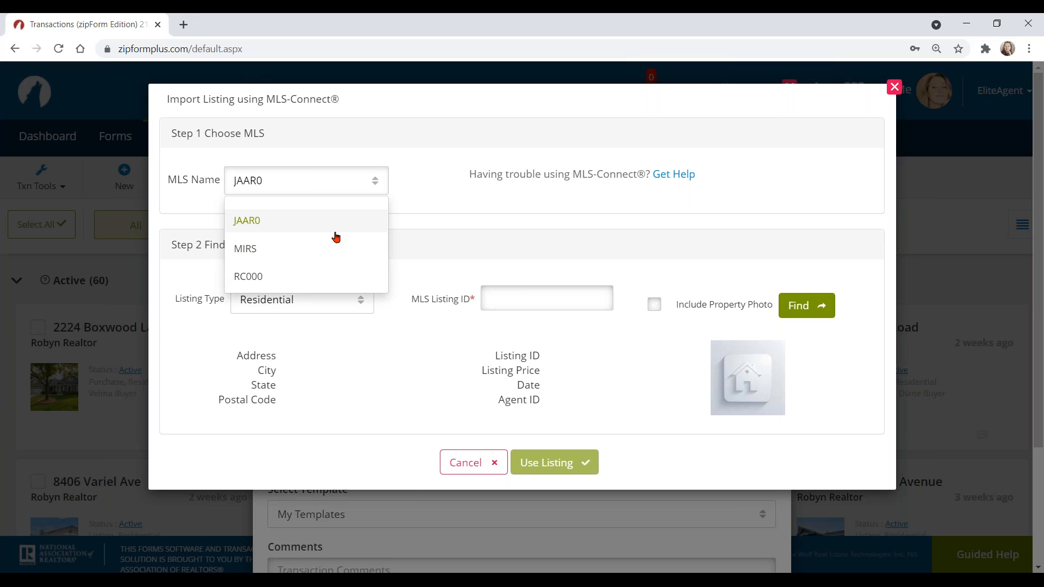
pyautogui.click(257, 278)
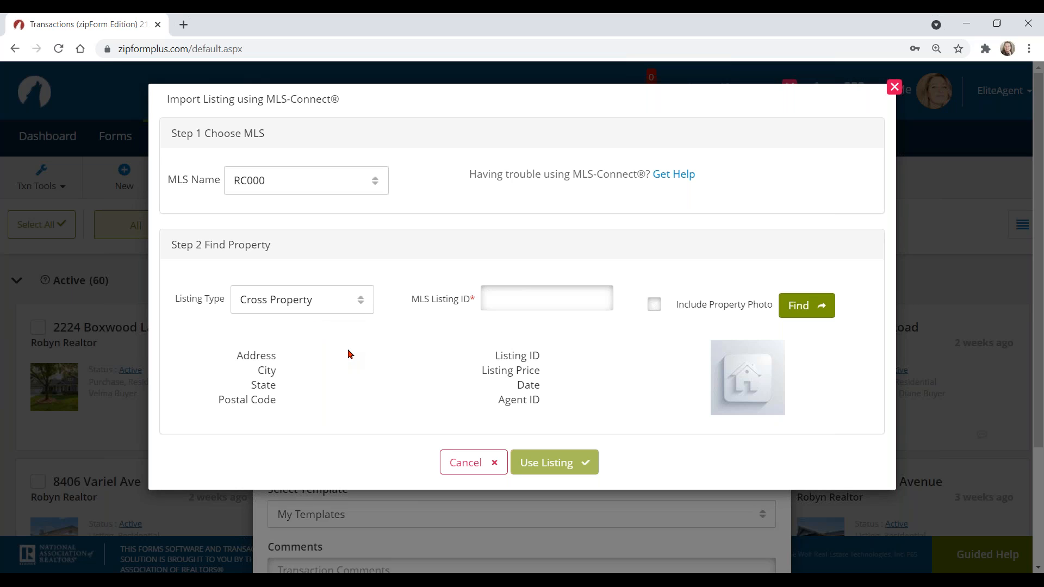
pyautogui.click(489, 294)
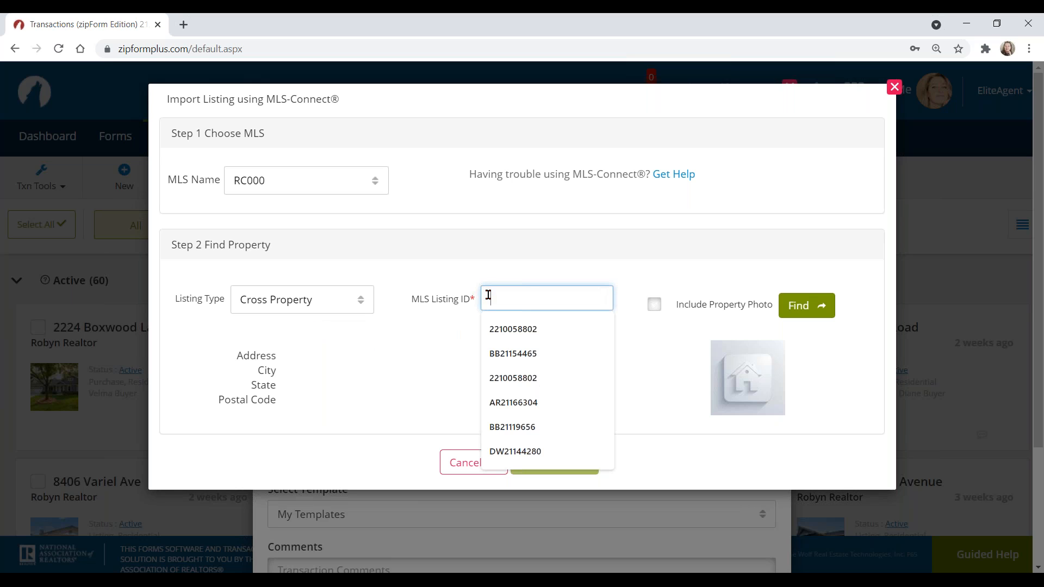
pyautogui.write('22100')
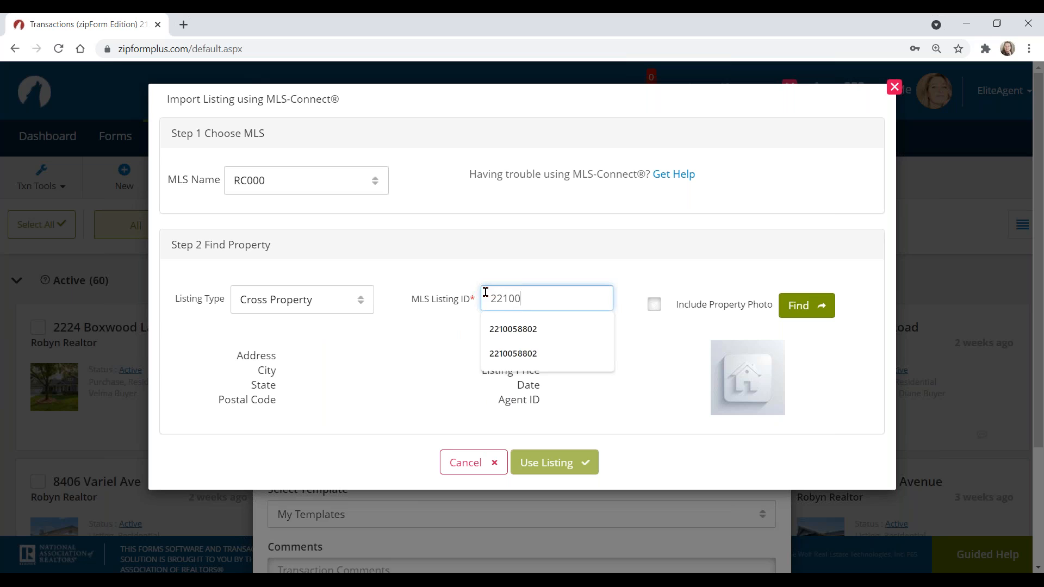
pyautogui.write('70669')
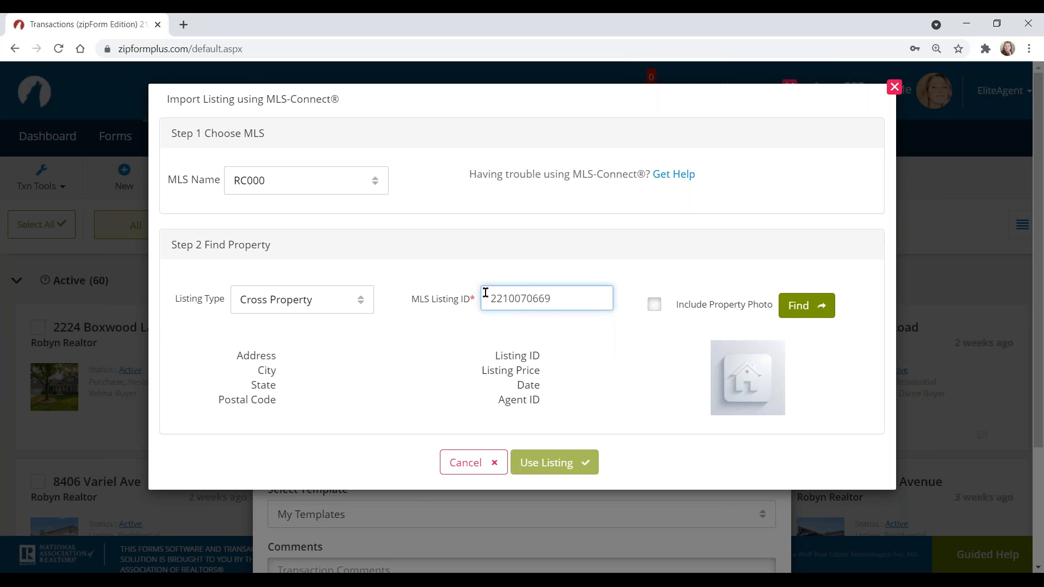
pyautogui.click(655, 304)
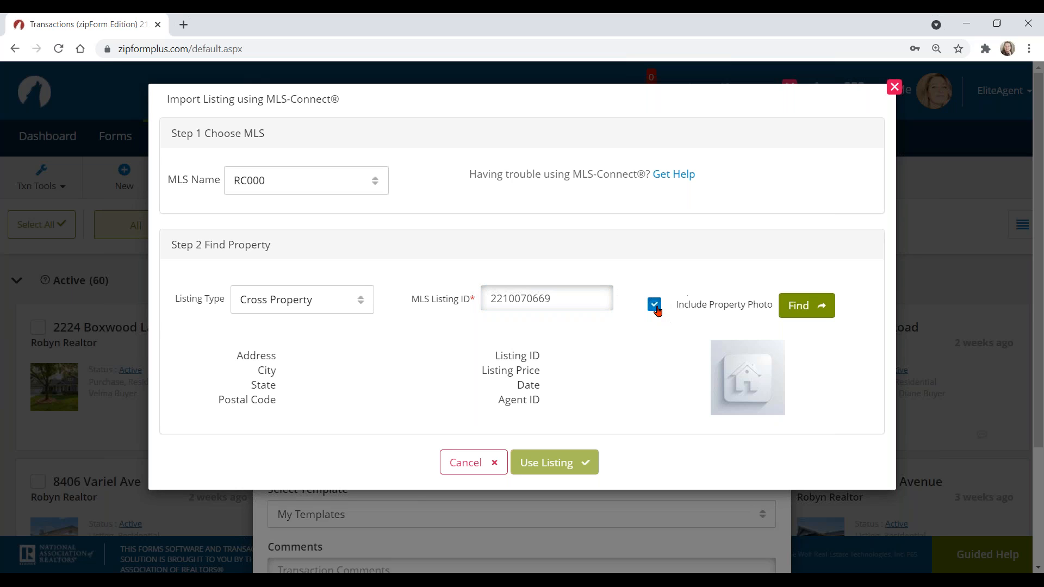
pyautogui.click(807, 307)
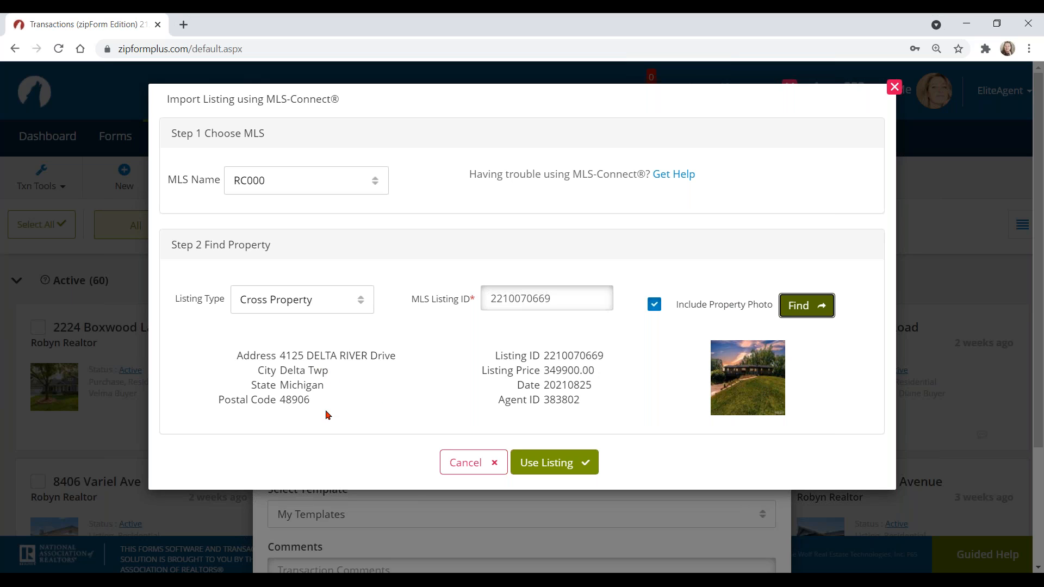
pyautogui.click(551, 462)
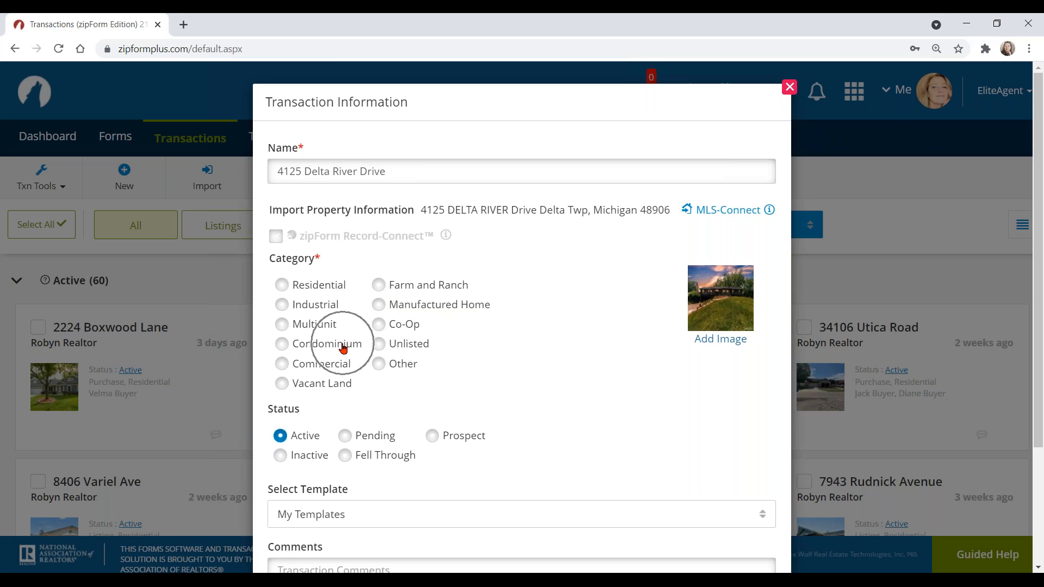
# Step: Set the property category to Residential with Active status
pyautogui.click(281, 286)
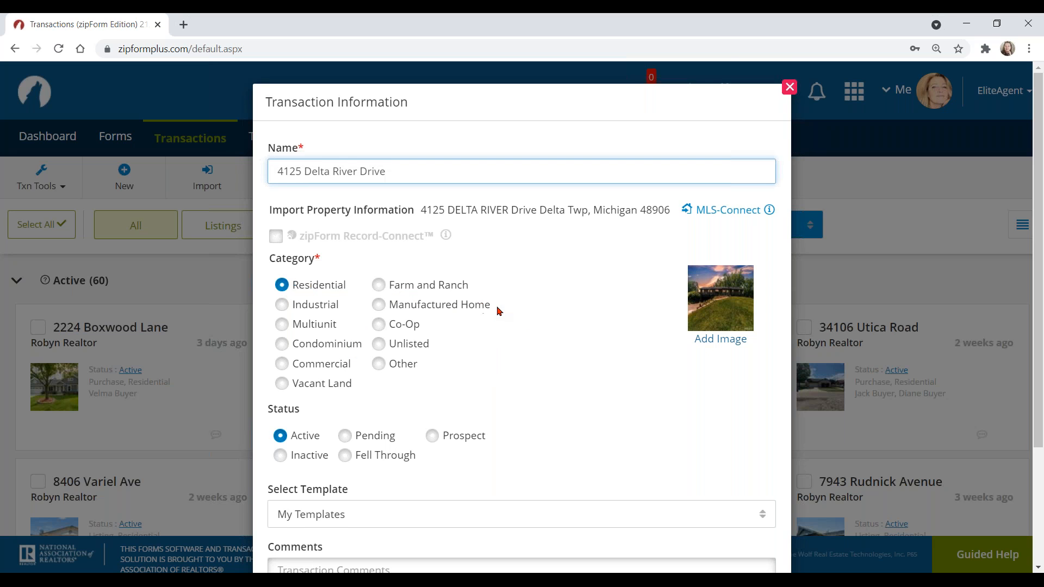
pyautogui.scroll(-3, 333, 269)
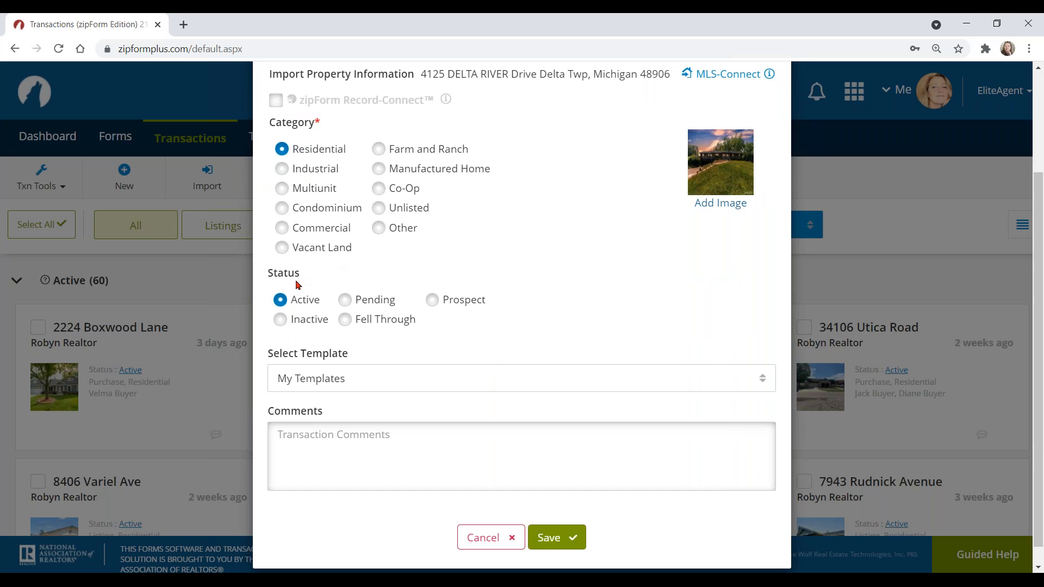
pyautogui.click(298, 303)
pyautogui.click(305, 301)
pyautogui.click(435, 305)
# Step: Keep My Templates as the transaction template and save the transaction
pyautogui.click(349, 378)
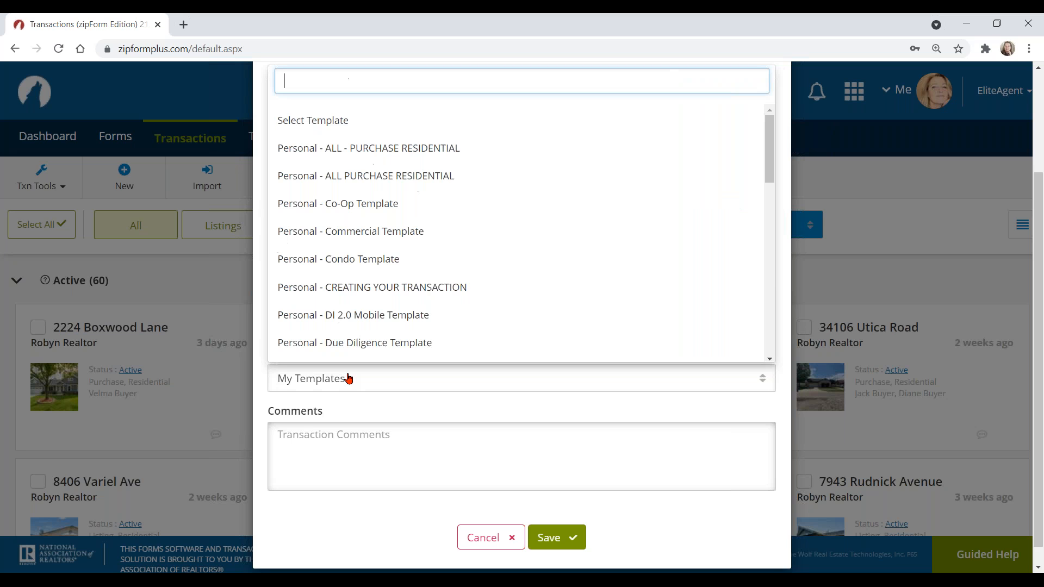
pyautogui.scroll(-5, 487, 227)
pyautogui.scroll(-3, 488, 228)
pyautogui.scroll(8, 487, 228)
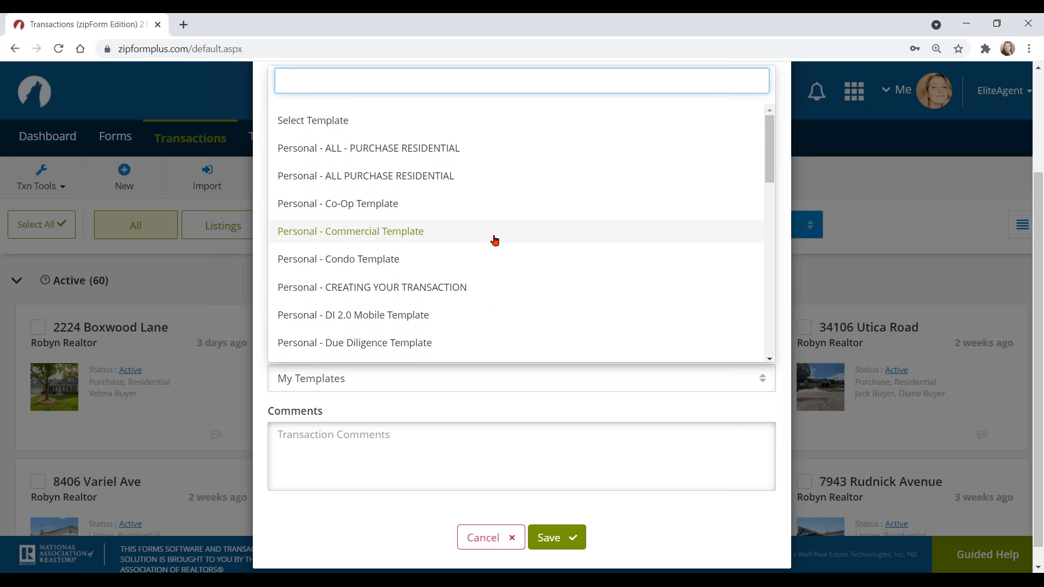
pyautogui.click(341, 376)
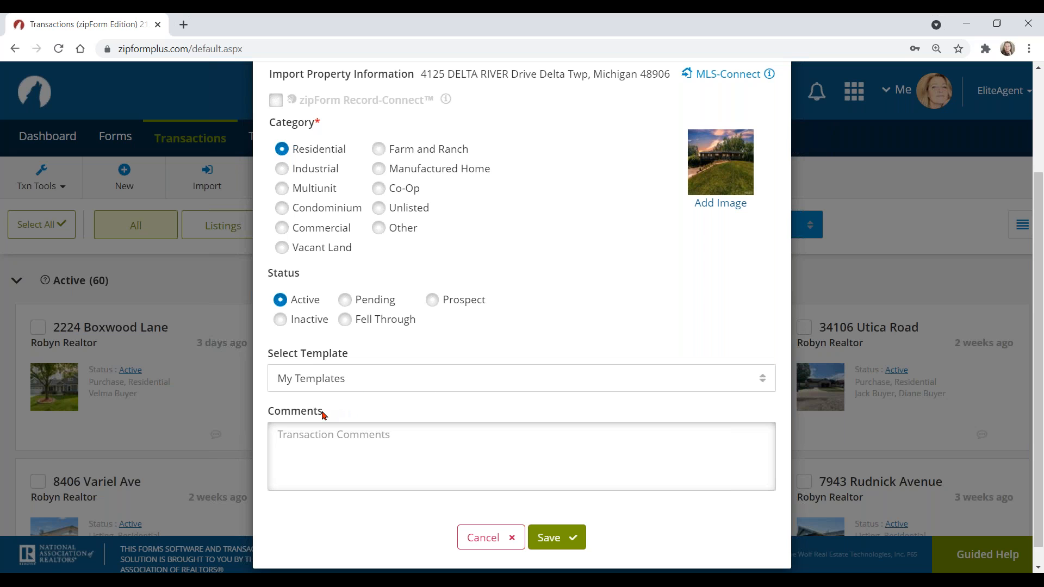
pyautogui.click(376, 446)
pyautogui.click(561, 535)
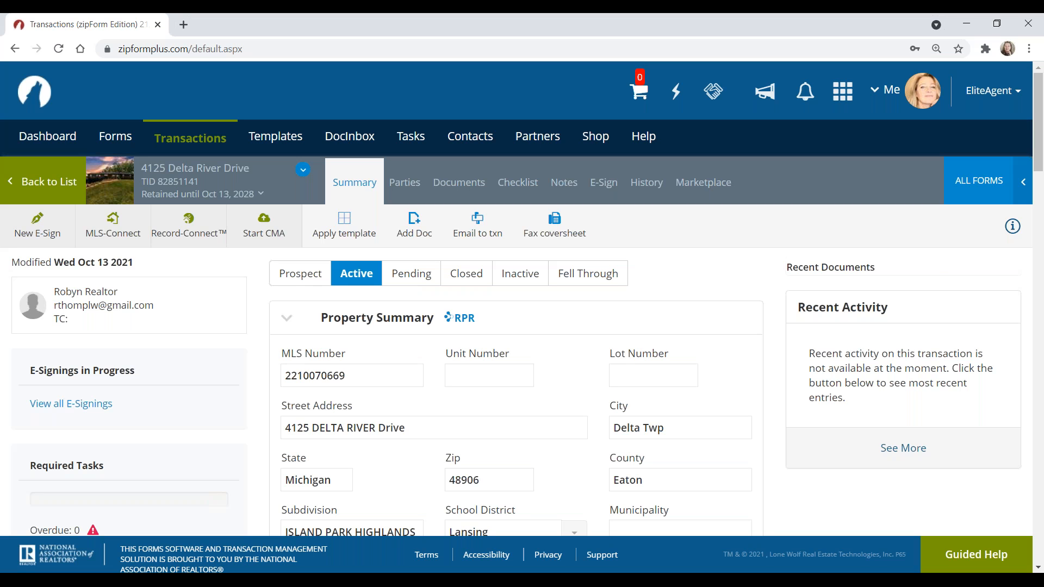
pyautogui.click(360, 186)
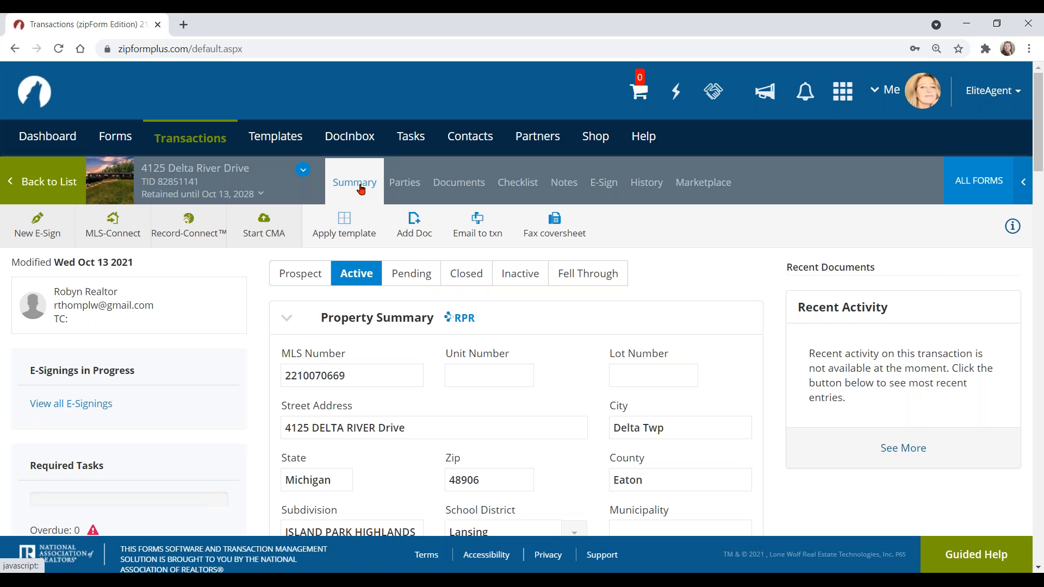
pyautogui.scroll(-3, 544, 256)
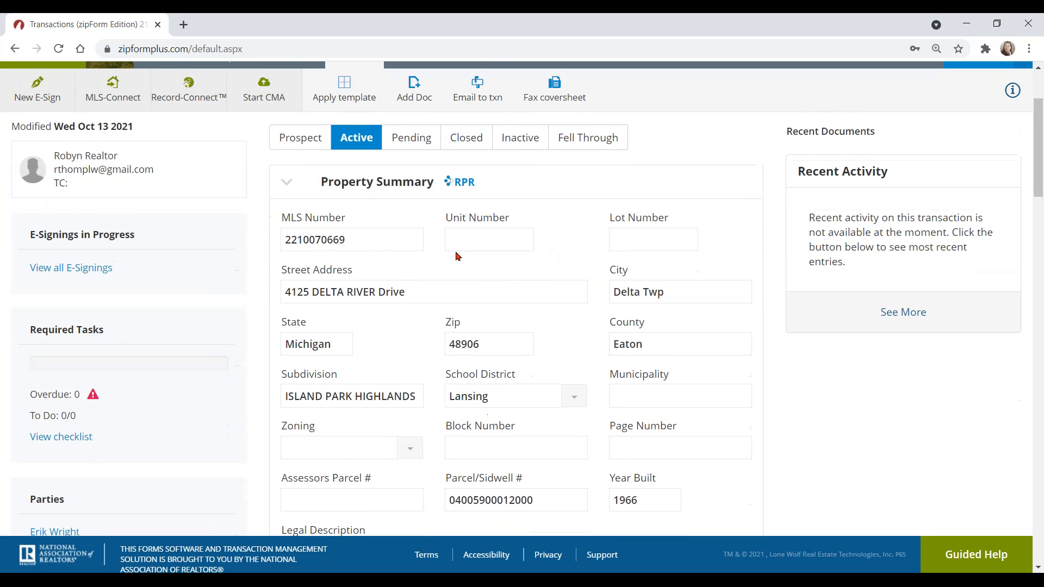
pyautogui.scroll(-1, 594, 419)
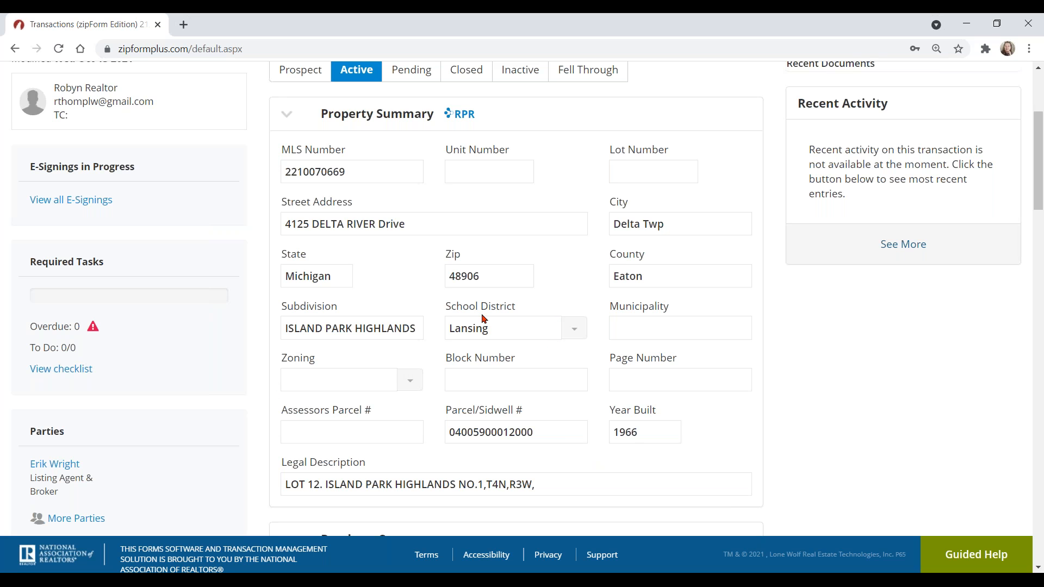
pyautogui.scroll(4, 493, 328)
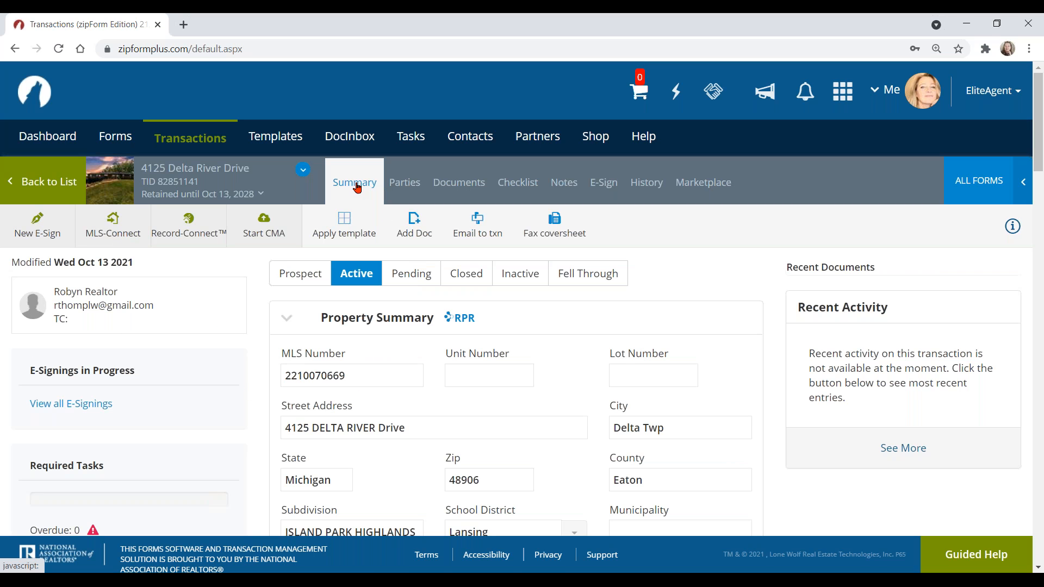
# Step: Open the transaction's Documents tab and bring up the Form Libraries panel
pyautogui.click(467, 188)
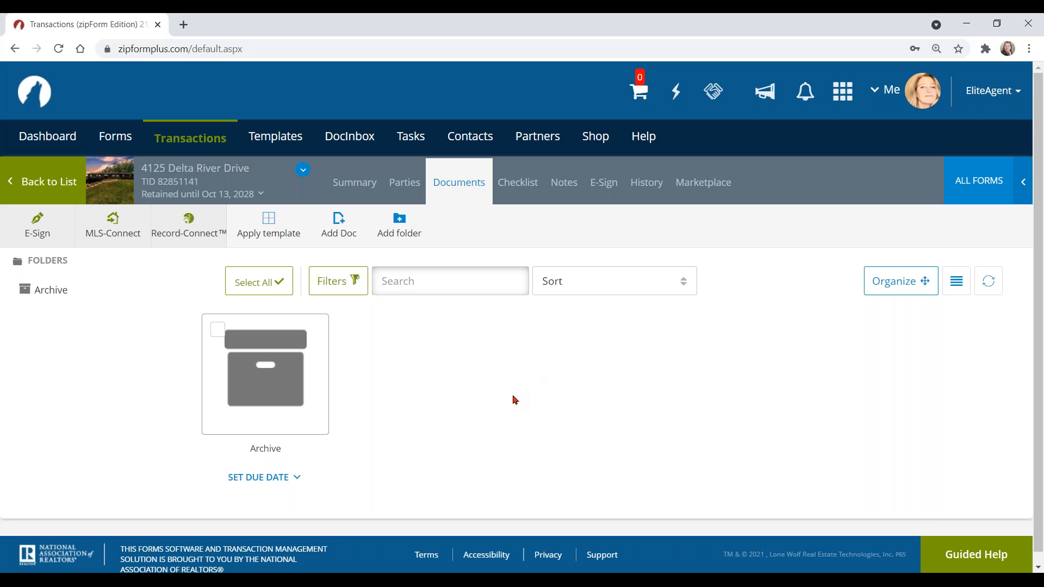
pyautogui.click(266, 231)
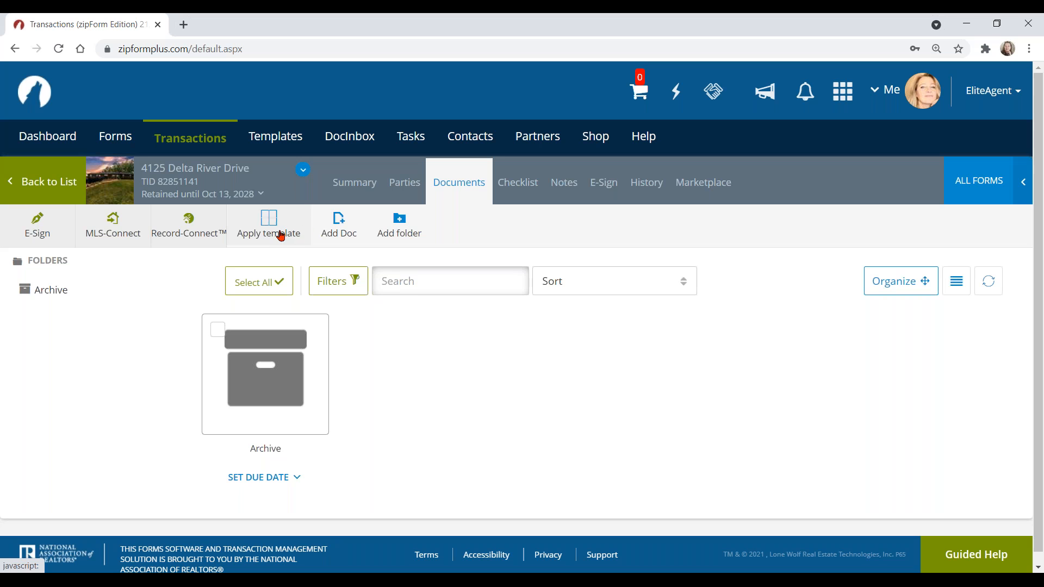
pyautogui.click(977, 190)
pyautogui.click(464, 190)
pyautogui.click(986, 185)
# Step: Select the ZipForm Demonstration Library under ALL FORMS
pyautogui.click(986, 185)
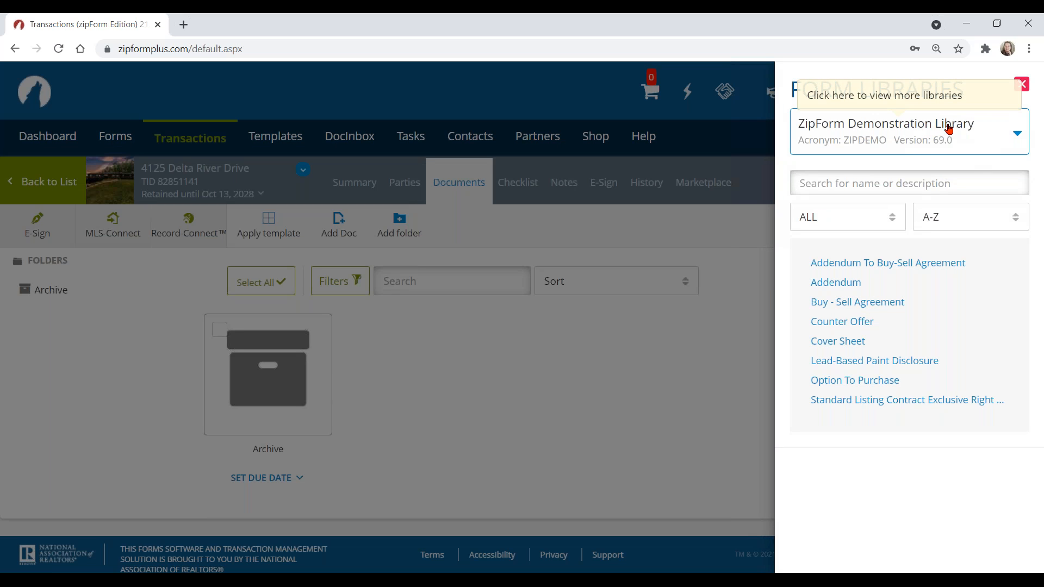
pyautogui.click(910, 133)
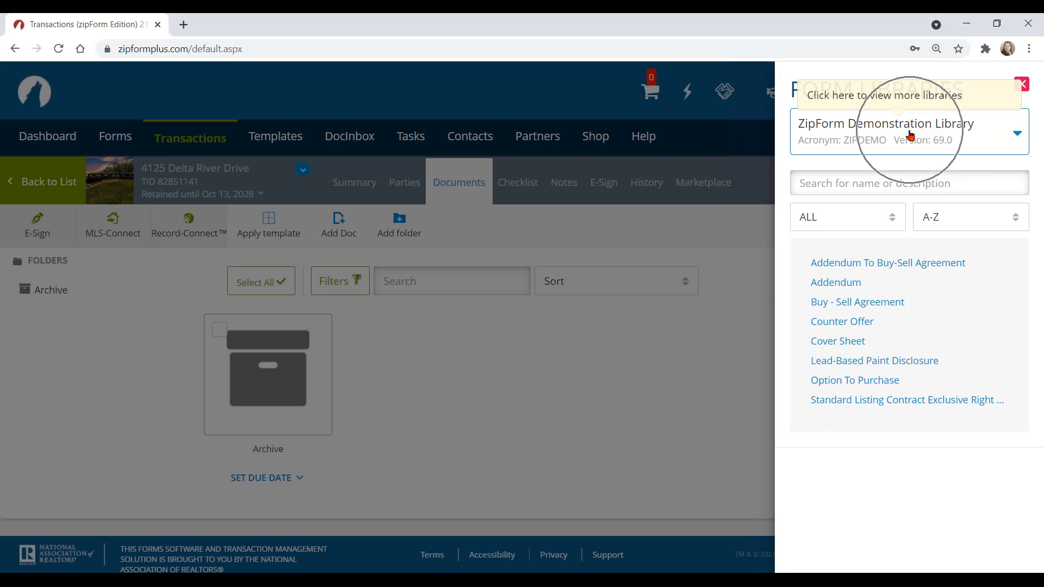
pyautogui.click(911, 135)
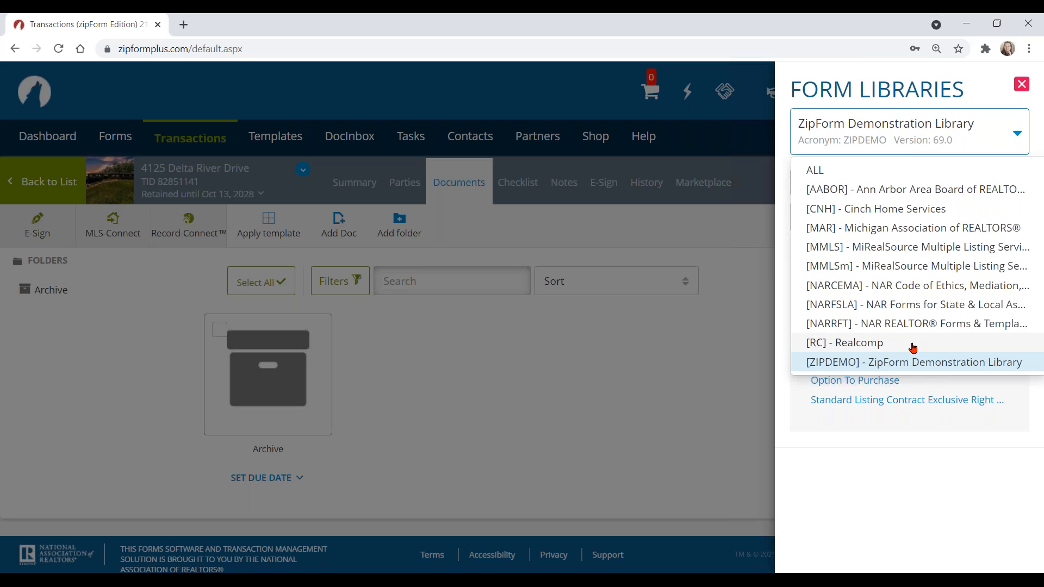
pyautogui.click(911, 369)
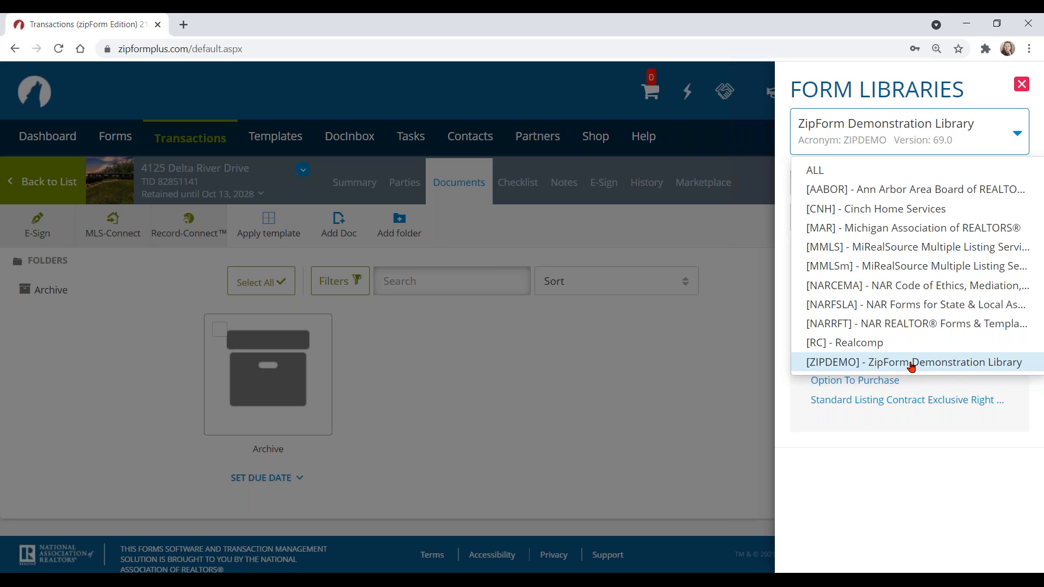
pyautogui.click(911, 364)
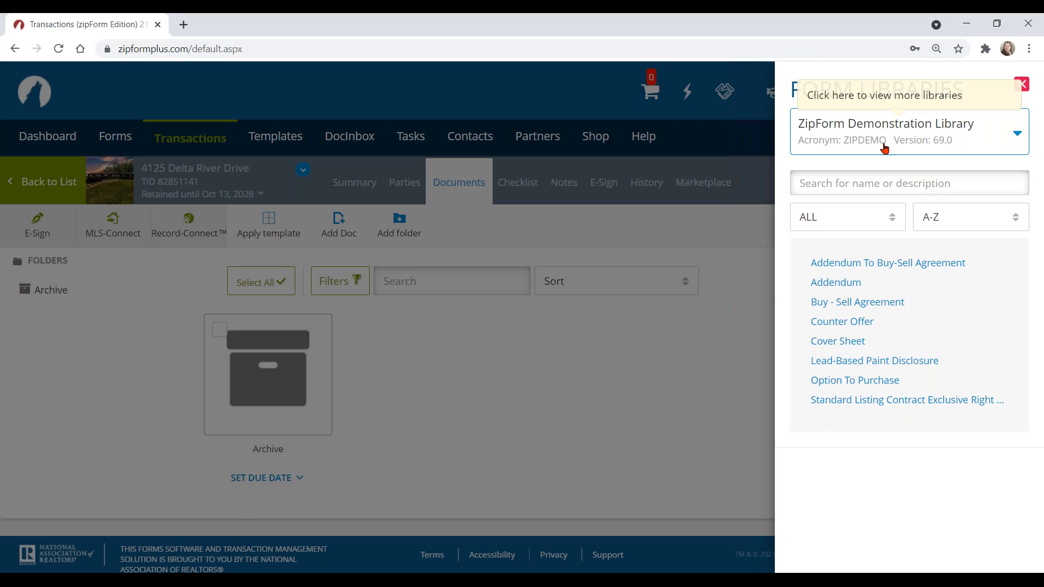
# Step: Add the Buy - Sell Agreement, Cover Sheet and Lead-Based Paint Disclosure forms
pyautogui.click(864, 307)
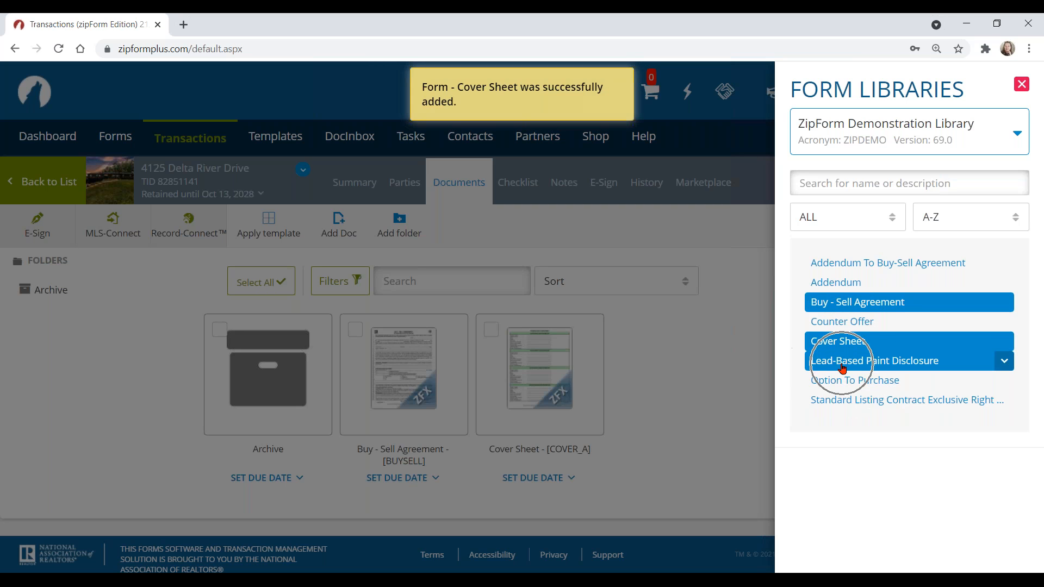
pyautogui.click(843, 368)
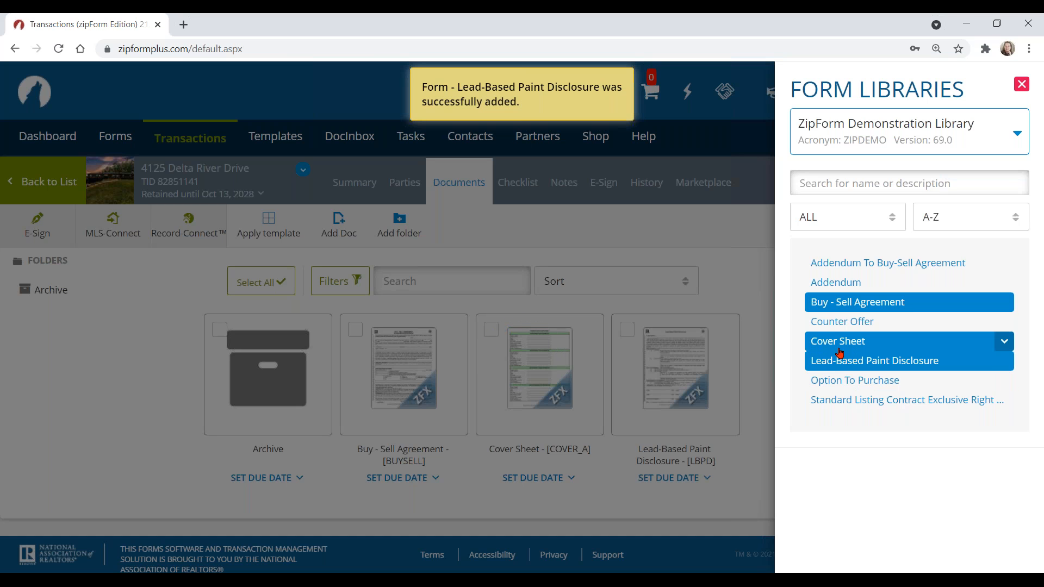
pyautogui.press('ctrl')
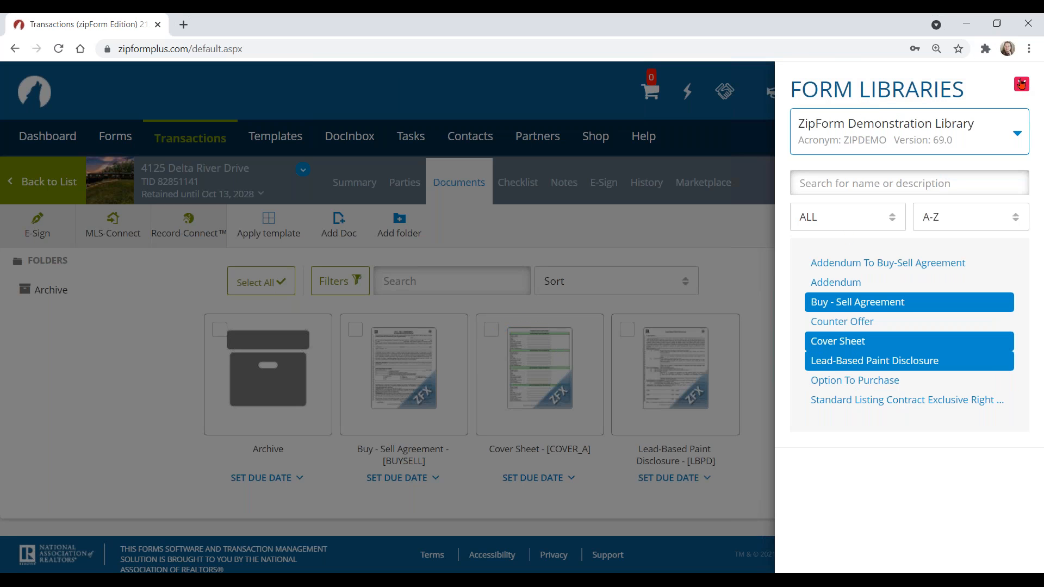
pyautogui.click(1021, 84)
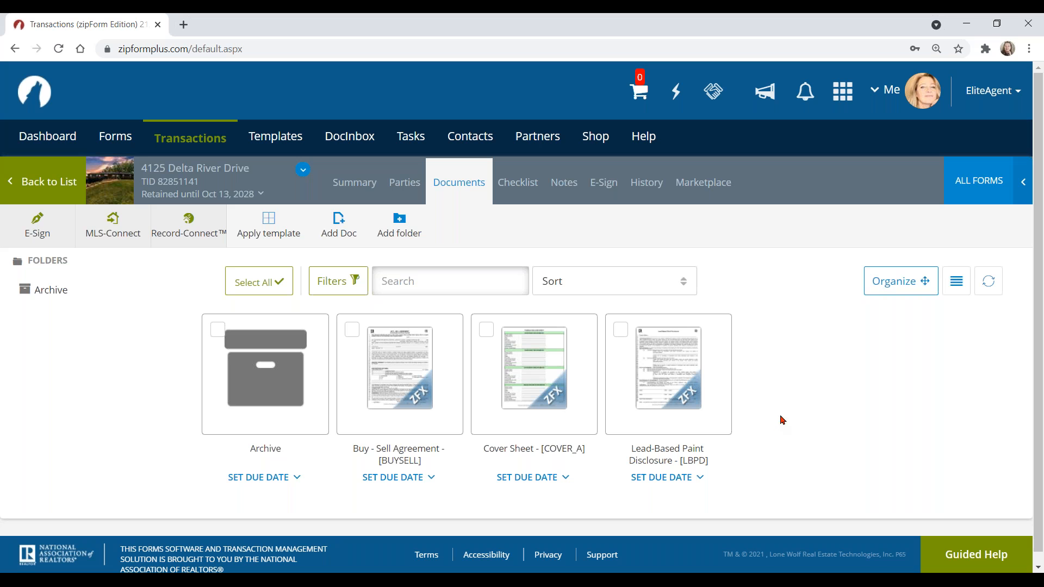
pyautogui.click(975, 184)
pyautogui.click(460, 185)
pyautogui.click(340, 231)
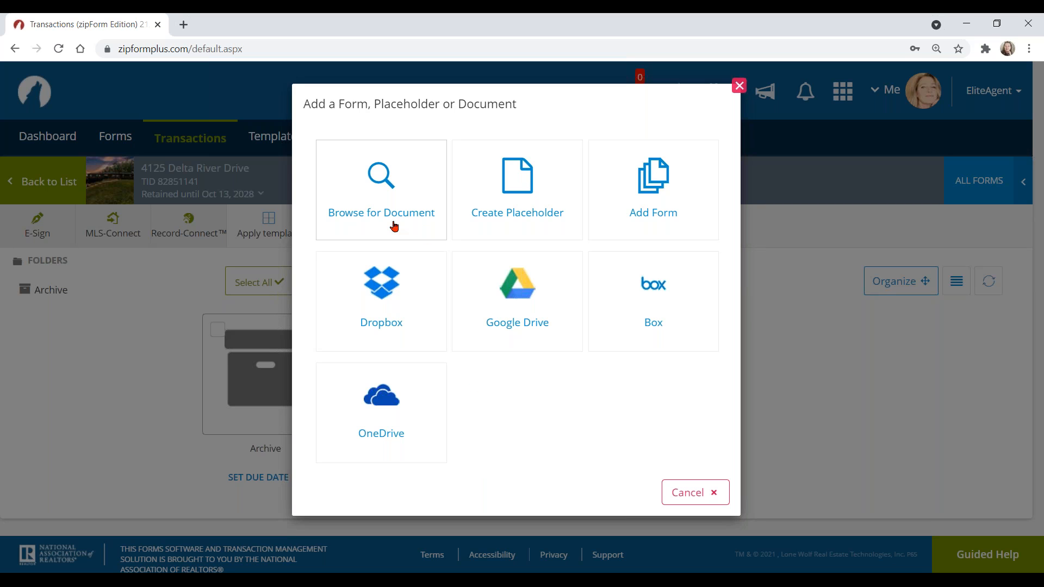
pyautogui.click(412, 210)
pyautogui.click(547, 223)
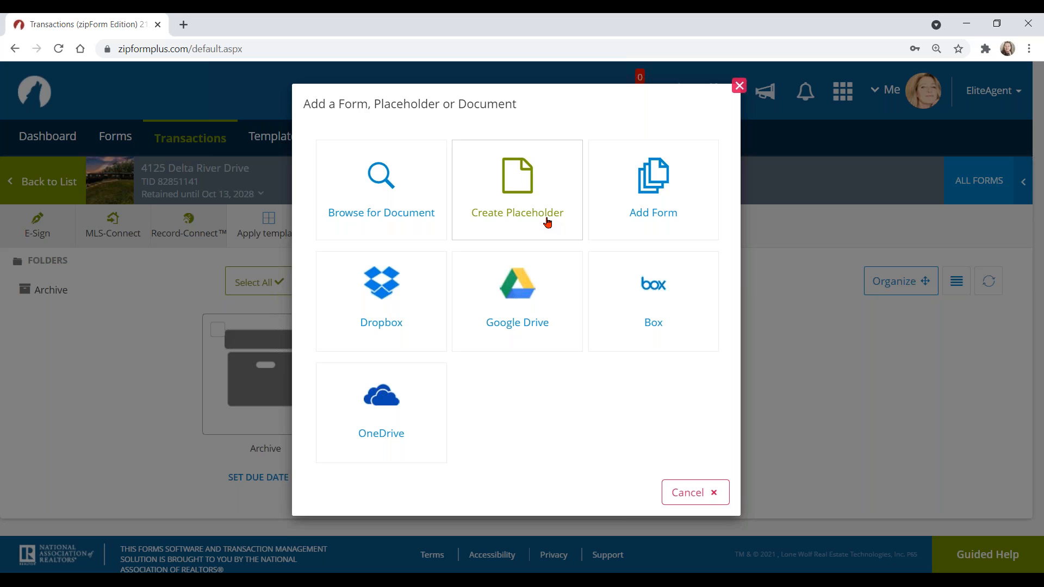
pyautogui.click(666, 216)
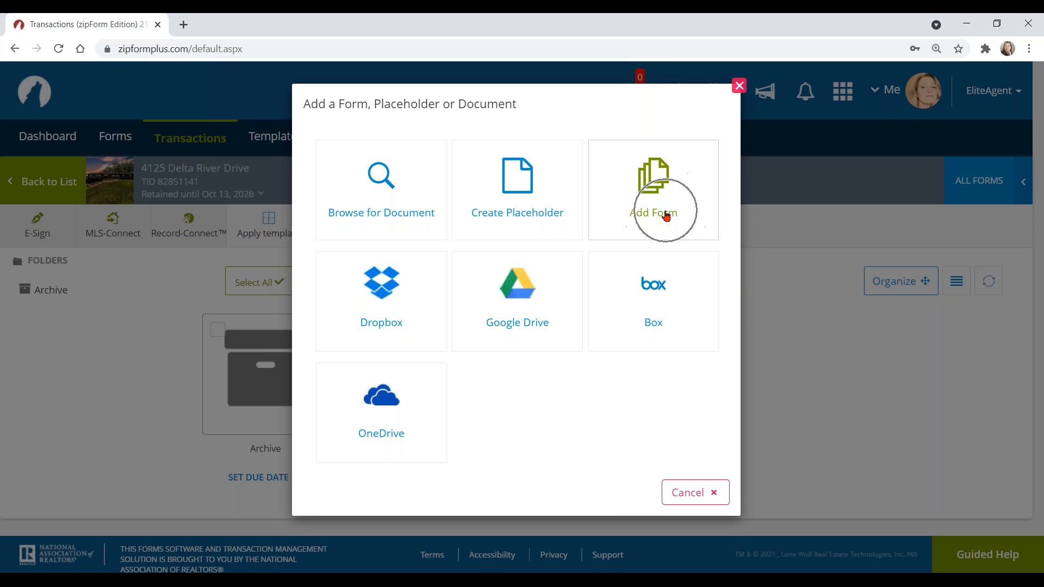
pyautogui.click(982, 182)
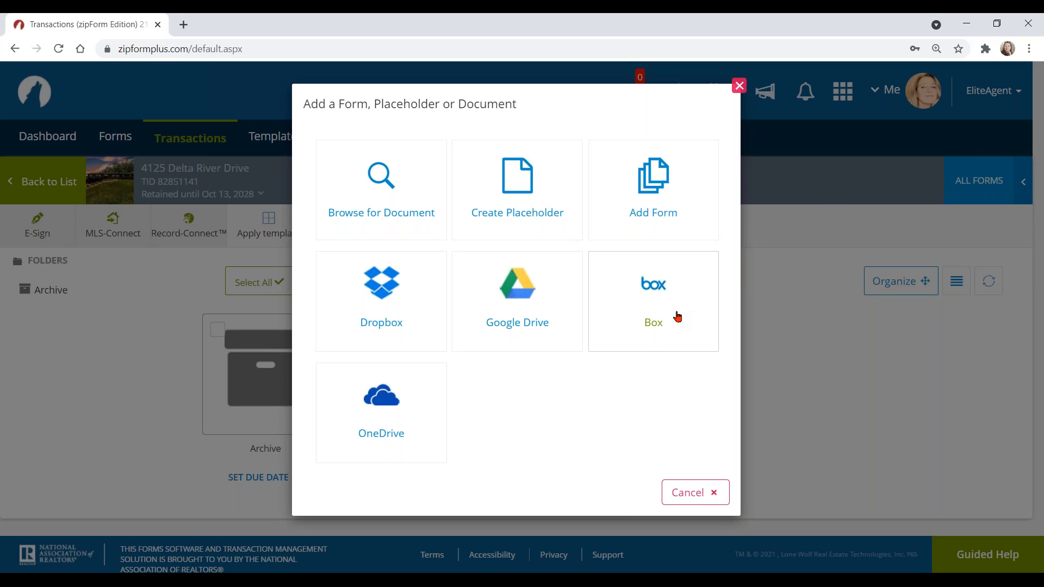
pyautogui.click(387, 324)
pyautogui.click(401, 419)
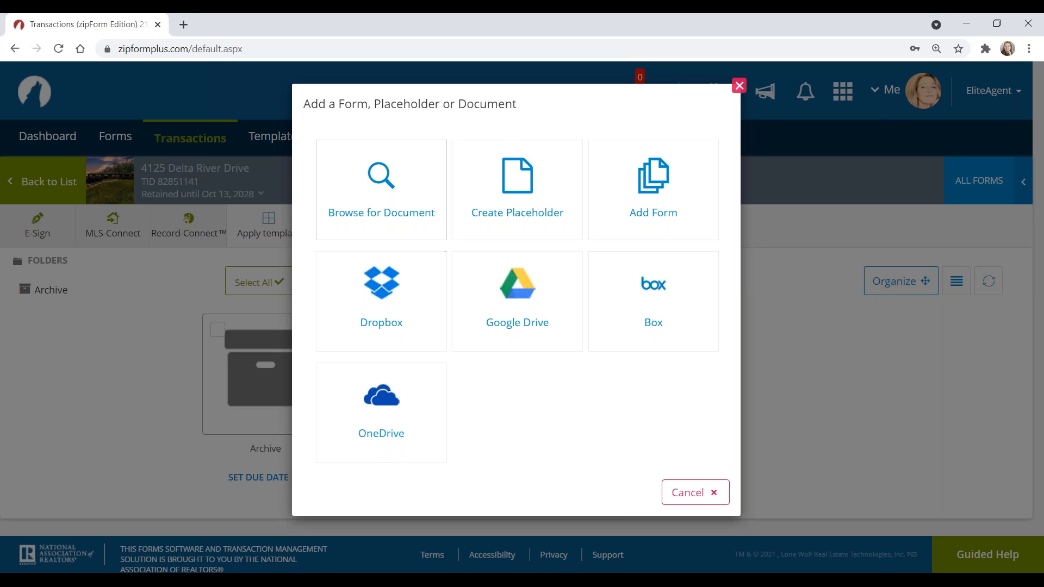
pyautogui.click(402, 212)
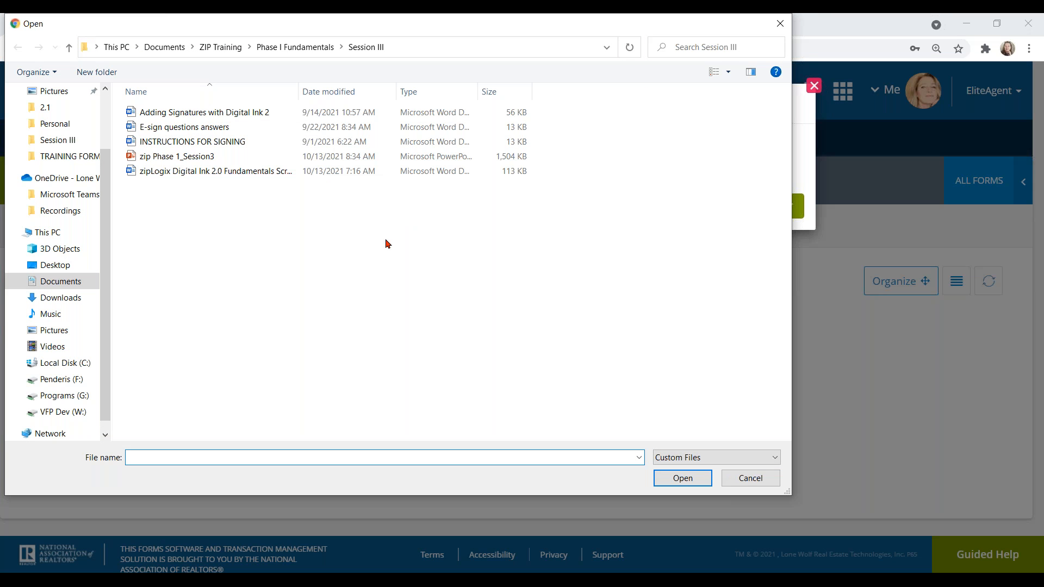
pyautogui.click(63, 282)
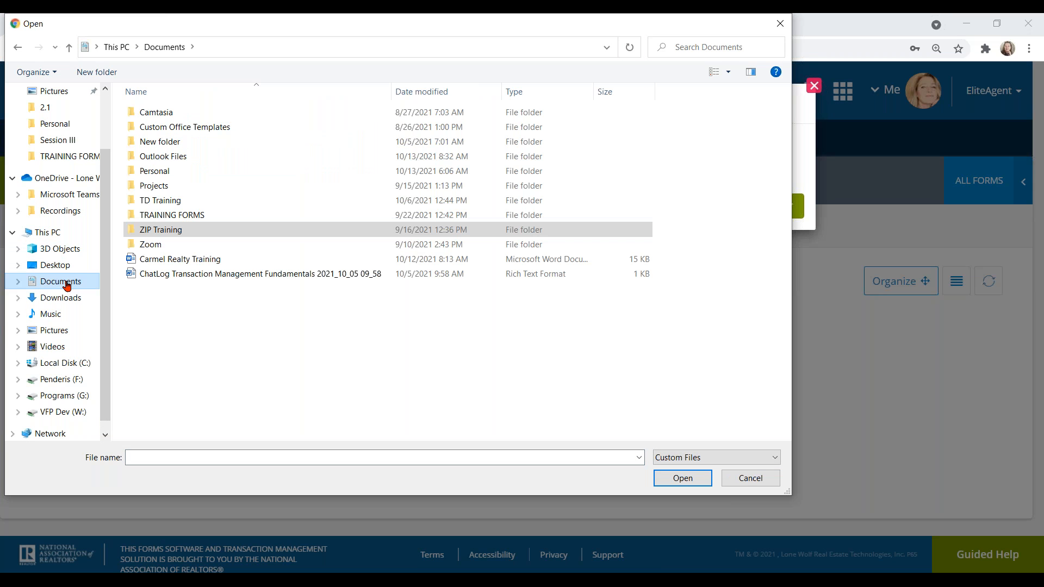
pyautogui.doubleClick(185, 215)
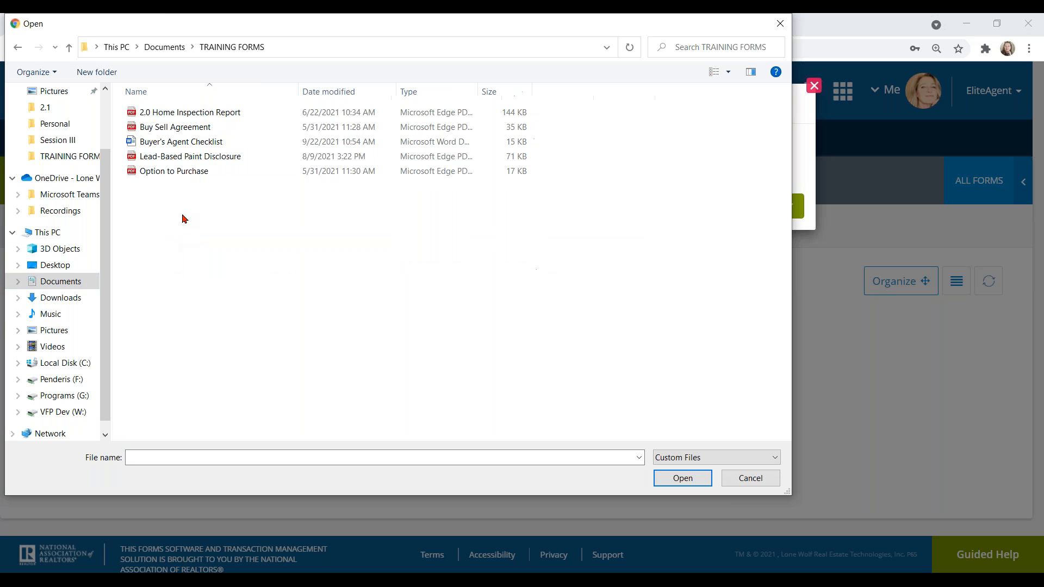
pyautogui.click(226, 118)
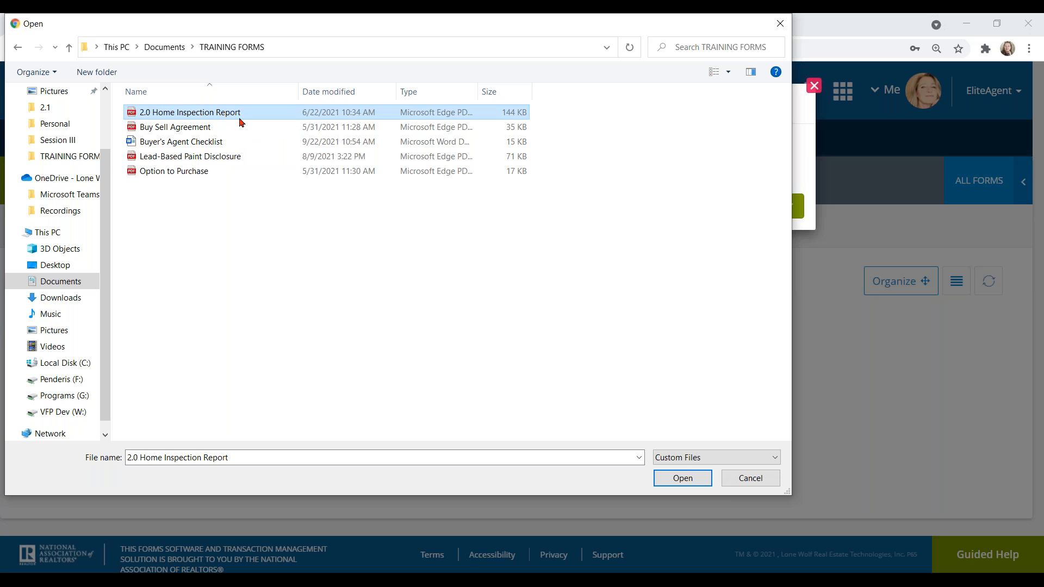
pyautogui.click(677, 479)
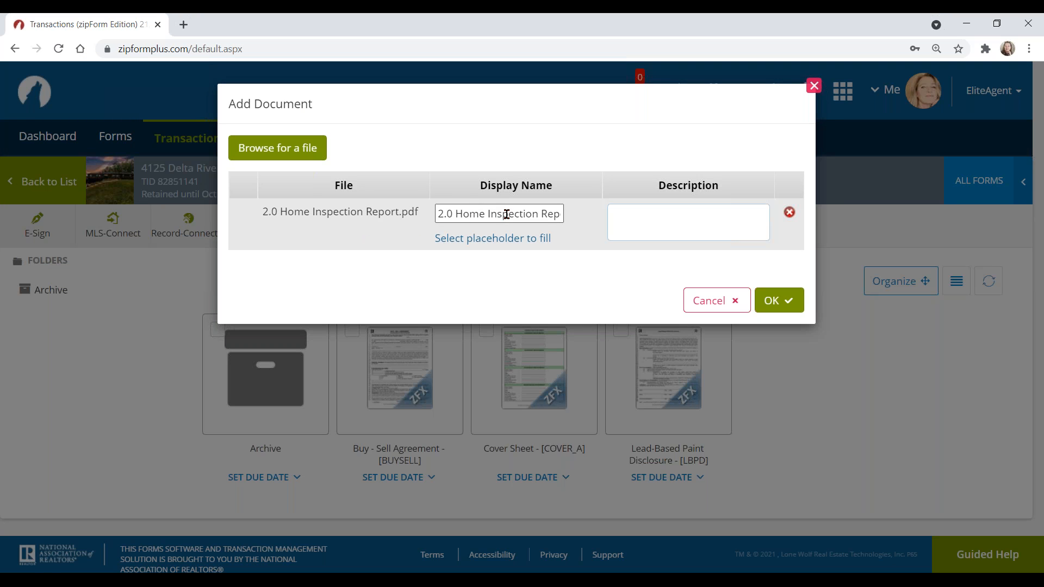
pyautogui.click(788, 302)
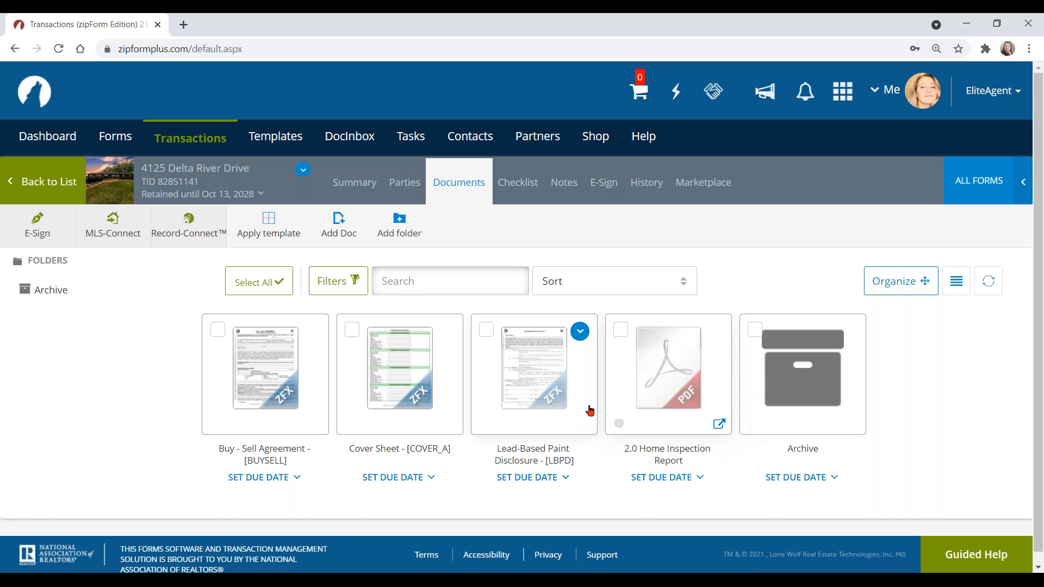
# Step: Add a folder named 'Executed Docs' to the transaction's documents
pyautogui.click(453, 186)
pyautogui.click(401, 228)
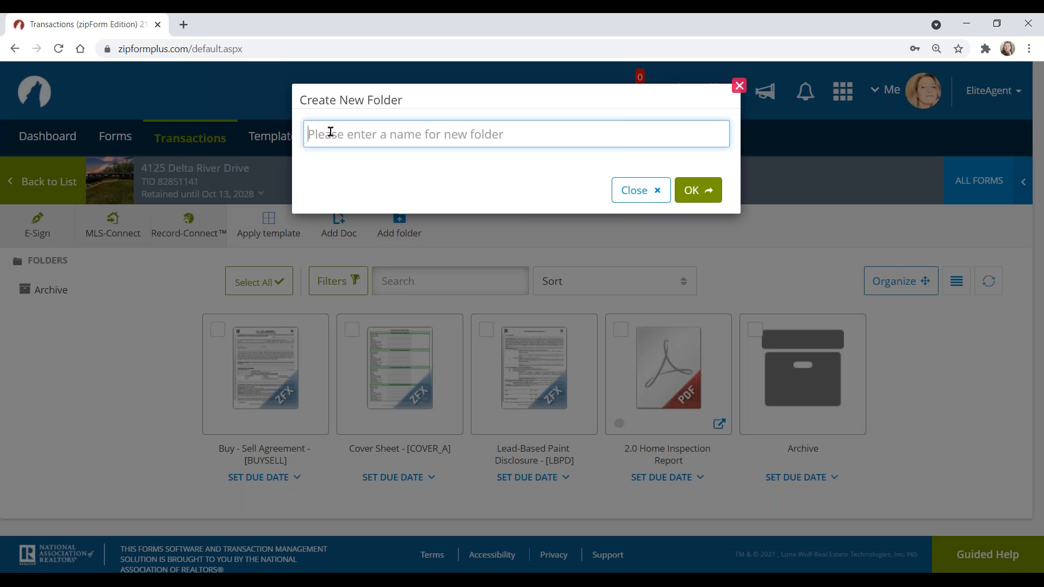
pyautogui.click(331, 131)
pyautogui.click(335, 189)
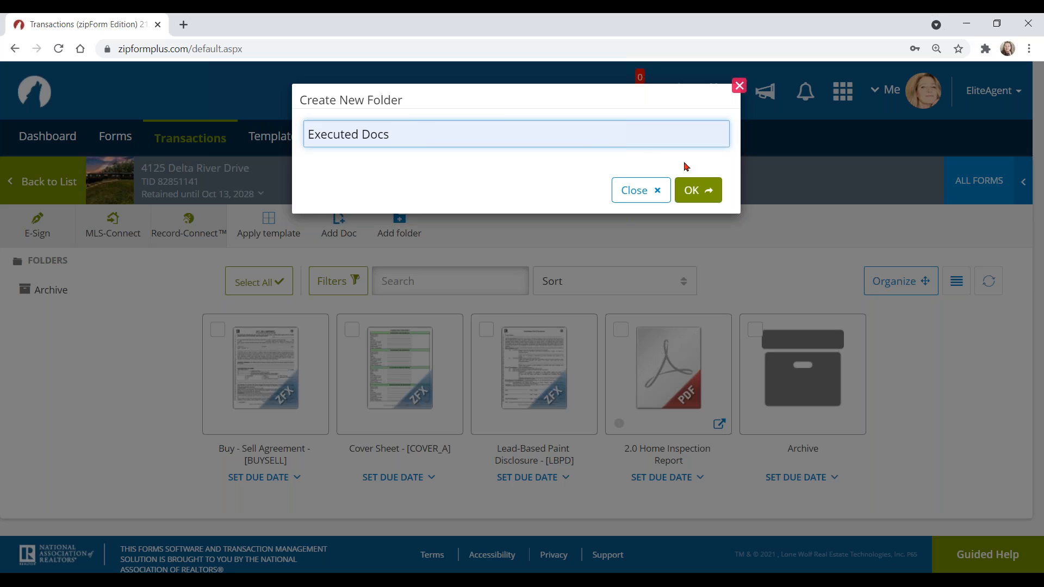
pyautogui.click(700, 190)
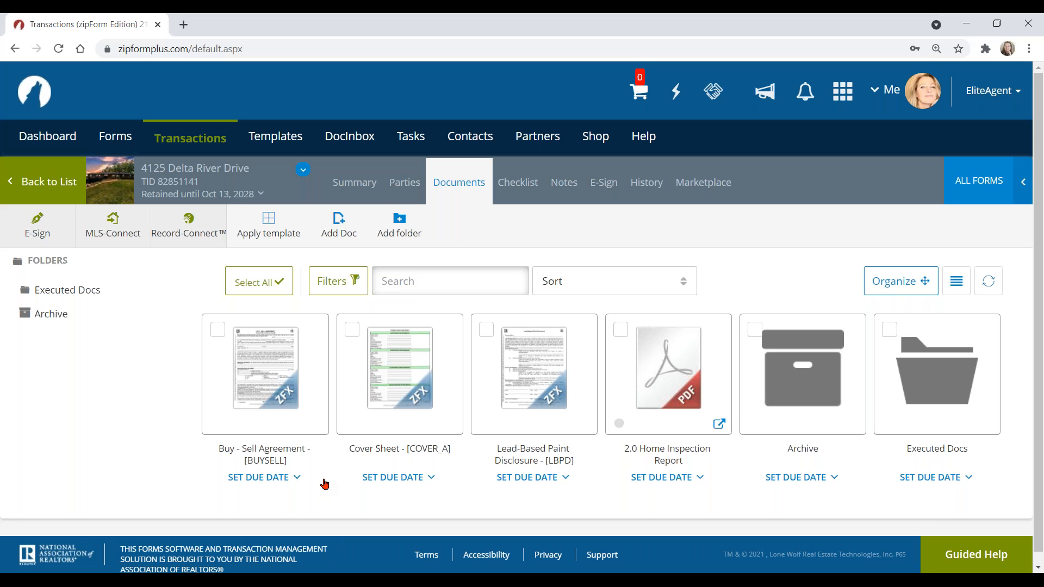
# Step: Open the Cover Sheet - [COVER_A] document in the form editor
pyautogui.moveTo(679, 416)
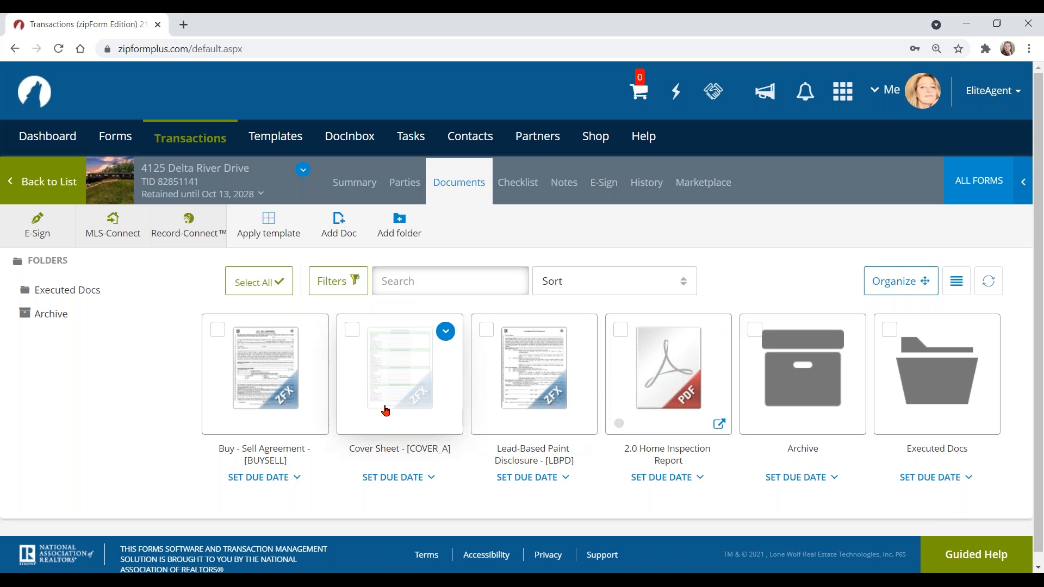
pyautogui.click(403, 390)
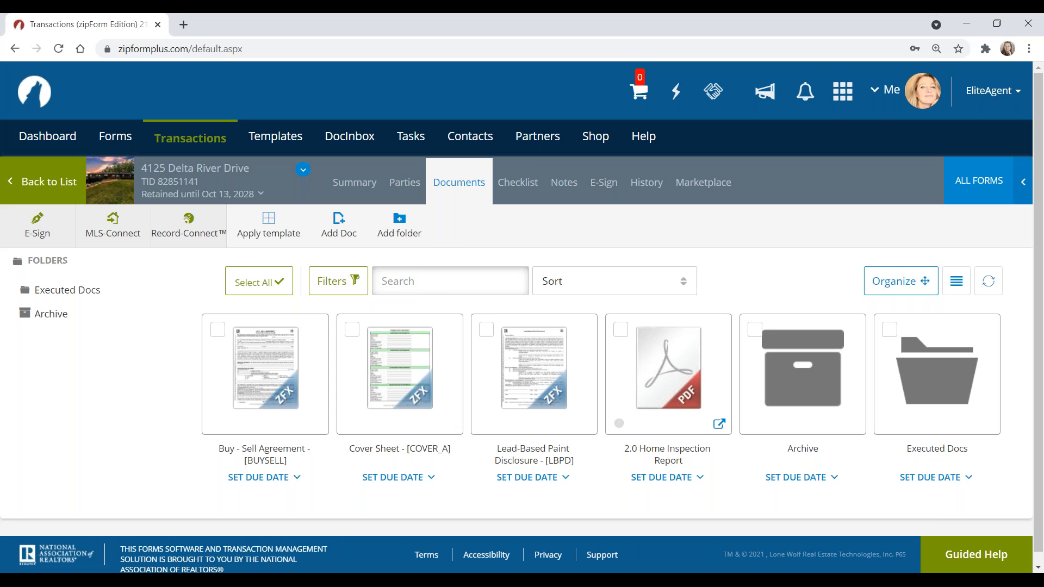
pyautogui.click(405, 376)
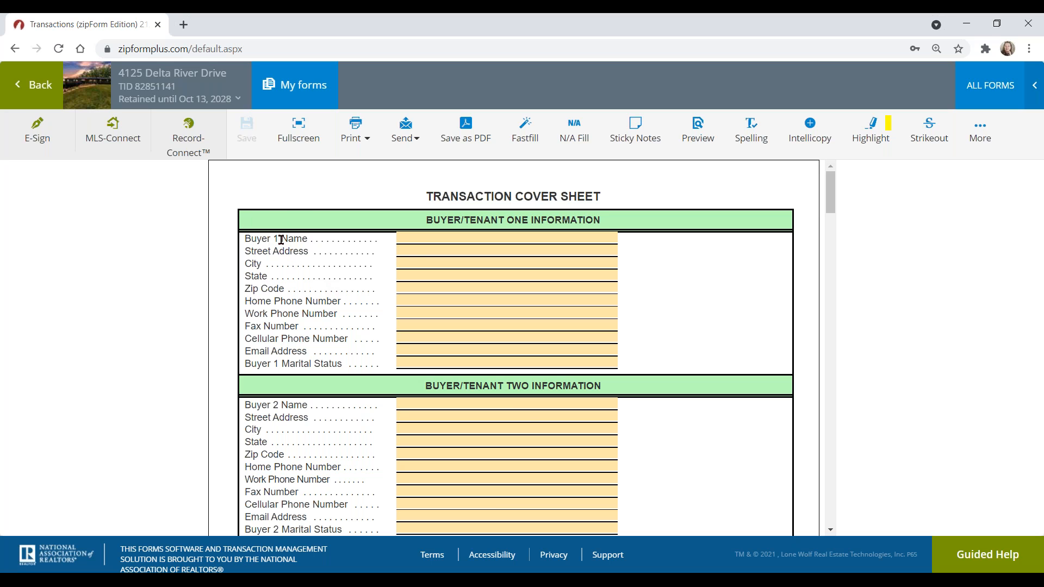
# Step: Fill Buyer 1 Name and Email Address on the cover sheet from the autocomplete contact suggestions
pyautogui.click(420, 238)
pyautogui.write('Vel')
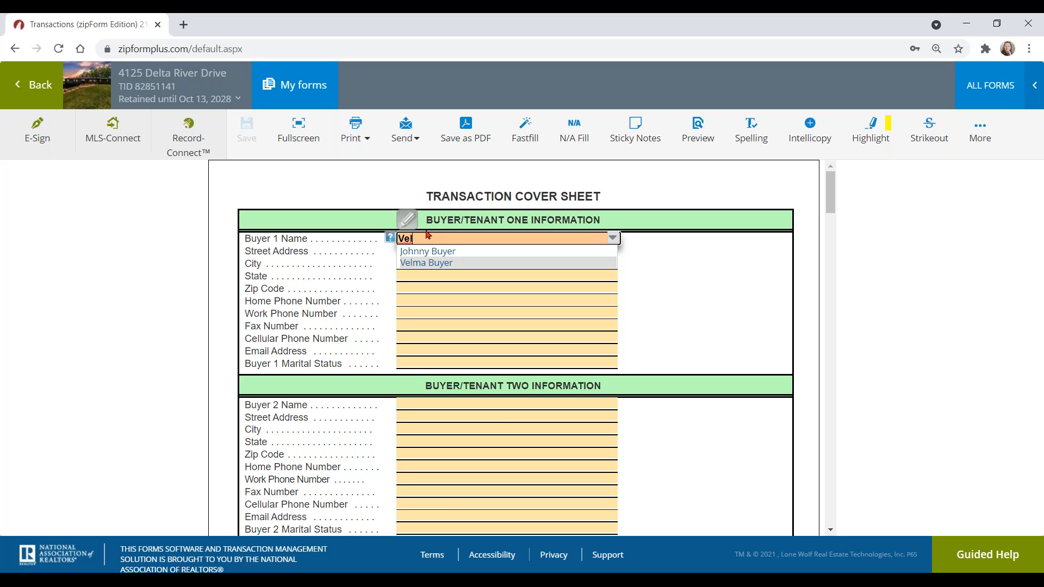
pyautogui.click(448, 263)
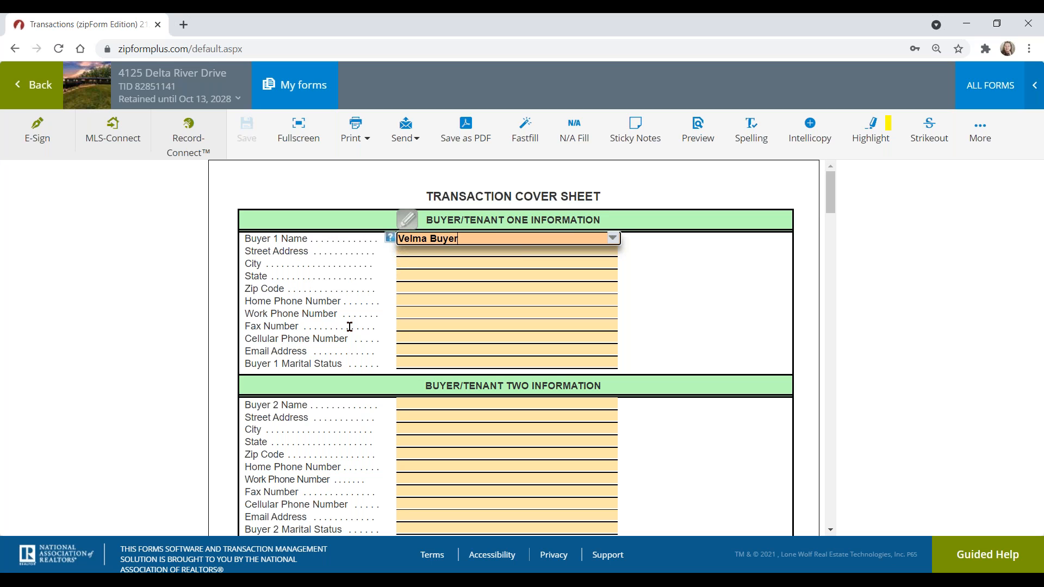
pyautogui.click(411, 350)
pyautogui.write('r')
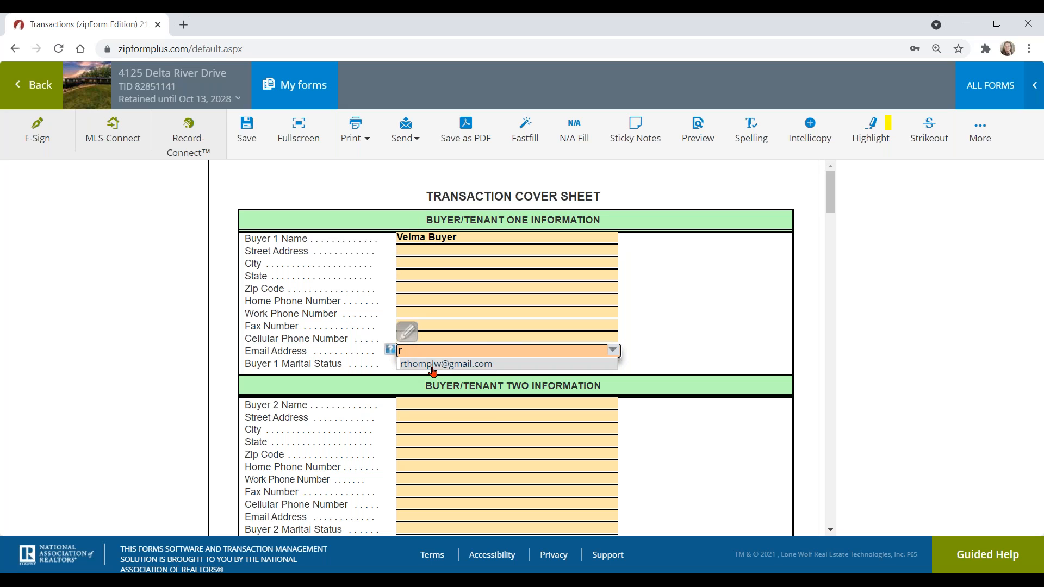
pyautogui.click(432, 363)
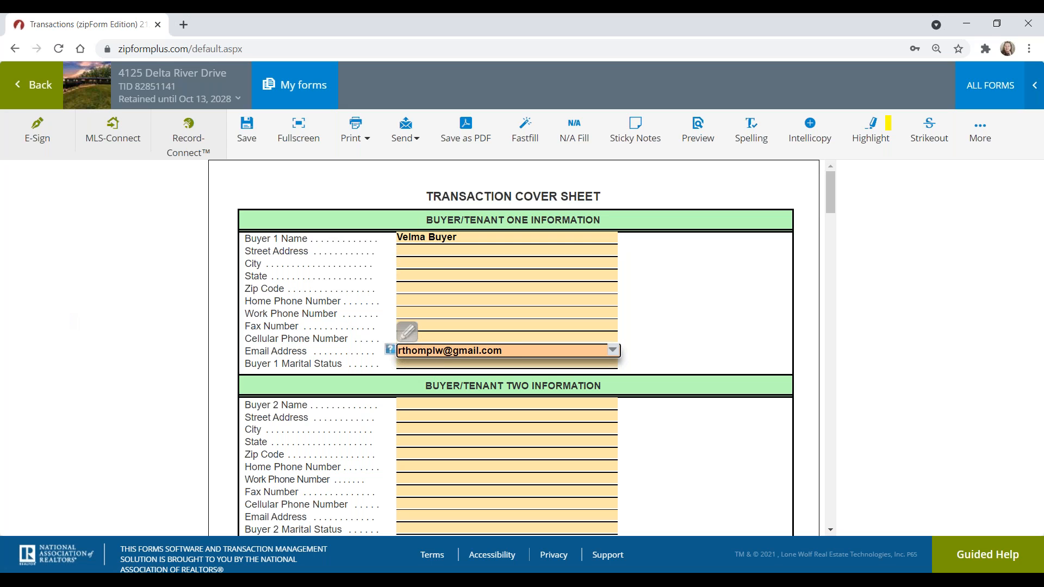
pyautogui.click(188, 330)
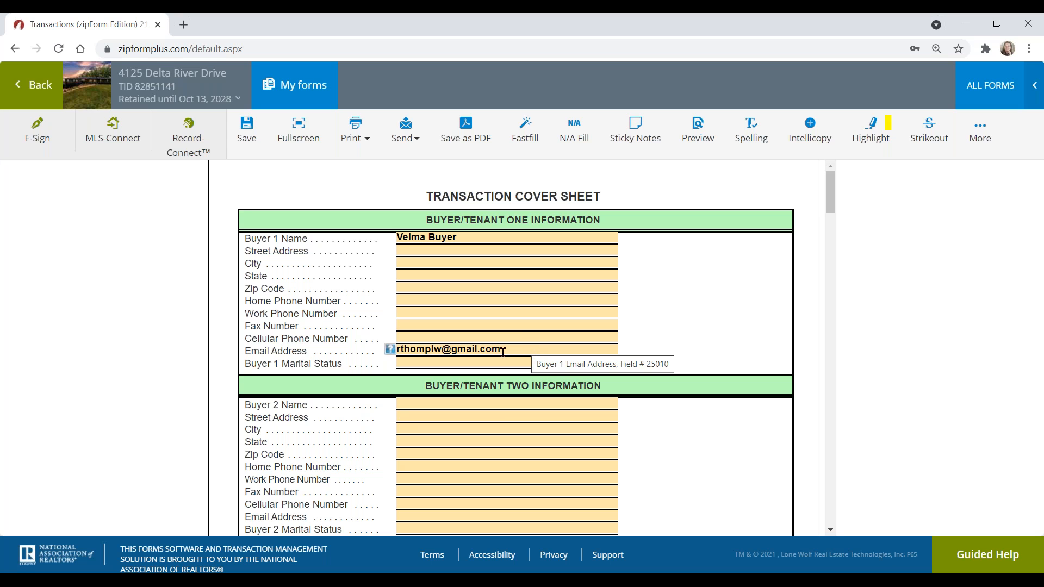
pyautogui.press('ctrl')
pyautogui.press('ctrl')
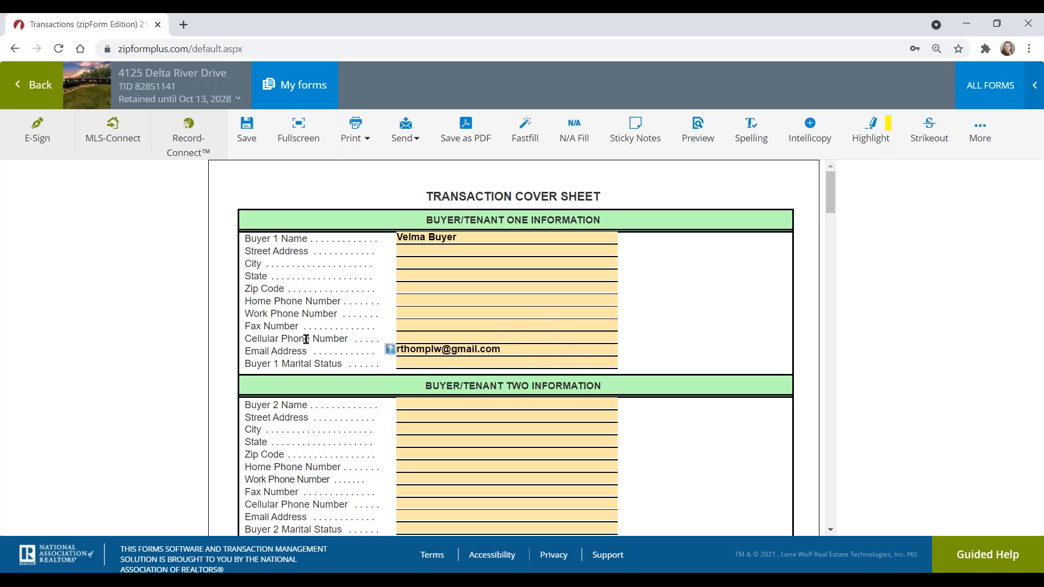
pyautogui.press('ctrl')
# Step: Fill Selling Agent Name and the agent's Email Address from the autocomplete contact suggestions
pyautogui.scroll(-4, 597, 299)
pyautogui.scroll(-12, 597, 300)
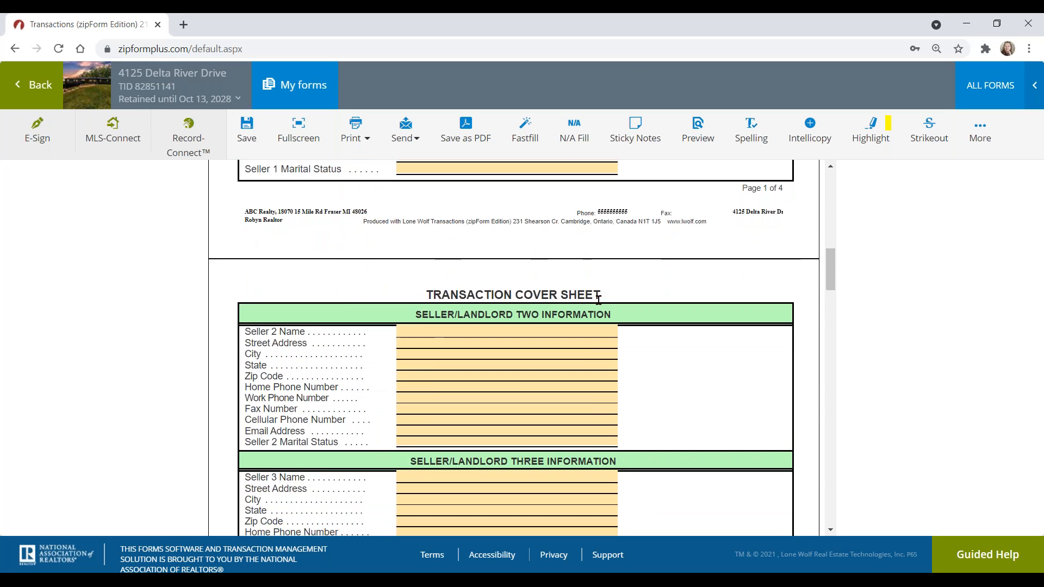
pyautogui.scroll(-3, 597, 300)
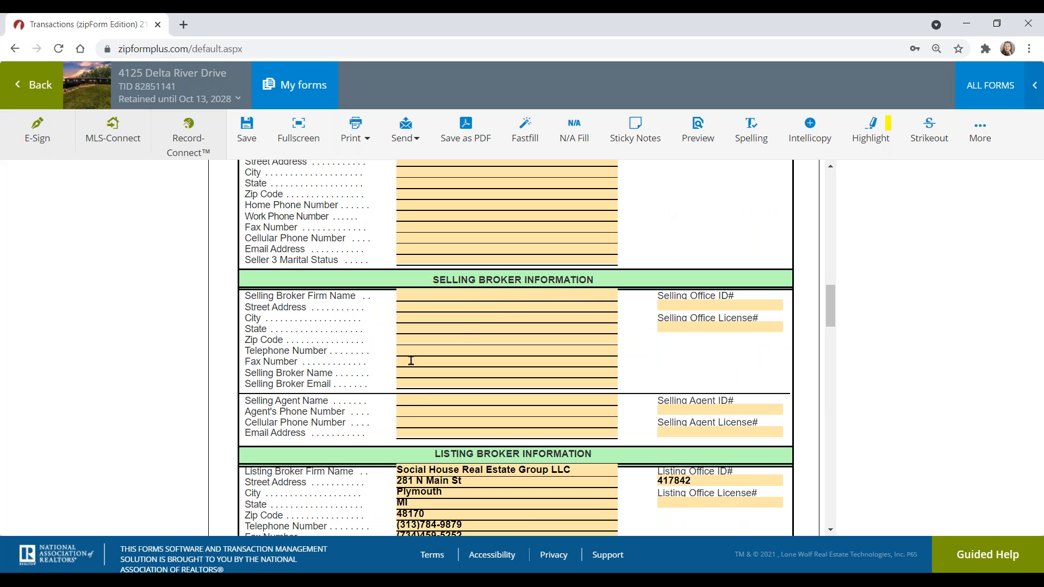
pyautogui.click(418, 398)
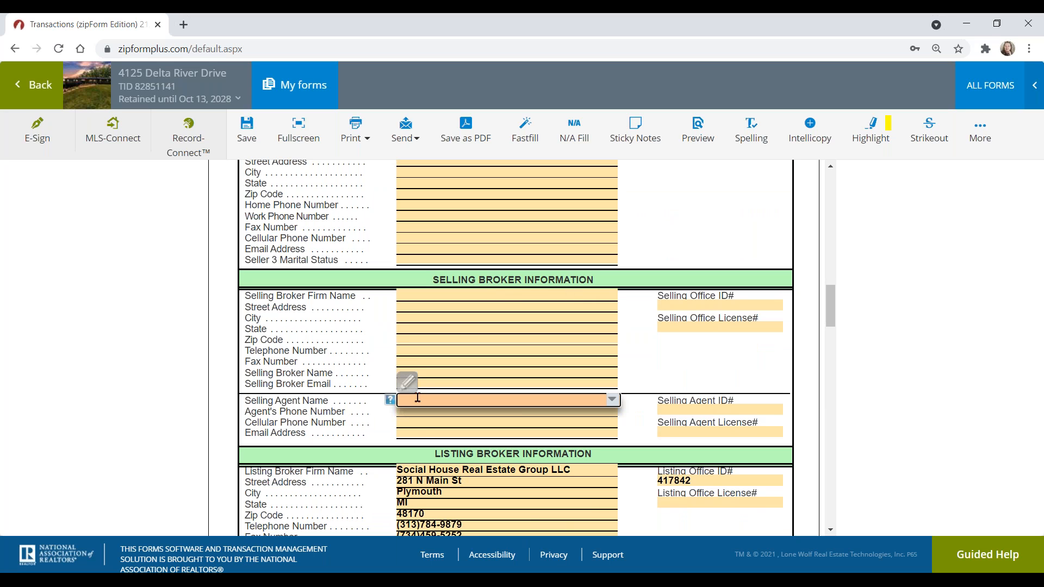
pyautogui.write('Rob')
pyautogui.click(443, 438)
pyautogui.click(452, 433)
pyautogui.write('r')
pyautogui.click(455, 448)
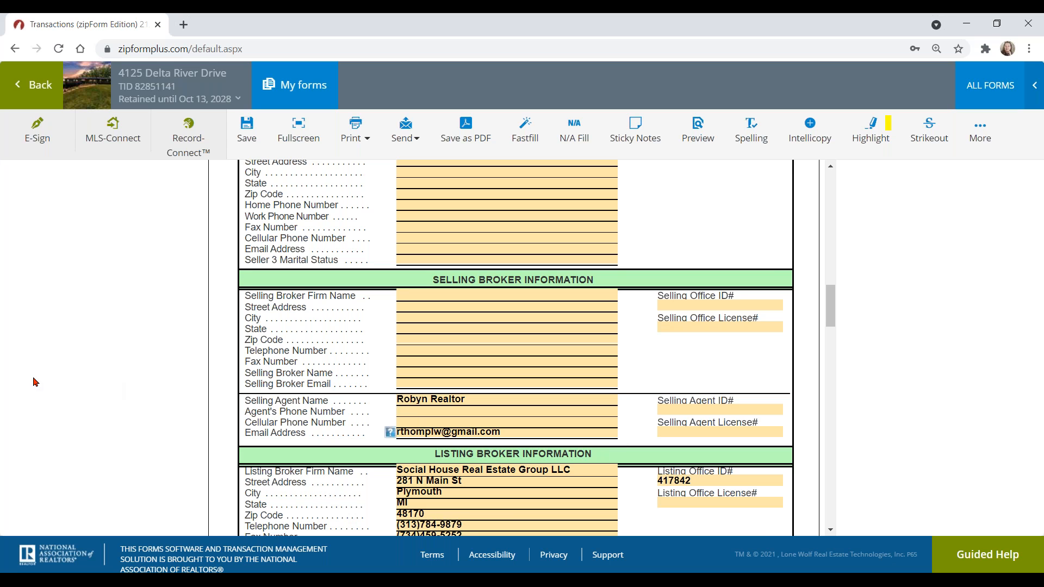
pyautogui.scroll(-3, 636, 342)
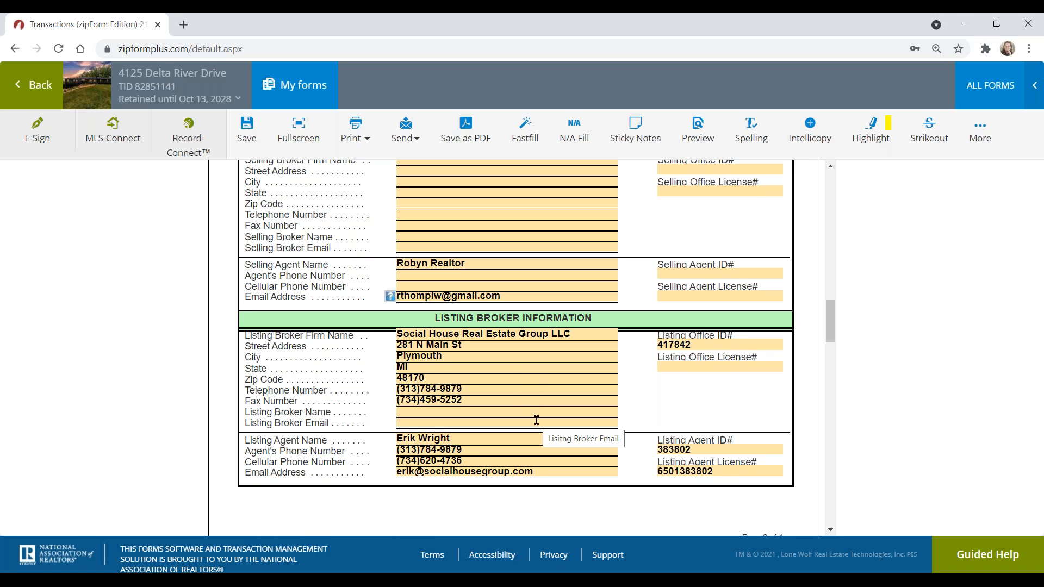
pyautogui.scroll(15, 555, 413)
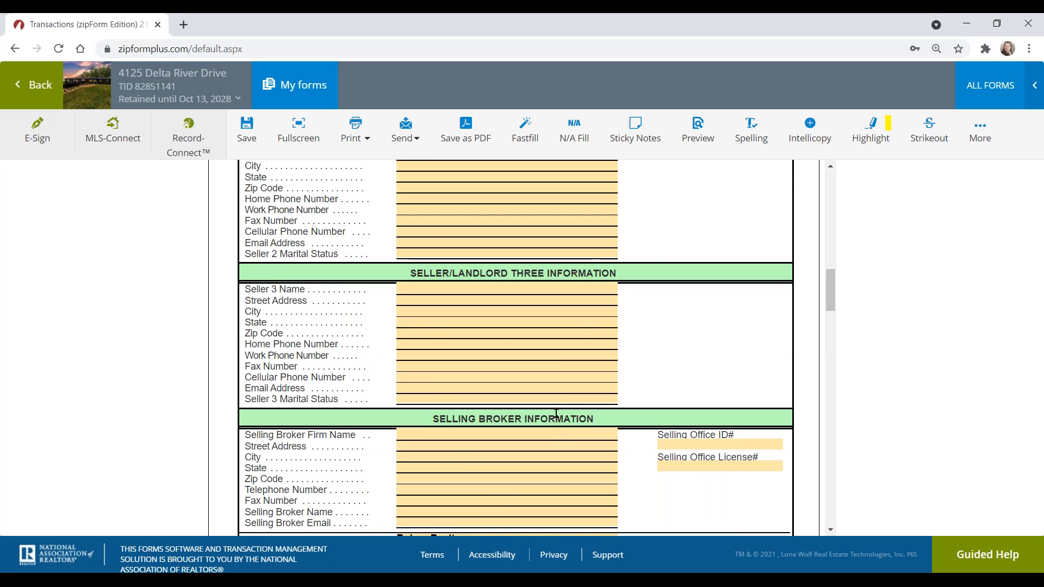
pyautogui.scroll(9, 542, 412)
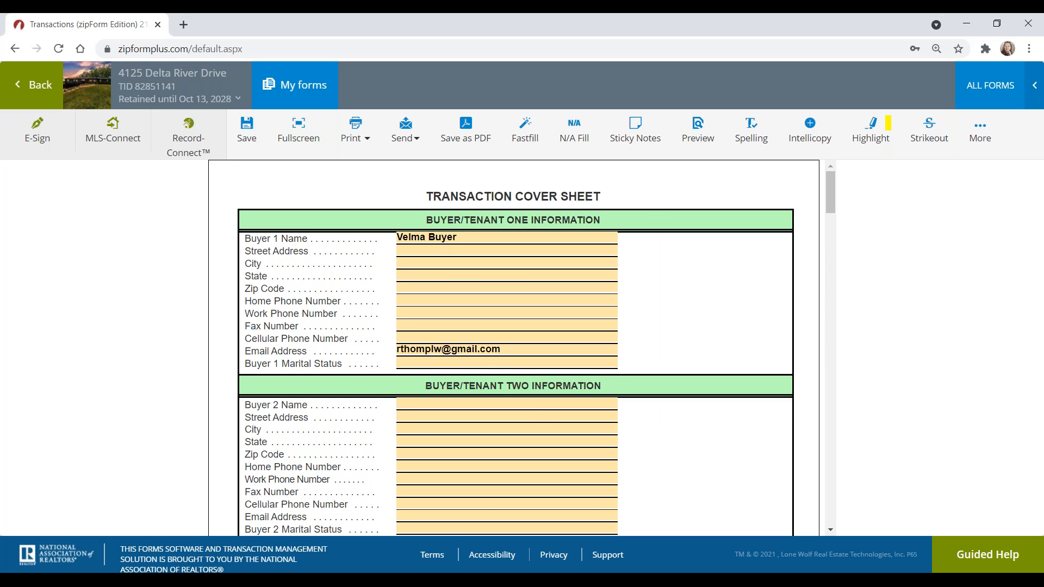
pyautogui.click(41, 87)
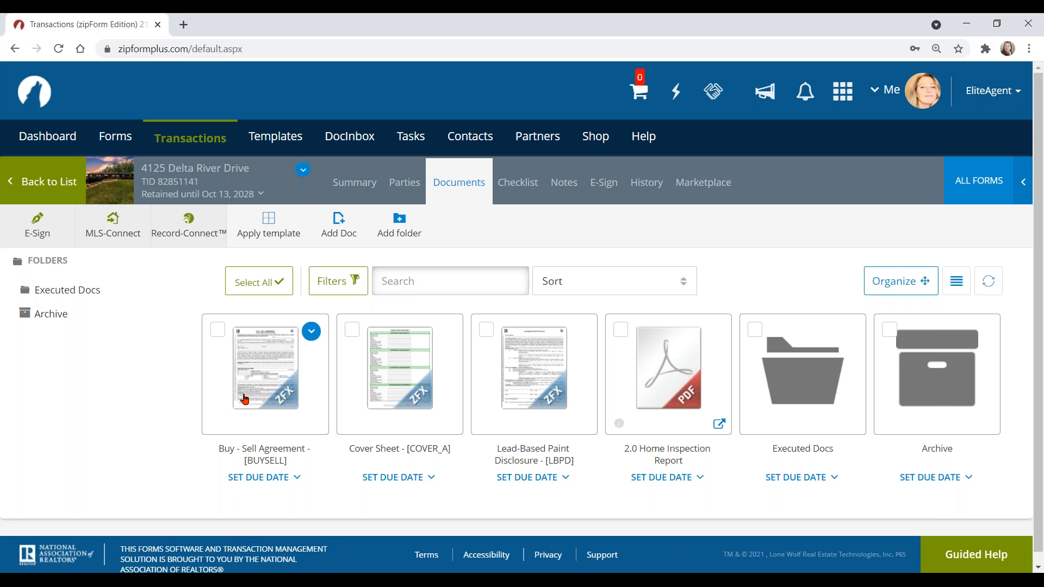
# Step: Open the Buy - Sell Agreement to review its prefilled buyer, address, county and legal description
pyautogui.click(268, 375)
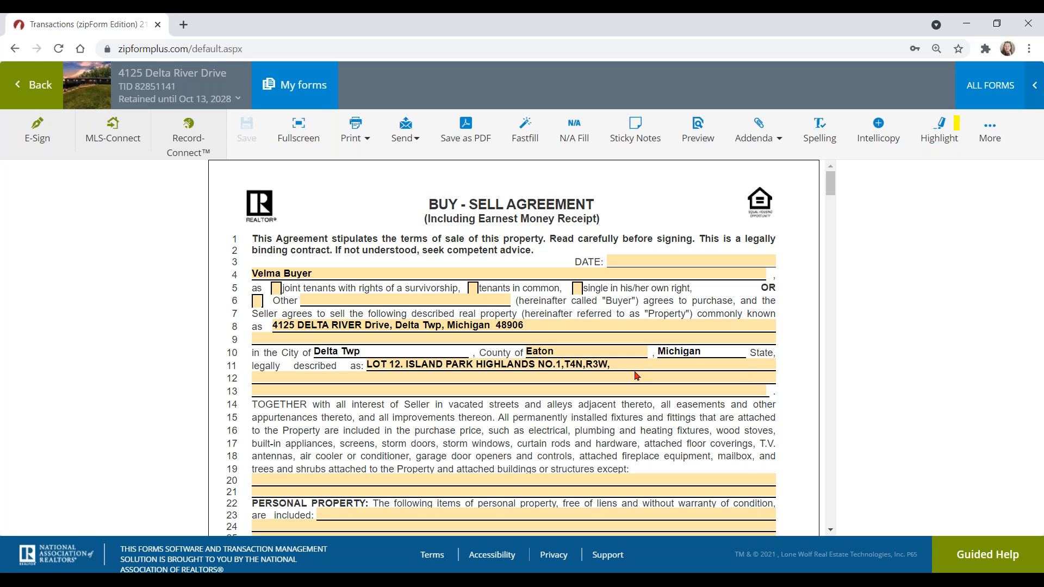
pyautogui.click(41, 87)
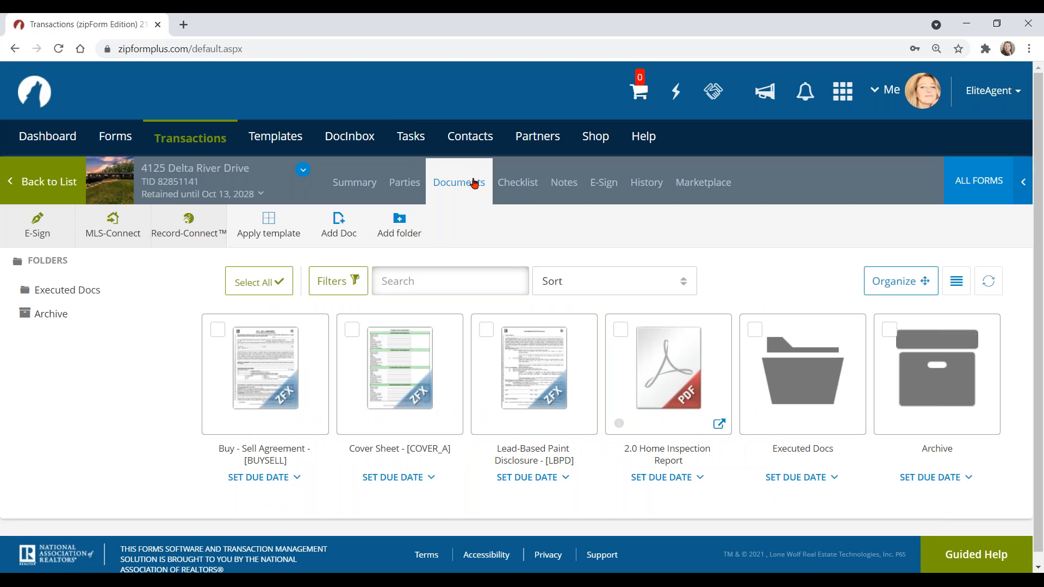
pyautogui.click(474, 184)
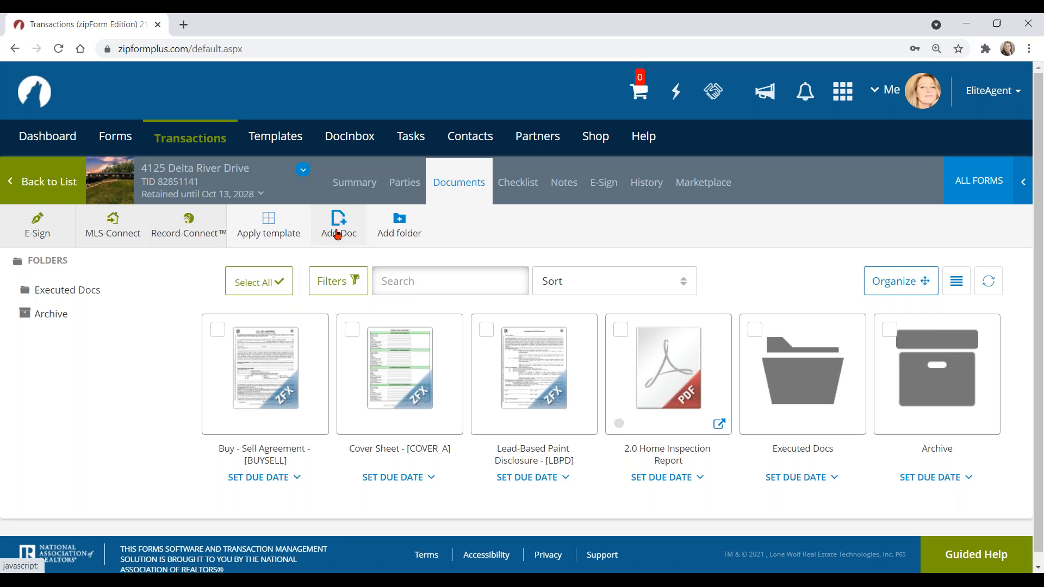
pyautogui.moveTo(677, 402)
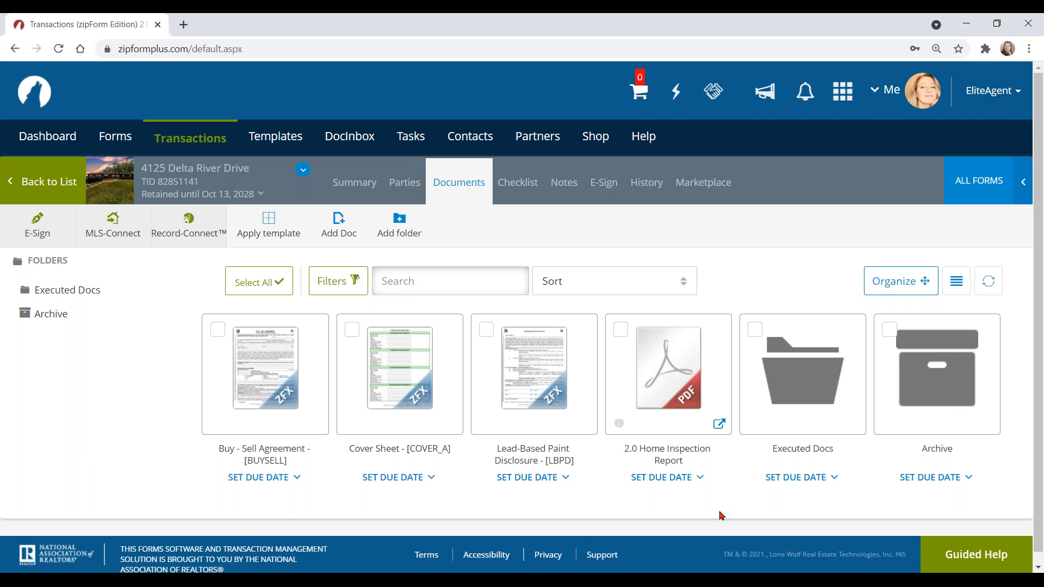
pyautogui.click(676, 421)
# Step: Switch to the transaction's E-Sign tab, which shows no e-signature packets yet
pyautogui.click(219, 140)
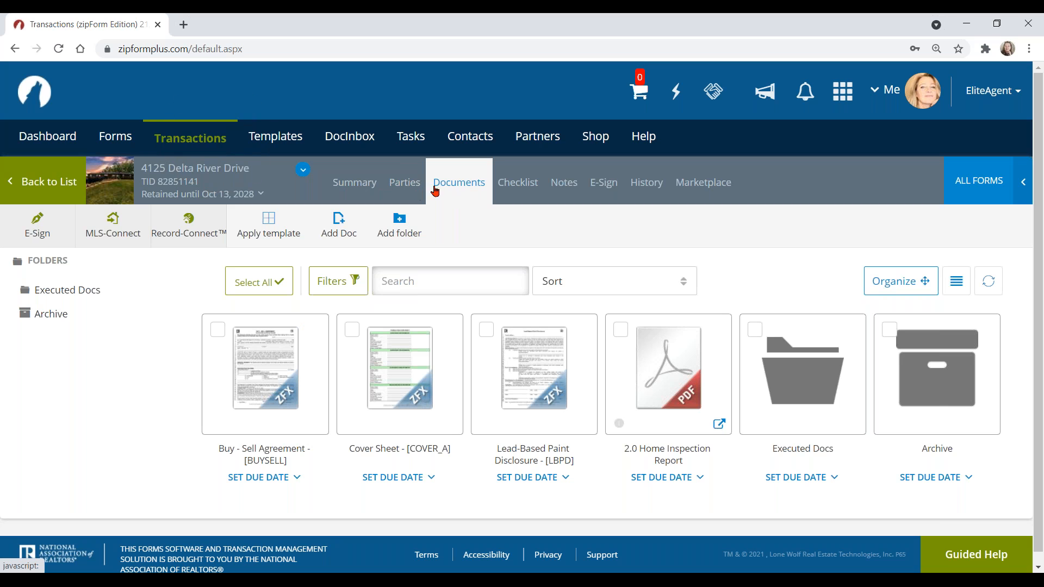
pyautogui.click(468, 185)
pyautogui.click(46, 236)
pyautogui.click(606, 186)
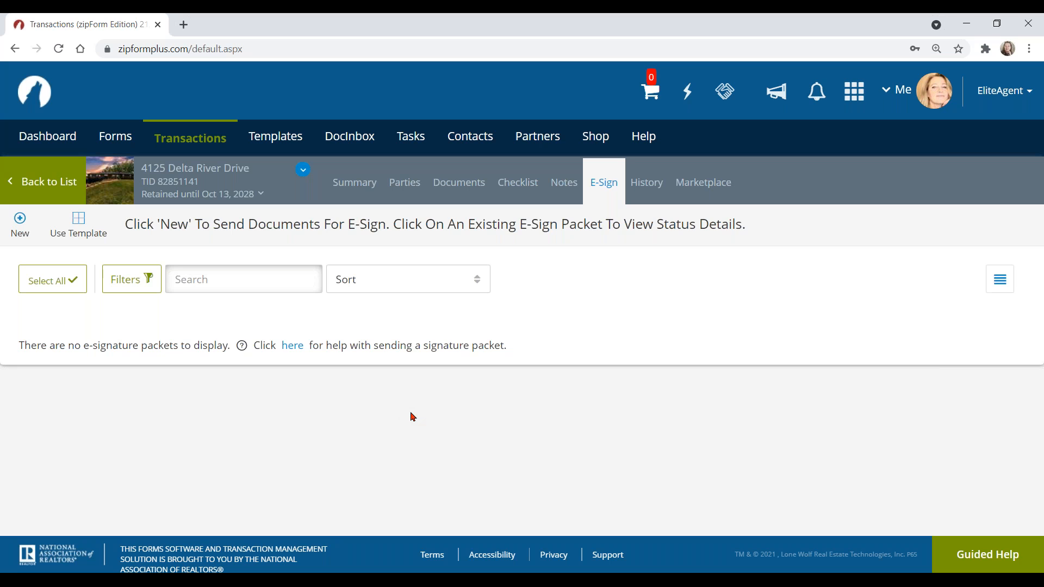
# Step: Start a new e-sign packet with Buy - Sell Agreement and 2.0 Home Inspection Report ticked
pyautogui.click(20, 222)
pyautogui.click(21, 224)
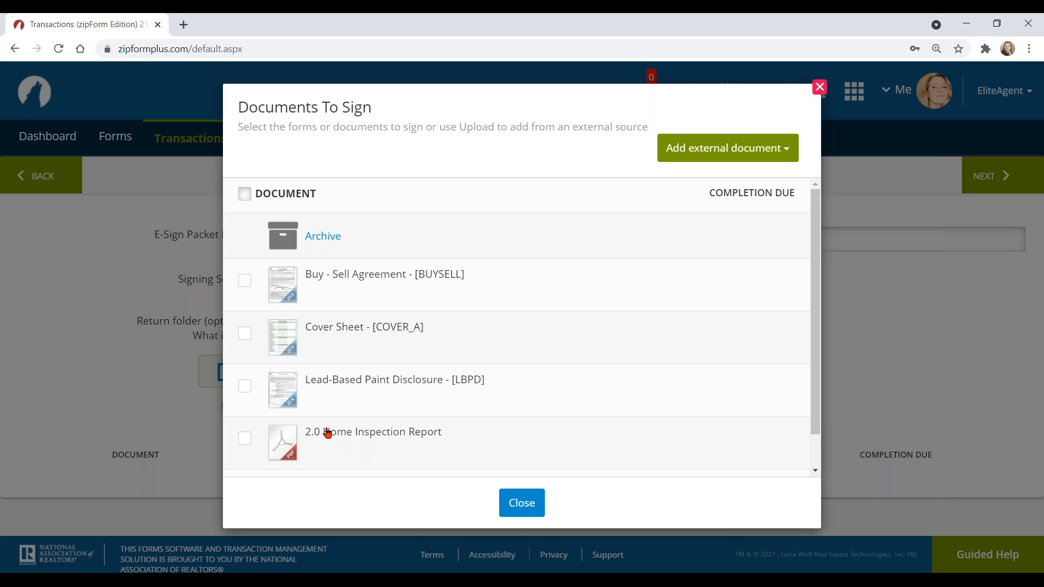
pyautogui.click(244, 283)
pyautogui.click(245, 439)
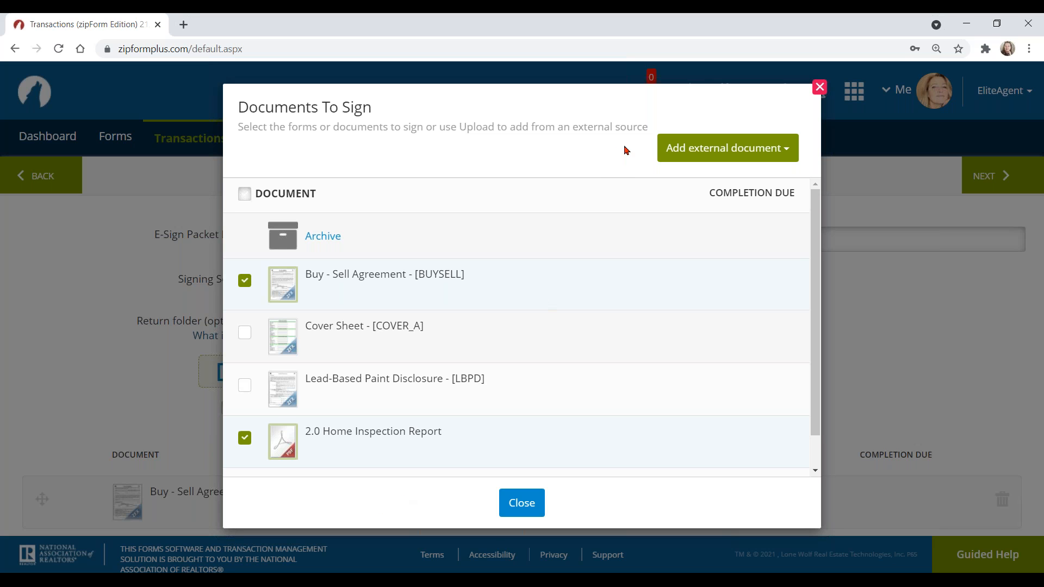
# Step: Look over the outside-document sources, then close the Documents To Sign picker
pyautogui.click(729, 155)
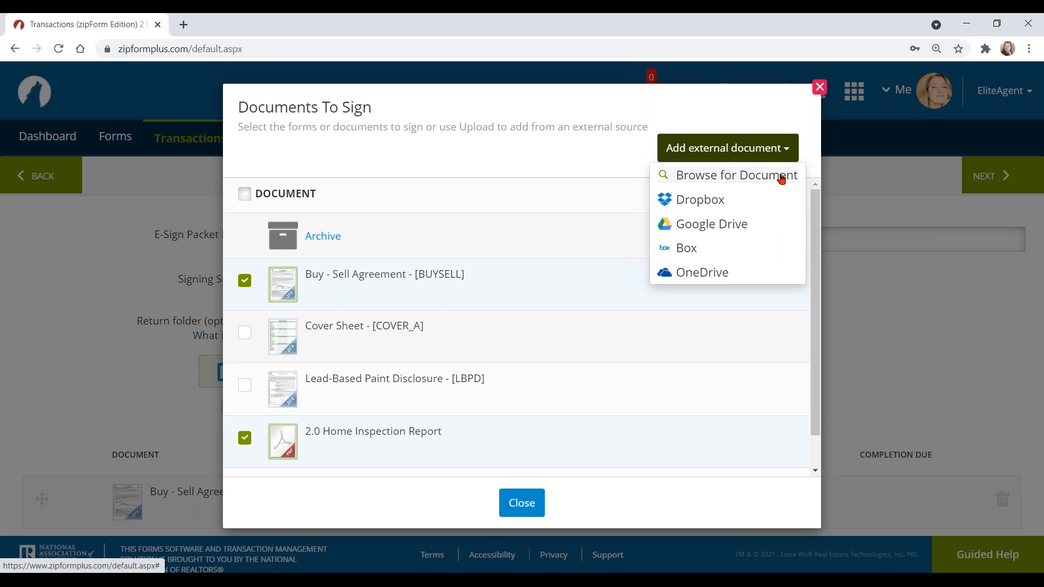
pyautogui.click(757, 179)
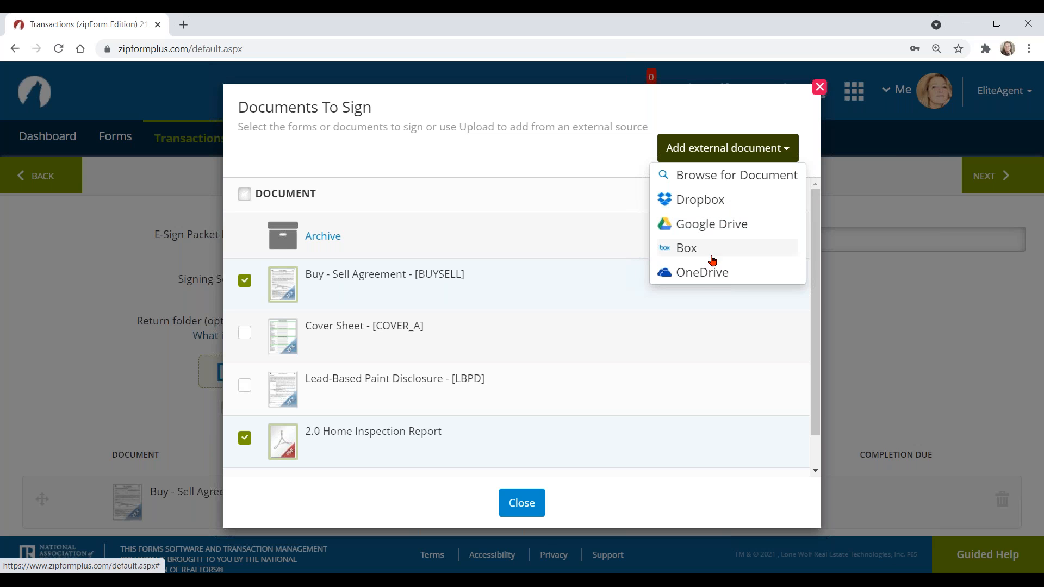
pyautogui.click(619, 160)
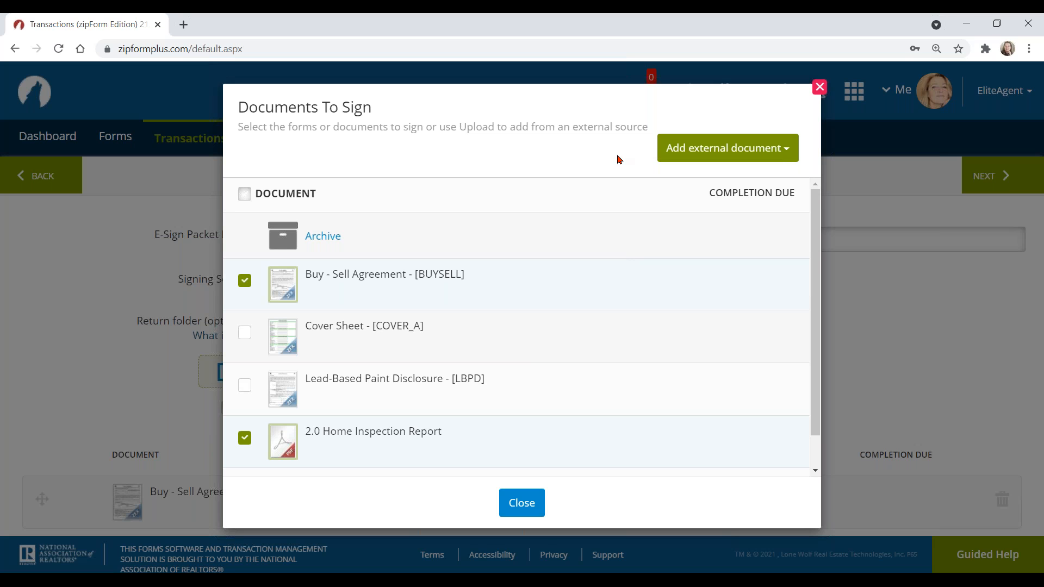
pyautogui.click(522, 501)
pyautogui.click(524, 503)
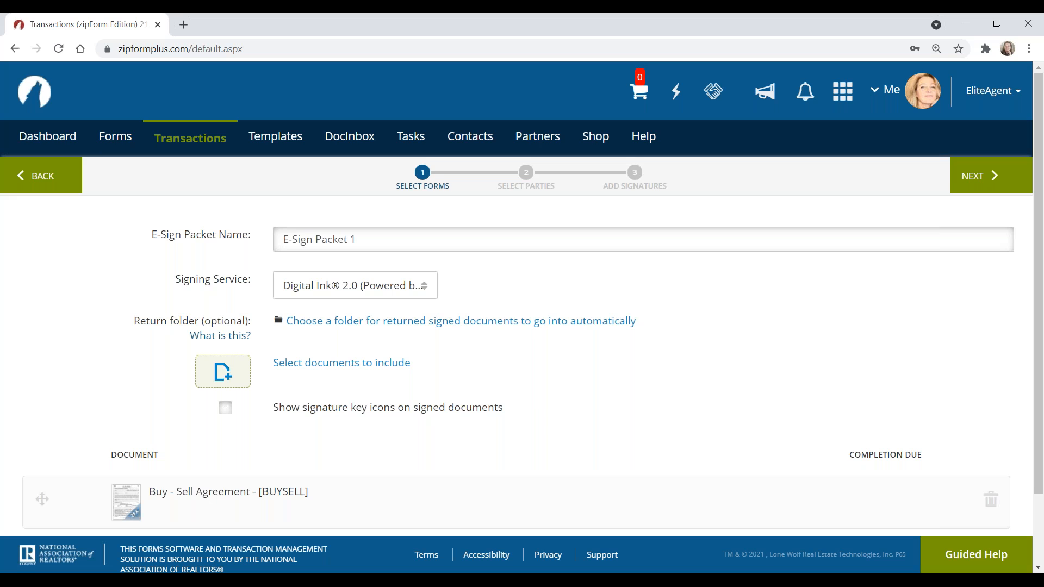
# Step: Replace the default e-sign packet name with the buyer's full name
pyautogui.click(424, 187)
pyautogui.click(376, 240)
pyautogui.moveTo(377, 240); pyautogui.dragTo(269, 239)
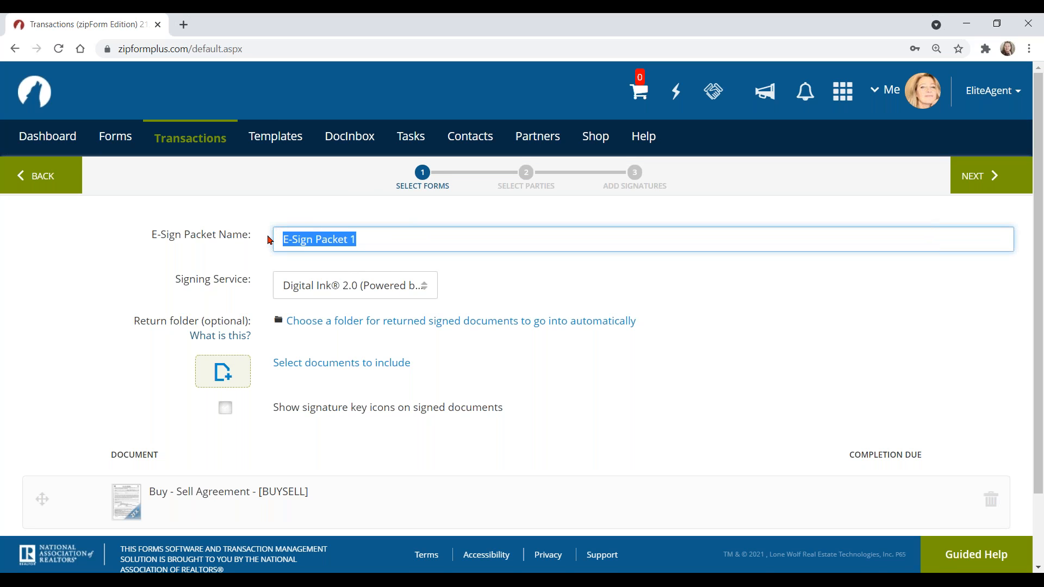
pyautogui.write('Velma')
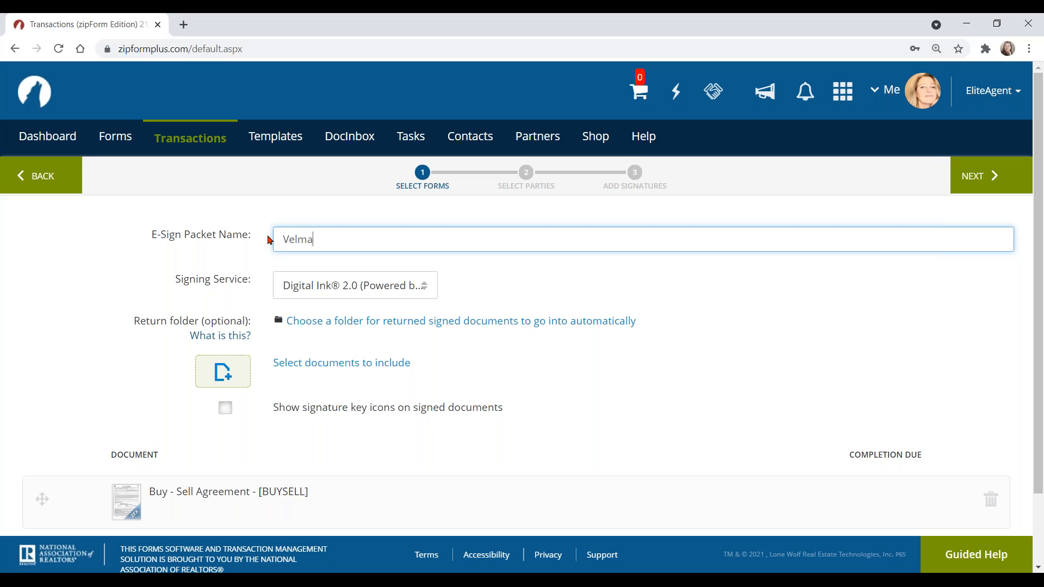
pyautogui.write(' Buyer')
pyautogui.click(90, 279)
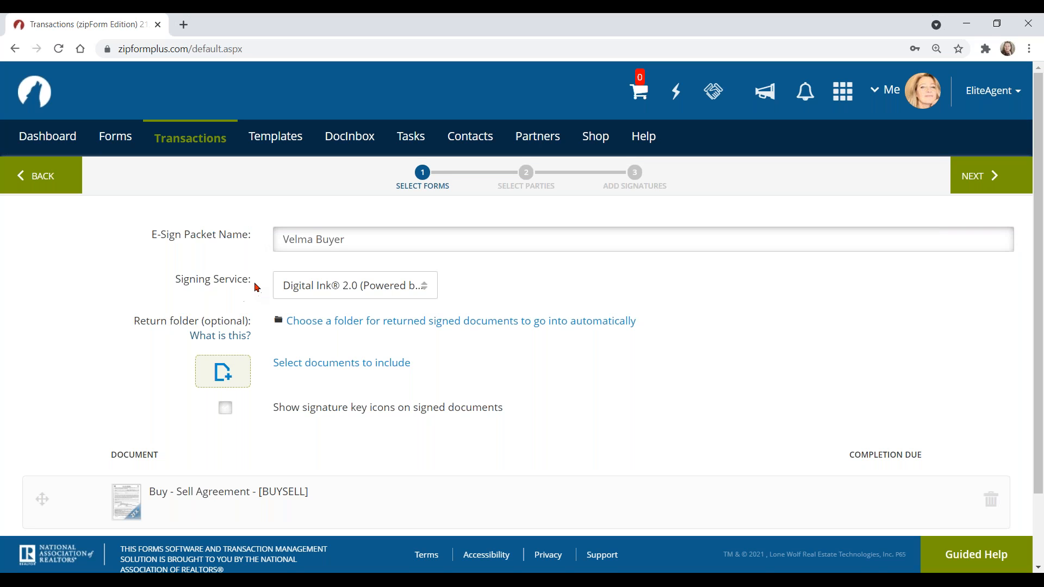
pyautogui.click(345, 297)
pyautogui.click(892, 92)
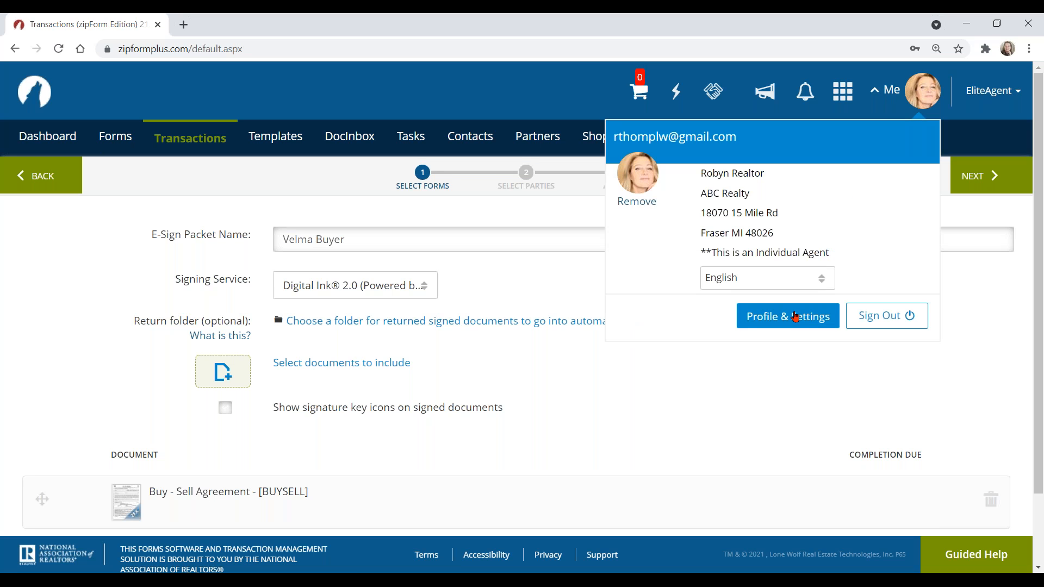
pyautogui.click(86, 260)
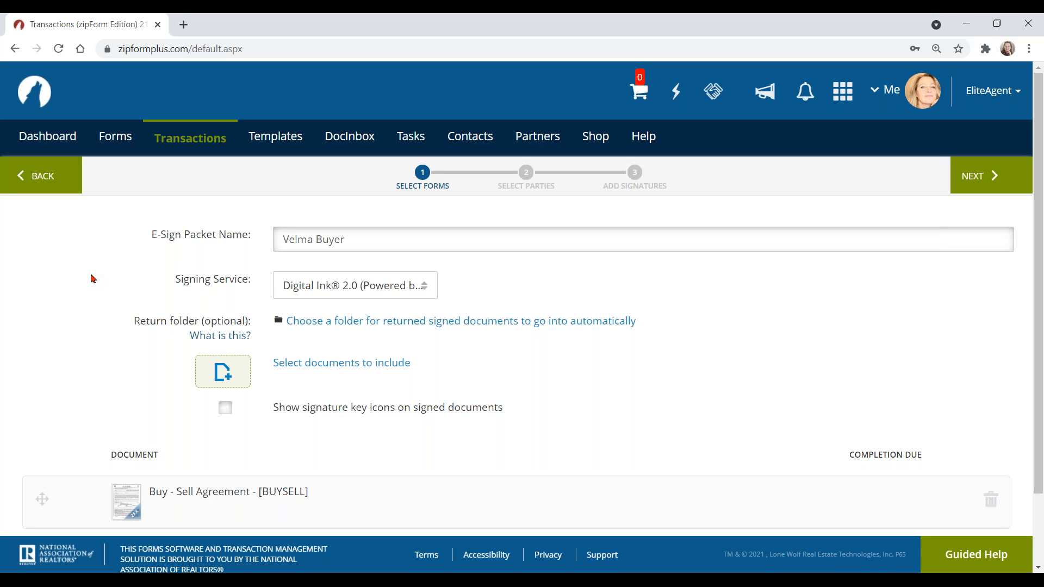
pyautogui.click(364, 288)
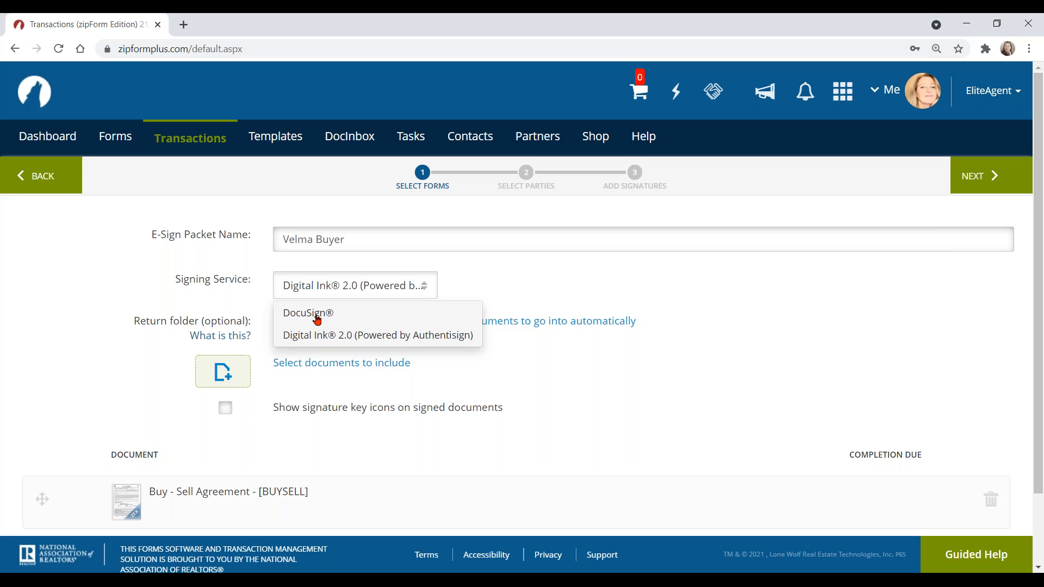
pyautogui.click(124, 265)
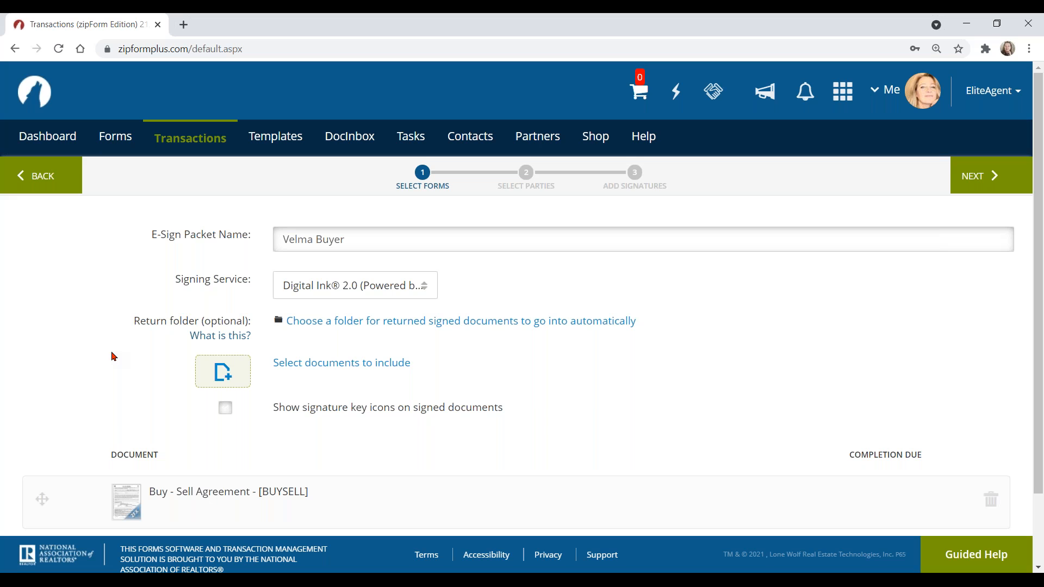
# Step: Set Executed Docs as the return folder for signed documents
pyautogui.click(466, 326)
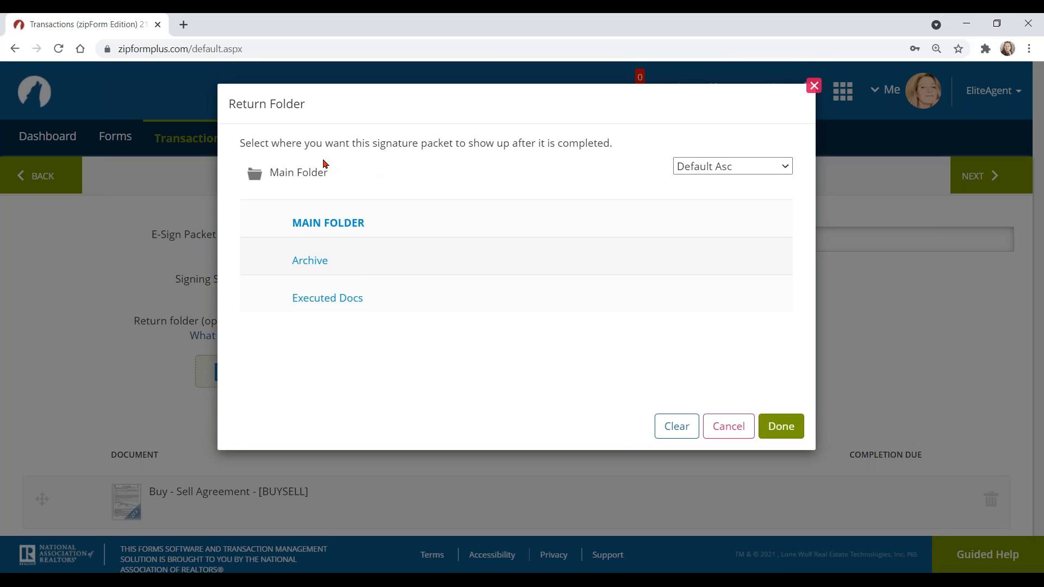
pyautogui.click(332, 303)
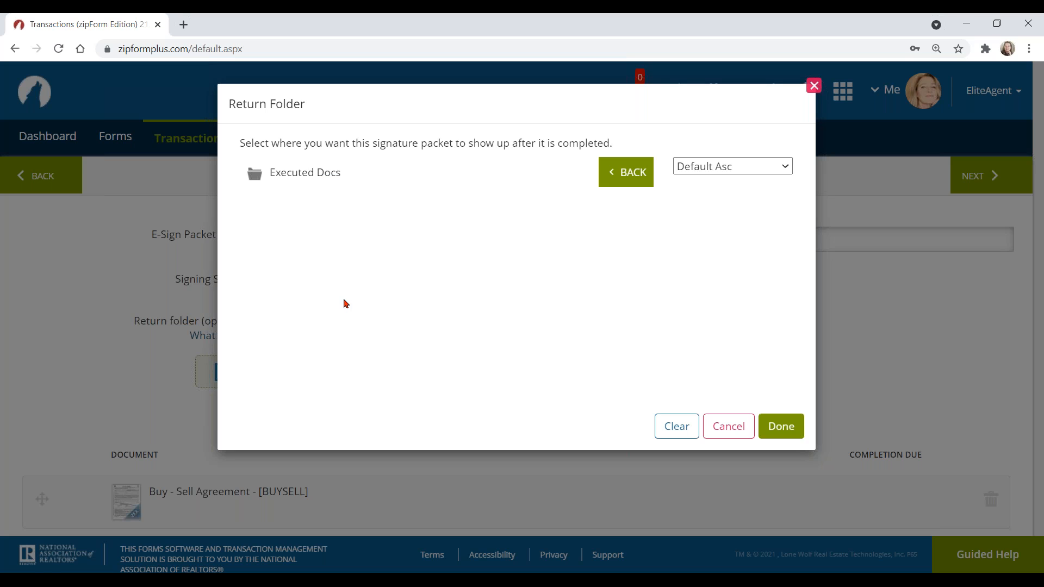
pyautogui.click(782, 426)
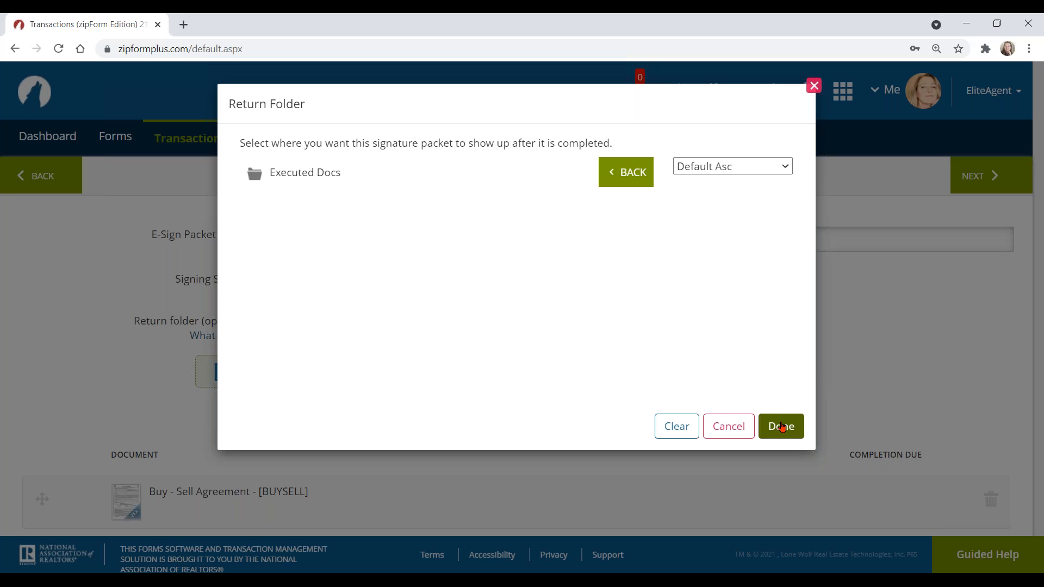
# Step: Confirm the Executed Docs folder and move the Buy - Sell Agreement below the Home Inspection Report
pyautogui.click(782, 427)
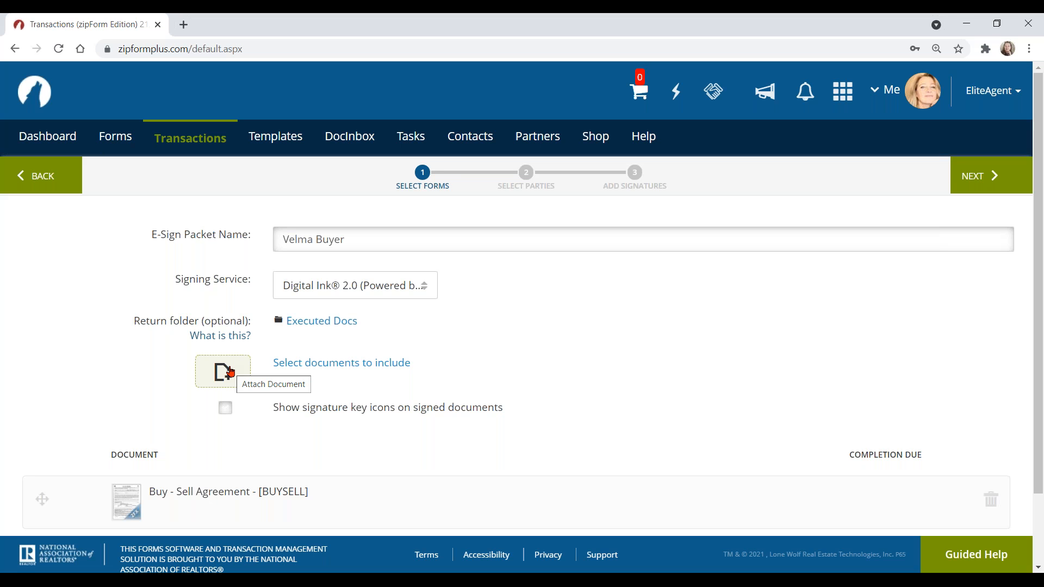
pyautogui.scroll(-2, 157, 449)
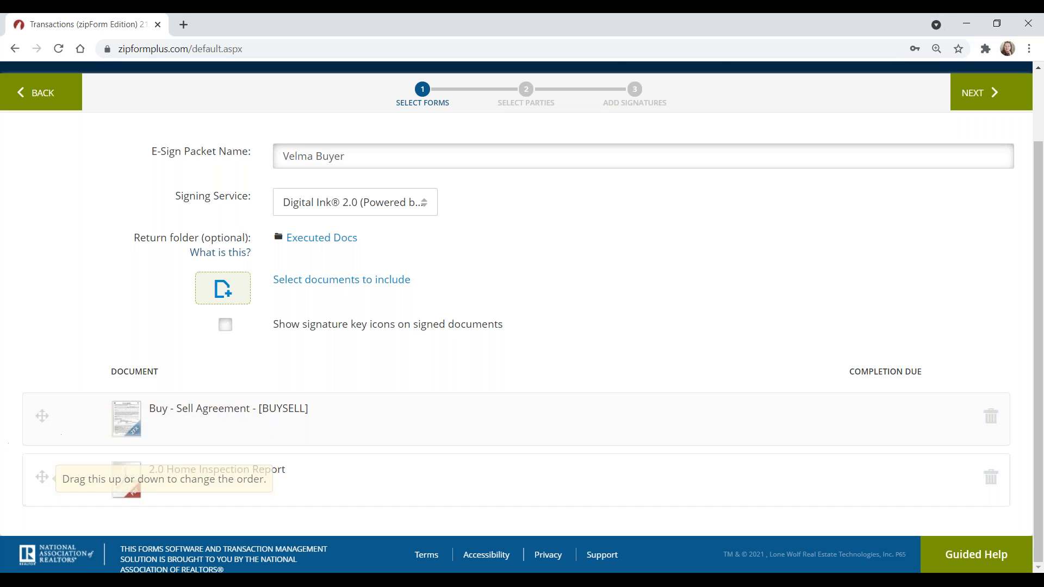
pyautogui.moveTo(42, 416)
pyautogui.mouseDown()
pyautogui.moveTo(32, 503)
pyautogui.moveTo(40, 411)
pyautogui.mouseUp()
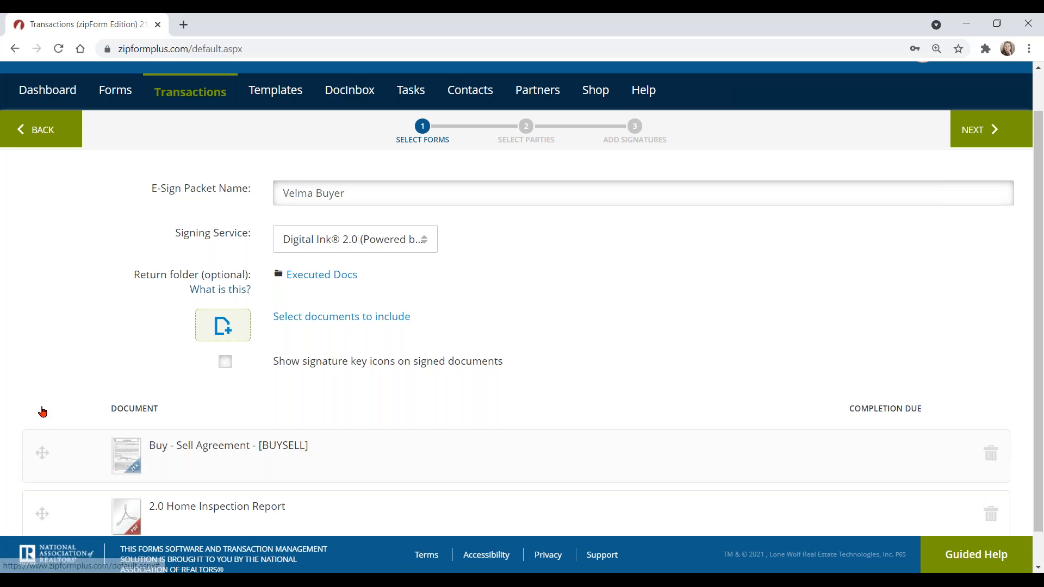
pyautogui.press('ctrl')
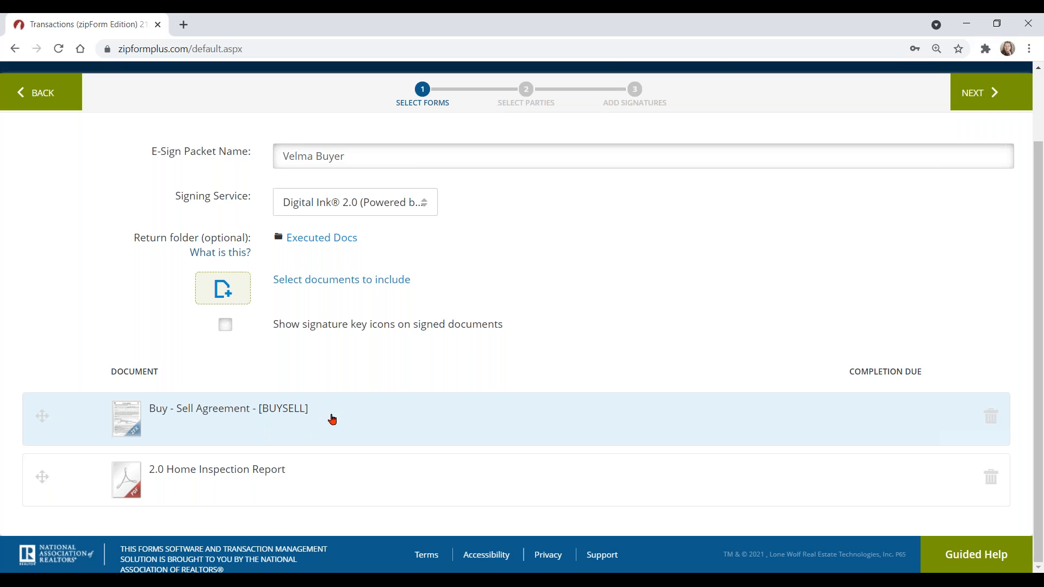
pyautogui.click(992, 419)
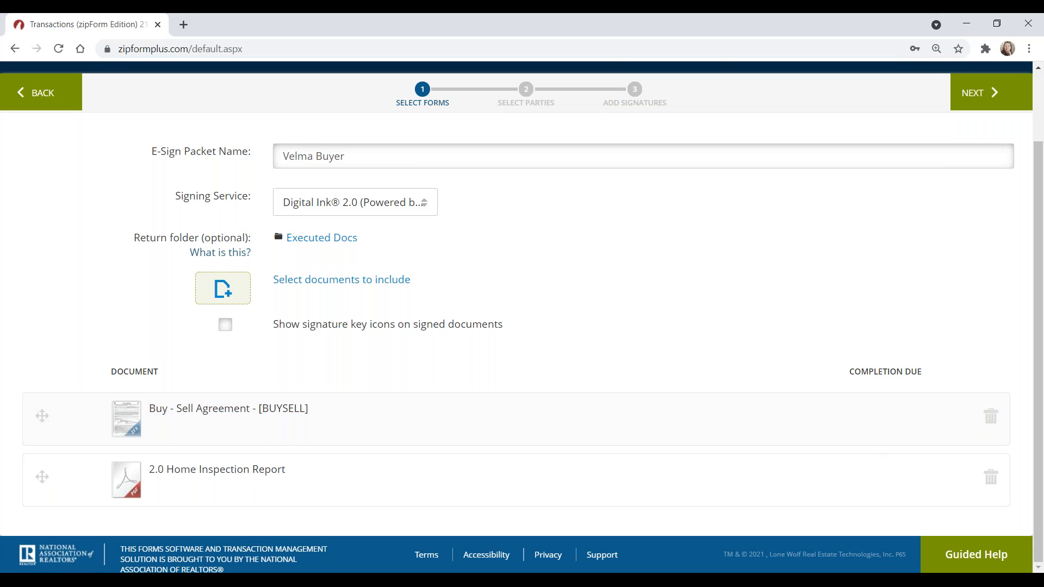
# Step: Advance the packet to the signer selection step
pyautogui.scroll(2, 445, 357)
pyautogui.click(423, 178)
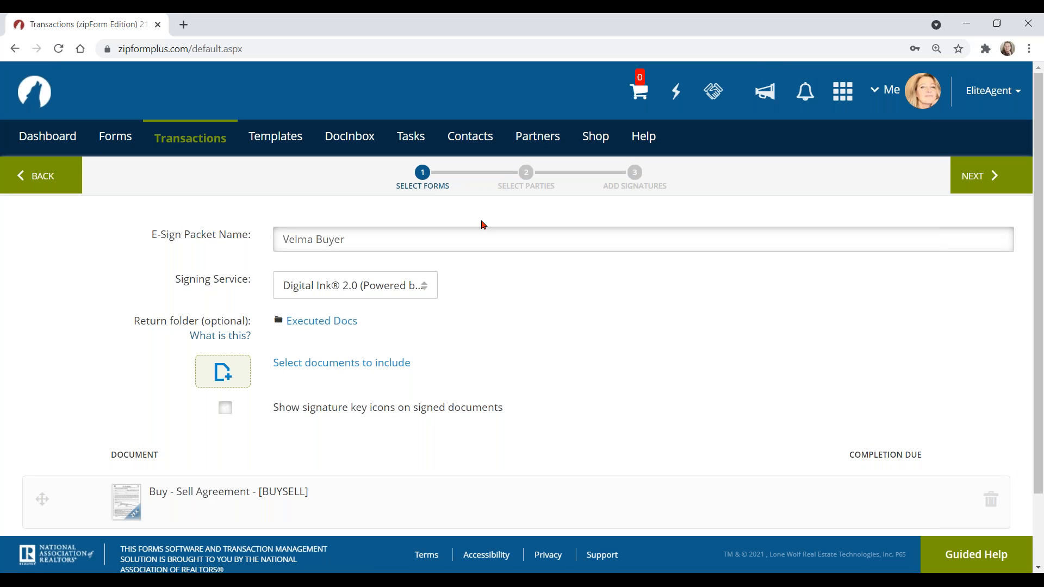
pyautogui.click(979, 179)
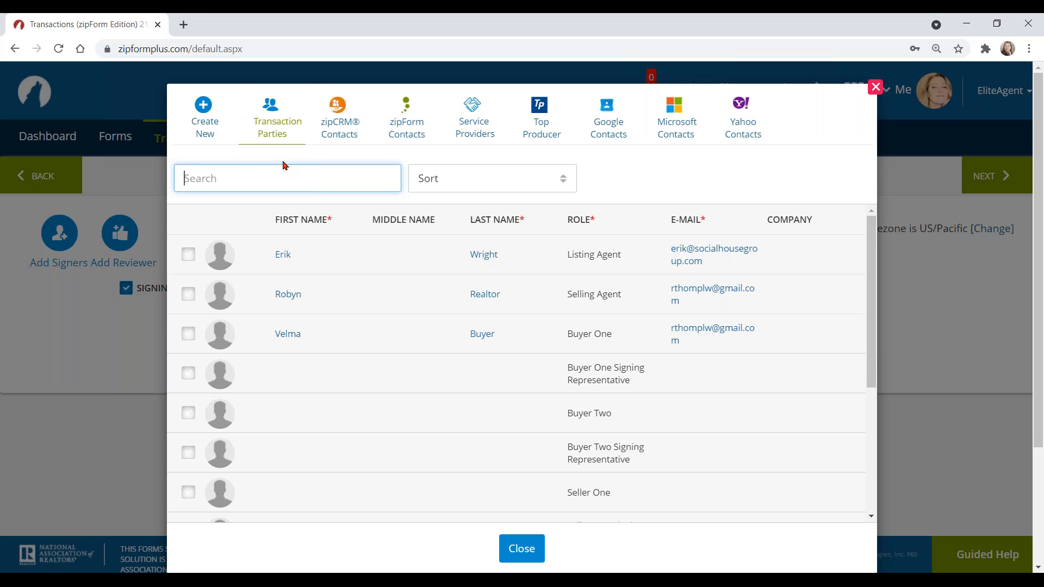
# Step: Add the buyer and the selling agent from Transaction Parties as signers 1 and 2
pyautogui.click(274, 127)
pyautogui.click(187, 336)
pyautogui.click(189, 296)
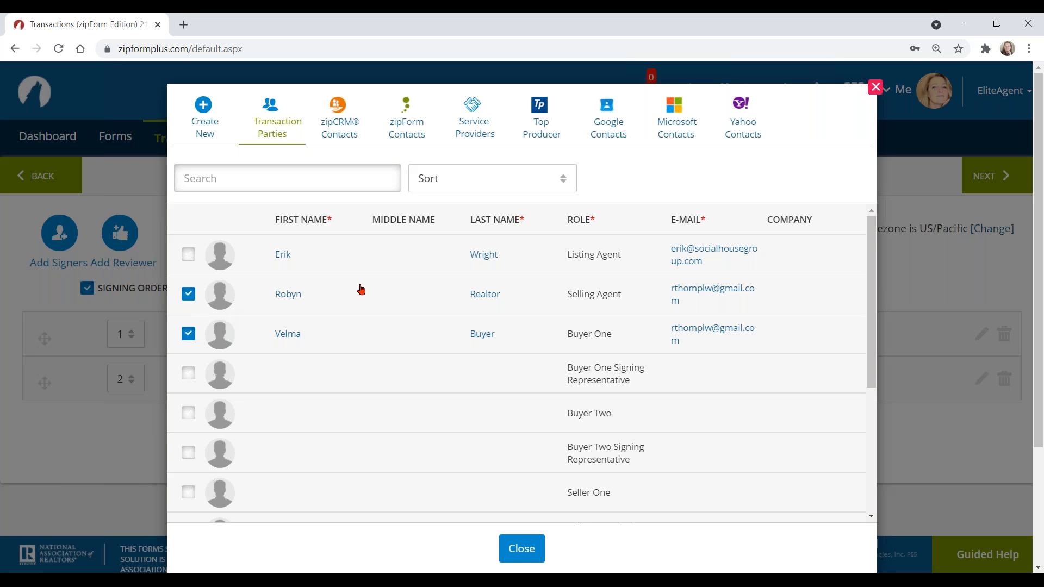
pyautogui.click(526, 547)
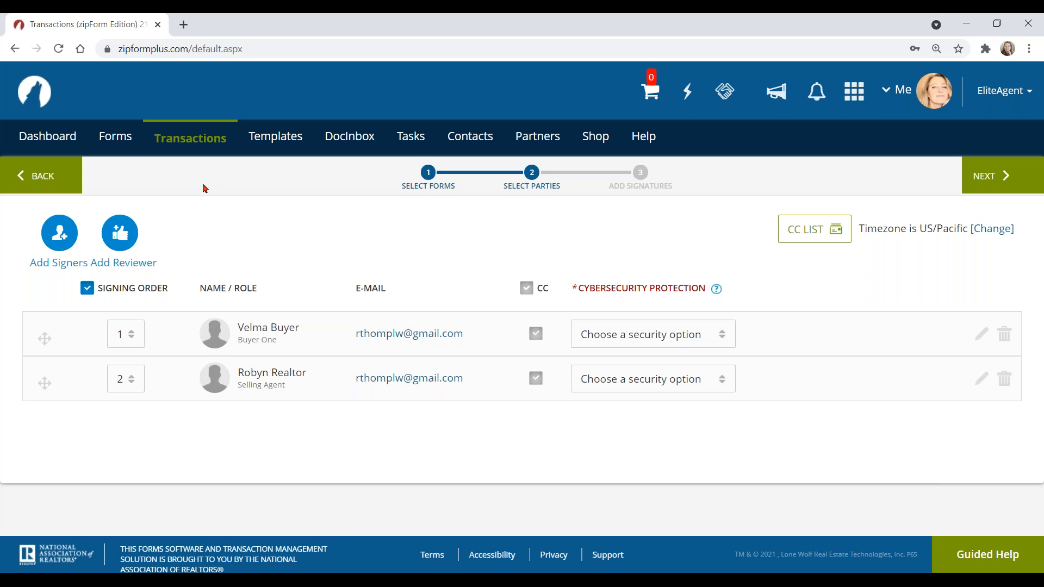
pyautogui.click(60, 238)
pyautogui.click(60, 235)
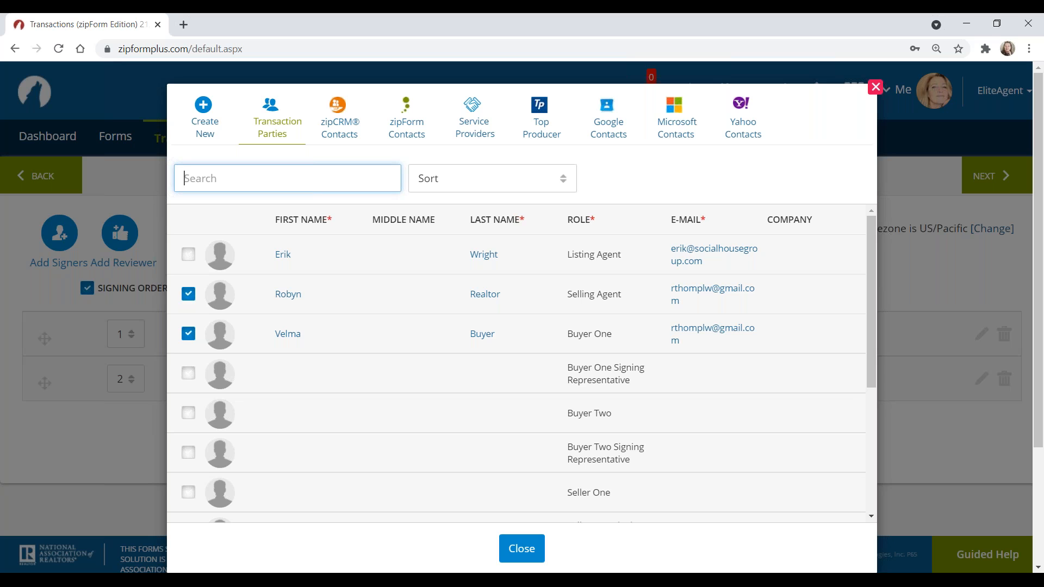
pyautogui.click(206, 109)
pyautogui.click(396, 221)
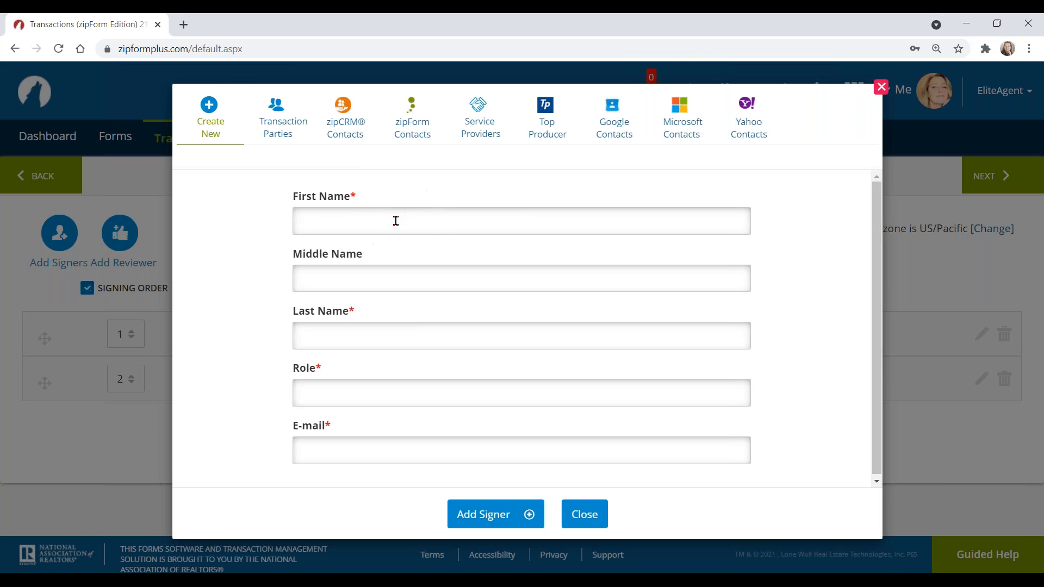
pyautogui.click(395, 339)
pyautogui.click(366, 391)
pyautogui.click(338, 451)
pyautogui.click(587, 512)
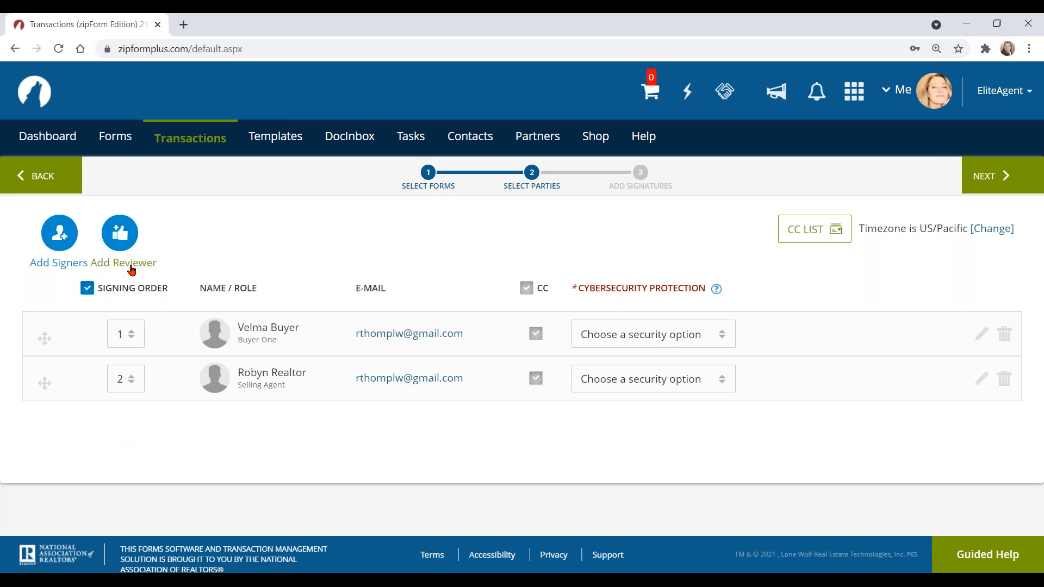
pyautogui.click(111, 234)
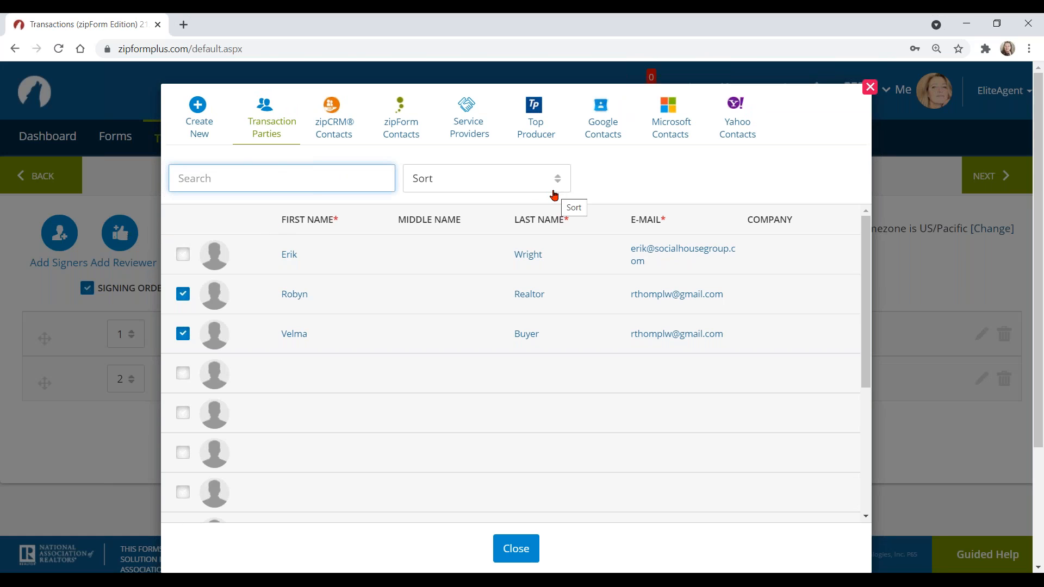
pyautogui.click(197, 112)
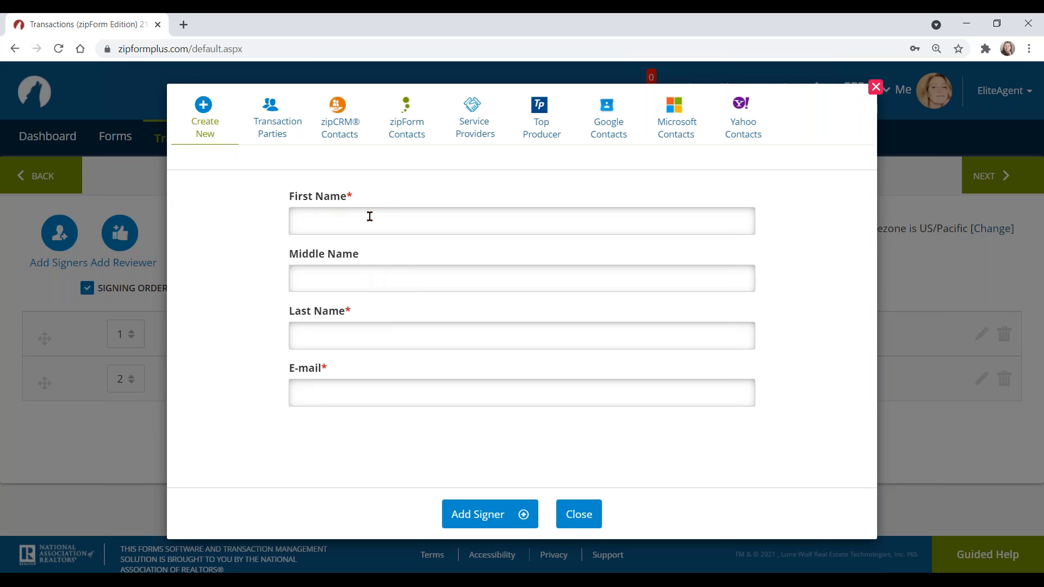
pyautogui.click(343, 220)
pyautogui.click(328, 387)
pyautogui.click(504, 515)
pyautogui.click(494, 512)
pyautogui.click(585, 510)
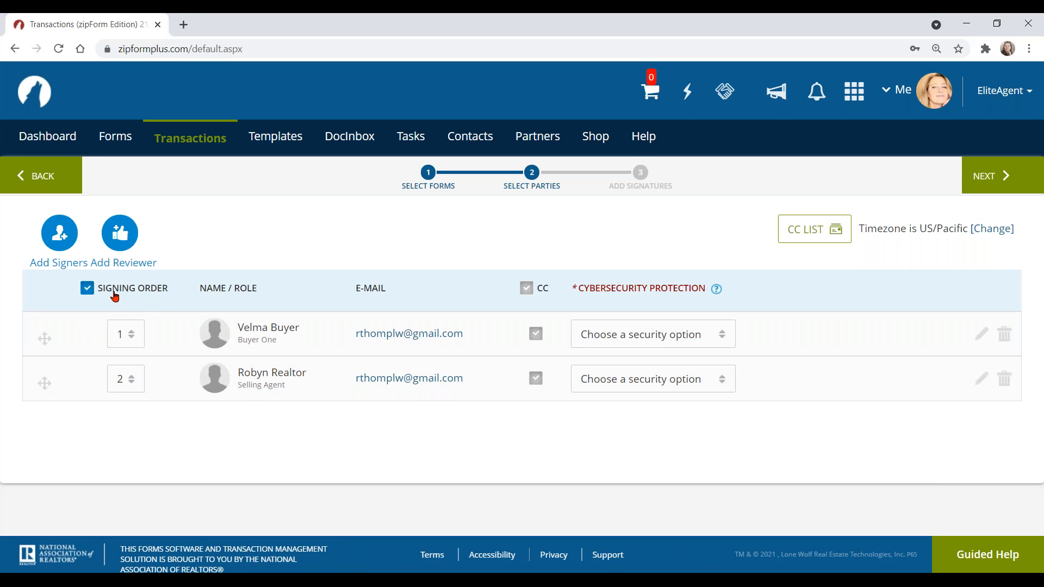
pyautogui.click(90, 292)
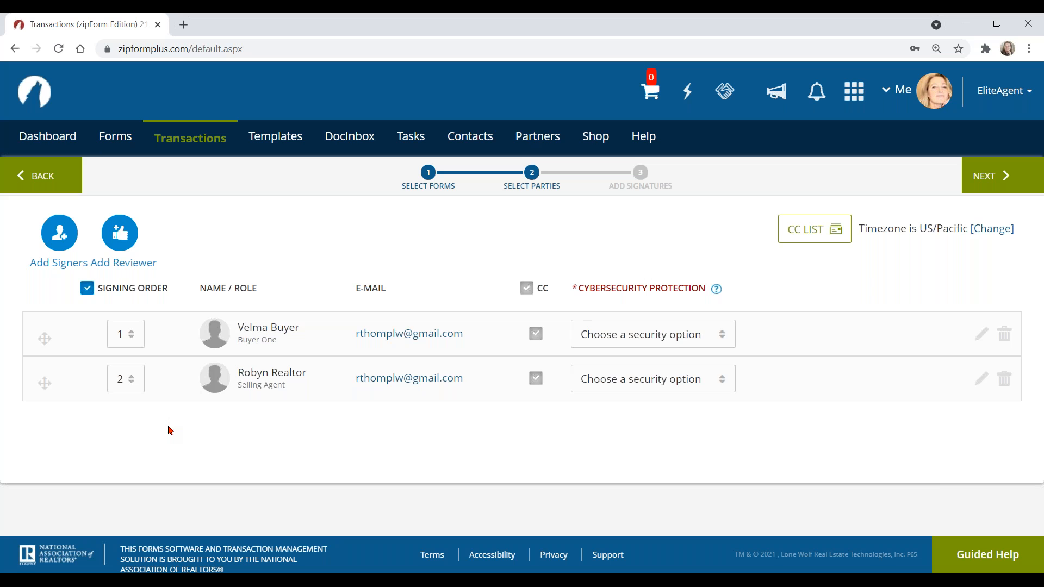
pyautogui.click(303, 332)
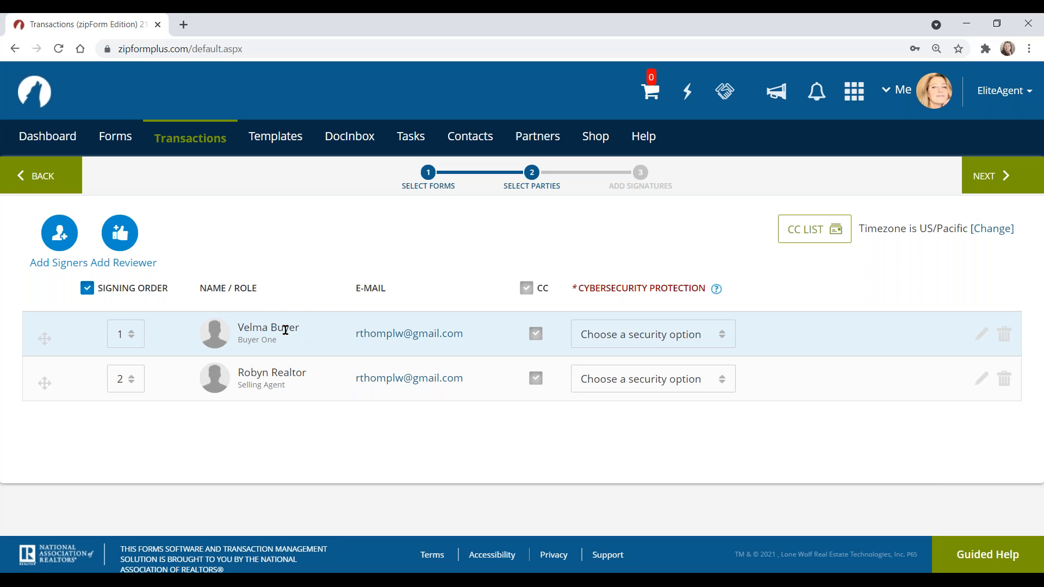
pyautogui.click(295, 338)
pyautogui.moveTo(45, 337); pyautogui.dragTo(40, 408)
pyautogui.moveTo(45, 338)
pyautogui.mouseDown()
pyautogui.moveTo(45, 401)
pyautogui.moveTo(44, 328)
pyautogui.mouseUp()
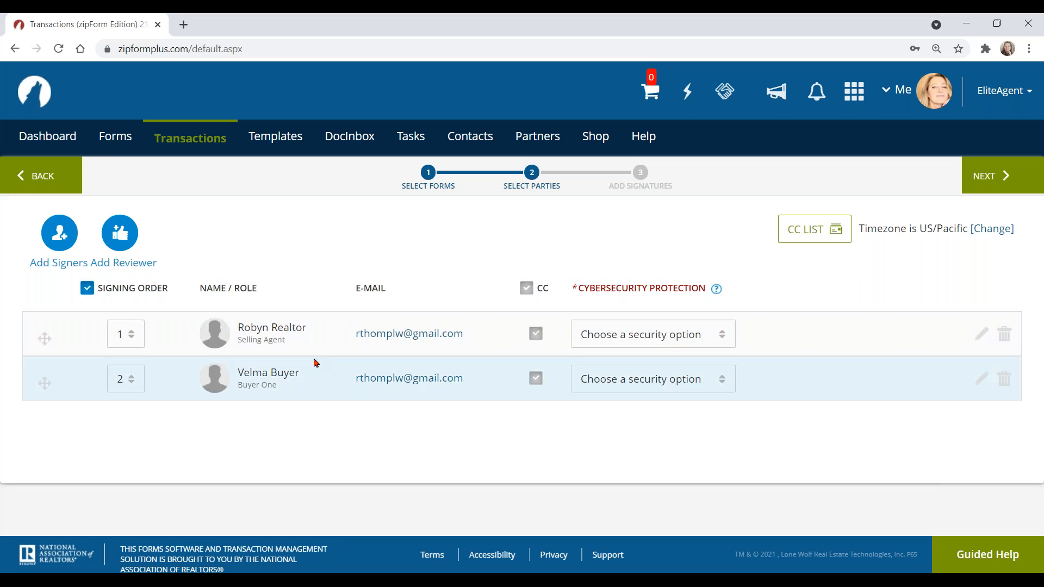
pyautogui.click(129, 333)
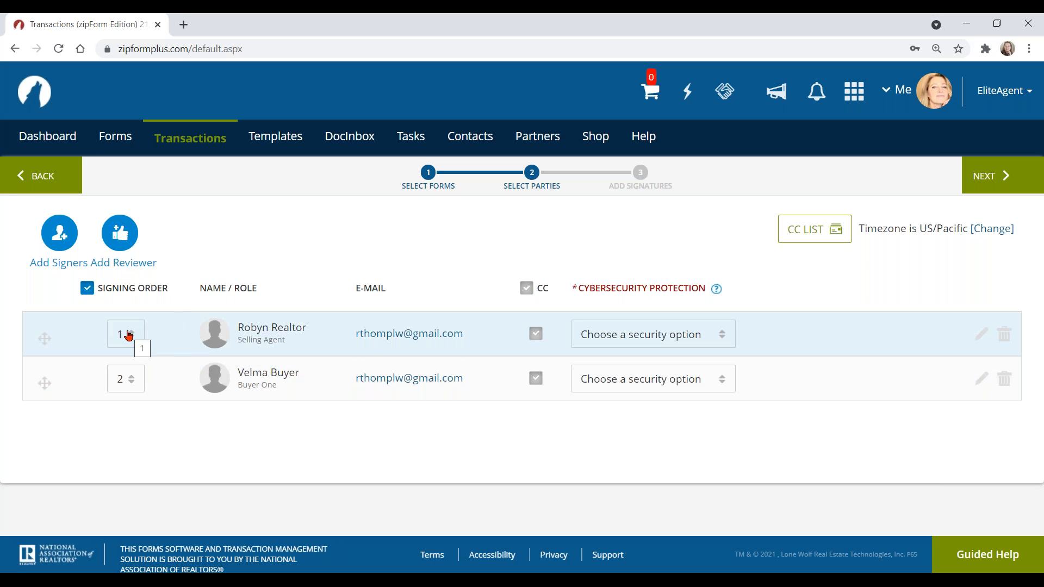
pyautogui.click(126, 333)
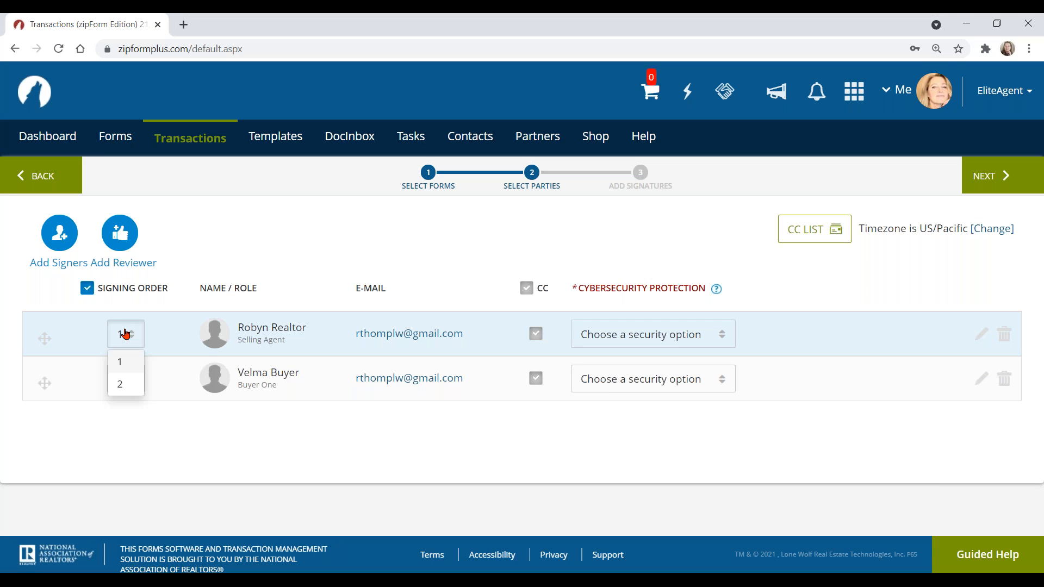
pyautogui.click(123, 389)
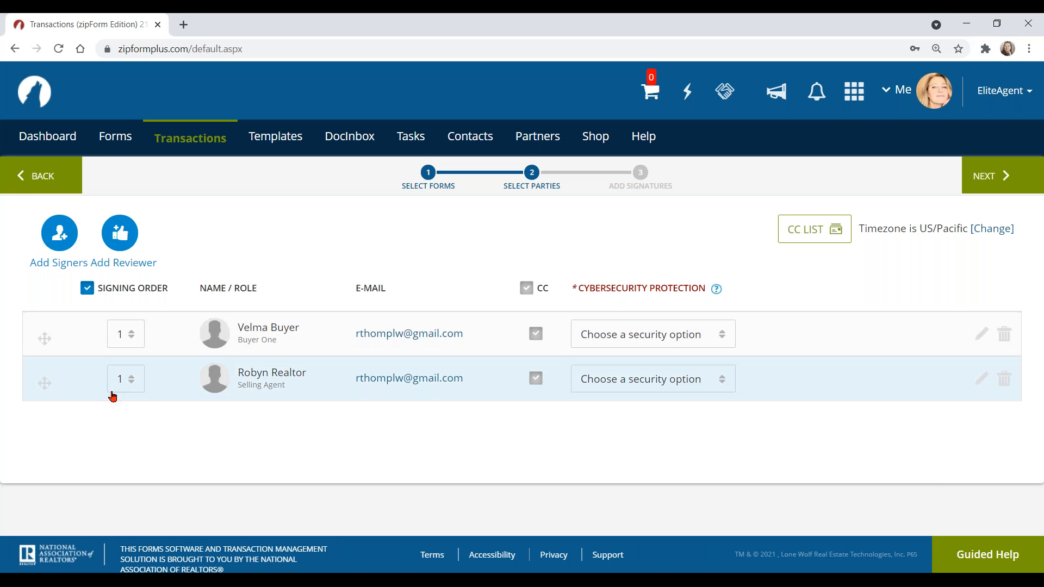
pyautogui.click(123, 379)
pyautogui.click(121, 424)
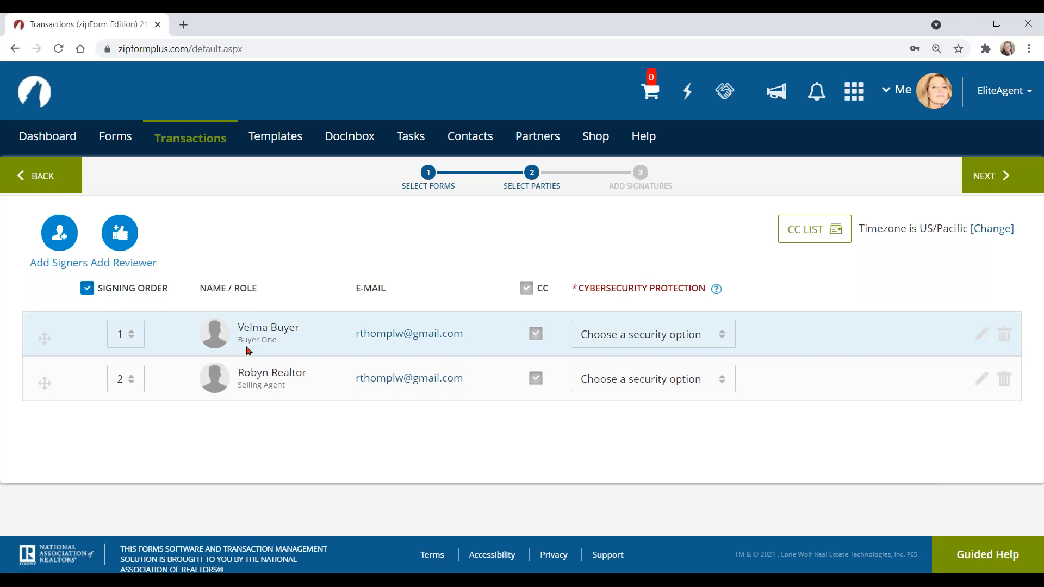
pyautogui.press('ctrl')
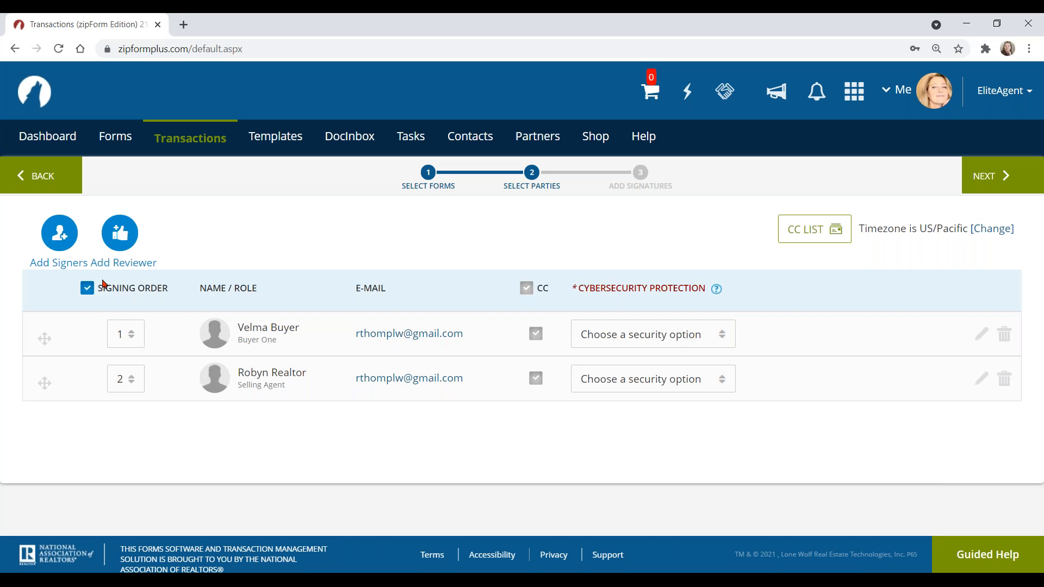
pyautogui.click(87, 289)
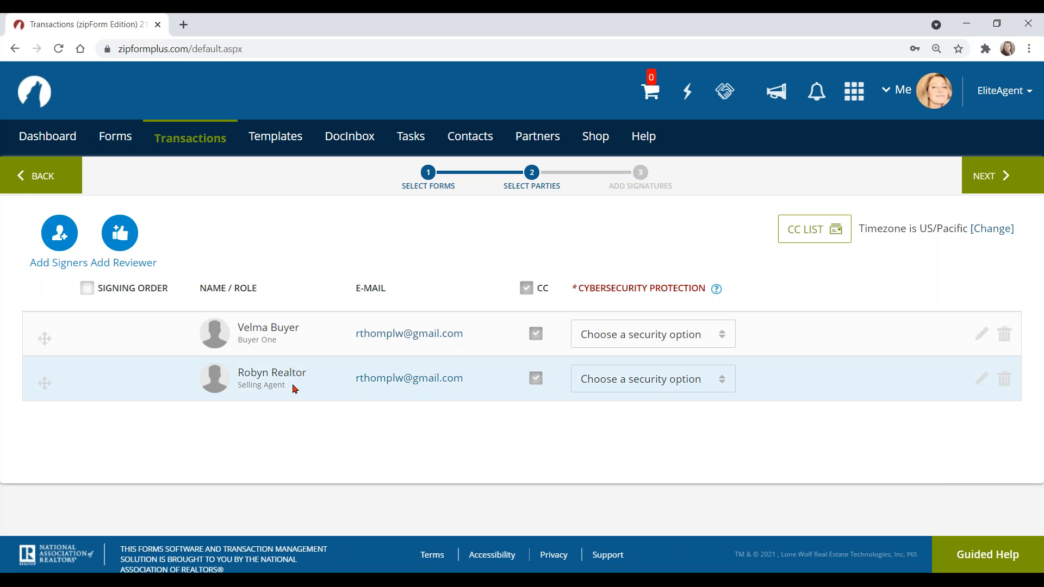
pyautogui.click(87, 288)
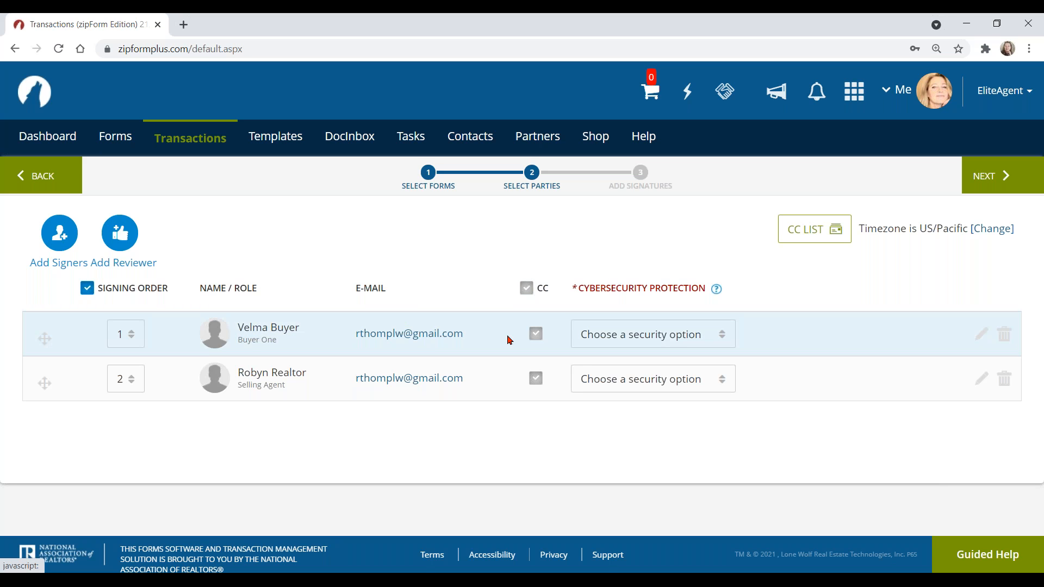
pyautogui.click(981, 338)
pyautogui.moveTo(571, 359); pyautogui.dragTo(380, 358)
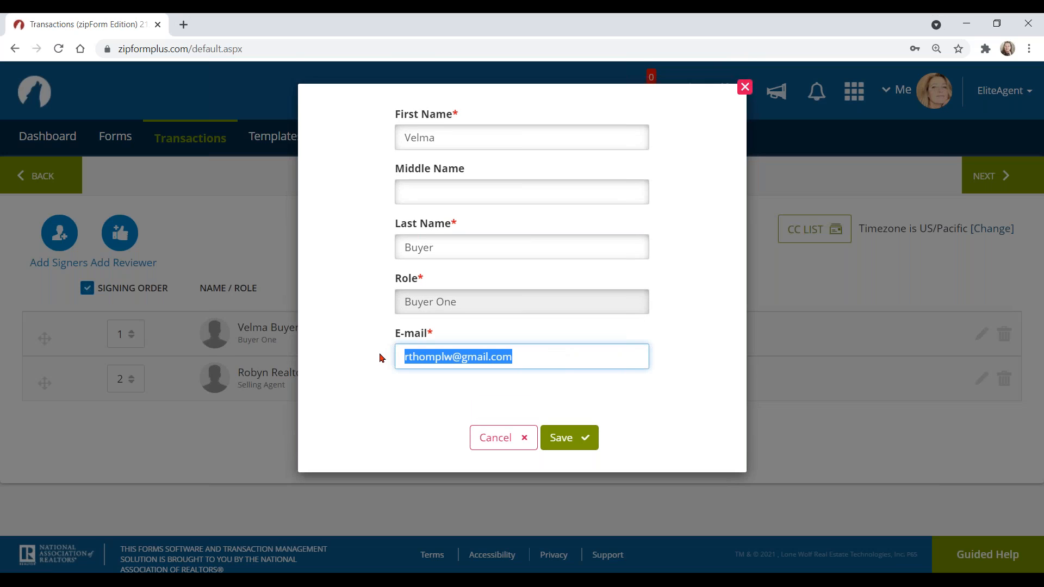
pyautogui.click(570, 356)
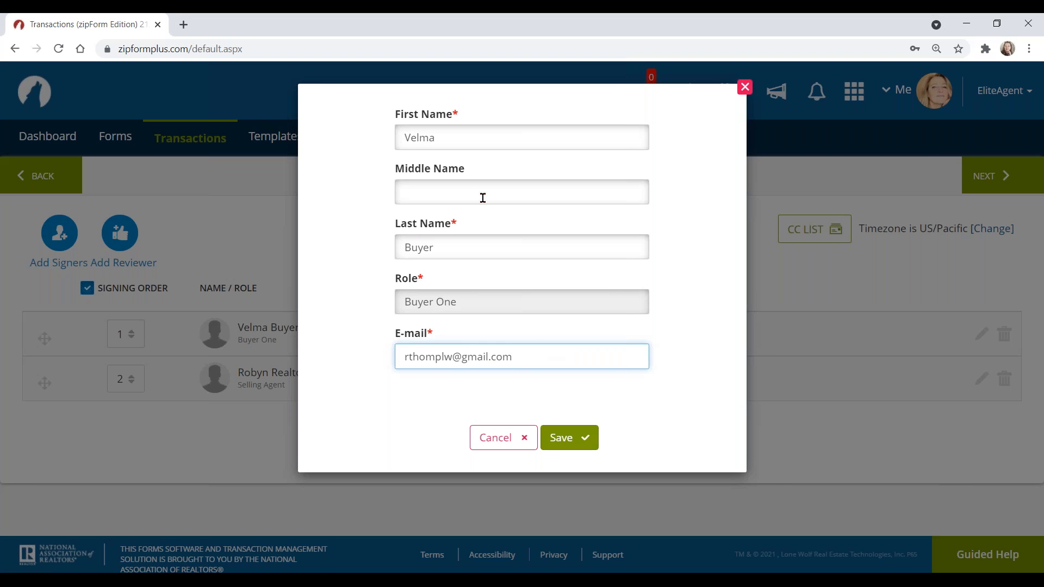
pyautogui.click(501, 437)
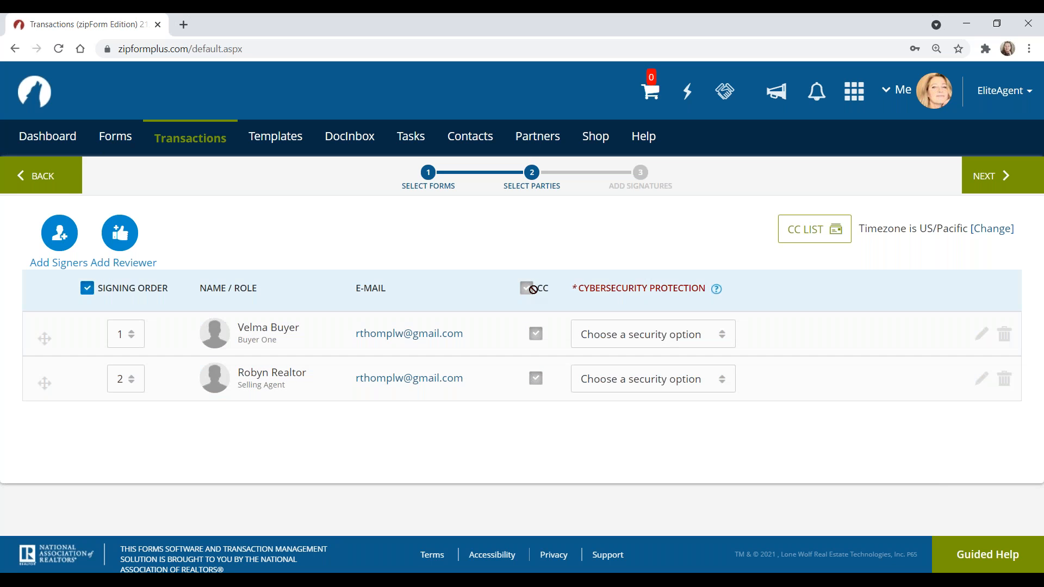
# Step: Show the help tooltip for the Cybersecurity Protection column
pyautogui.moveTo(718, 294)
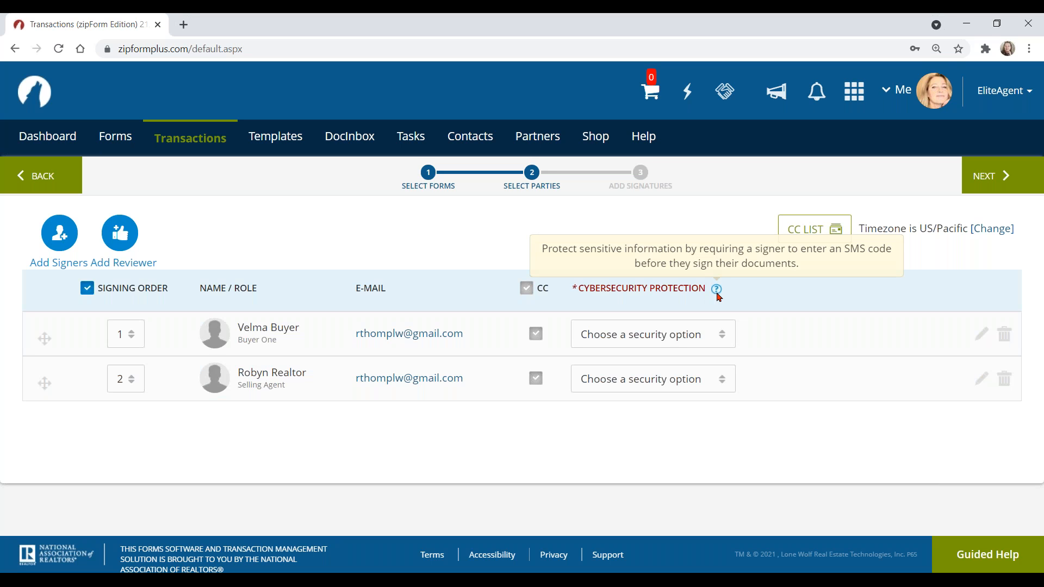
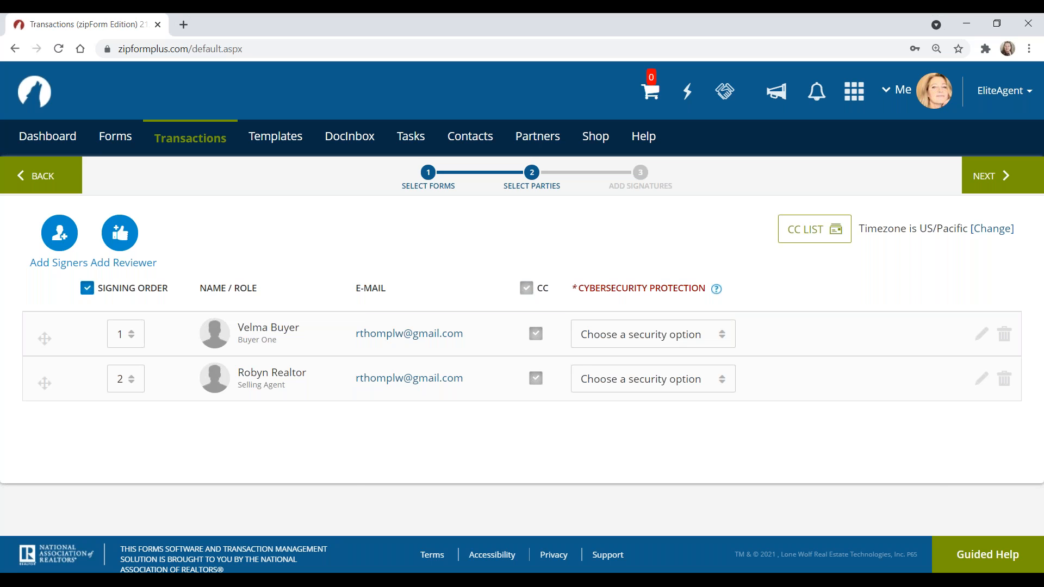
# Step: Try requiring SMS authentication for the buyer, then remove the security requirement again
pyautogui.click(668, 334)
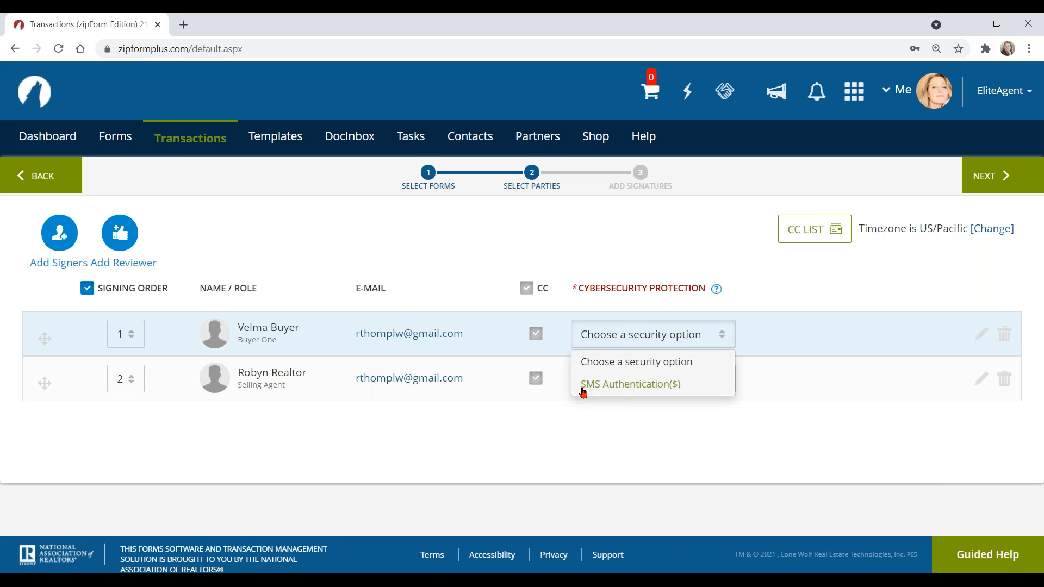
pyautogui.click(644, 386)
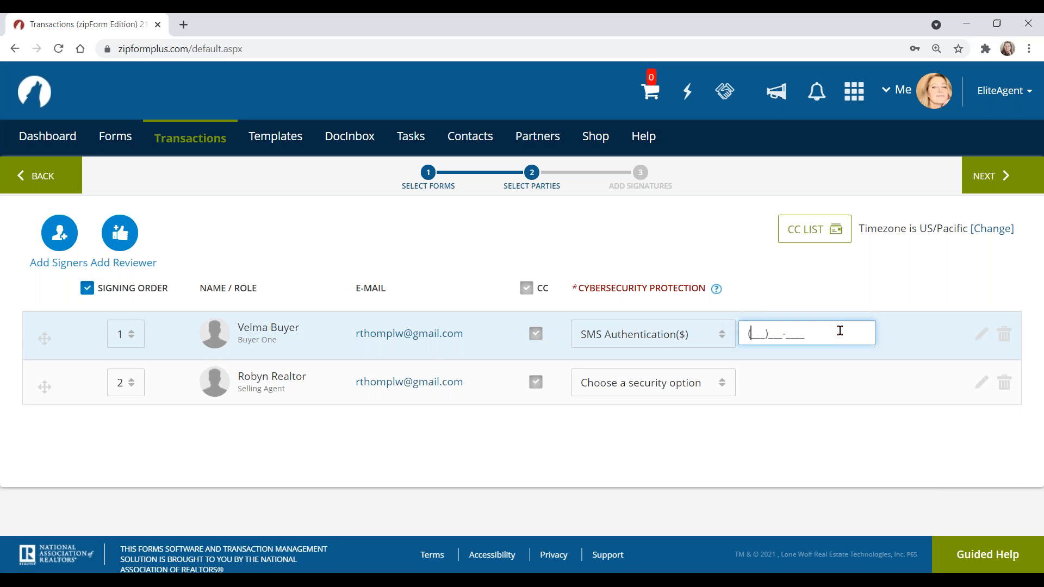
pyautogui.click(631, 333)
pyautogui.click(626, 361)
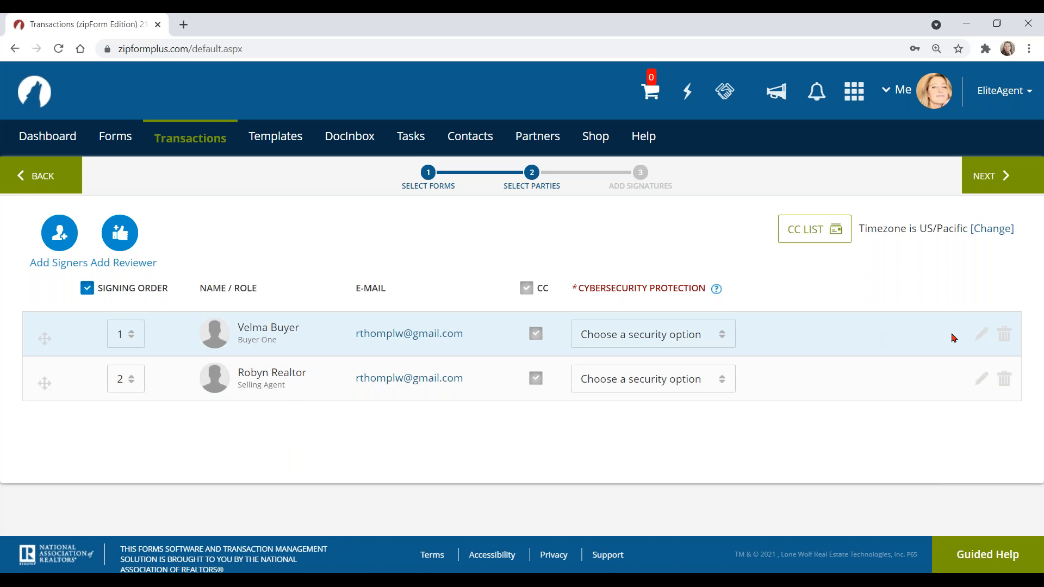
pyautogui.click(1004, 335)
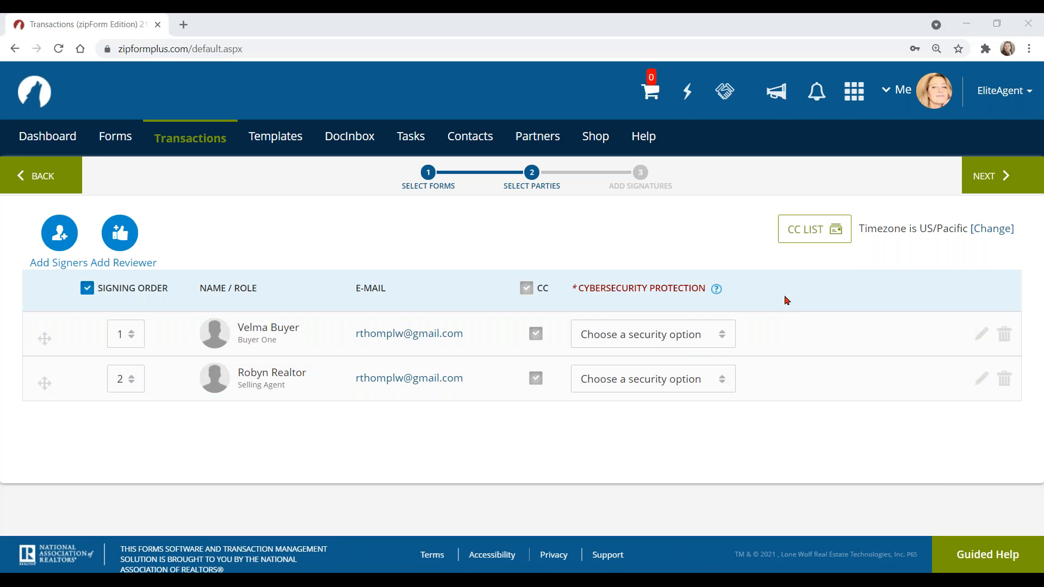
# Step: Start adding a carbon copy recipient, then close the copy list without saving
pyautogui.click(813, 234)
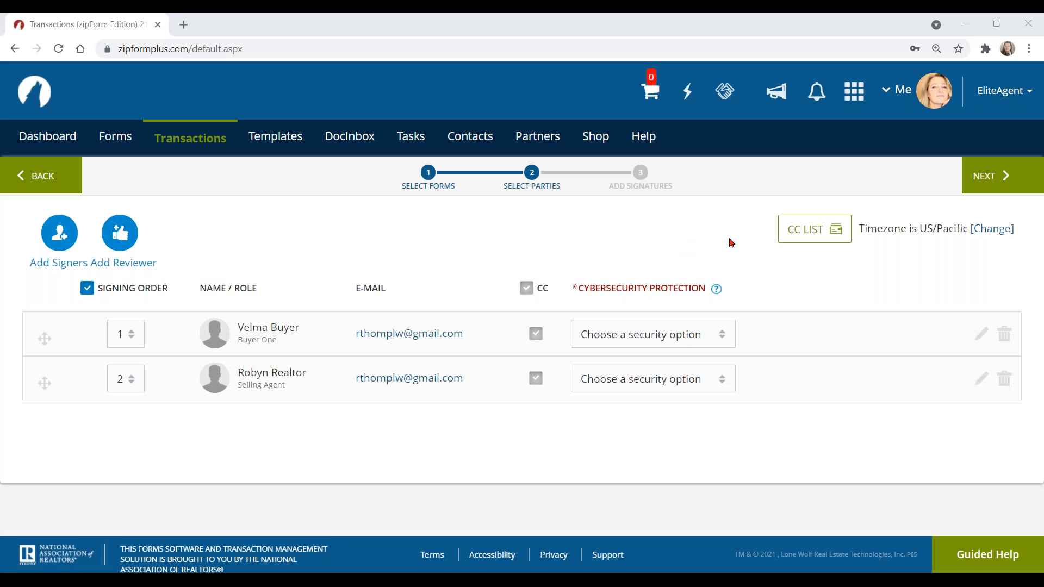
pyautogui.click(813, 233)
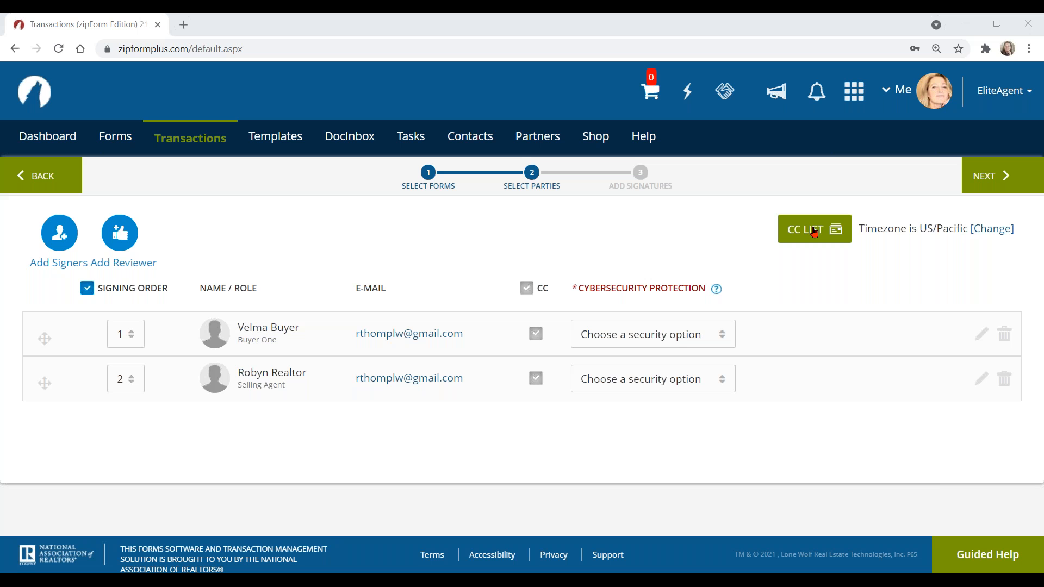
pyautogui.click(814, 228)
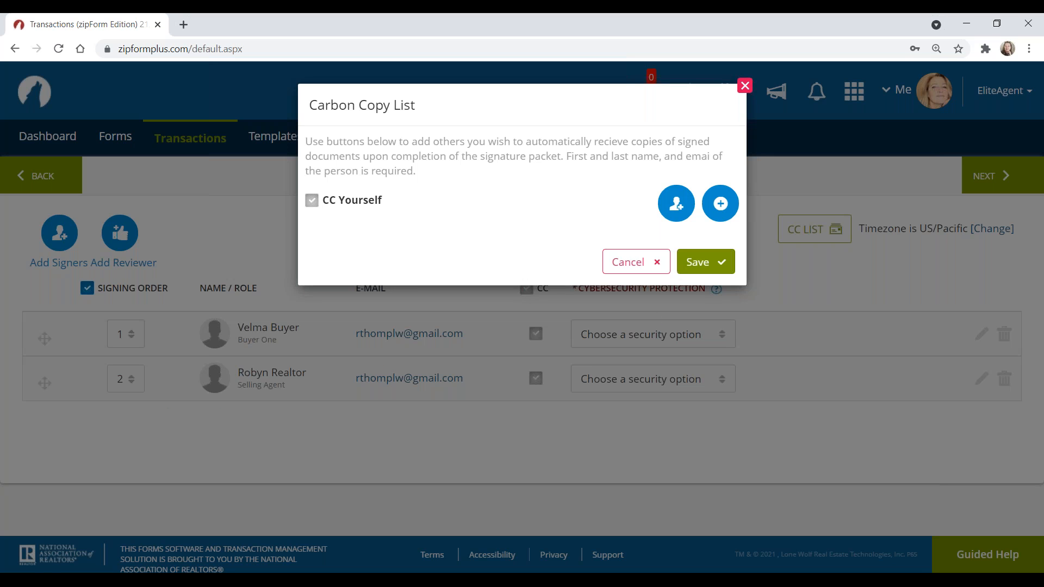
pyautogui.click(722, 211)
pyautogui.click(722, 206)
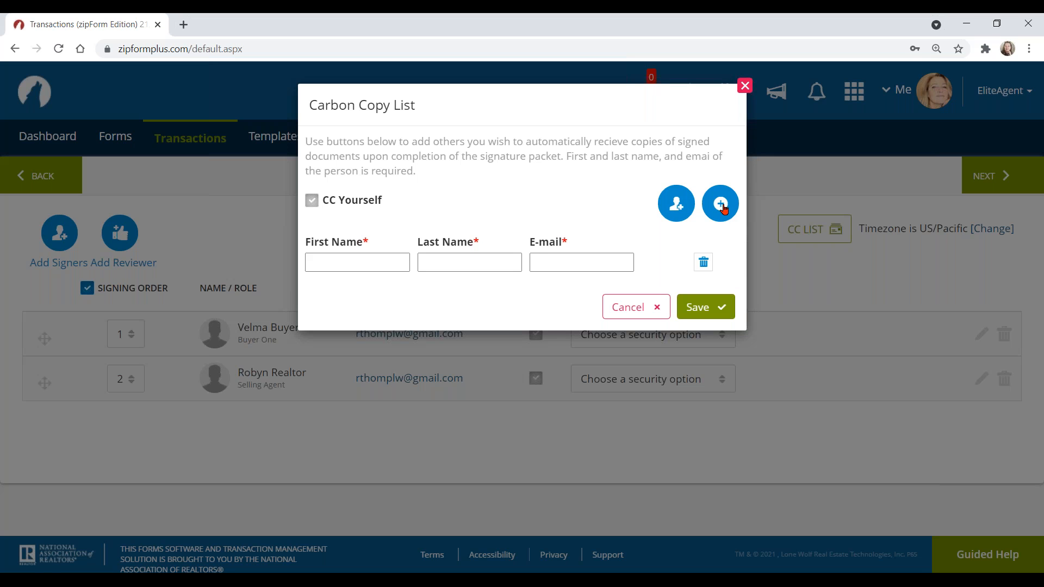
pyautogui.click(350, 259)
pyautogui.click(556, 262)
pyautogui.click(677, 211)
pyautogui.click(677, 210)
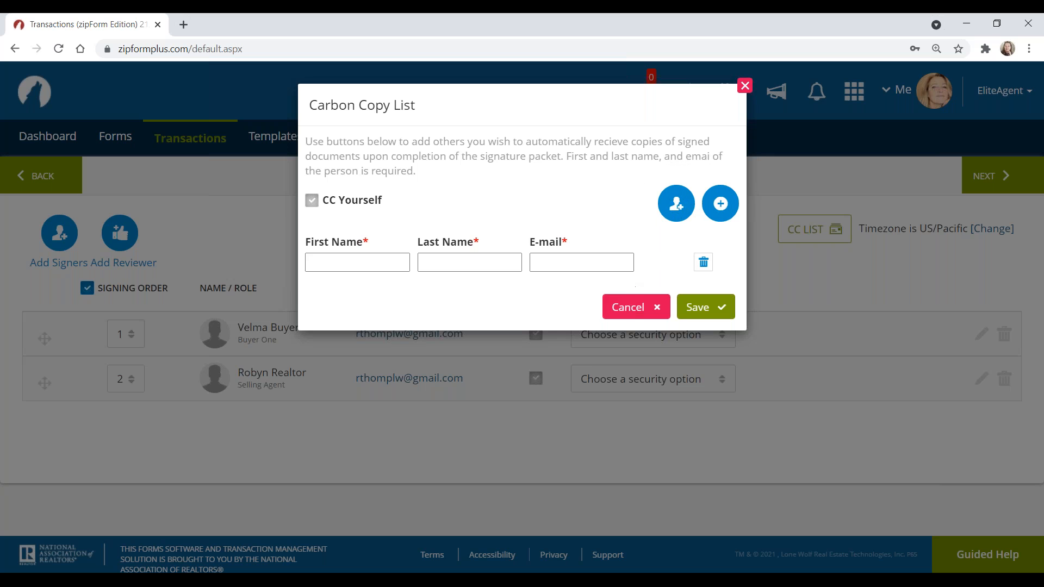
pyautogui.click(634, 303)
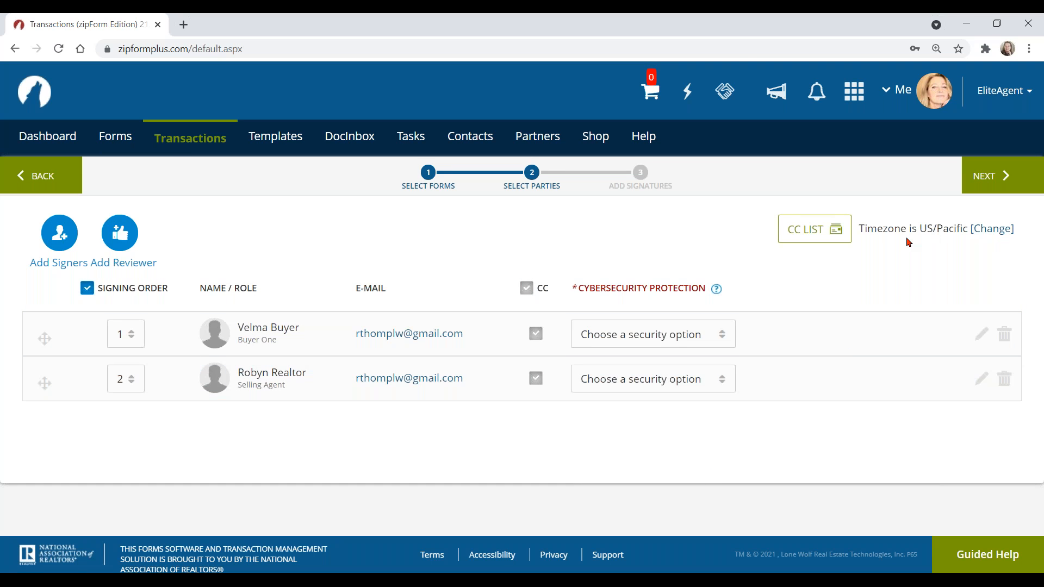
# Step: Check the signing time zone settings, keeping US/Pacific
pyautogui.click(993, 236)
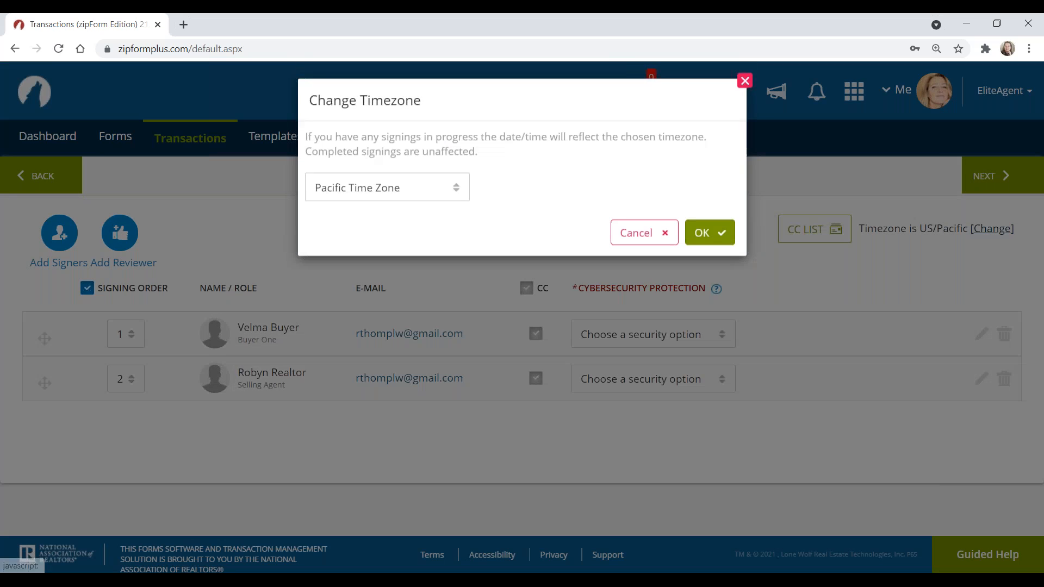
pyautogui.click(376, 192)
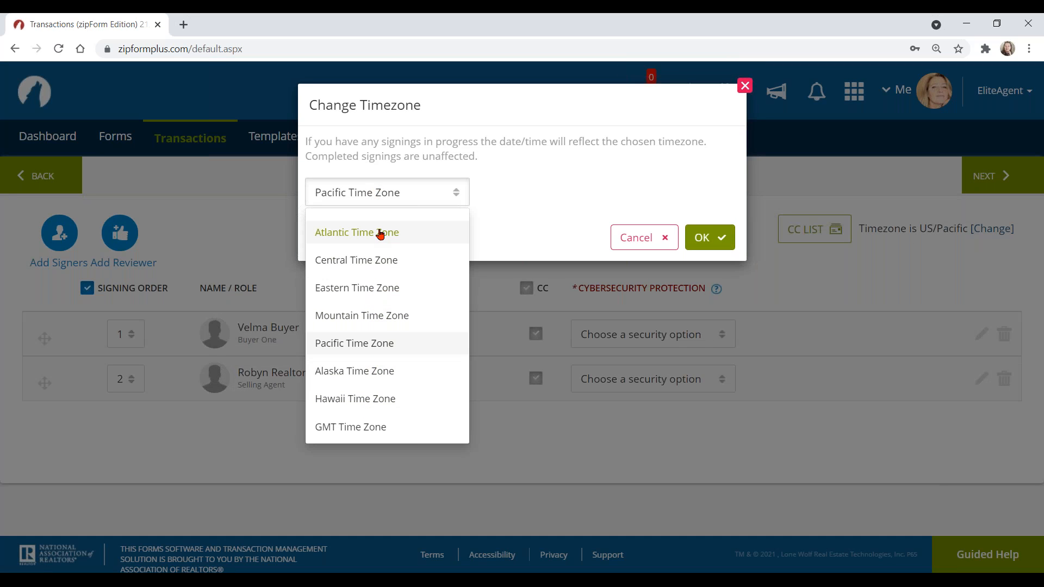
pyautogui.click(532, 195)
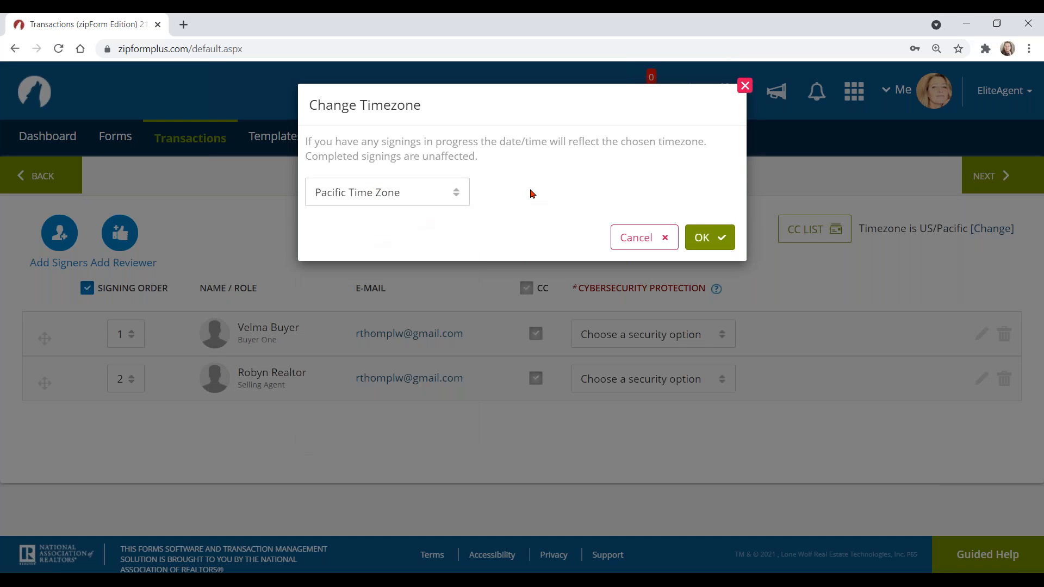
pyautogui.click(644, 238)
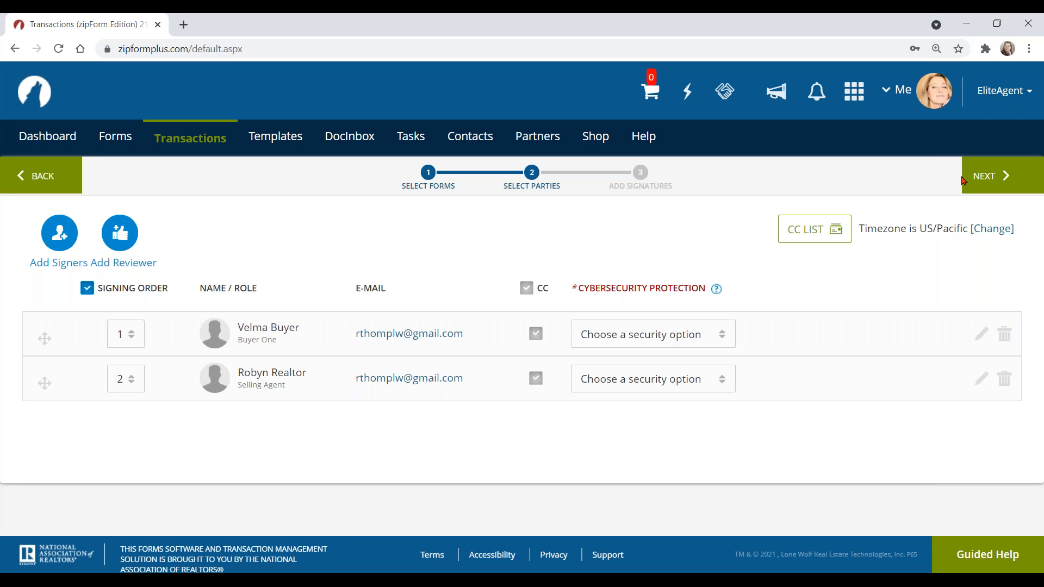
# Step: Continue to Step 4: Design and scroll into the Buy-Sell Agreement's signature fields
pyautogui.click(989, 181)
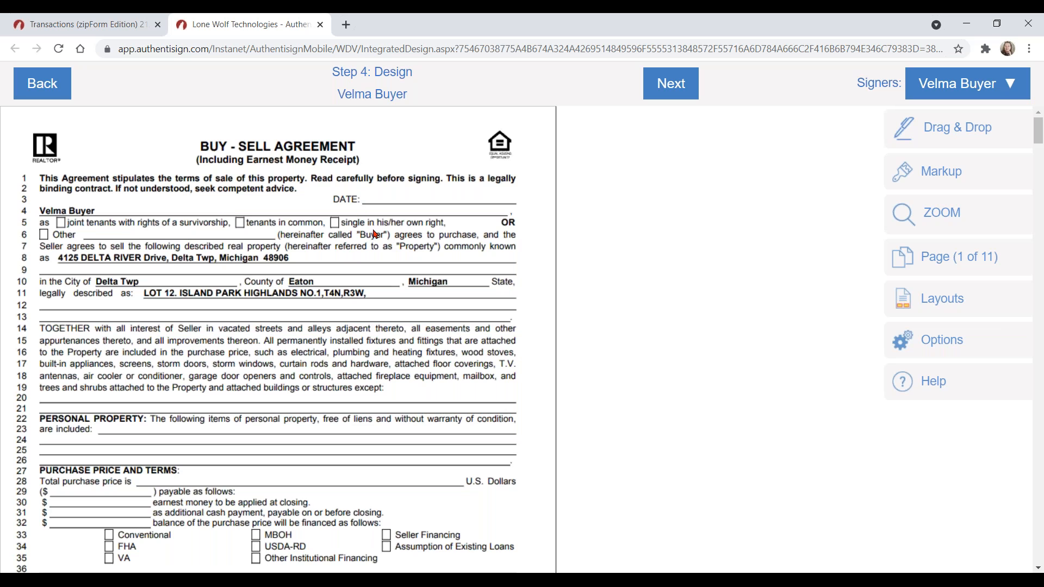
pyautogui.scroll(-6, 376, 238)
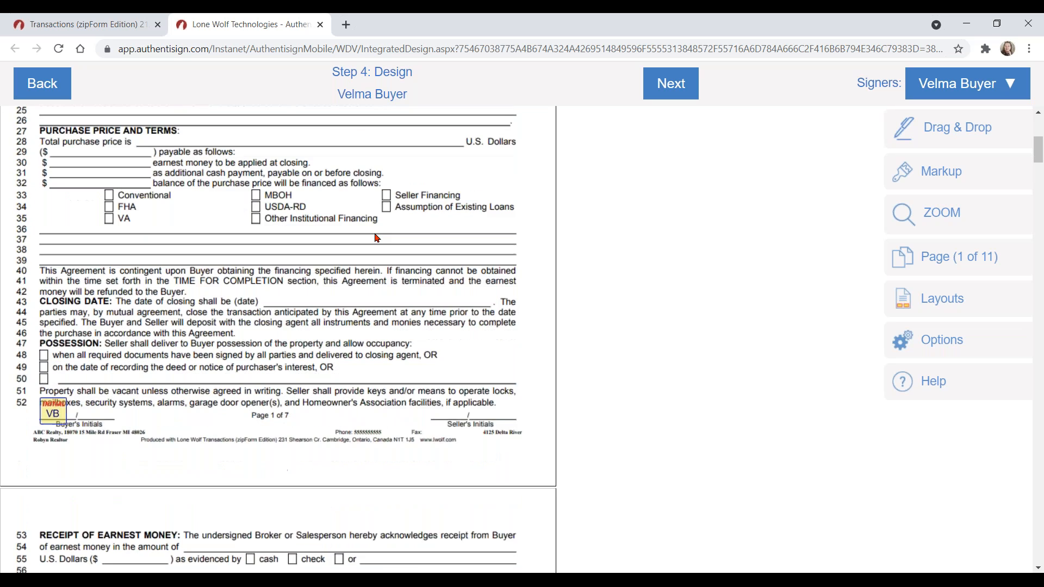
pyautogui.scroll(-2, 377, 237)
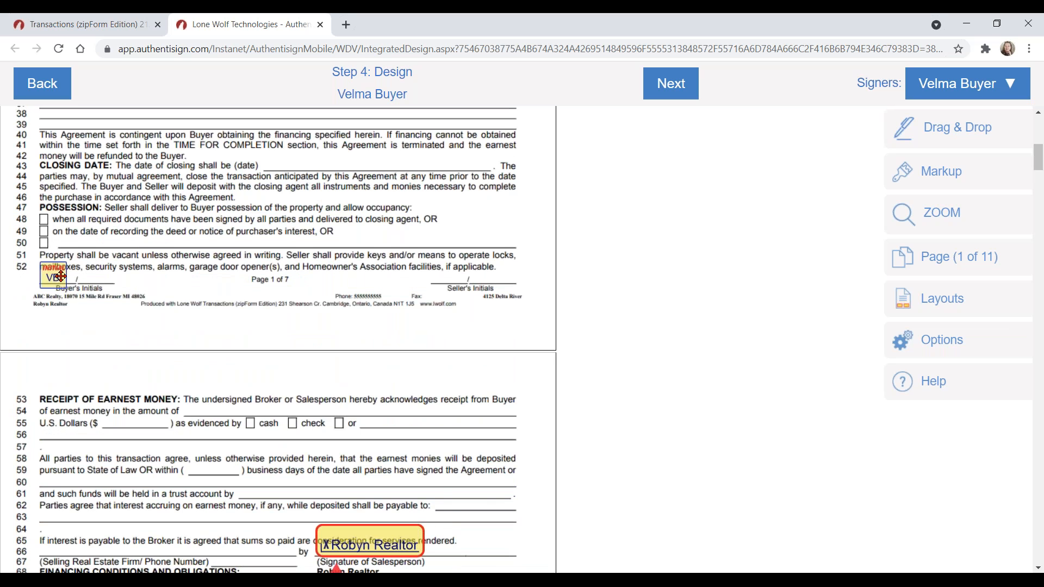
pyautogui.scroll(-5, 440, 477)
pyautogui.click(429, 292)
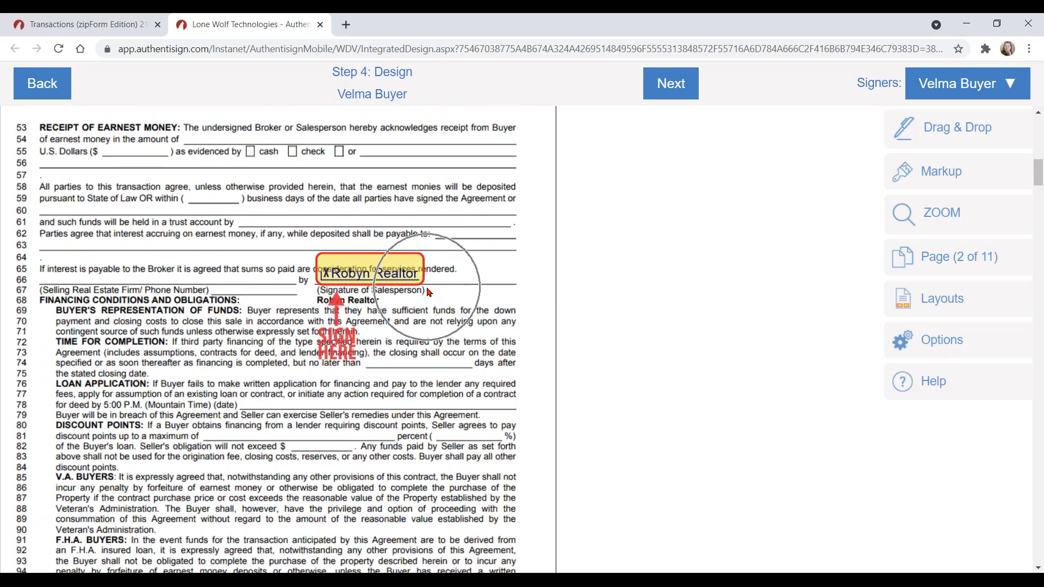
# Step: Scroll through the remaining pages down to page 8, the Home Inspection Report
pyautogui.scroll(-6, 429, 297)
pyautogui.scroll(-8, 429, 305)
pyautogui.scroll(-6, 423, 312)
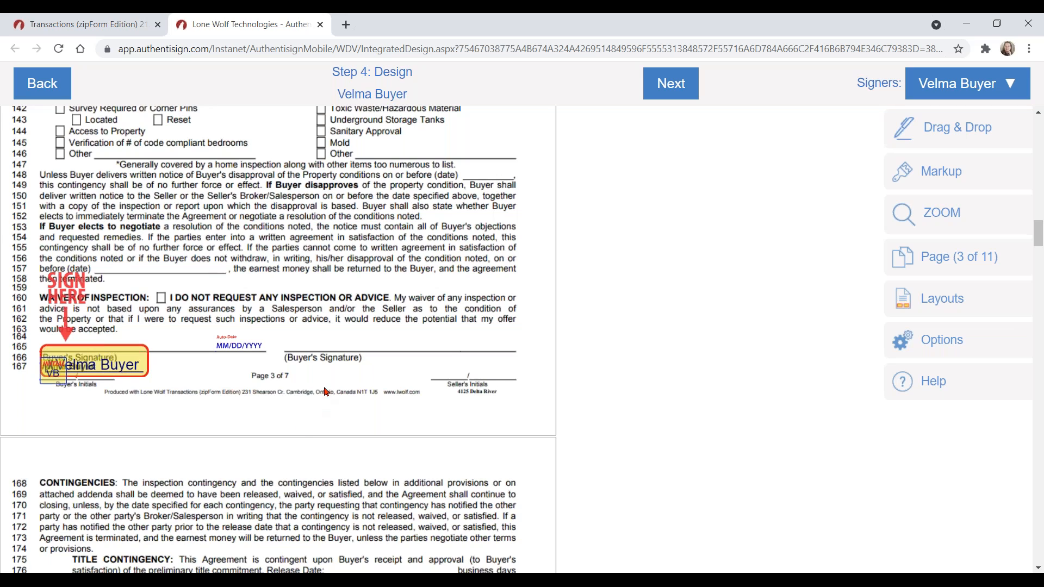
pyautogui.scroll(-5, 328, 392)
pyautogui.scroll(-9, 332, 392)
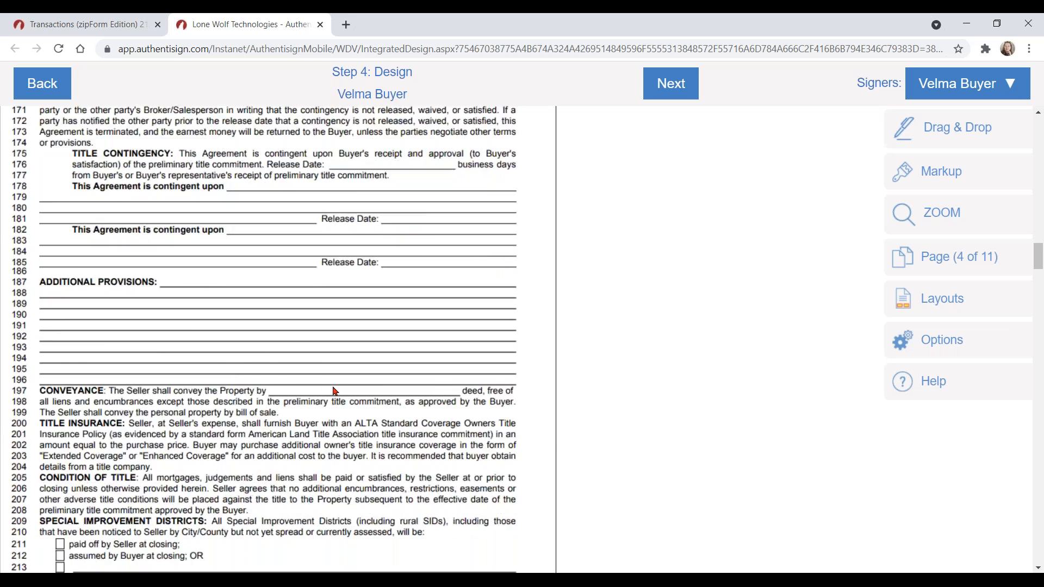
pyautogui.scroll(-20, 337, 391)
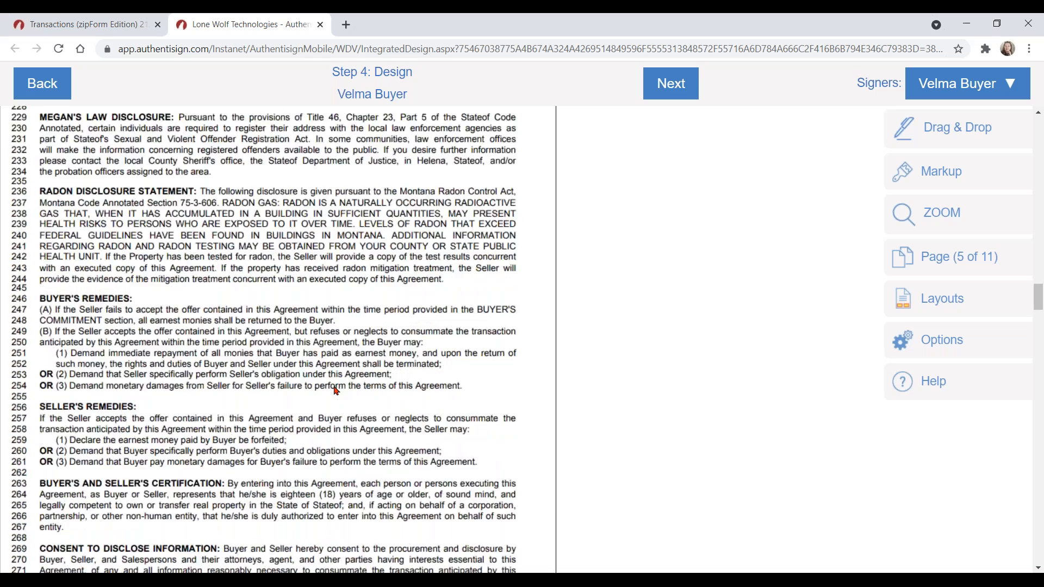
pyautogui.scroll(-20, 337, 391)
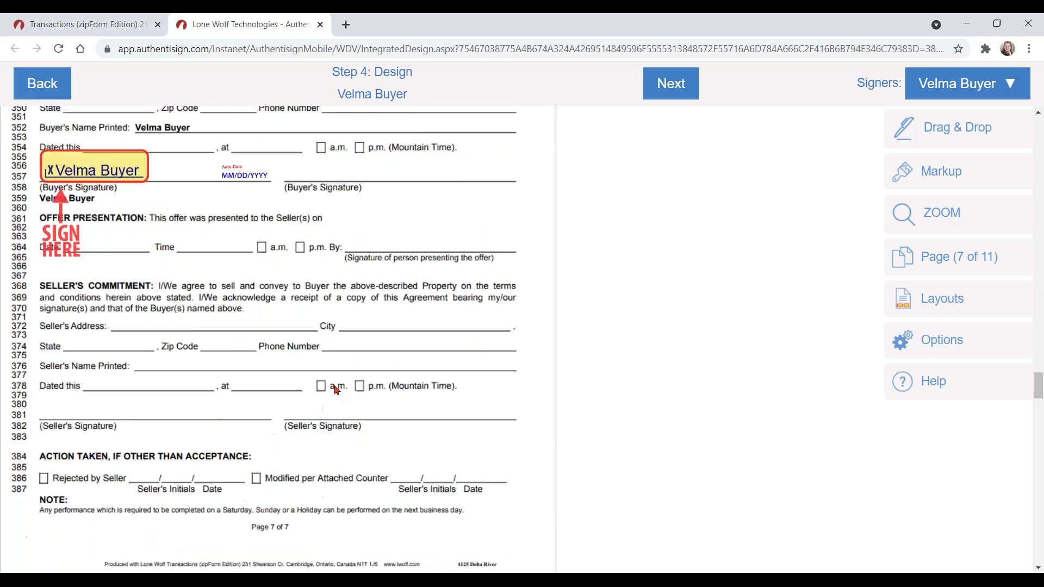
pyautogui.scroll(-3, 336, 391)
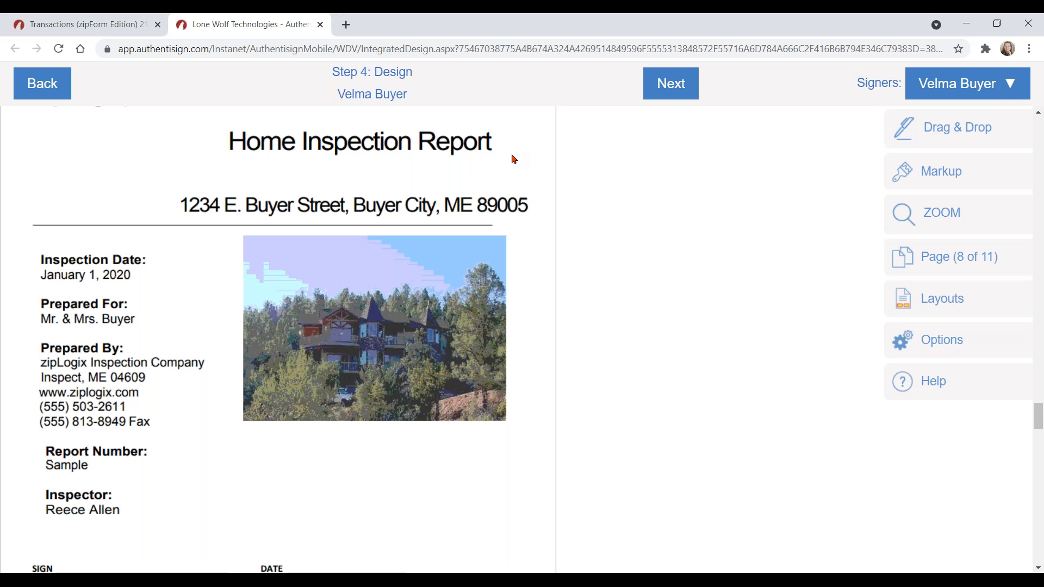
pyautogui.scroll(-1, 520, 216)
pyautogui.scroll(-2, 519, 216)
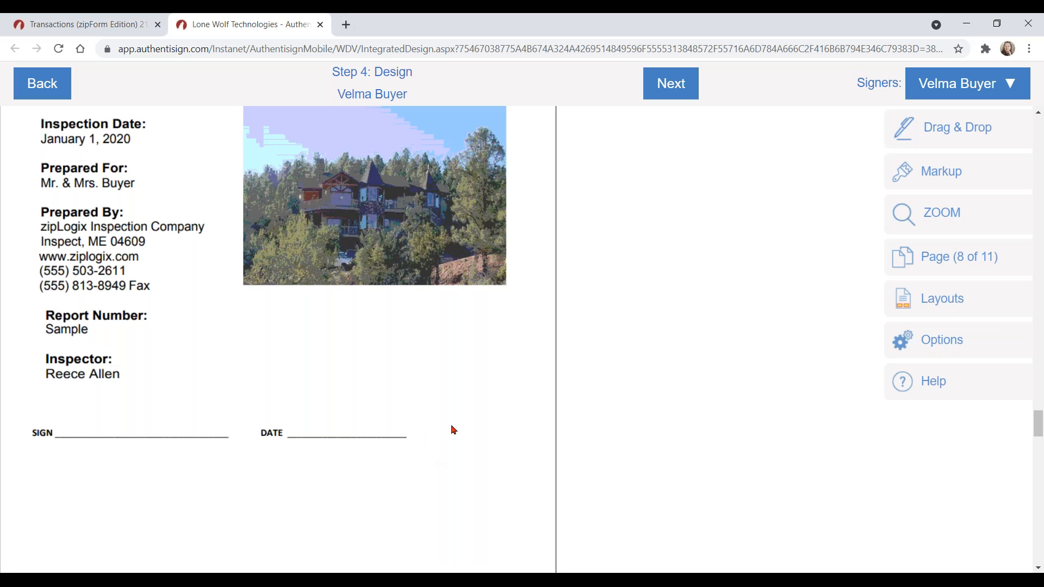
# Step: Keep Velma Buyer selected in the Signers list and show the Drag & Drop field palette
pyautogui.click(880, 96)
pyautogui.click(983, 97)
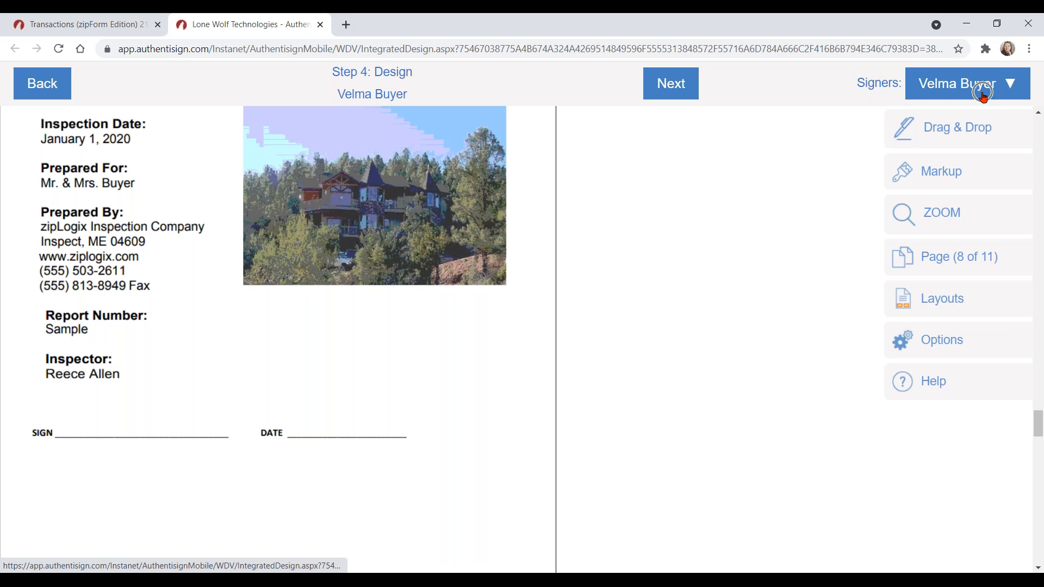
pyautogui.click(963, 91)
pyautogui.click(963, 92)
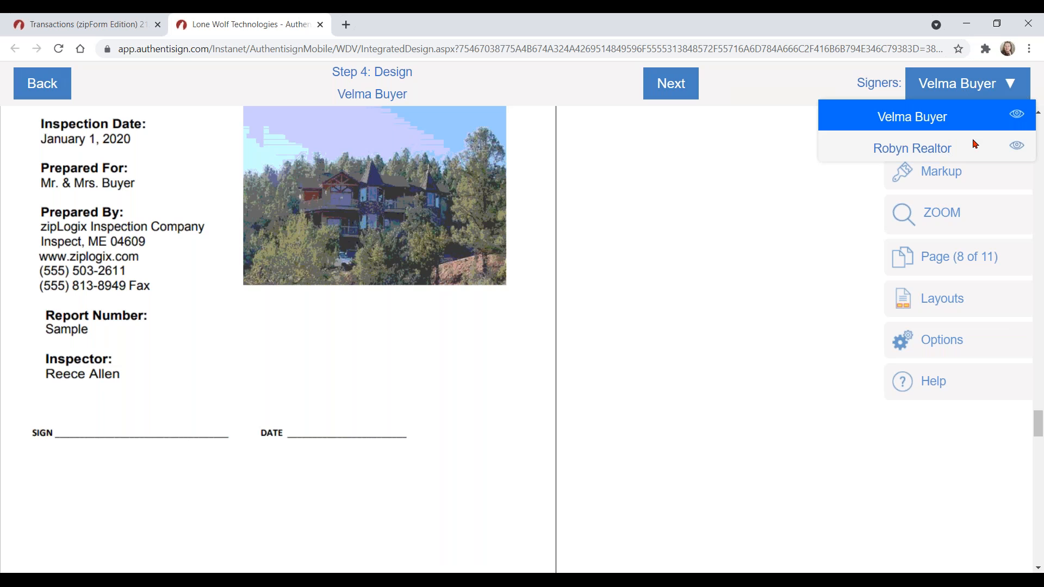
pyautogui.click(966, 114)
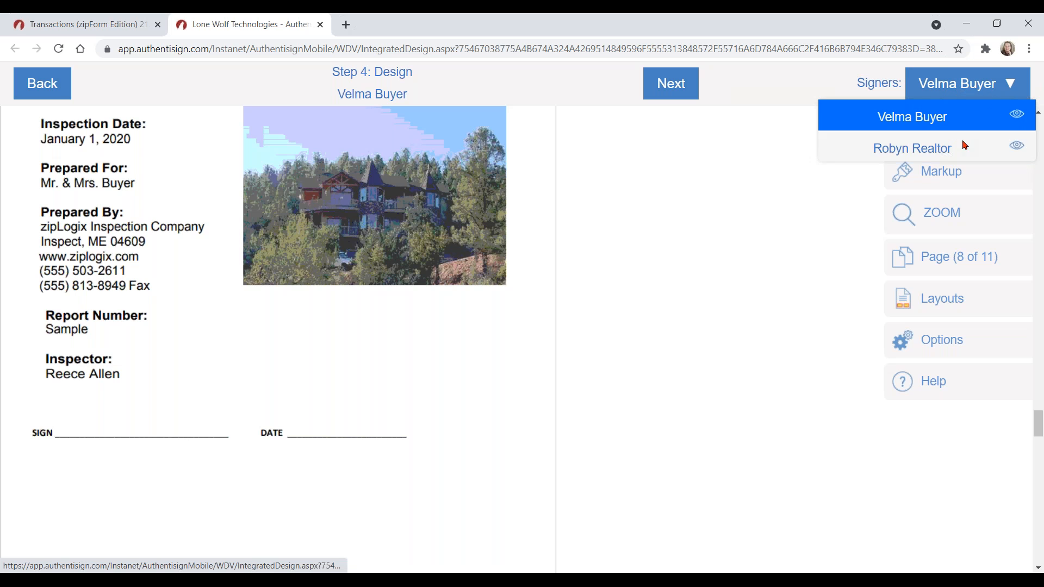
pyautogui.click(963, 148)
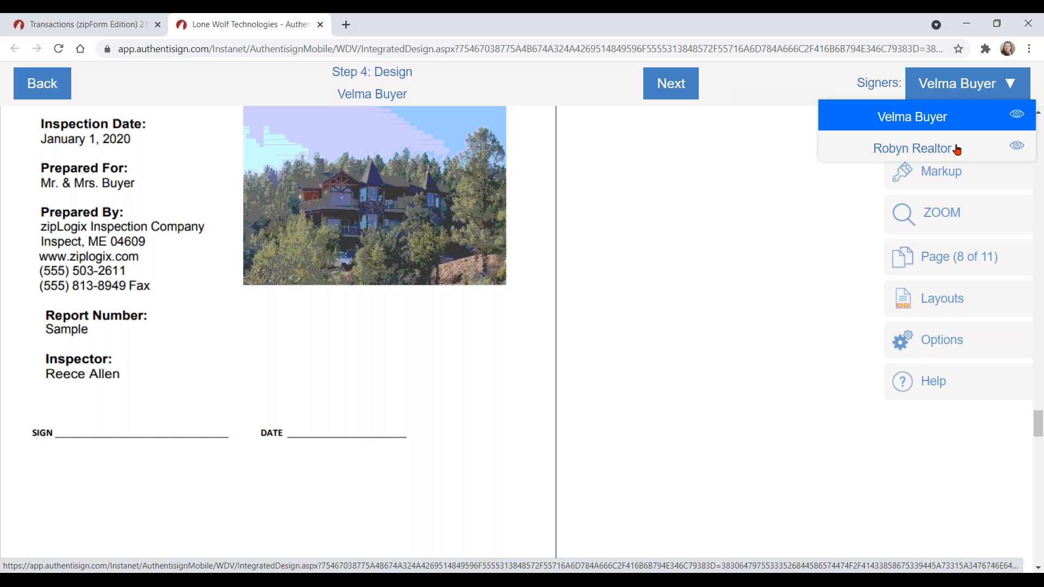
pyautogui.click(916, 118)
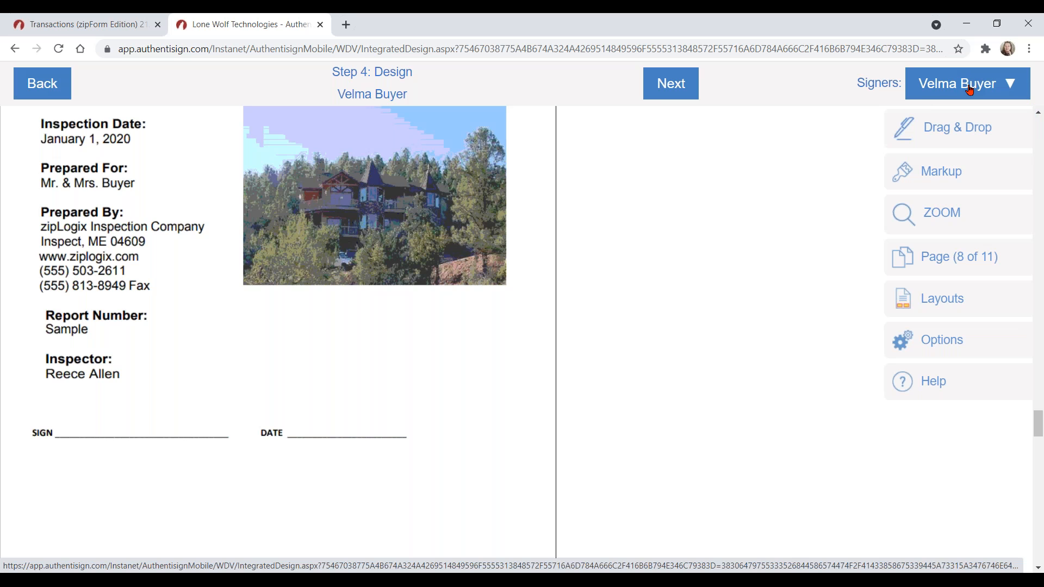
pyautogui.click(962, 135)
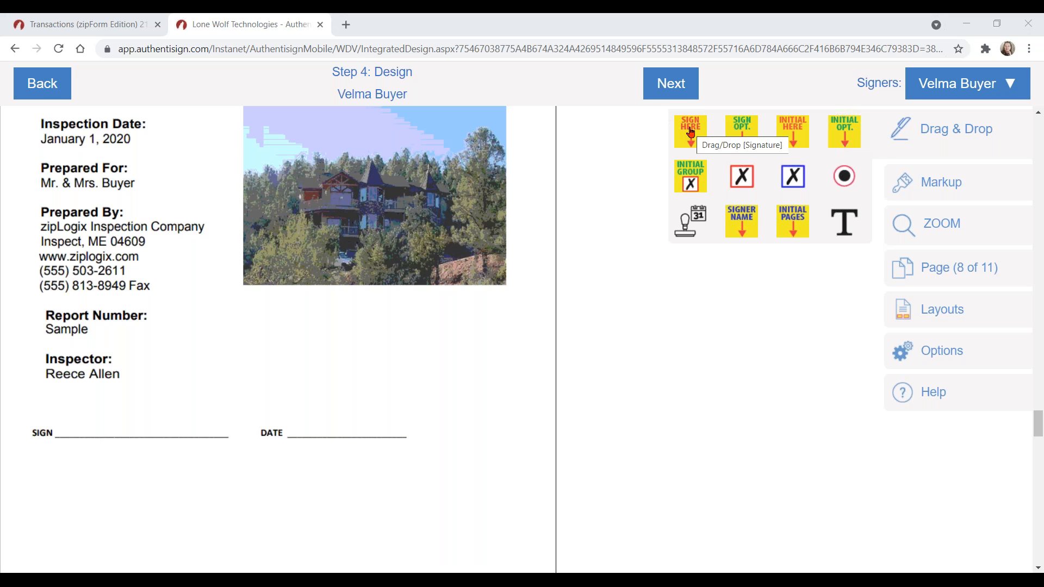
# Step: Place Velma Buyer's SIGN HERE field on the report's SIGN line with a SIGNER NAME field beneath
pyautogui.moveTo(690, 132)
pyautogui.mouseDown()
pyautogui.moveTo(450, 300)
pyautogui.moveTo(244, 319)
pyautogui.moveTo(88, 372)
pyautogui.mouseUp()
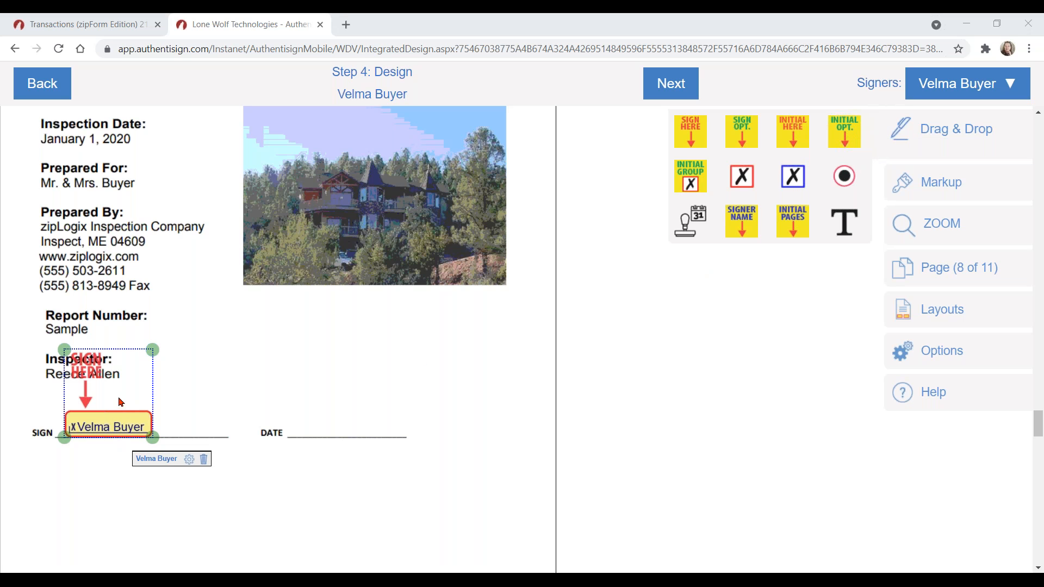
pyautogui.moveTo(114, 392); pyautogui.dragTo(99, 335)
pyautogui.moveTo(104, 374); pyautogui.dragTo(110, 396)
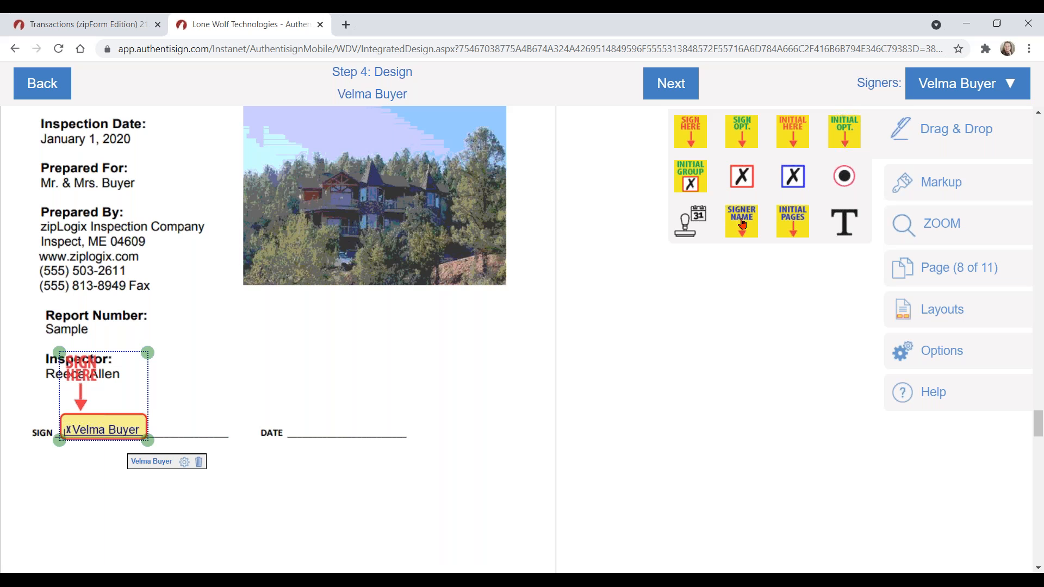
pyautogui.moveTo(744, 223); pyautogui.dragTo(87, 470)
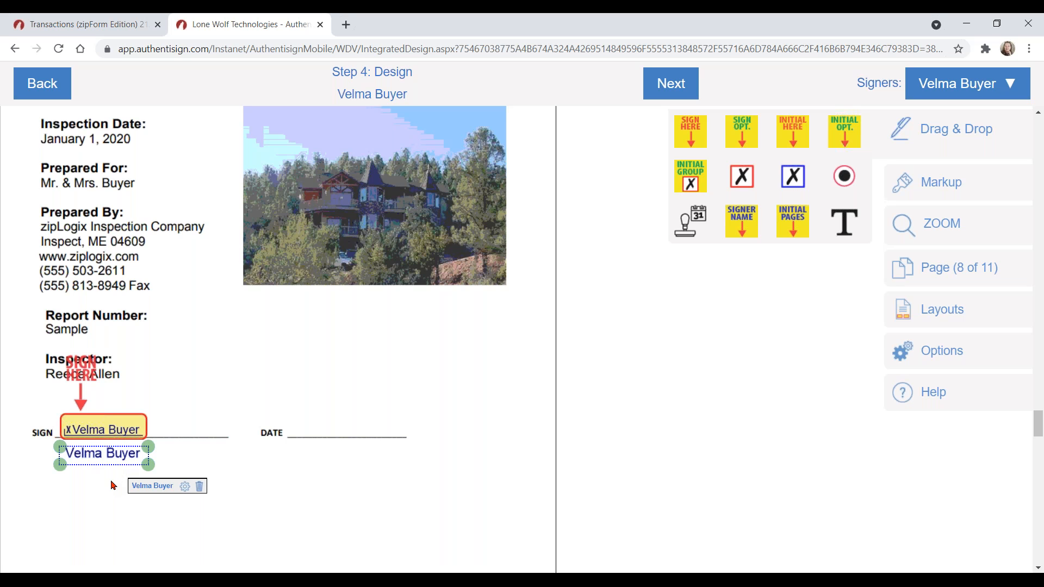
pyautogui.click(99, 484)
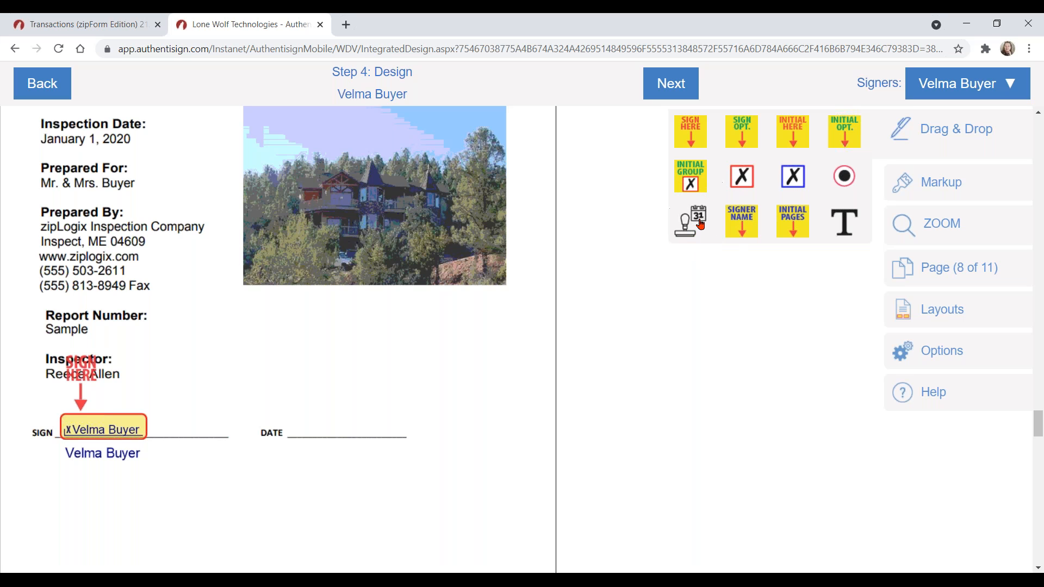
# Step: Drop a date stamp on the DATE line and a widened blank text box below the printed name
pyautogui.moveTo(698, 221); pyautogui.dragTo(324, 442)
pyautogui.click(746, 228)
pyautogui.moveTo(849, 217); pyautogui.dragTo(66, 483)
pyautogui.moveTo(180, 482); pyautogui.dragTo(231, 483)
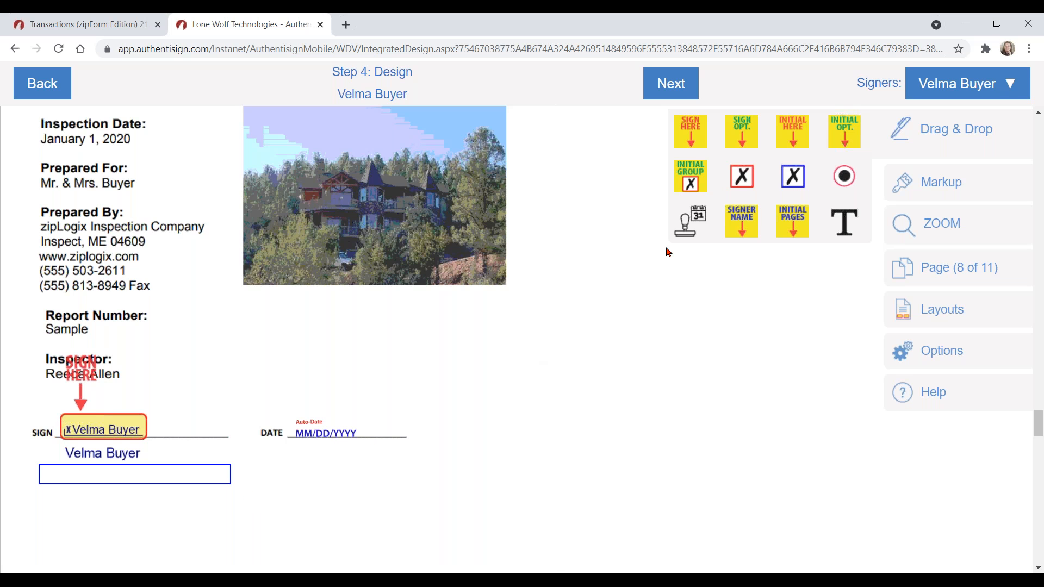
# Step: Switch the Signers list to Robyn Realtor
pyautogui.click(963, 87)
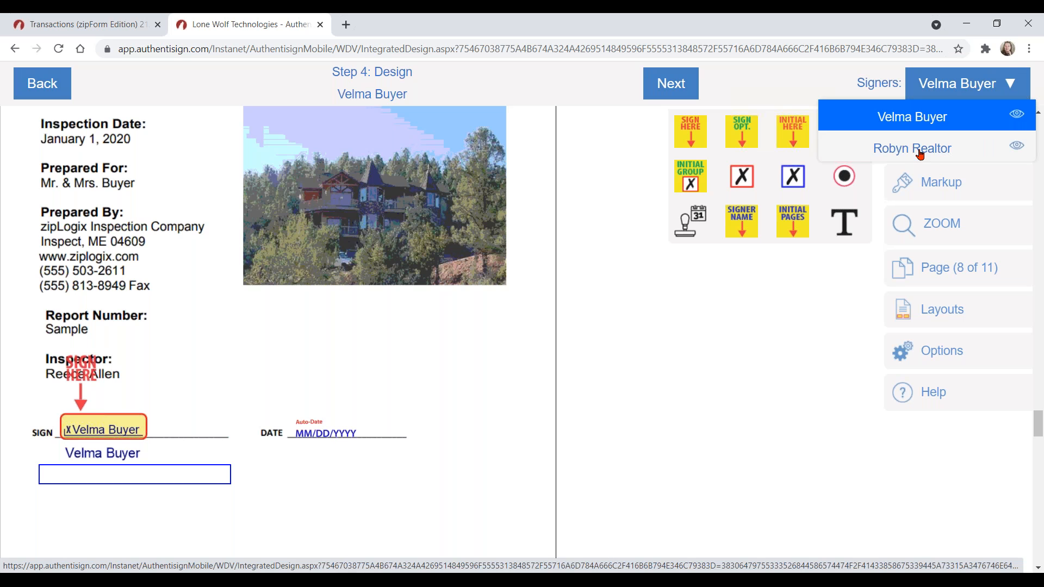
pyautogui.click(920, 154)
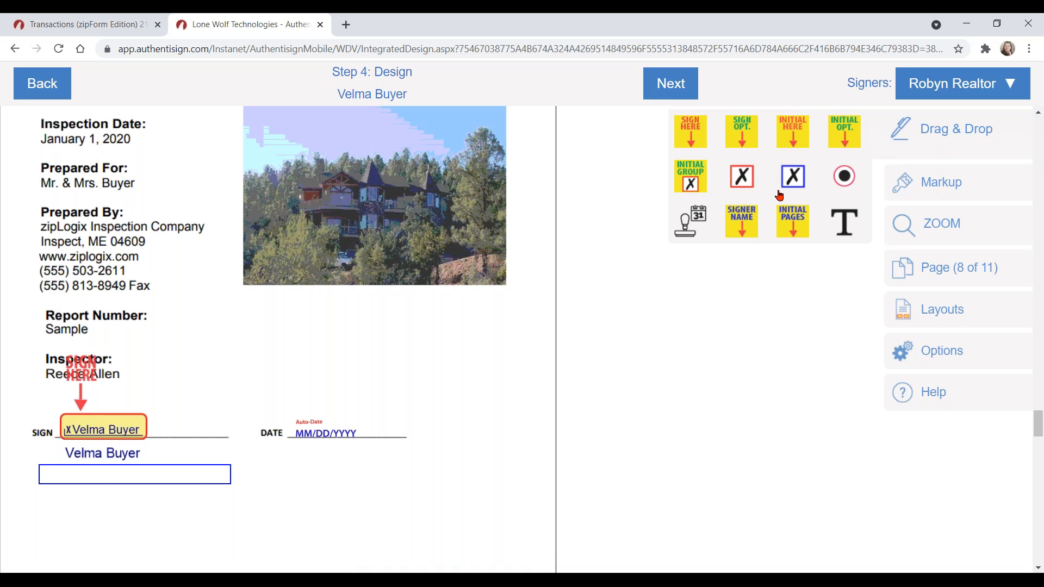
pyautogui.click(939, 93)
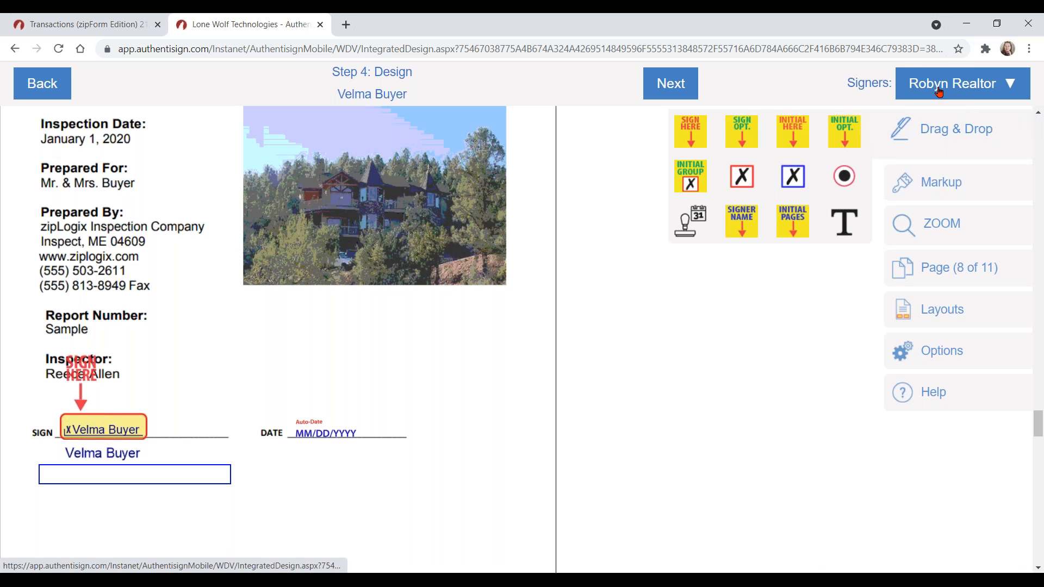
# Step: Place Robyn Realtor's SIGN HERE field below the buyer's fields, leaving its options unchanged
pyautogui.moveTo(691, 129)
pyautogui.mouseDown()
pyautogui.moveTo(574, 283)
pyautogui.moveTo(435, 384)
pyautogui.moveTo(242, 461)
pyautogui.moveTo(81, 469)
pyautogui.mouseUp()
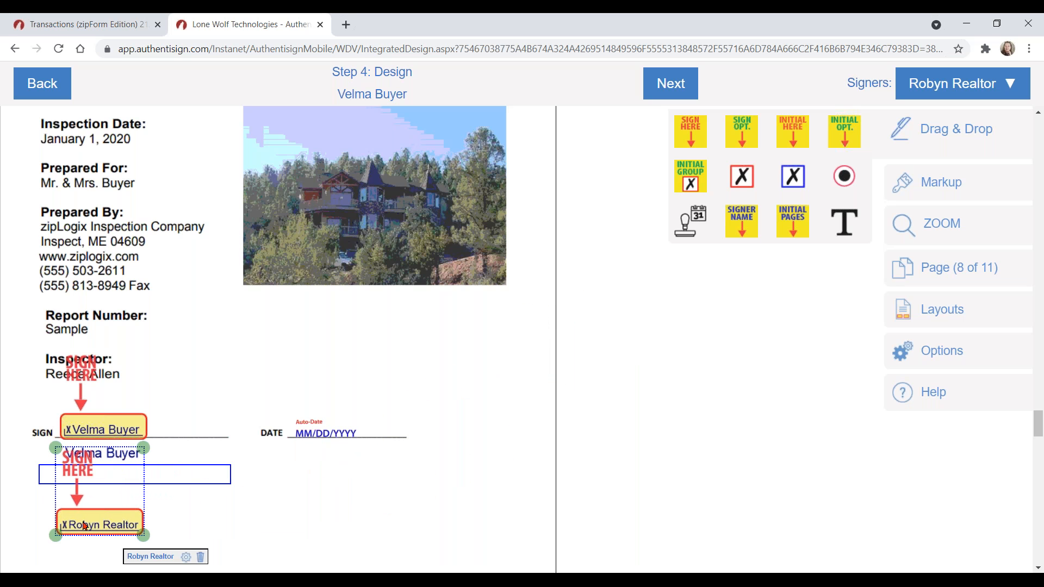
pyautogui.scroll(-3, 473, 435)
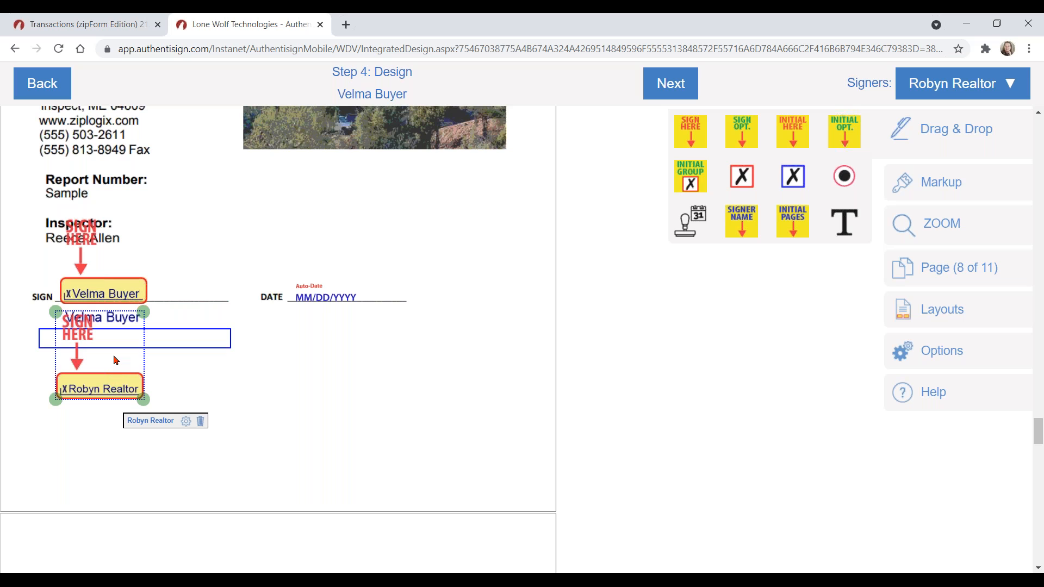
pyautogui.press('ctrl')
pyautogui.press('ctrl')
pyautogui.press('ctrl')
pyautogui.click(186, 423)
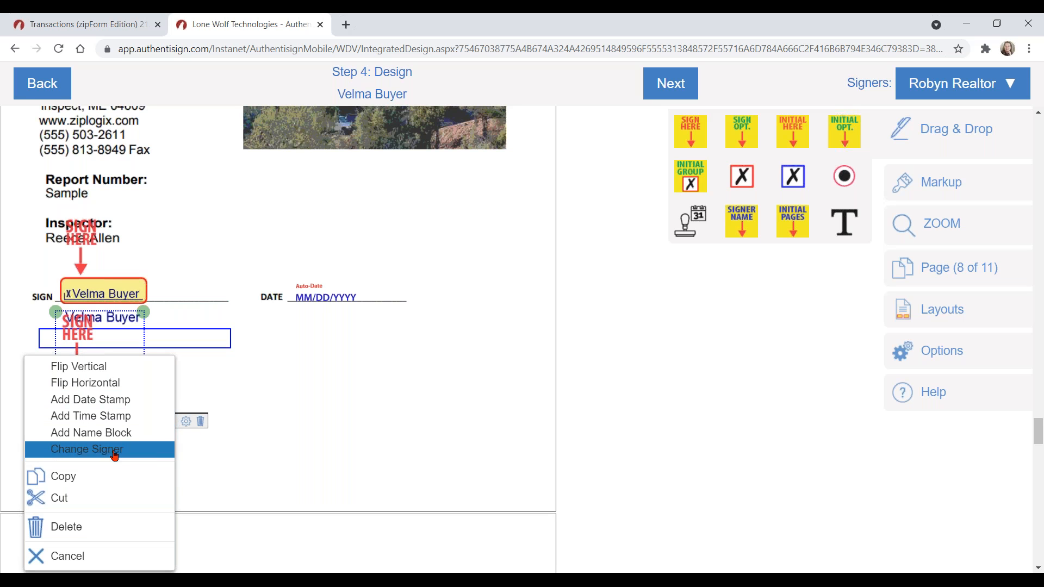
pyautogui.click(264, 385)
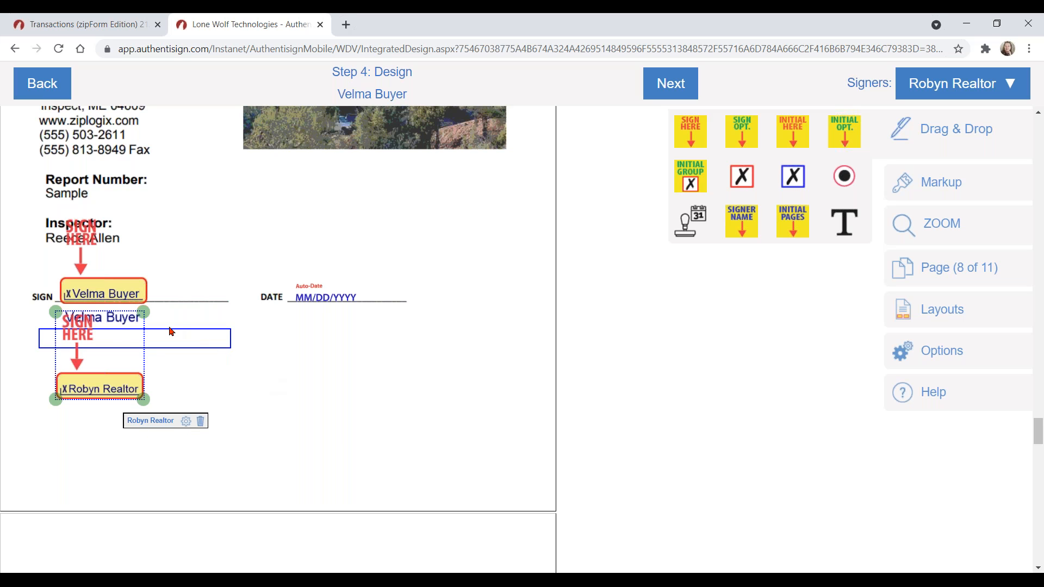
pyautogui.click(194, 373)
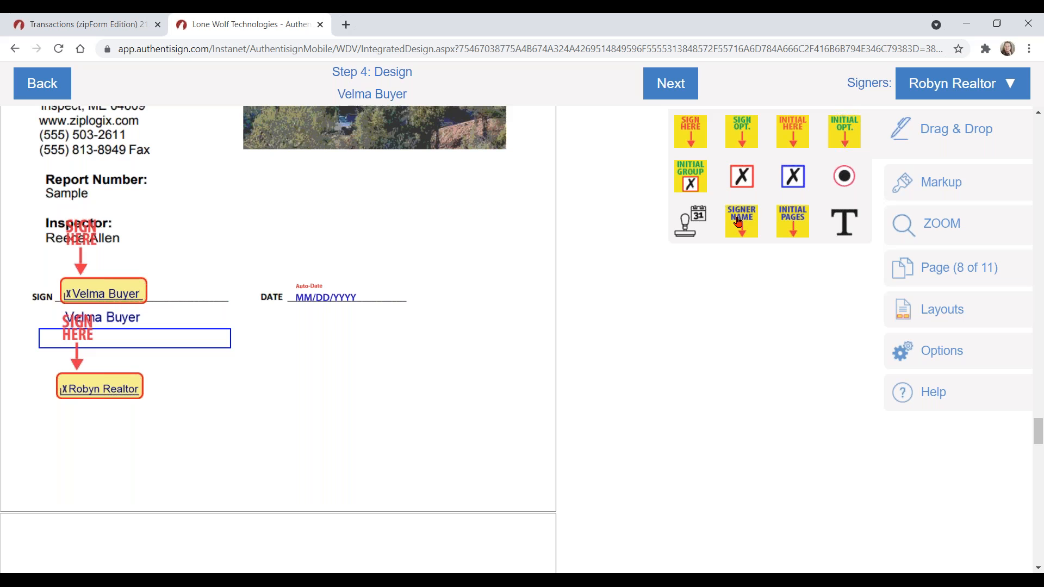
# Step: Add Robyn Realtor's SIGNER NAME field under her signature and a date stamp beside it
pyautogui.moveTo(741, 222); pyautogui.dragTo(74, 423)
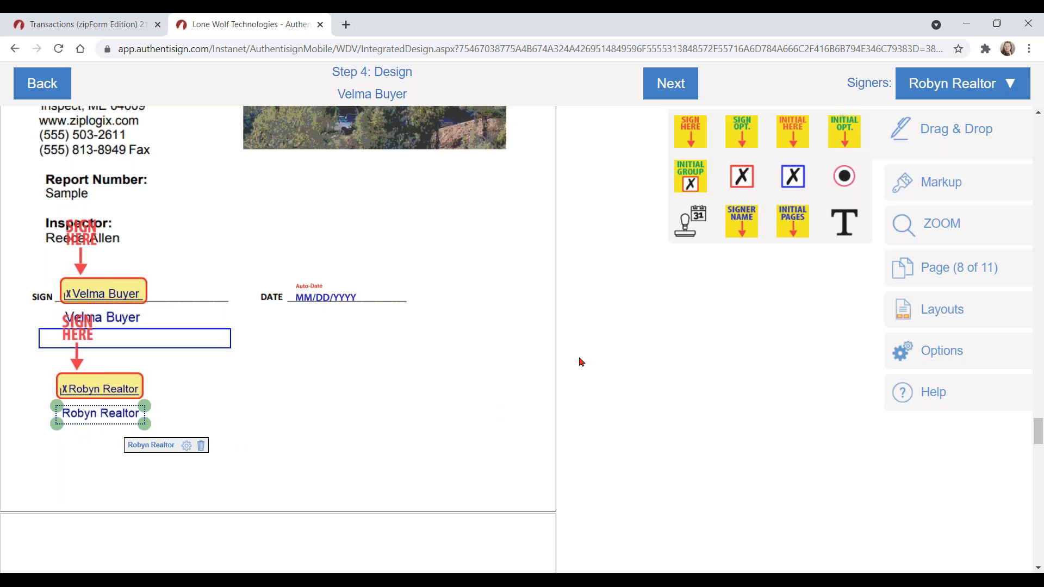
pyautogui.moveTo(690, 223); pyautogui.dragTo(292, 416)
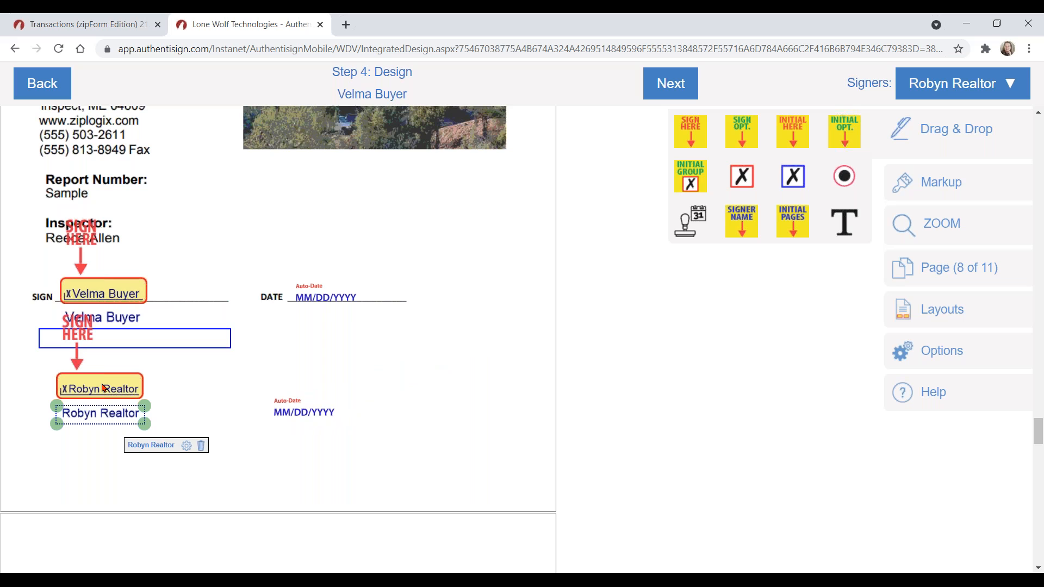
pyautogui.click(462, 438)
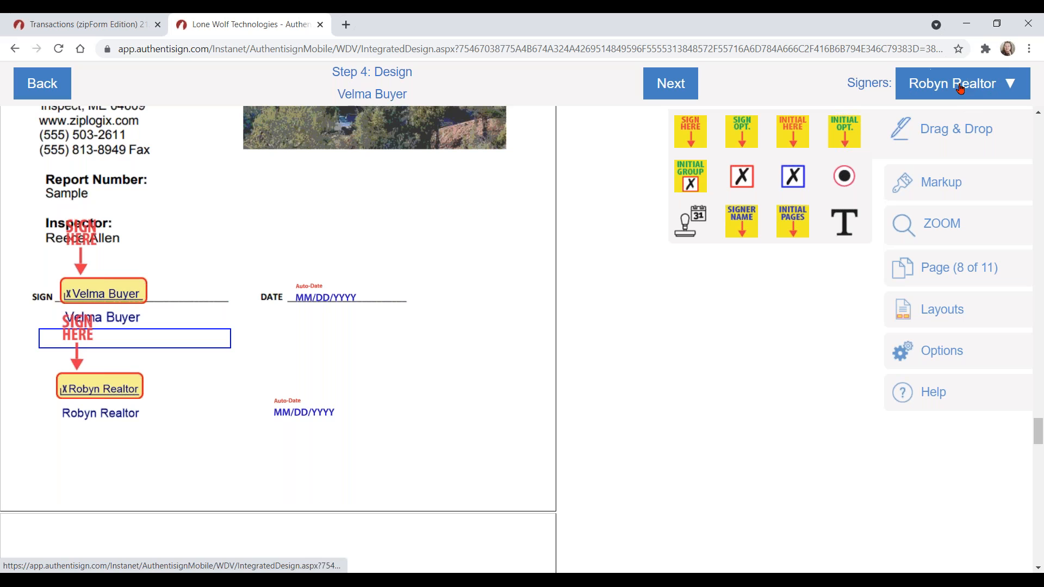
pyautogui.click(956, 186)
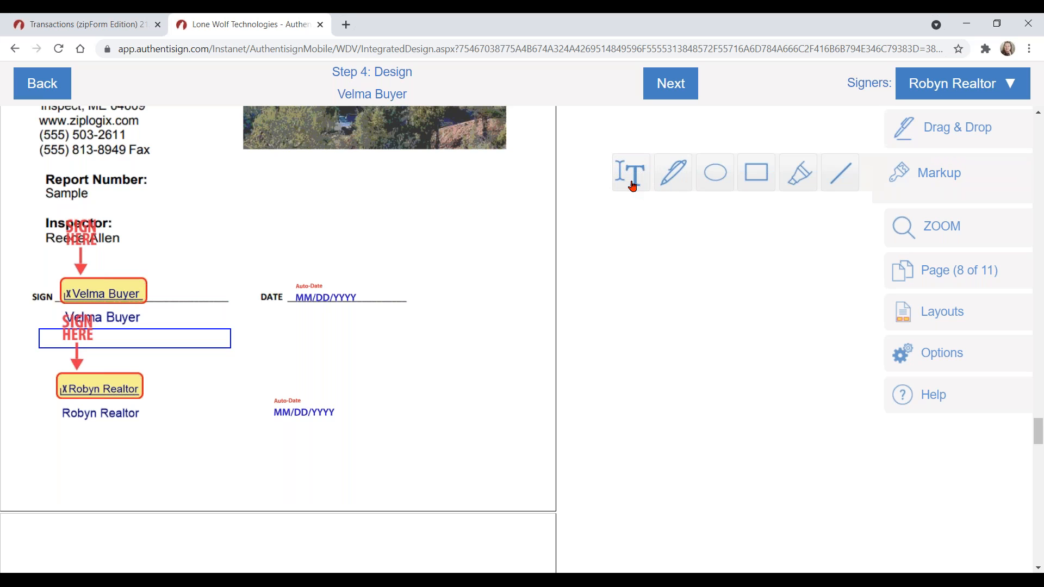
# Step: Try out the freehand, rectangle, highlighter and line markup tools
pyautogui.click(670, 183)
pyautogui.click(756, 185)
pyautogui.click(794, 181)
pyautogui.click(837, 186)
pyautogui.click(844, 185)
pyautogui.click(846, 187)
pyautogui.scroll(1, 441, 312)
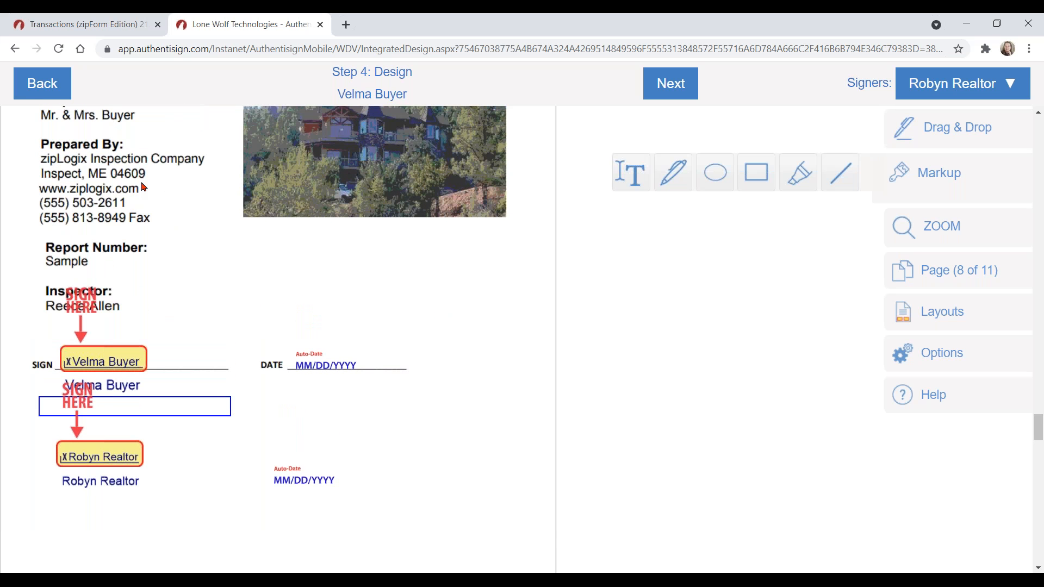
# Step: Highlight just the inspection company's first phone number and draw a red line through it
pyautogui.click(802, 178)
pyautogui.moveTo(33, 201)
pyautogui.mouseDown()
pyautogui.moveTo(140, 202)
pyautogui.moveTo(153, 229)
pyautogui.mouseUp()
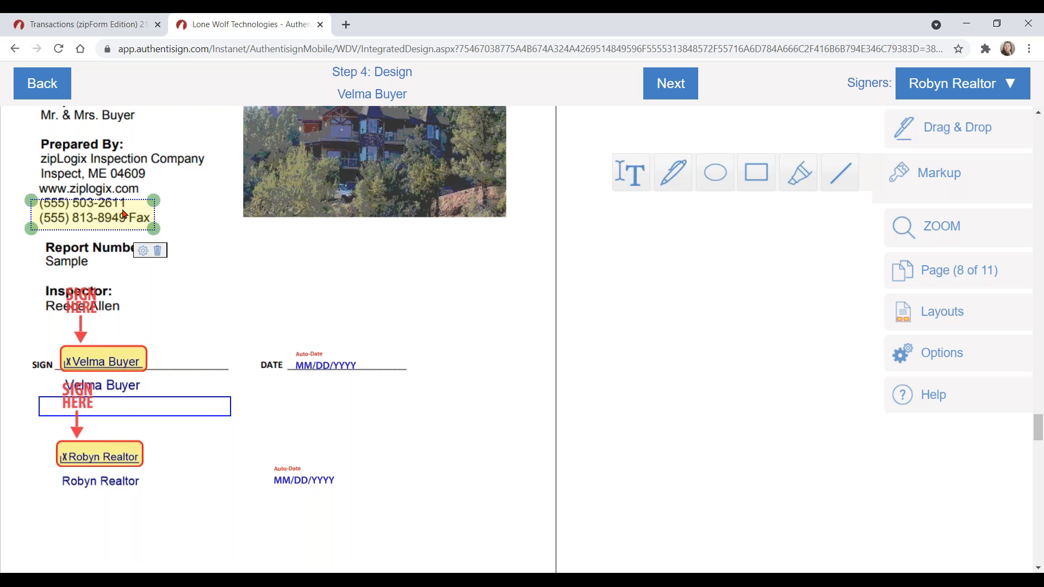
pyautogui.moveTo(123, 205)
pyautogui.mouseDown()
pyautogui.moveTo(123, 197)
pyautogui.moveTo(160, 204)
pyautogui.moveTo(126, 202)
pyautogui.moveTo(125, 192)
pyautogui.mouseUp()
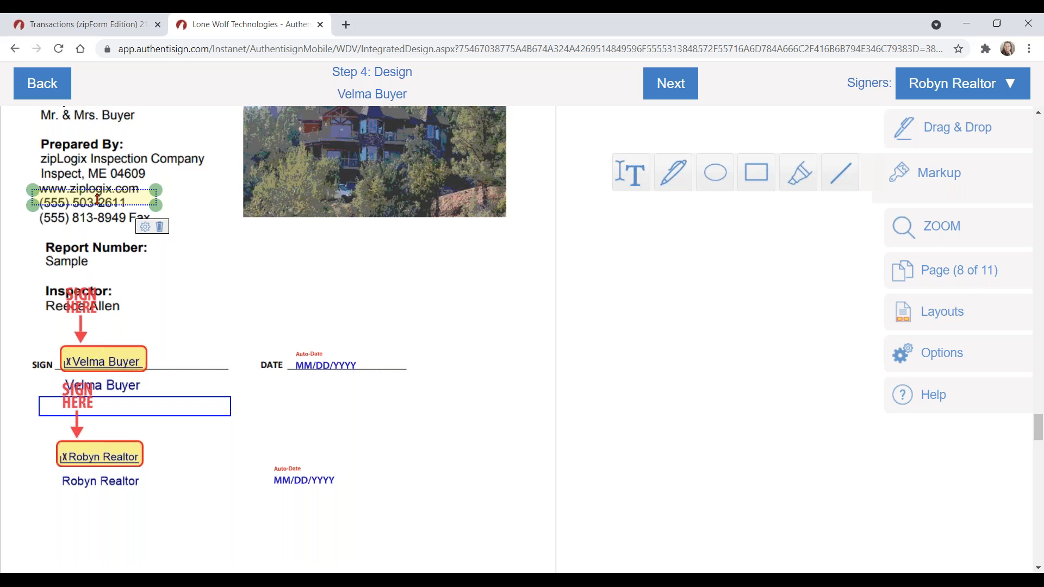
pyautogui.moveTo(97, 199); pyautogui.dragTo(98, 204)
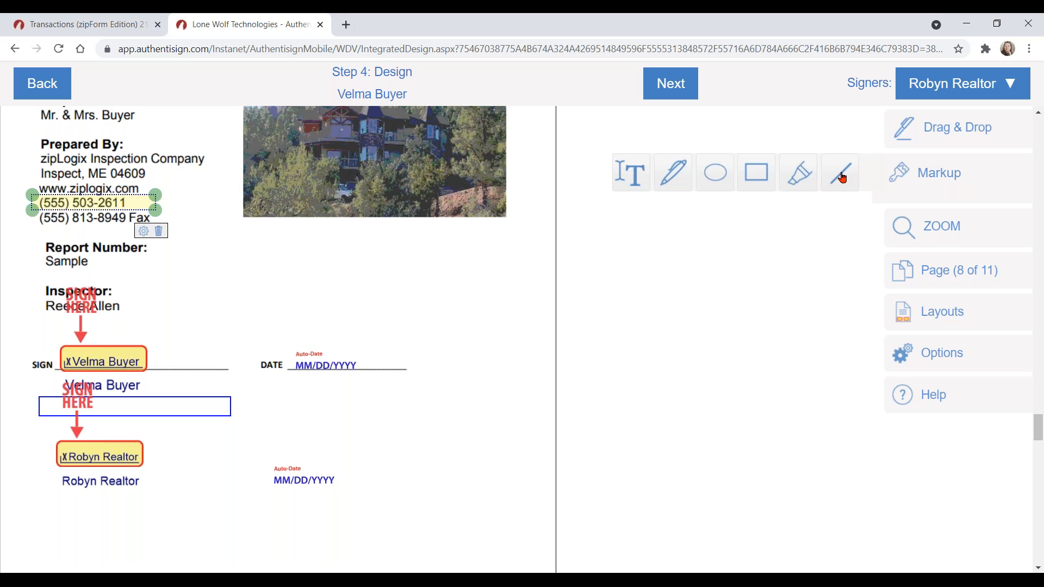
pyautogui.moveTo(38, 202); pyautogui.dragTo(139, 202)
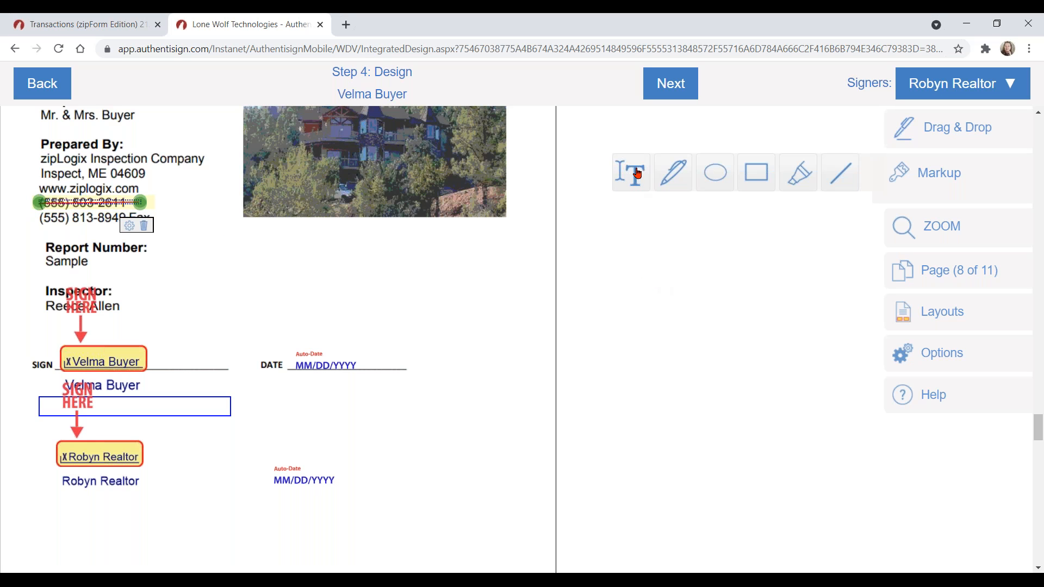
# Step: Pick the text markup tool and place a text box beside the struck-out phone number
pyautogui.click(631, 172)
pyautogui.click(971, 126)
pyautogui.click(944, 175)
pyautogui.click(943, 175)
pyautogui.click(164, 204)
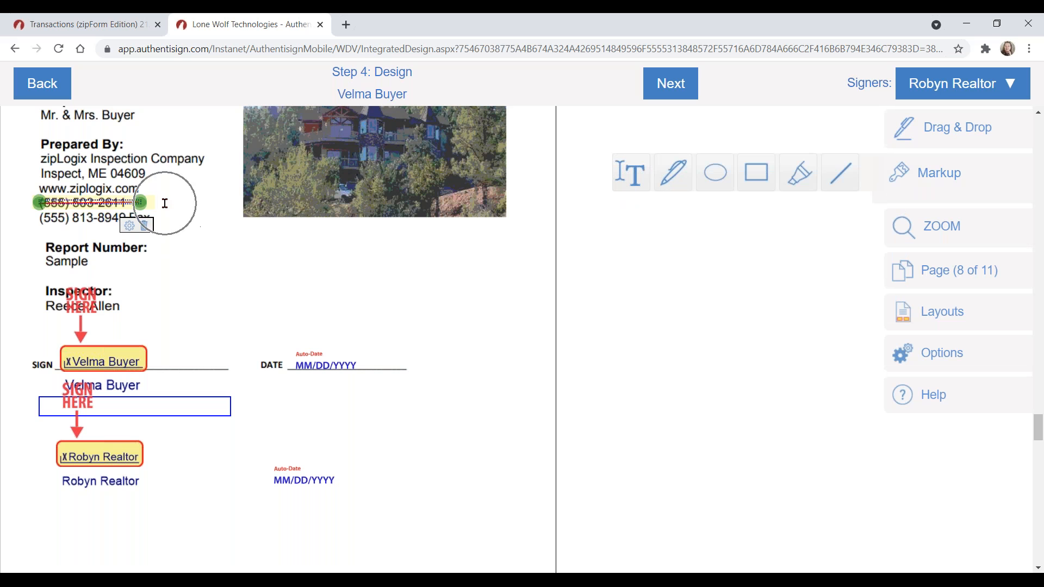
pyautogui.click(165, 203)
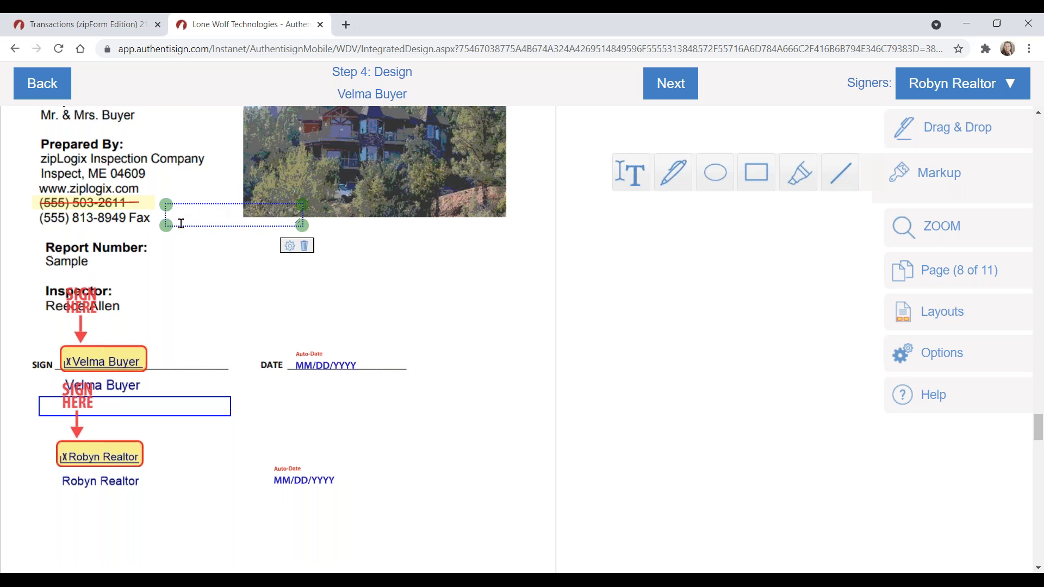
# Step: Type the replacement phone number into that text box, removing an extra stray box
pyautogui.click(183, 215)
pyautogui.click(637, 181)
pyautogui.click(187, 216)
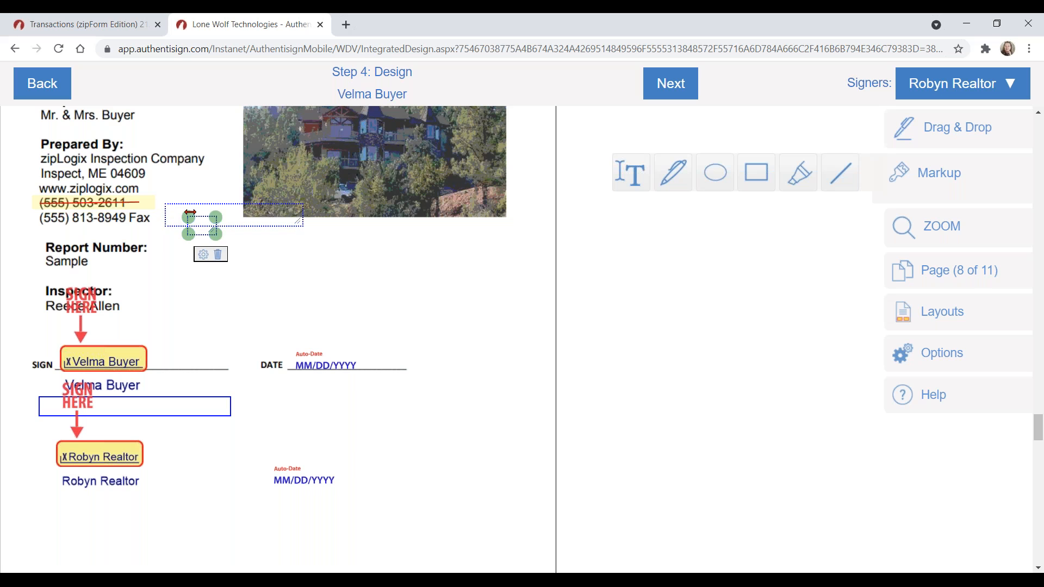
pyautogui.click(217, 255)
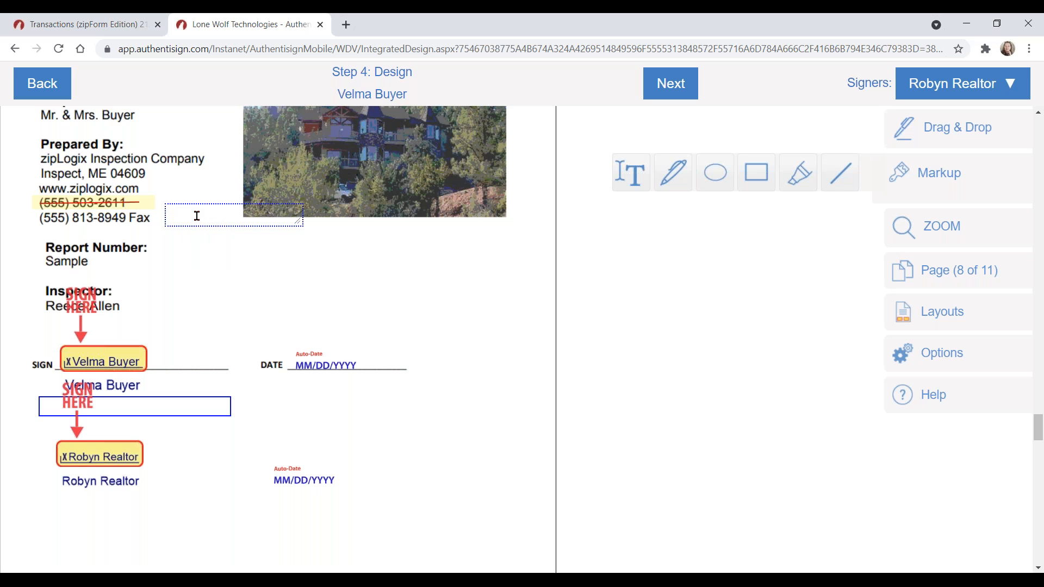
pyautogui.click(197, 216)
pyautogui.write('555')
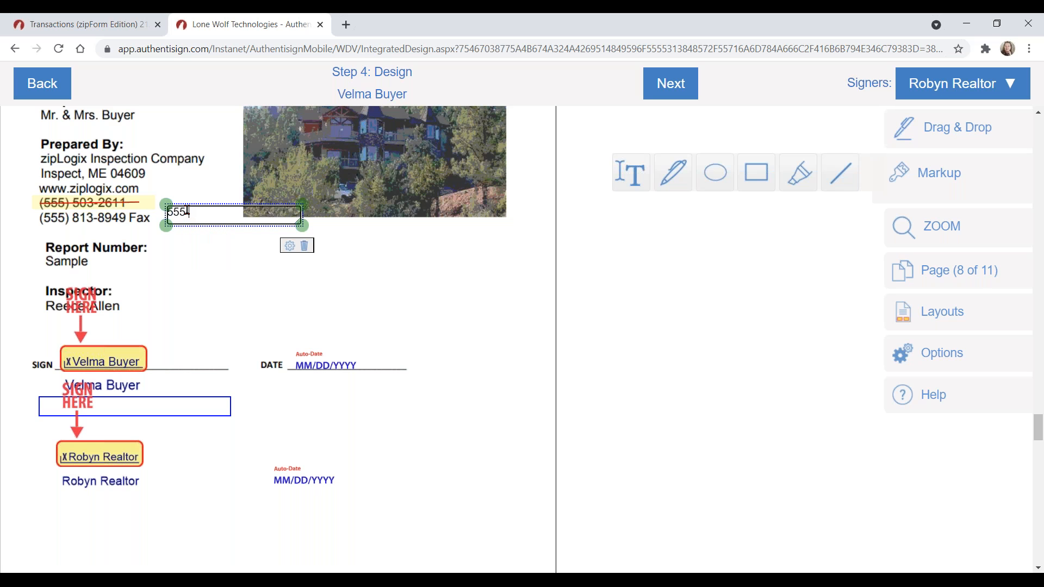
pyautogui.write('-555-5555')
pyautogui.click(358, 277)
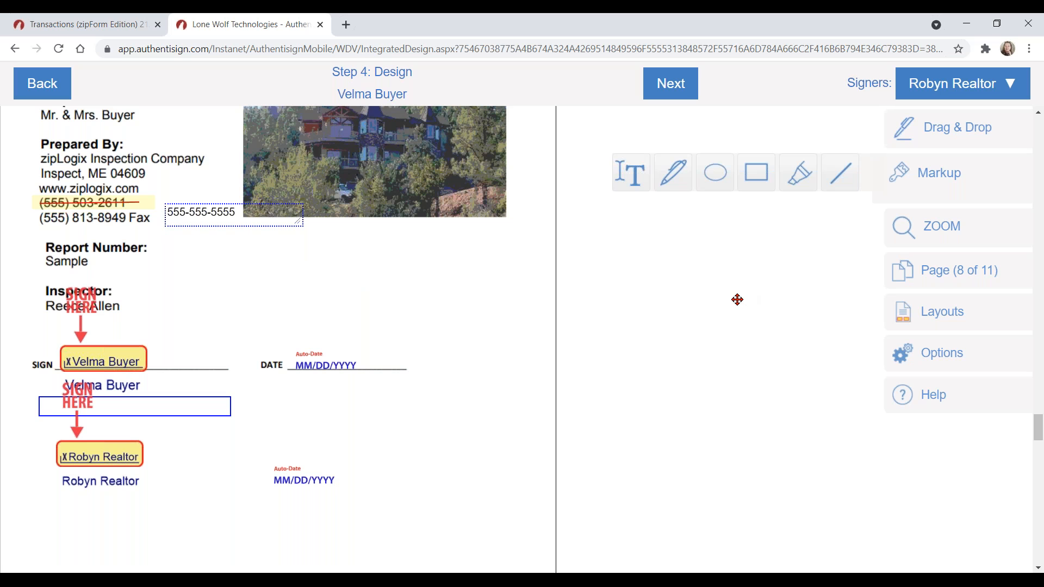
pyautogui.click(220, 216)
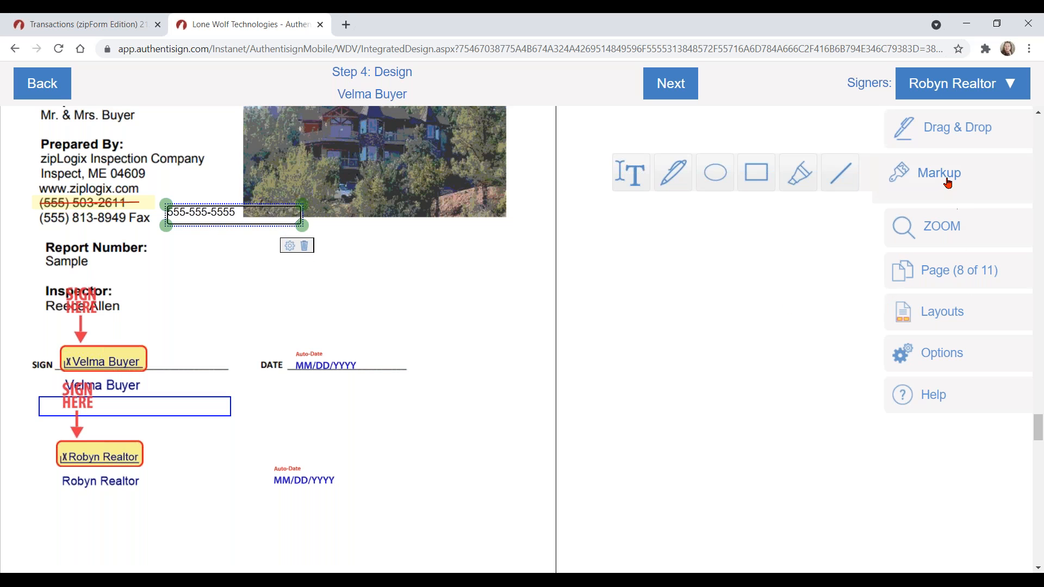
# Step: Look over the ZOOM, Page and Layouts submenus
pyautogui.click(944, 231)
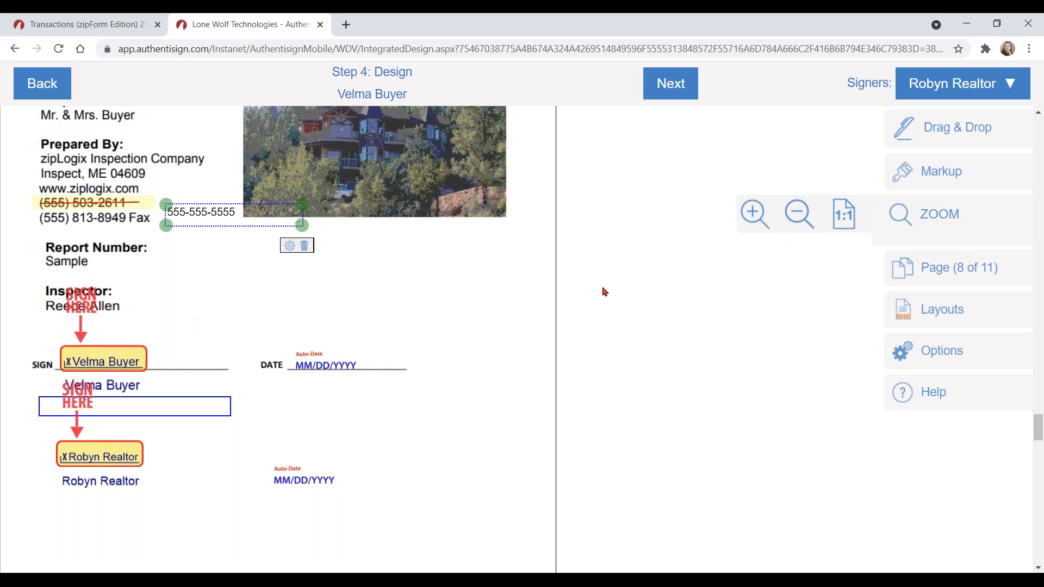
pyautogui.click(944, 272)
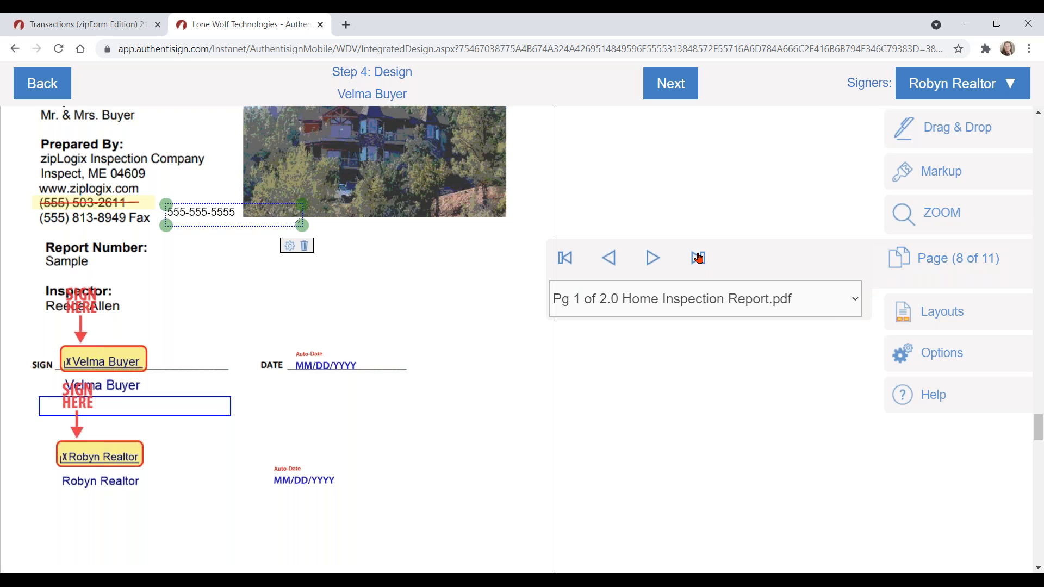
pyautogui.click(942, 320)
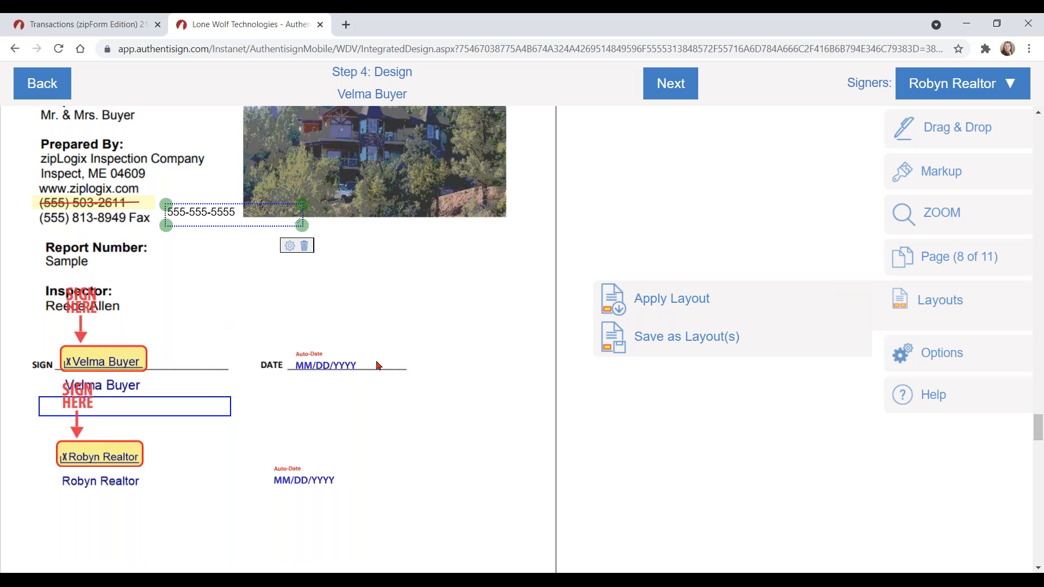
pyautogui.click(687, 337)
pyautogui.click(670, 301)
# Step: Review the Options submenu's clear and download choices, then open the Help article on adding signatures
pyautogui.click(944, 357)
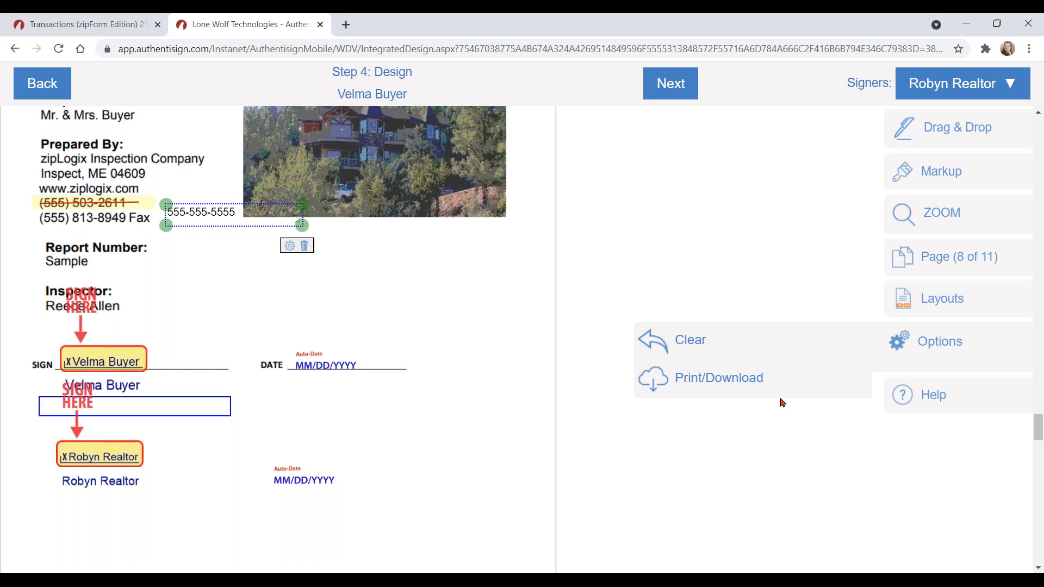
pyautogui.click(943, 344)
pyautogui.click(701, 344)
pyautogui.click(719, 386)
pyautogui.click(941, 396)
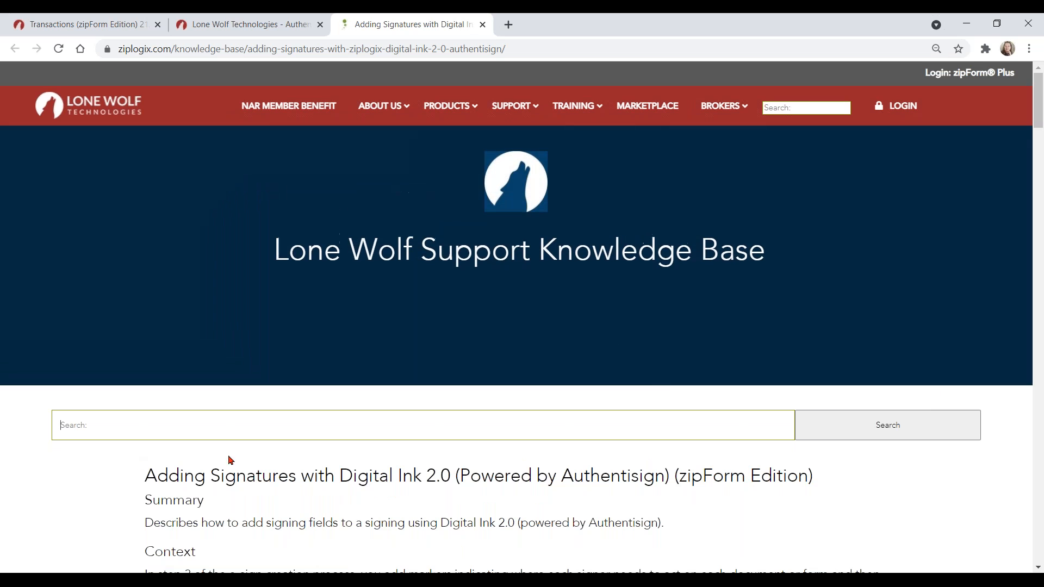
# Step: Scroll the Digital Ink 2.0 article past its signing-field table and numbered steps down to SEND
pyautogui.scroll(-3, 699, 402)
pyautogui.scroll(-4, 700, 402)
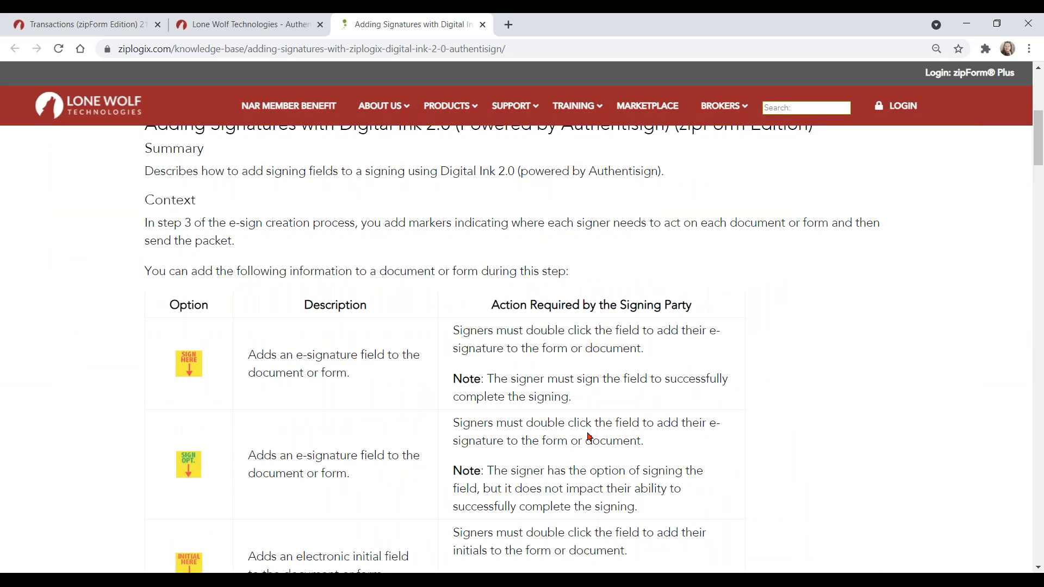
pyautogui.scroll(-1, 590, 438)
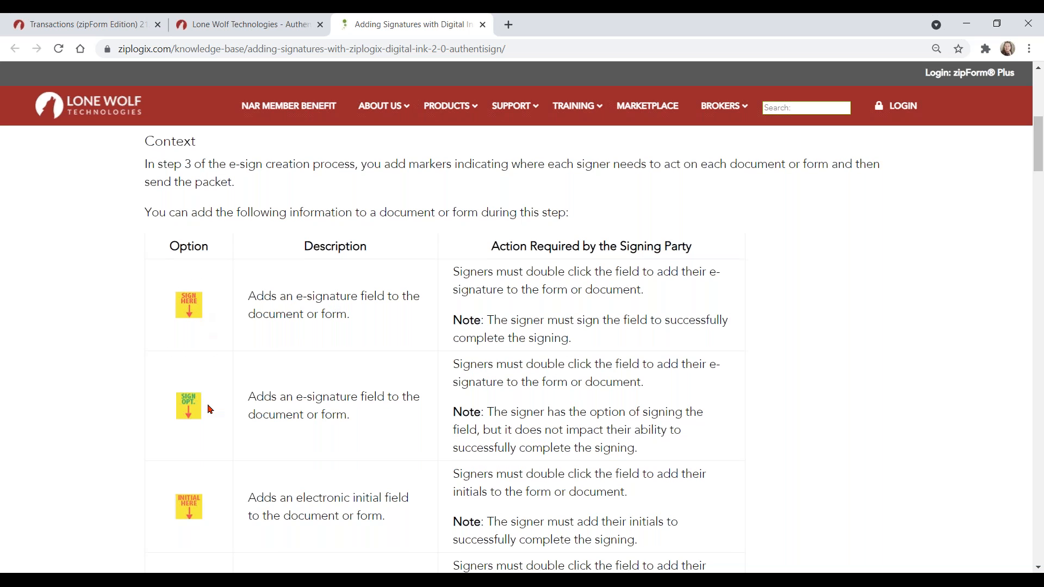
pyautogui.scroll(-5, 711, 361)
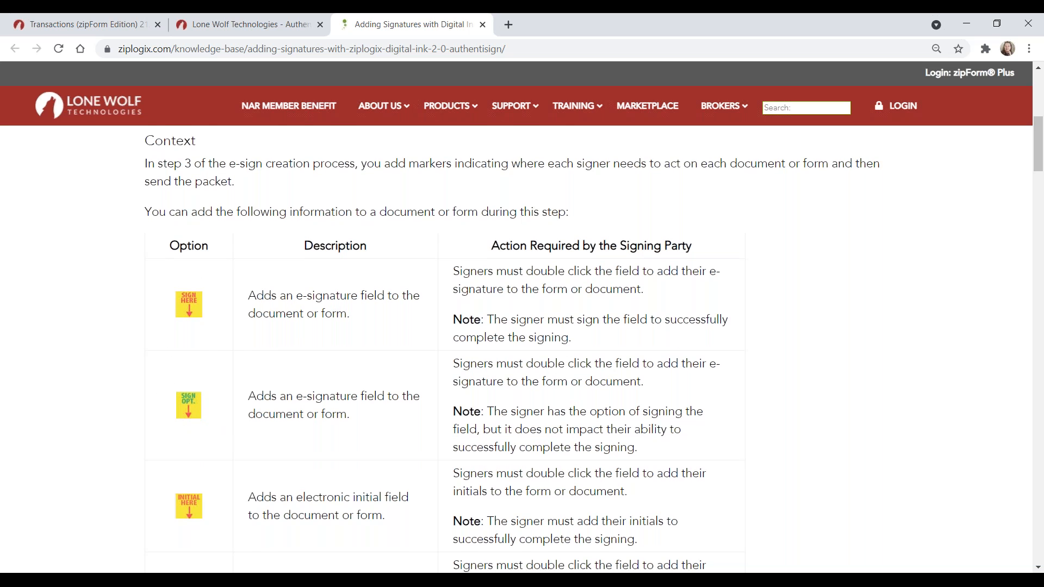
pyautogui.scroll(-10, 710, 357)
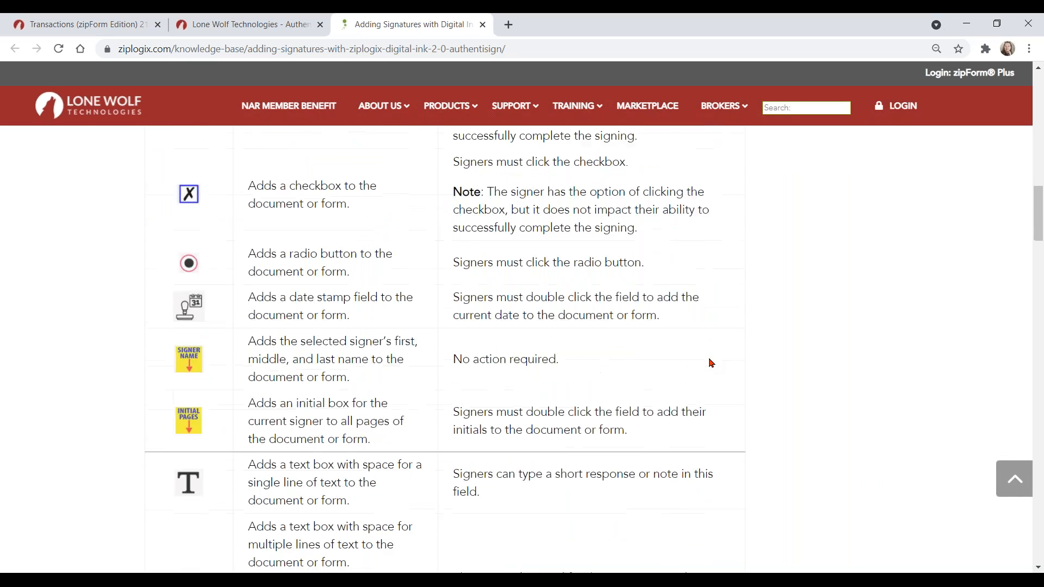
pyautogui.scroll(-15, 709, 358)
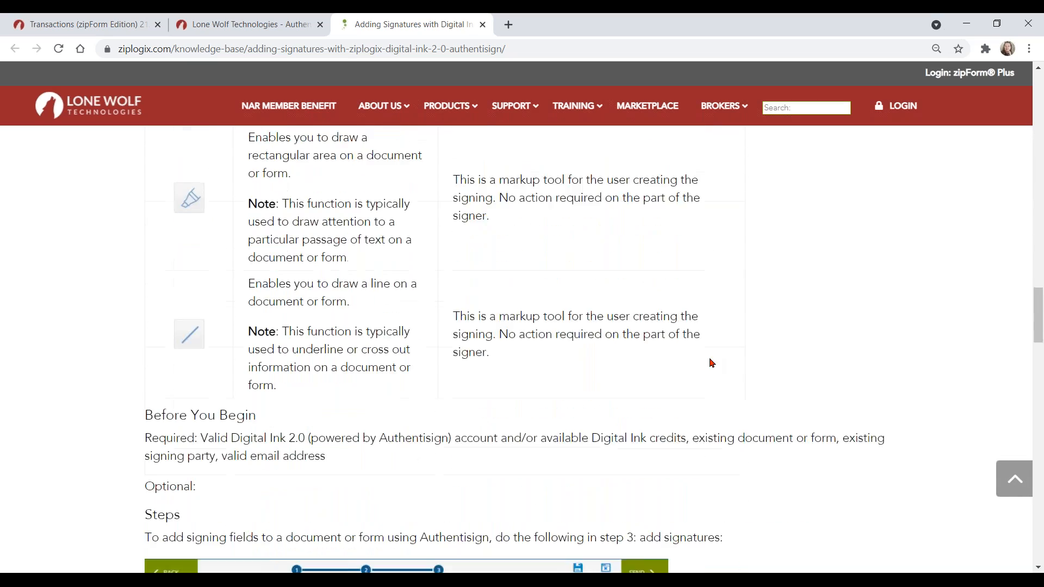
pyautogui.scroll(-4, 711, 363)
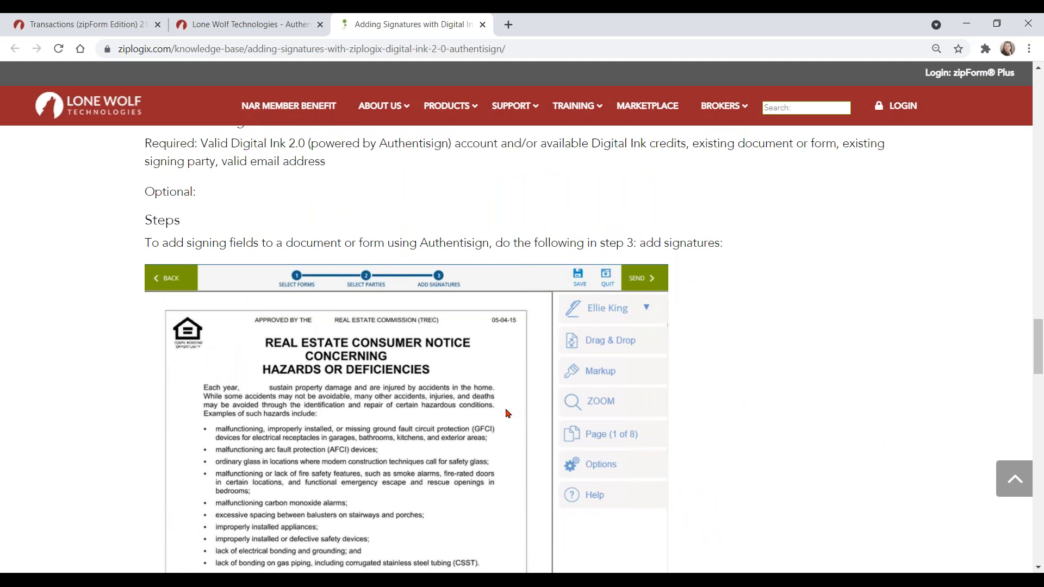
pyautogui.scroll(-5, 502, 417)
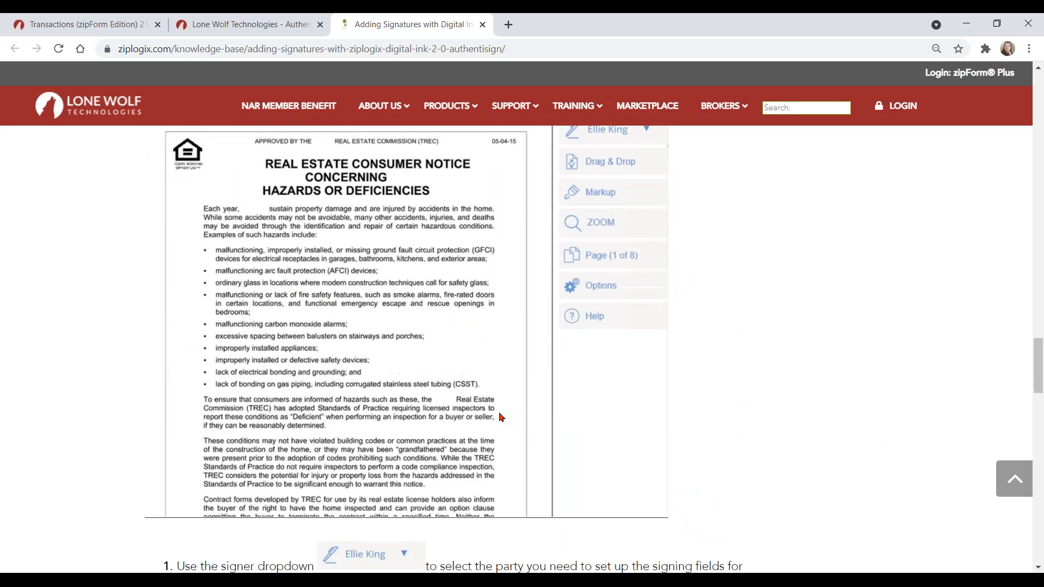
pyautogui.scroll(-9, 501, 417)
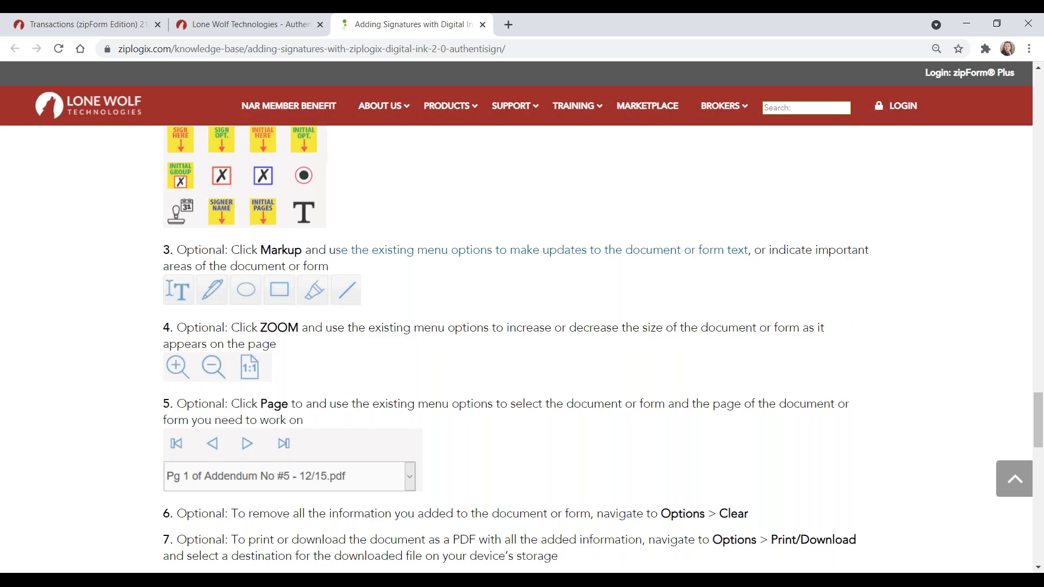
pyautogui.scroll(-2, 571, 362)
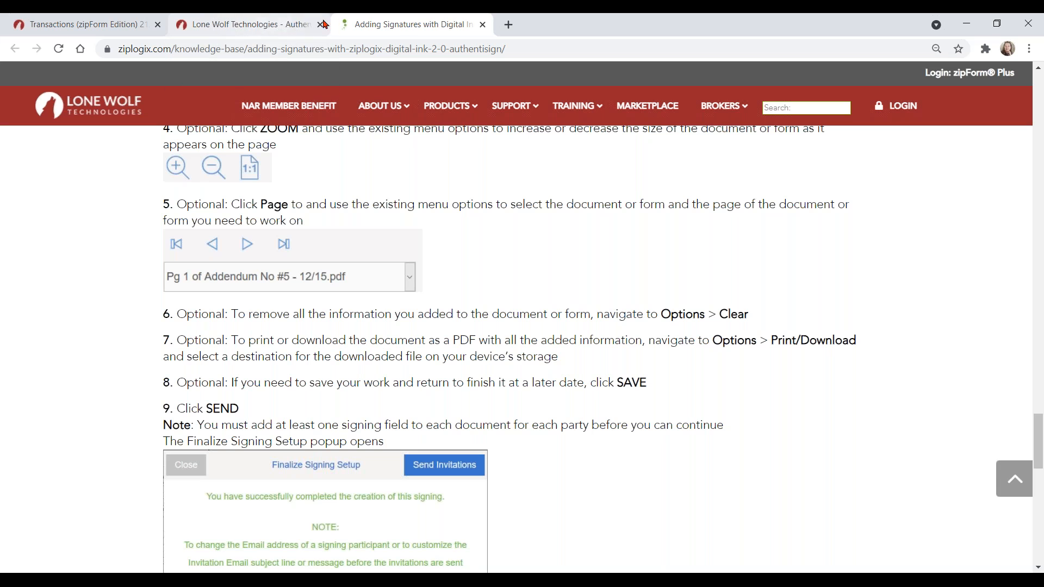
# Step: Close the help article and finish field placement to reach the Finalize Signing Setup confirmation
pyautogui.click(482, 24)
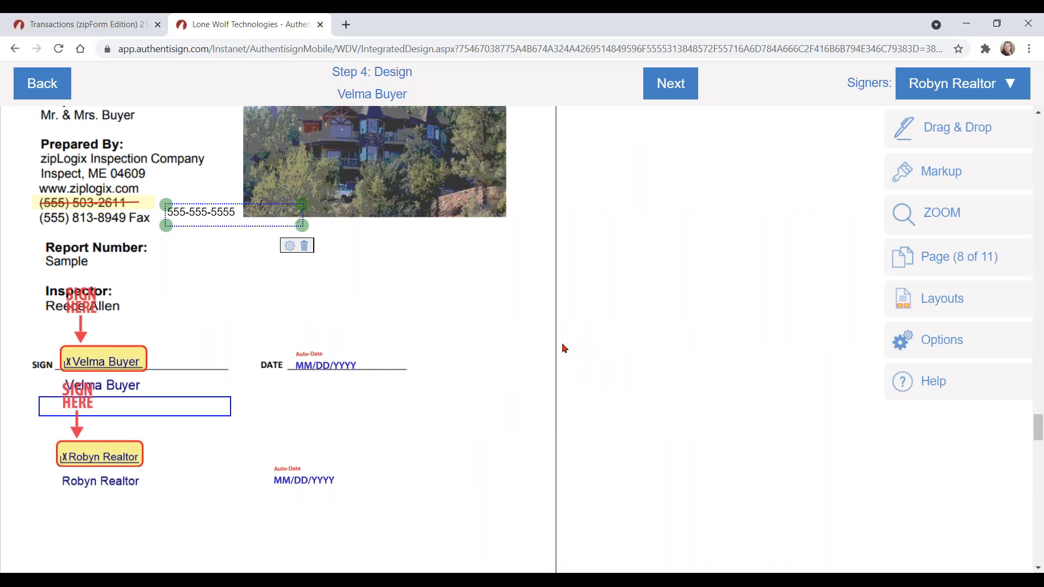
pyautogui.scroll(3, 525, 362)
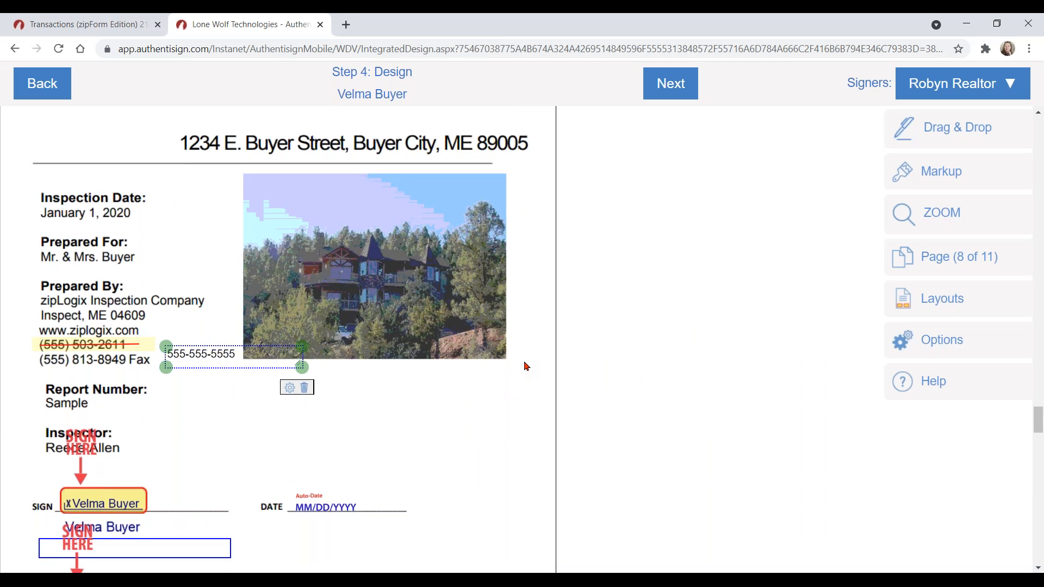
pyautogui.scroll(-2, 526, 366)
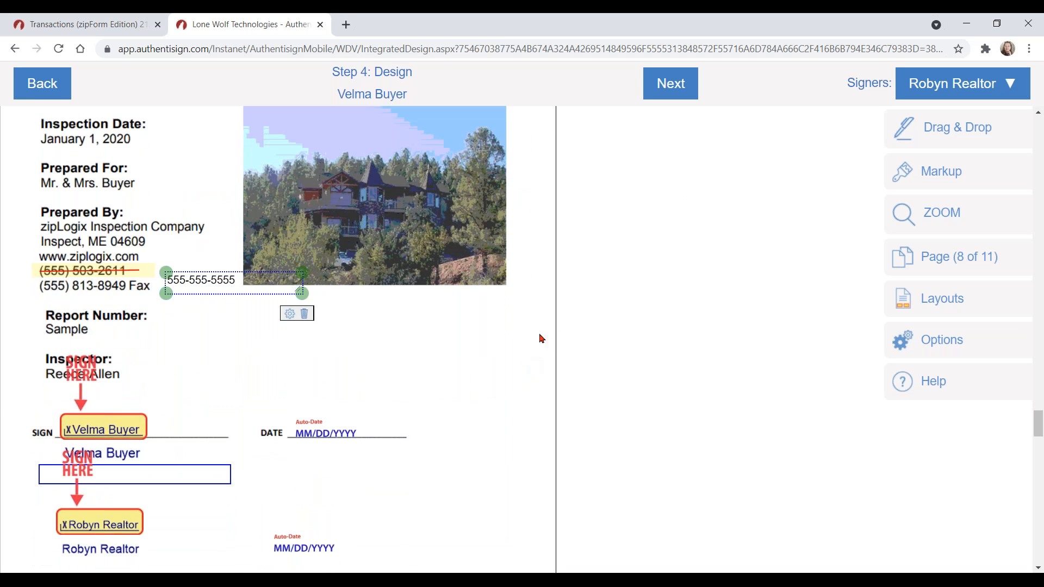
pyautogui.click(672, 84)
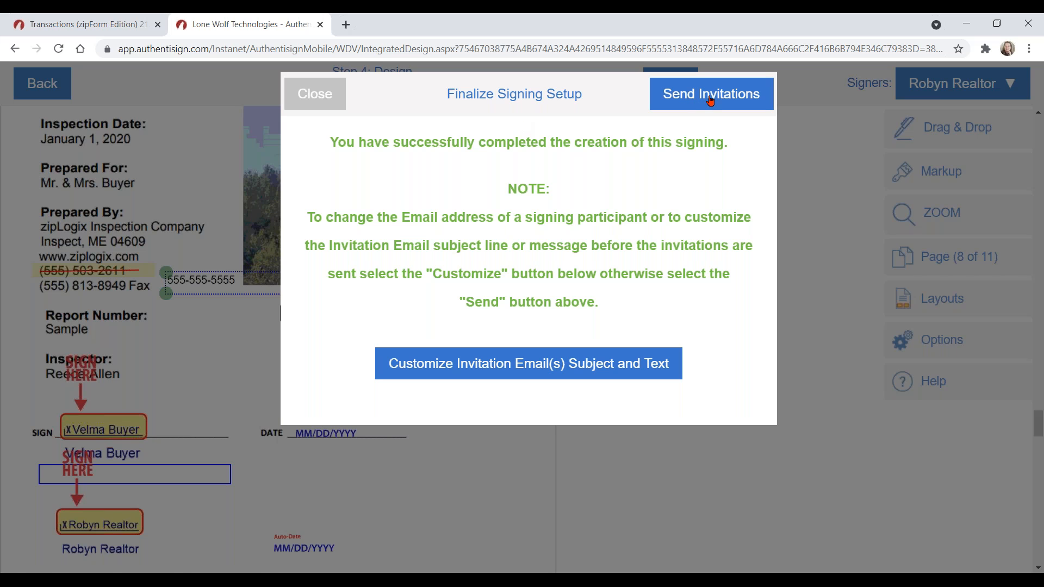
# Step: Paste the buyer's invitation subject and the signing-instructions message into the customized email
pyautogui.click(712, 100)
pyautogui.click(559, 366)
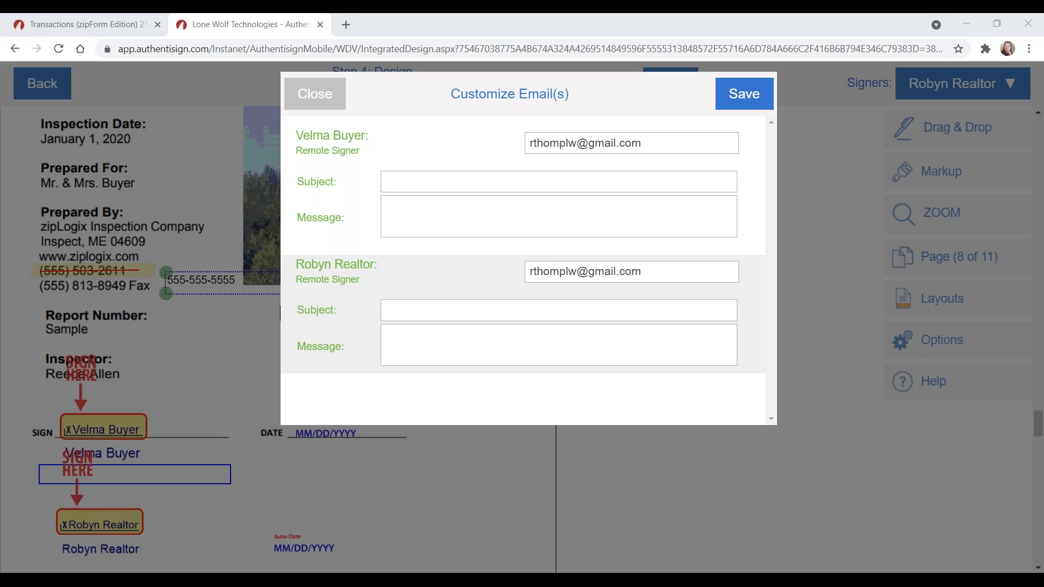
pyautogui.click(421, 182)
pyautogui.write('INSTRUCTIONS FOR SIGNING')
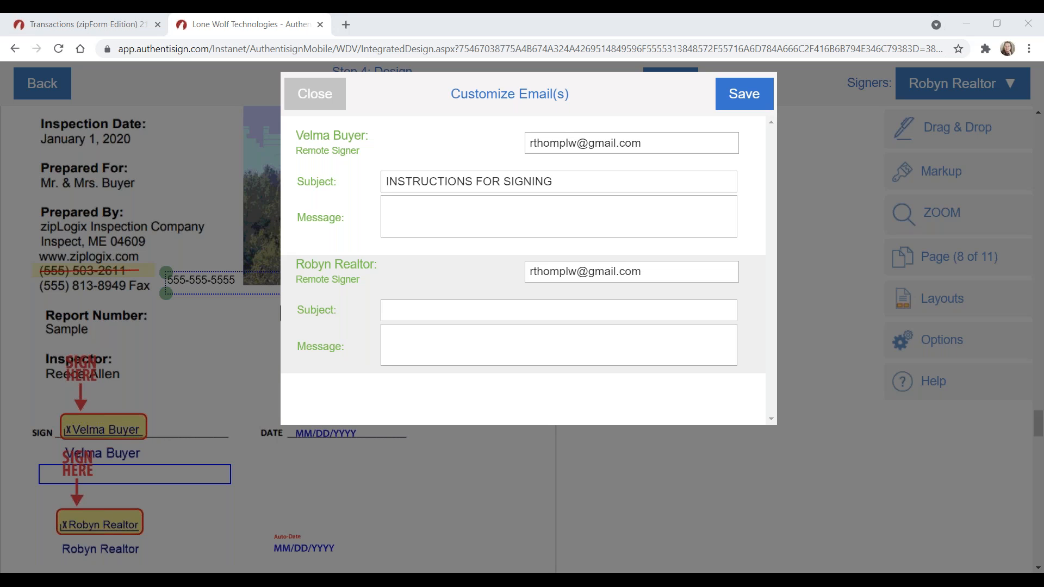
pyautogui.click(401, 212)
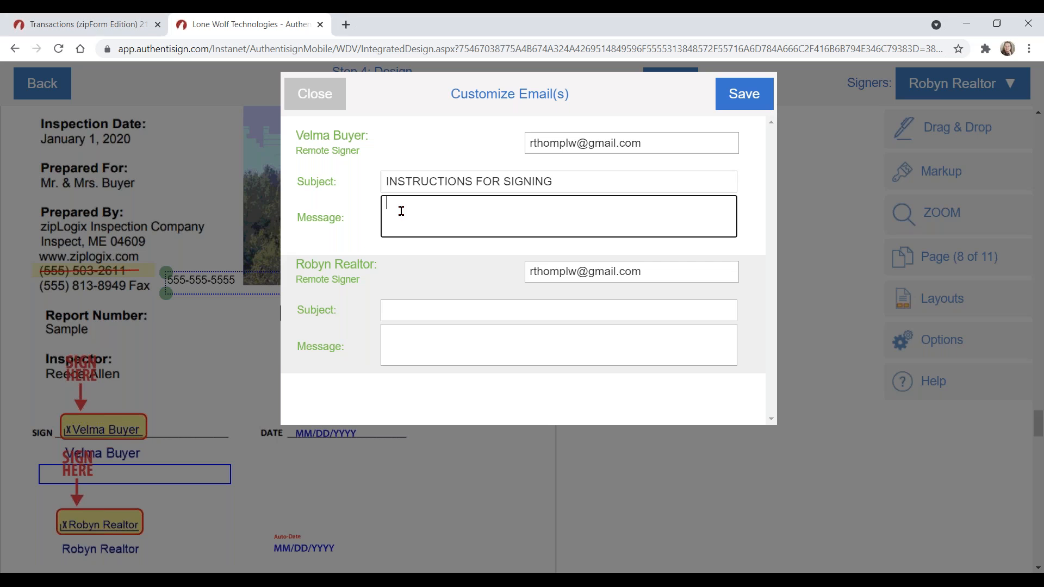
pyautogui.hotkey('ctrl', 'v')
# Step: Copy the subject into the selling agent's email and change it to 'E-sign for' plus the buyer's name
pyautogui.moveTo(732, 221); pyautogui.dragTo(732, 210)
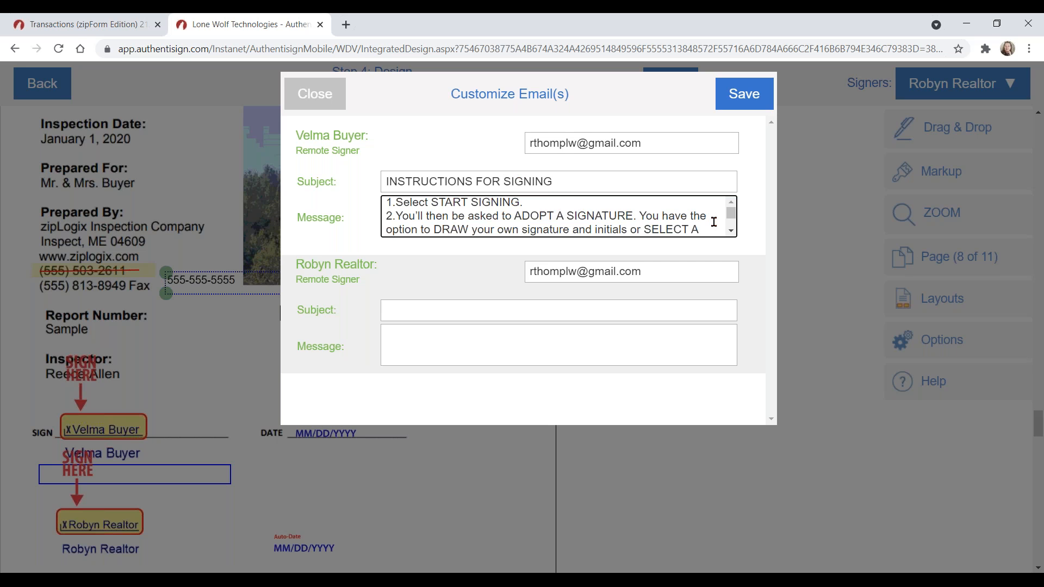
pyautogui.scroll(-5, 731, 226)
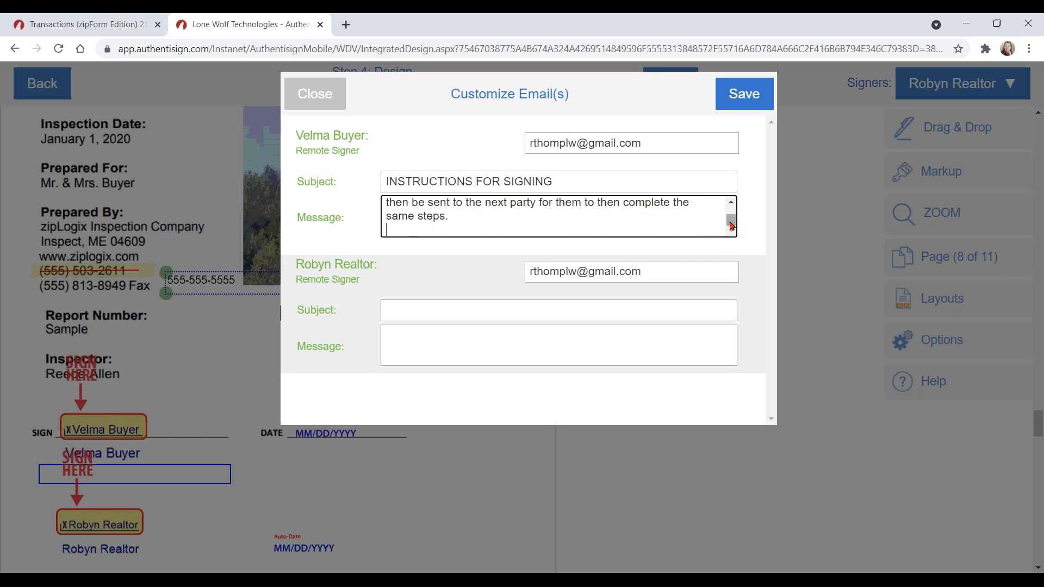
pyautogui.moveTo(732, 227); pyautogui.dragTo(725, 191)
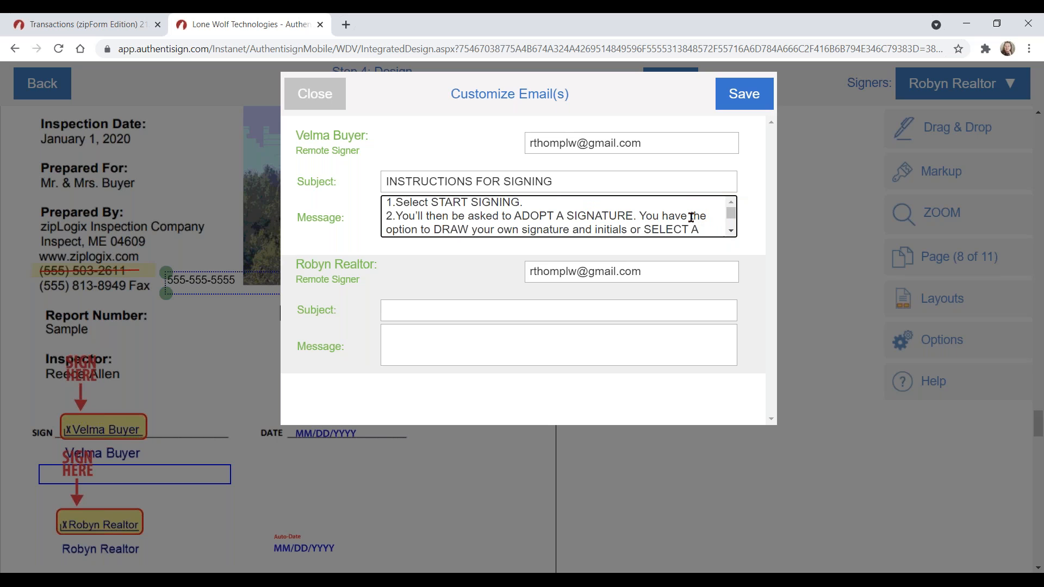
pyautogui.moveTo(572, 178); pyautogui.dragTo(344, 188)
pyautogui.hotkey('ctrl', 'c')
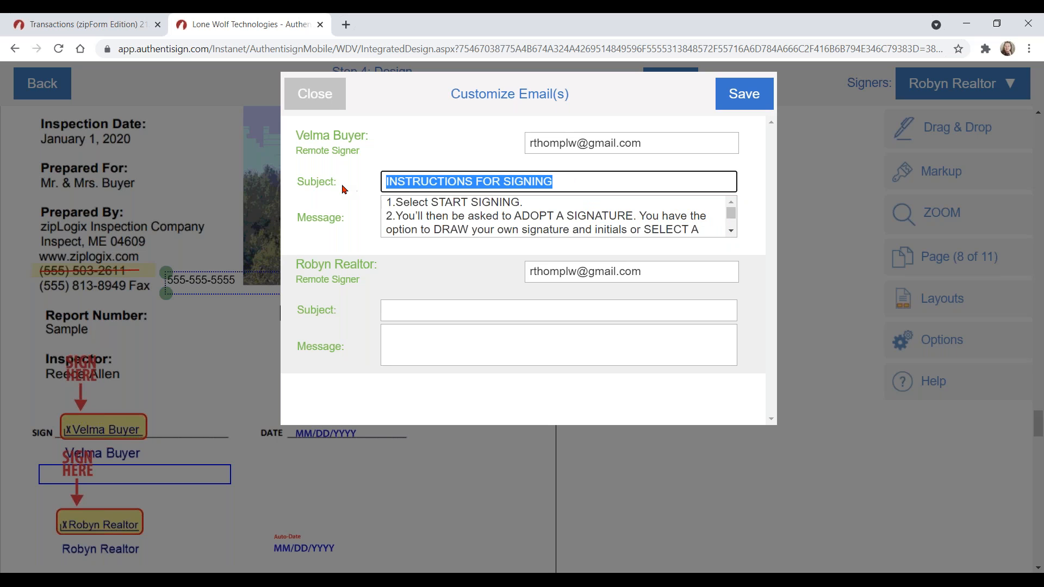
pyautogui.click(412, 308)
pyautogui.hotkey('ctrl', 'v')
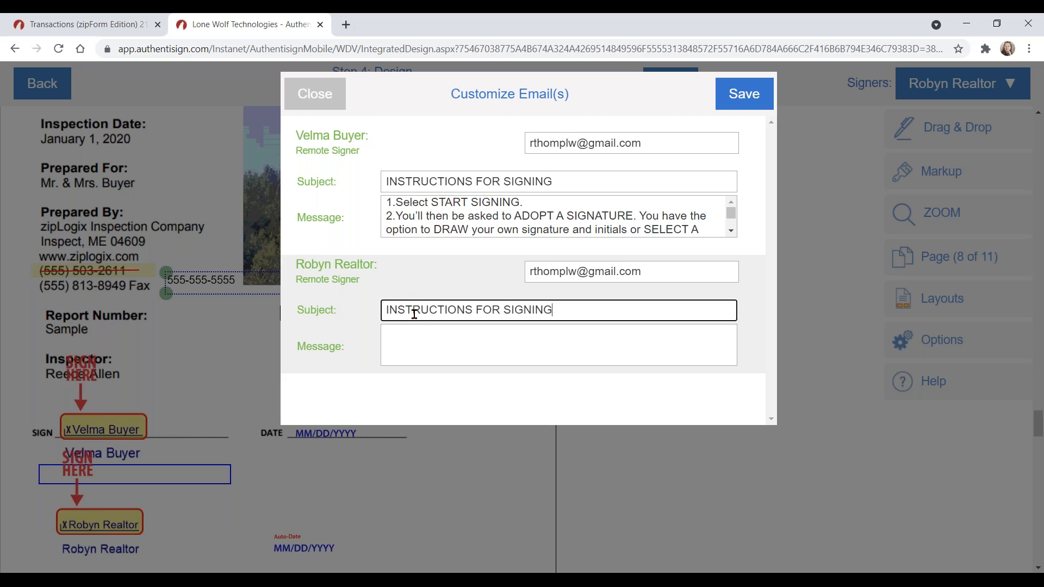
pyautogui.moveTo(563, 309); pyautogui.dragTo(370, 300)
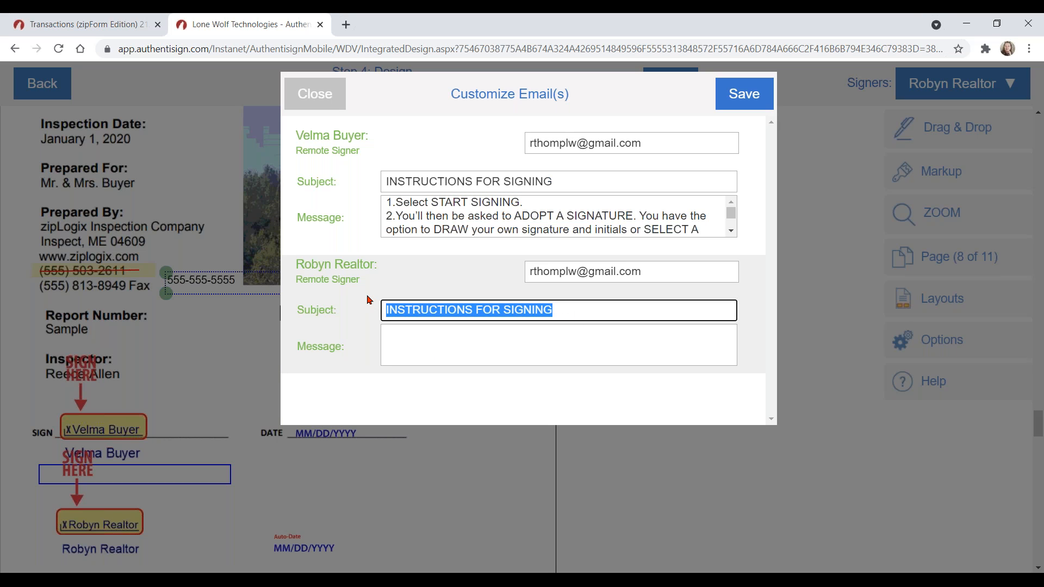
pyautogui.write('E-sig')
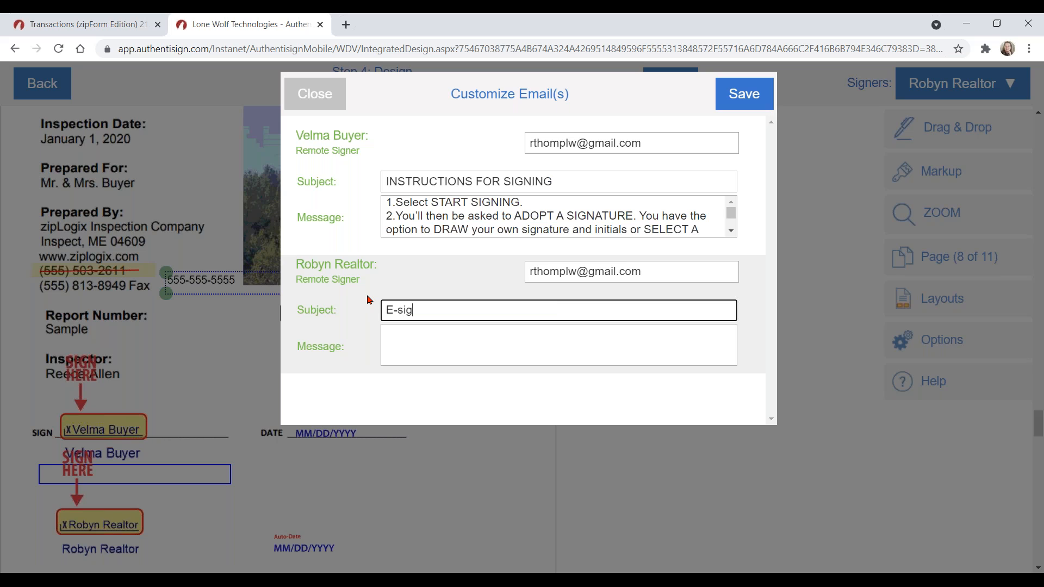
pyautogui.write('n for Velma Buyer')
pyautogui.click(499, 360)
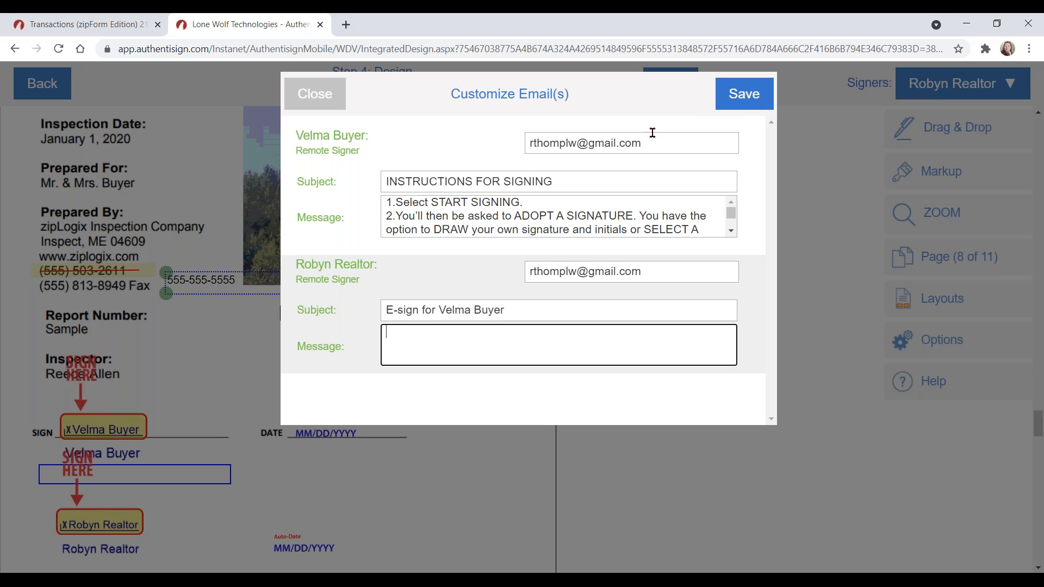
# Step: Save the customized emails and send the signing invitations to both signers
pyautogui.click(743, 97)
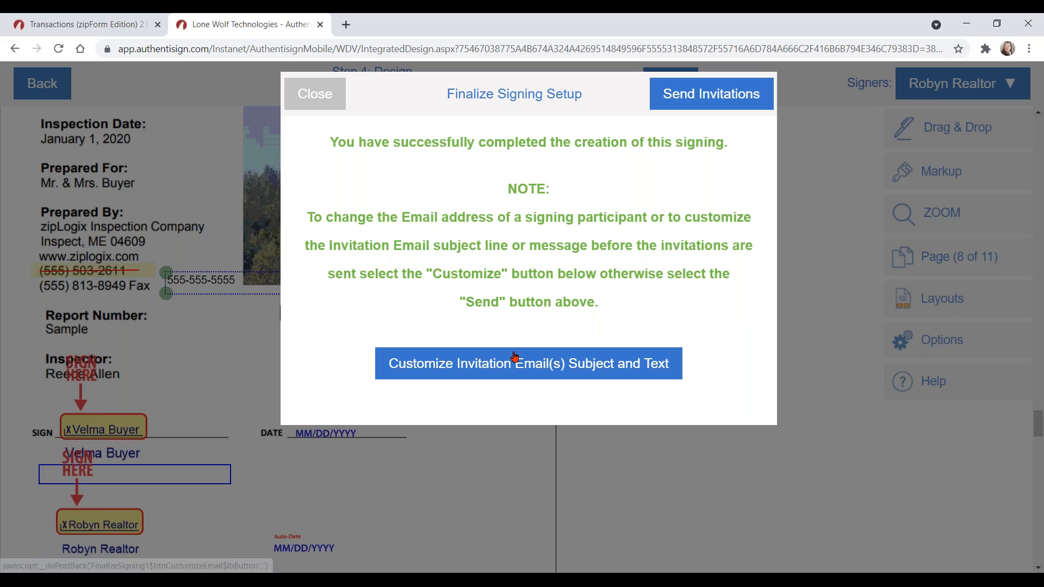
pyautogui.click(610, 367)
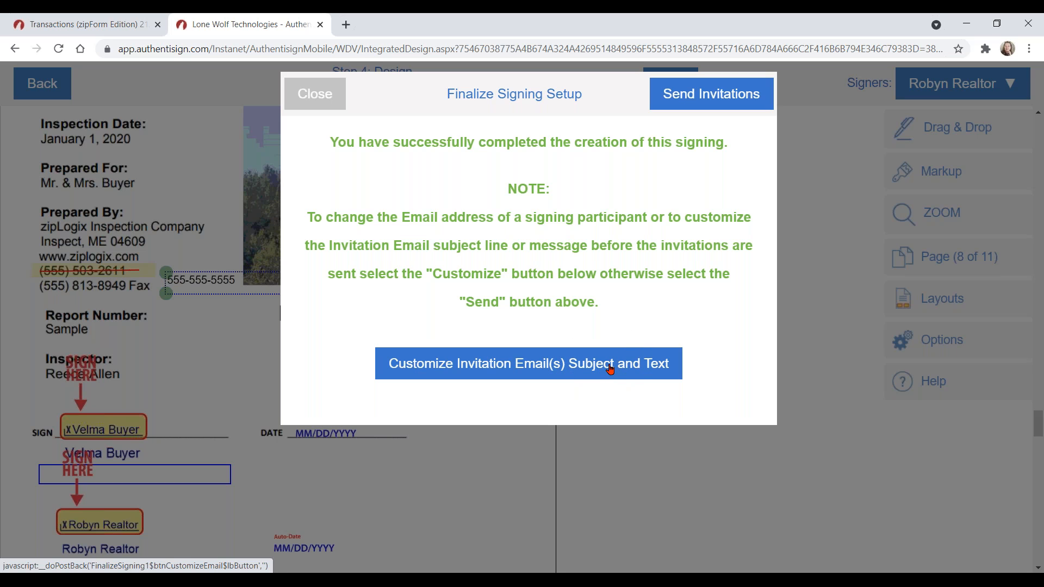
pyautogui.click(709, 100)
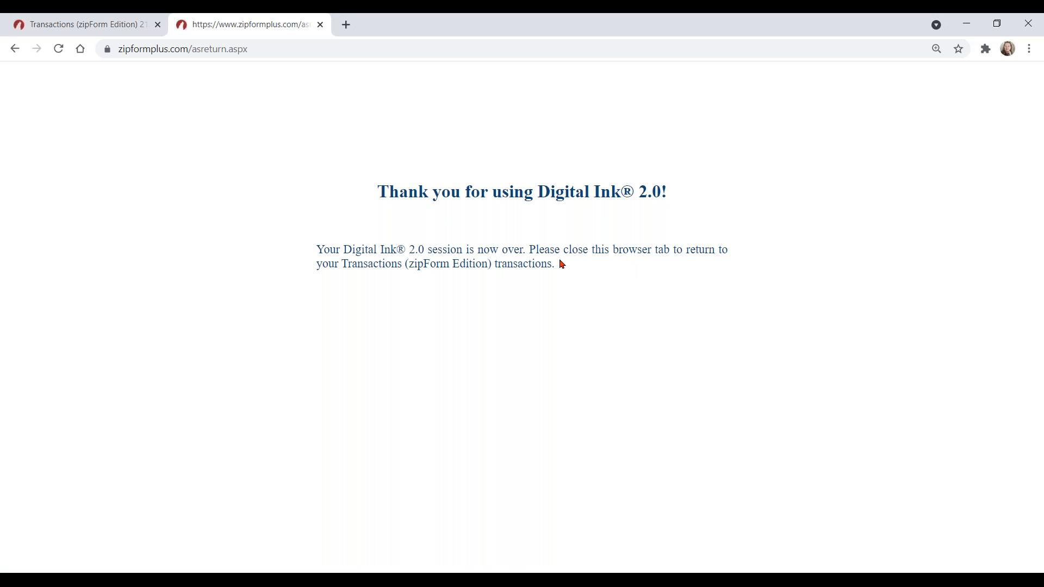
# Step: Close the Digital Ink tab and refresh the E-Sign packet list until the buyer's packet shows In Progress
pyautogui.click(321, 25)
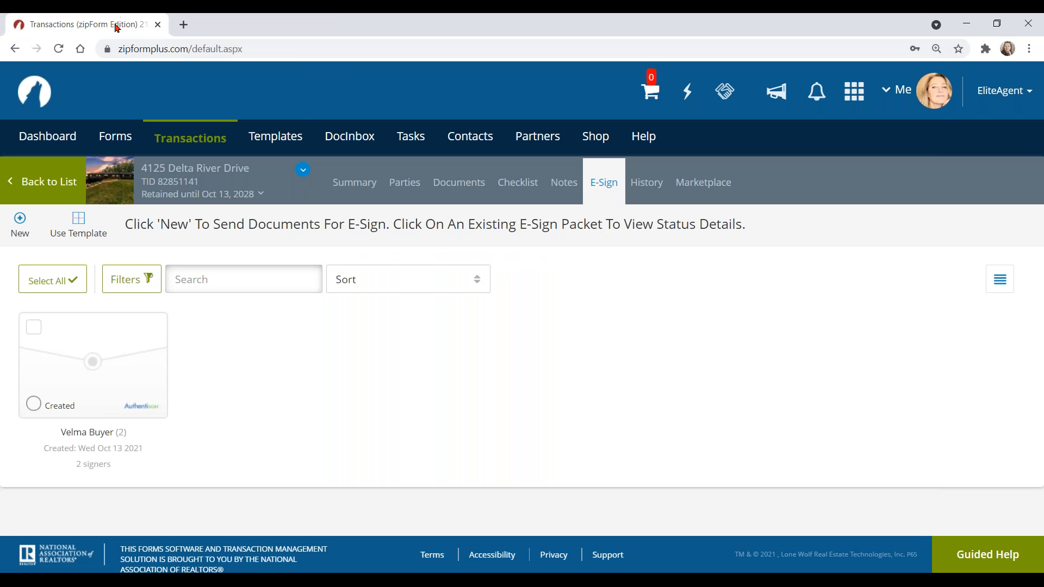
pyautogui.click(189, 140)
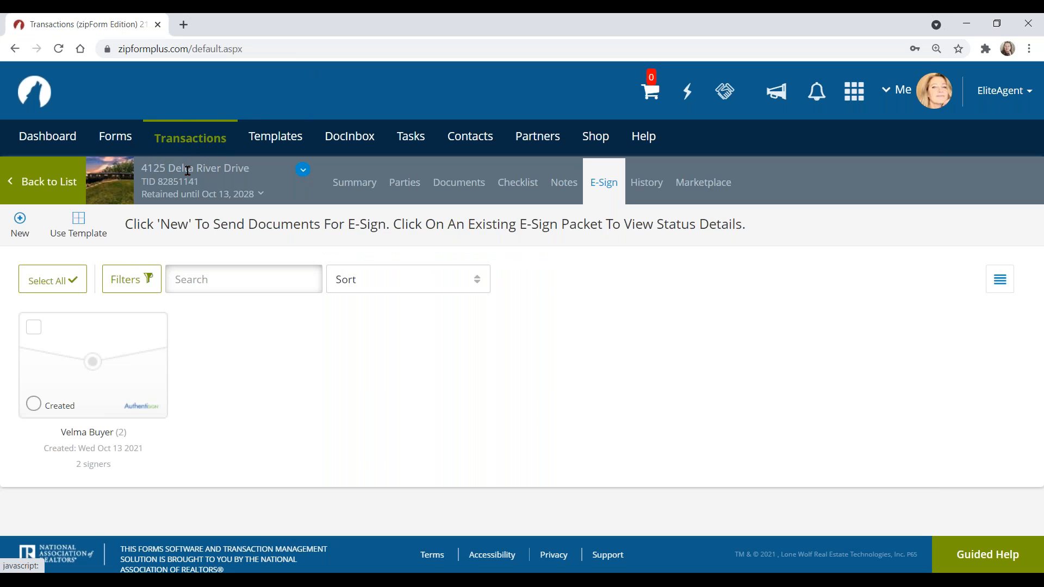
pyautogui.click(224, 185)
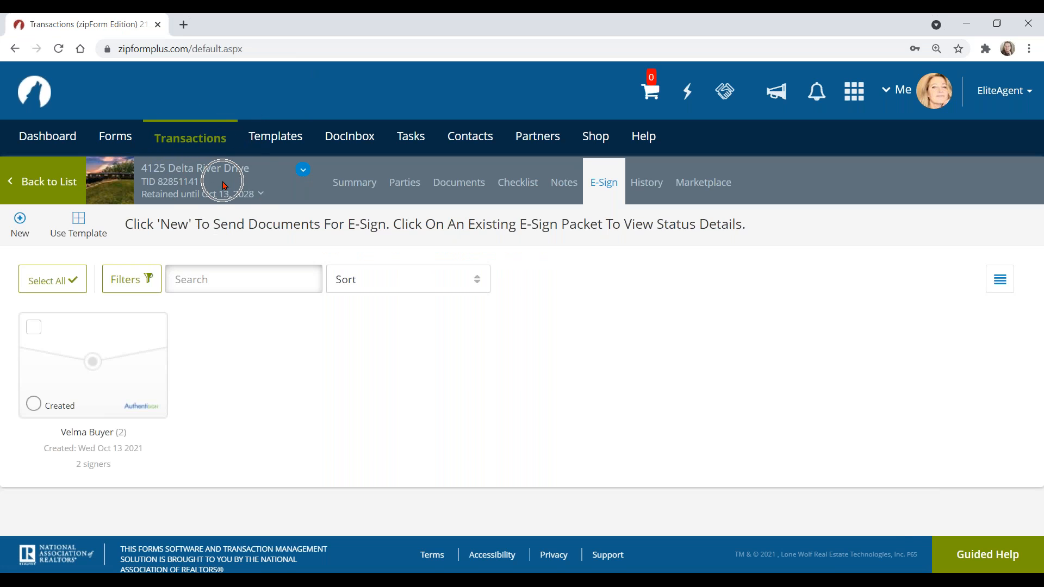
pyautogui.click(605, 188)
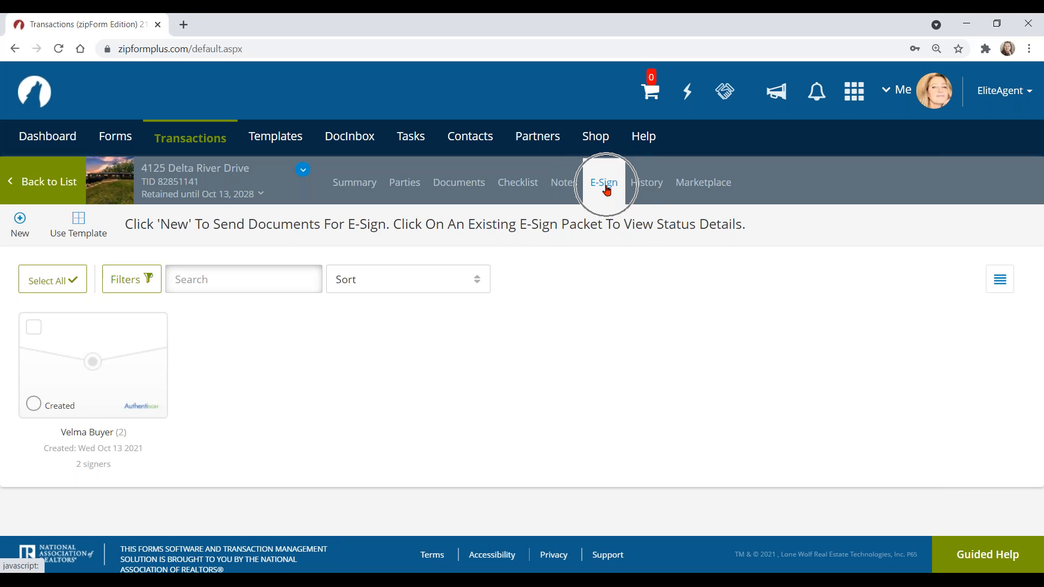
pyautogui.click(560, 182)
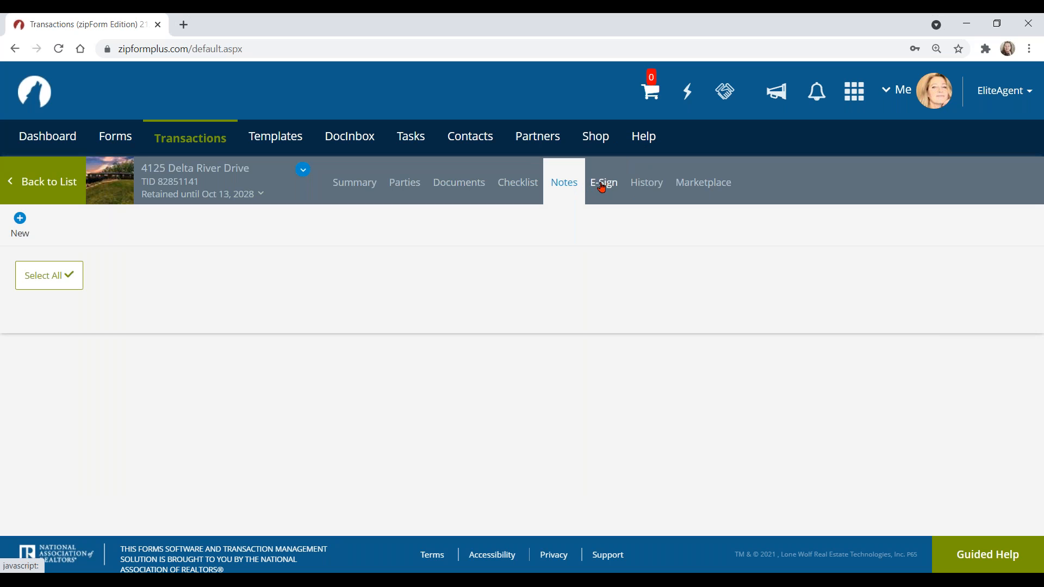
pyautogui.click(606, 185)
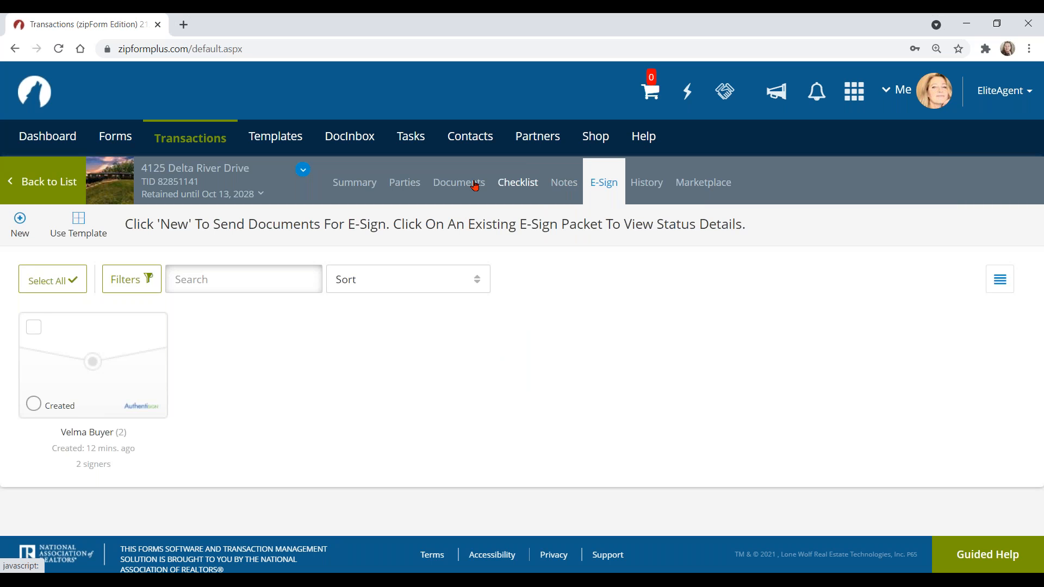
pyautogui.click(350, 188)
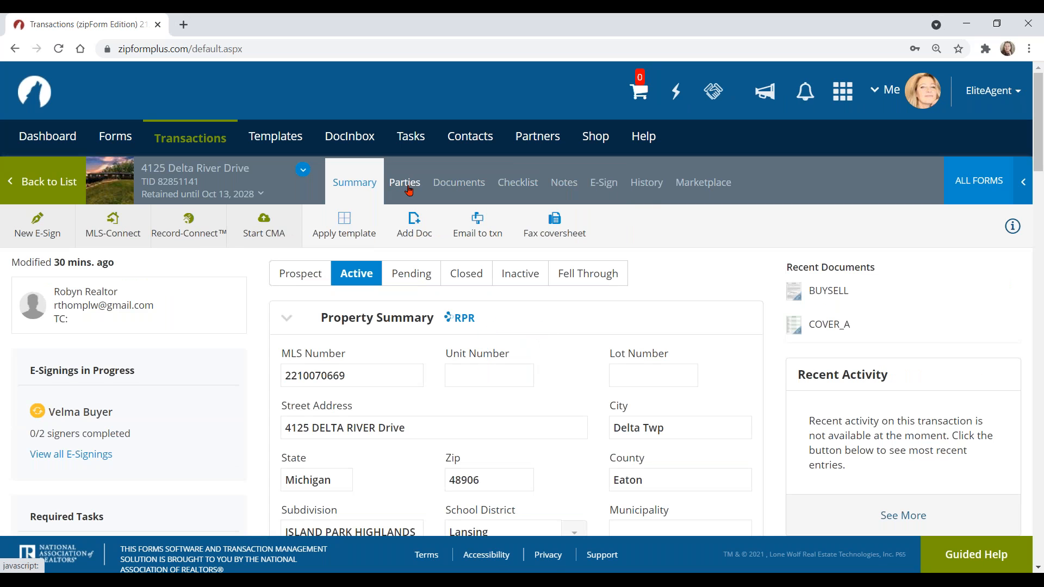
pyautogui.click(603, 185)
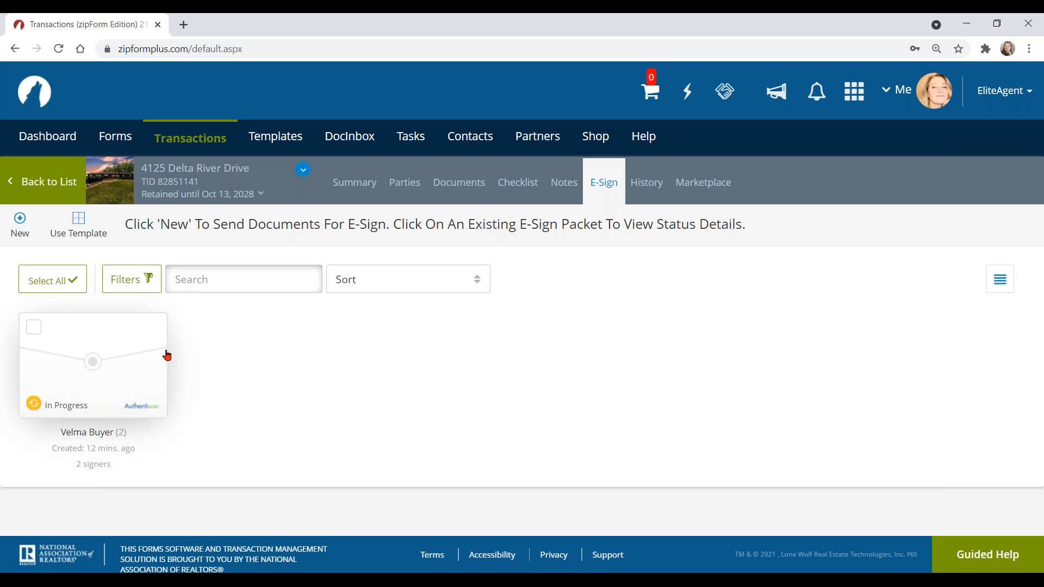
pyautogui.click(32, 405)
pyautogui.click(93, 361)
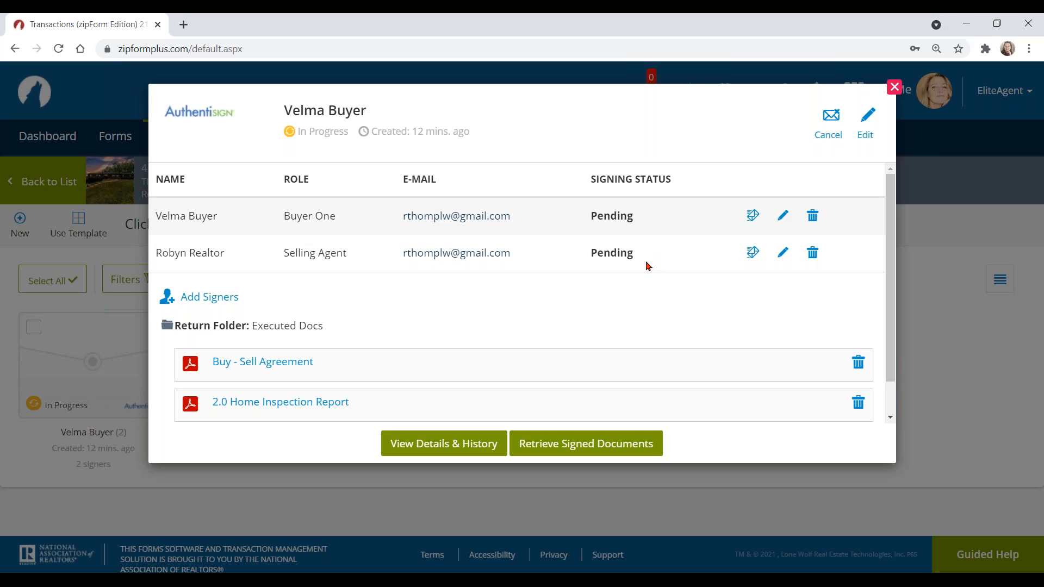
pyautogui.click(831, 143)
pyautogui.click(894, 88)
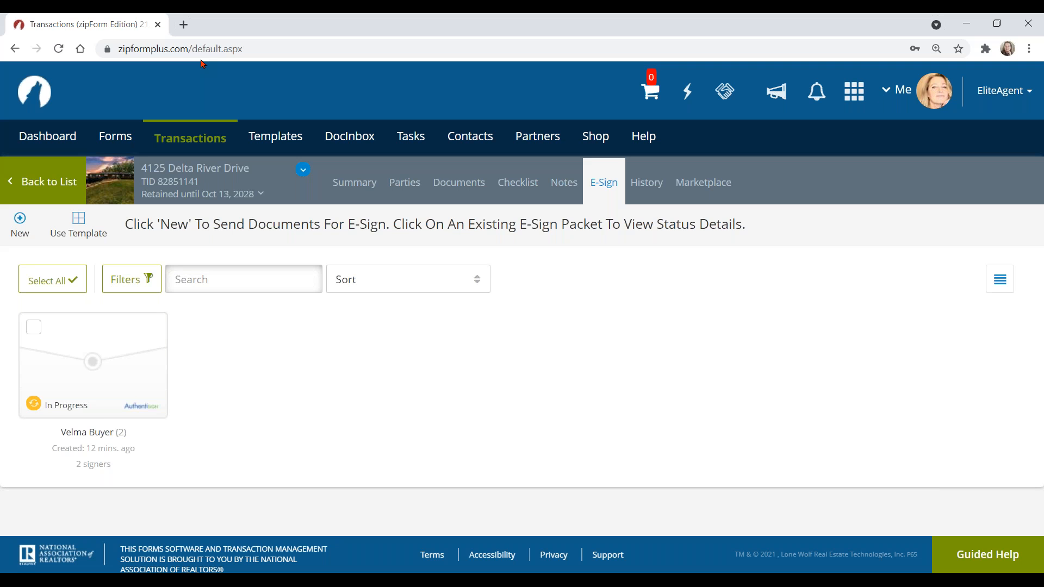
# Step: In a new tab, open the INSTRUCTIONS FOR SIGNING email in Gmail and scroll to START SIGNING
pyautogui.click(184, 25)
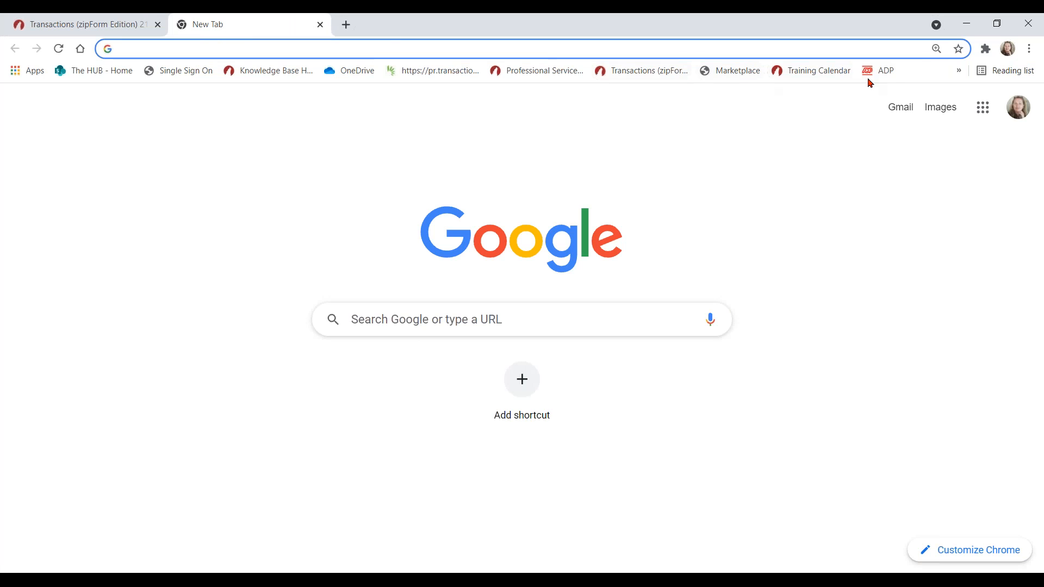
pyautogui.click(901, 109)
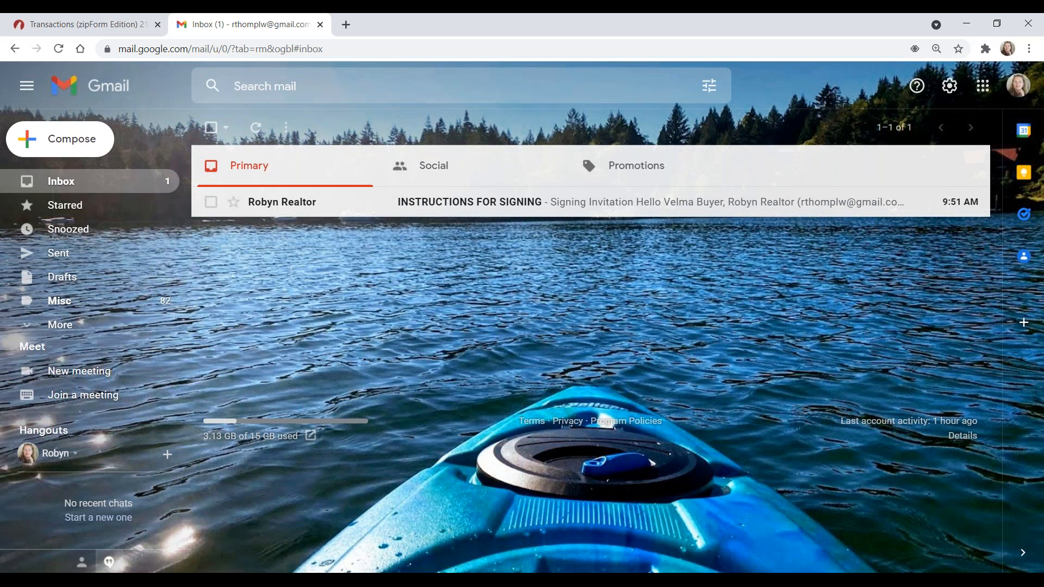
pyautogui.click(282, 203)
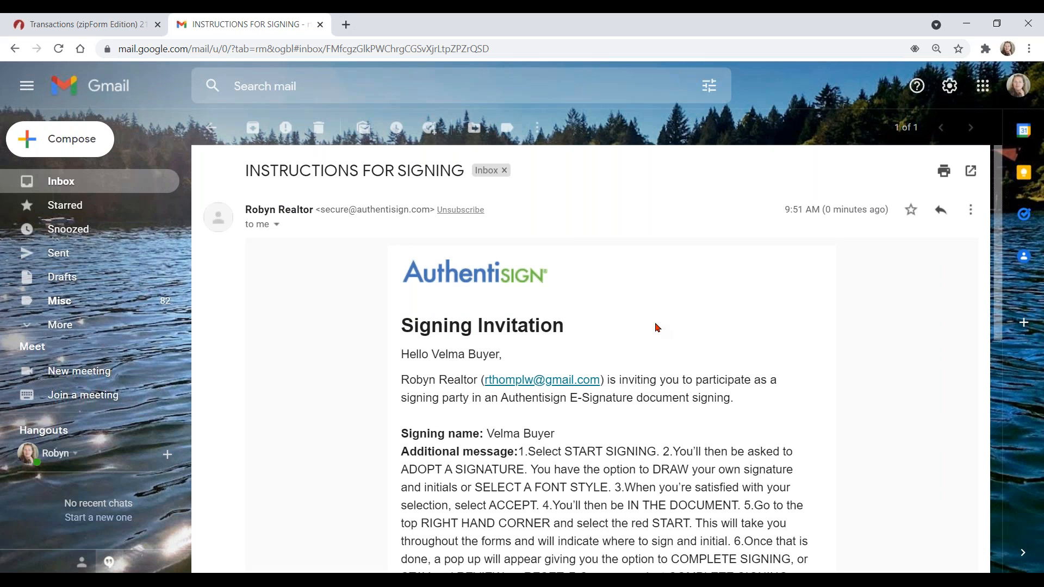
pyautogui.scroll(-1, 656, 328)
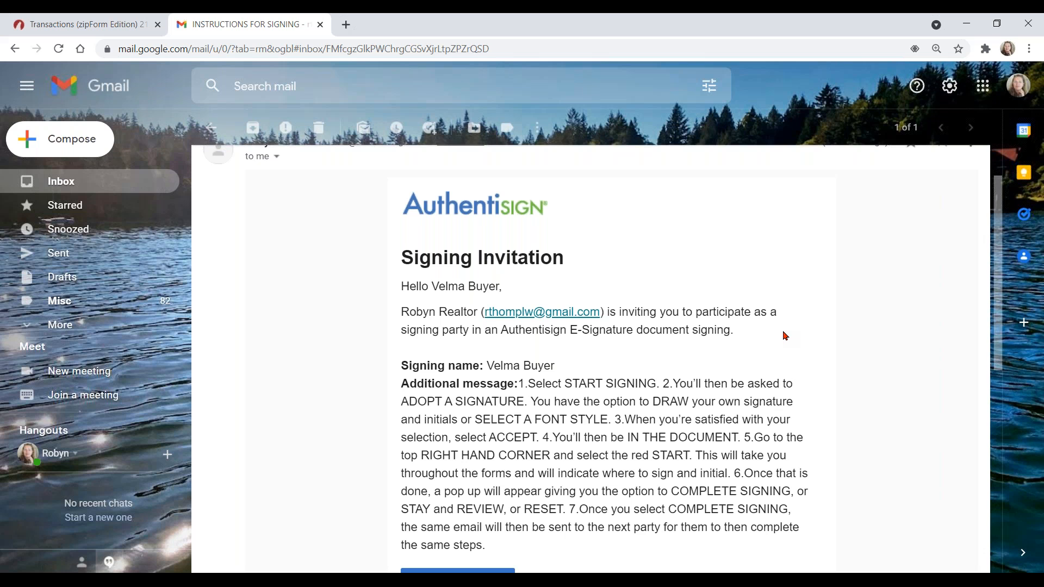
pyautogui.scroll(-2, 785, 336)
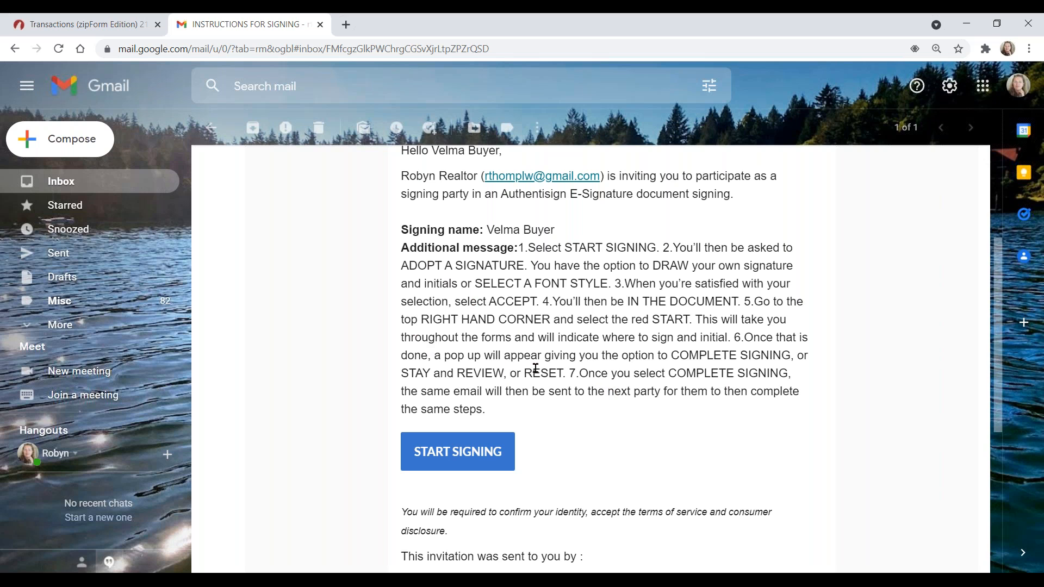
pyautogui.click(457, 455)
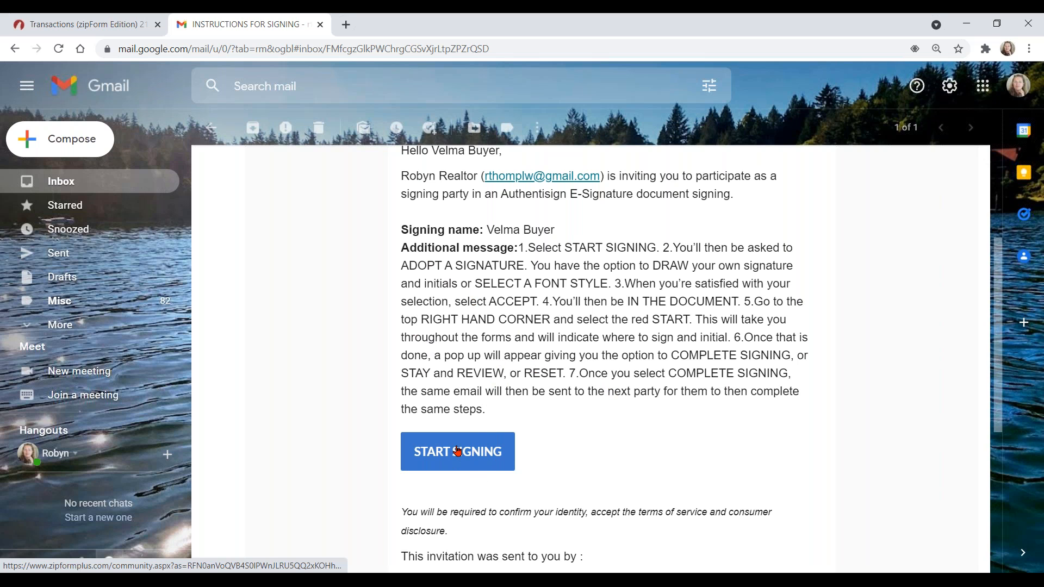
# Step: Start signing, draw the buyer's signature and initials, adopt them, and accept the terms
pyautogui.click(457, 452)
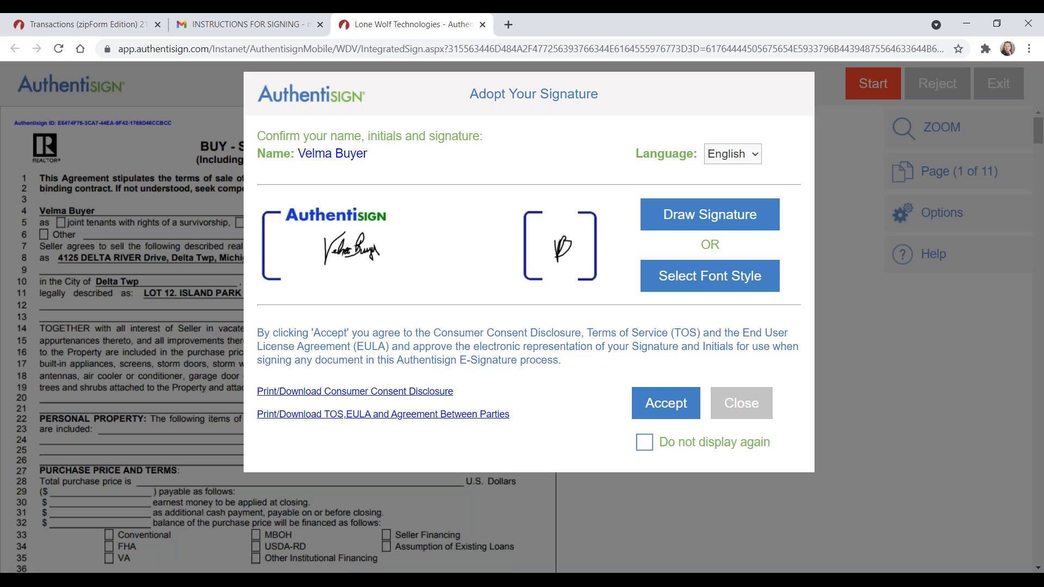
pyautogui.click(729, 220)
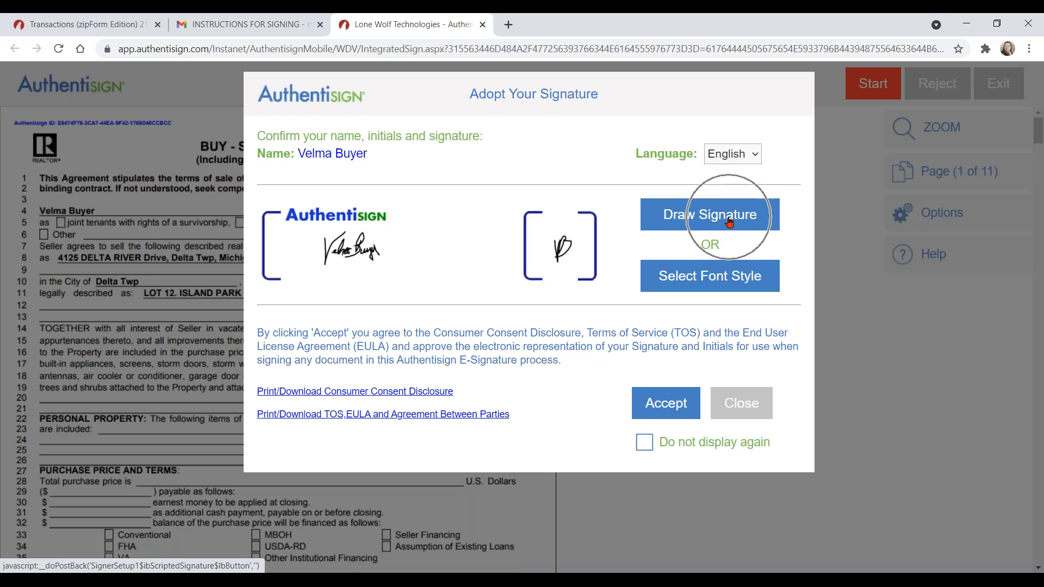
pyautogui.click(727, 282)
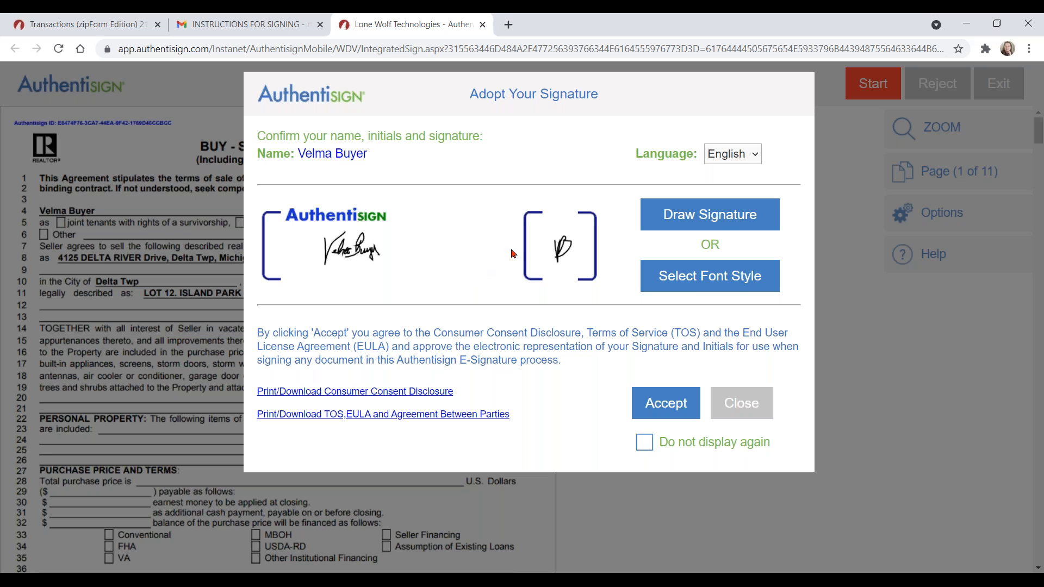
pyautogui.click(720, 223)
pyautogui.moveTo(416, 259); pyautogui.dragTo(450, 249)
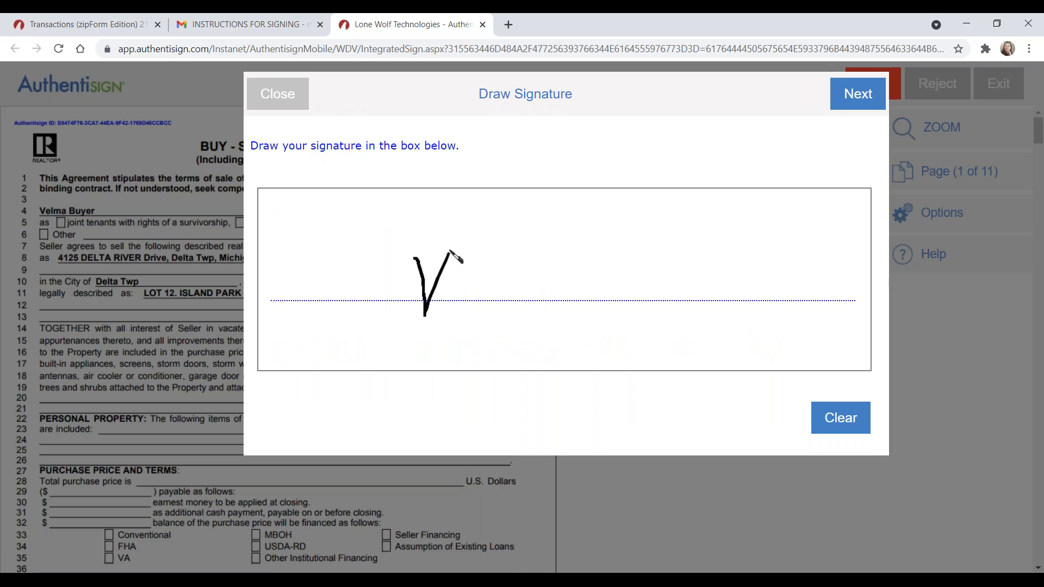
pyautogui.moveTo(445, 293)
pyautogui.mouseDown()
pyautogui.moveTo(499, 302)
pyautogui.moveTo(489, 298)
pyautogui.moveTo(507, 273)
pyautogui.moveTo(521, 272)
pyautogui.moveTo(493, 315)
pyautogui.moveTo(517, 297)
pyautogui.moveTo(547, 310)
pyautogui.moveTo(597, 297)
pyautogui.mouseUp()
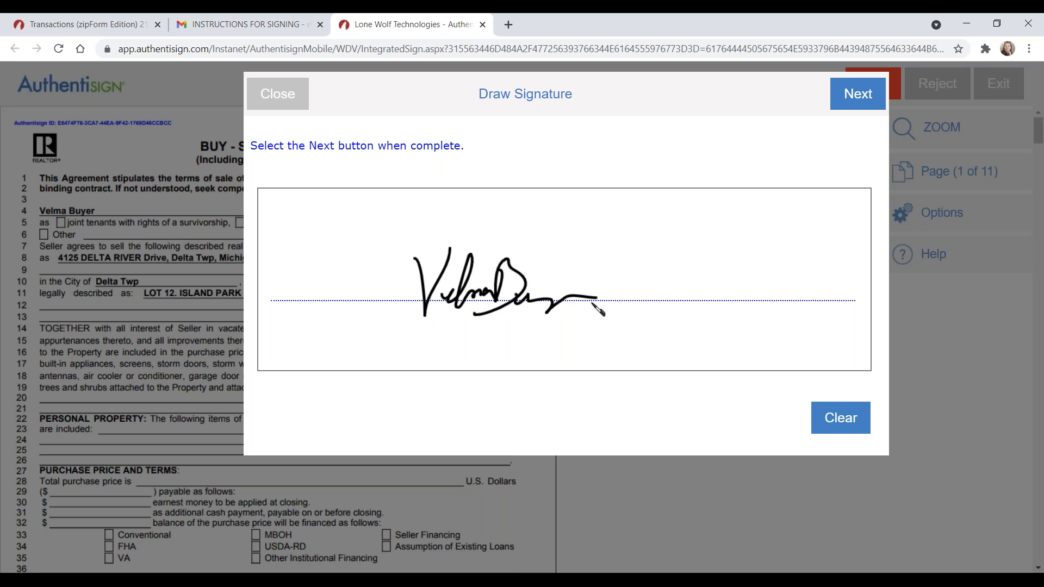
pyautogui.click(853, 94)
pyautogui.moveTo(544, 267)
pyautogui.mouseDown()
pyautogui.moveTo(571, 284)
pyautogui.moveTo(575, 251)
pyautogui.moveTo(585, 285)
pyautogui.moveTo(500, 326)
pyautogui.mouseUp()
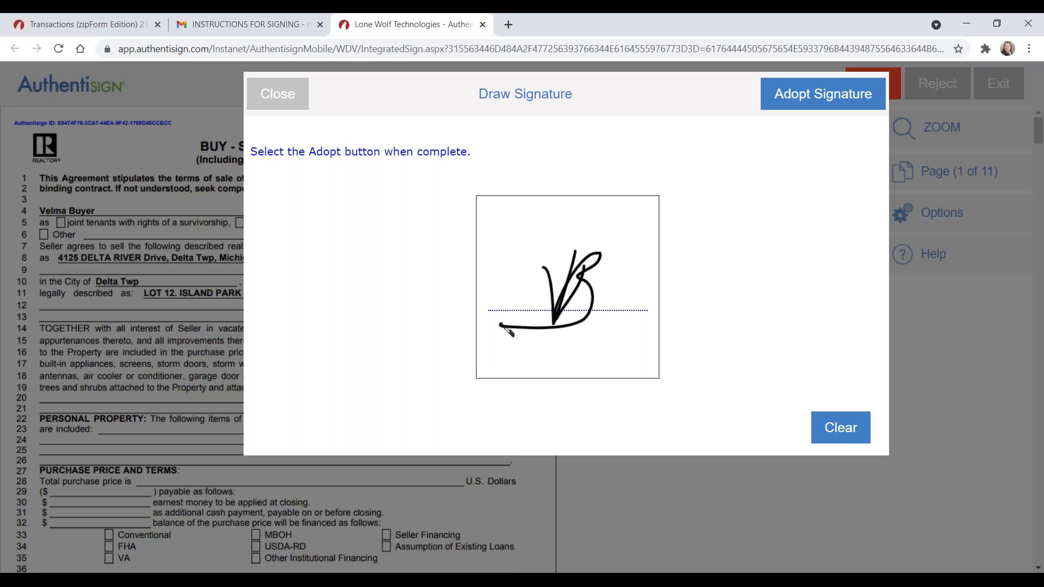
pyautogui.click(822, 94)
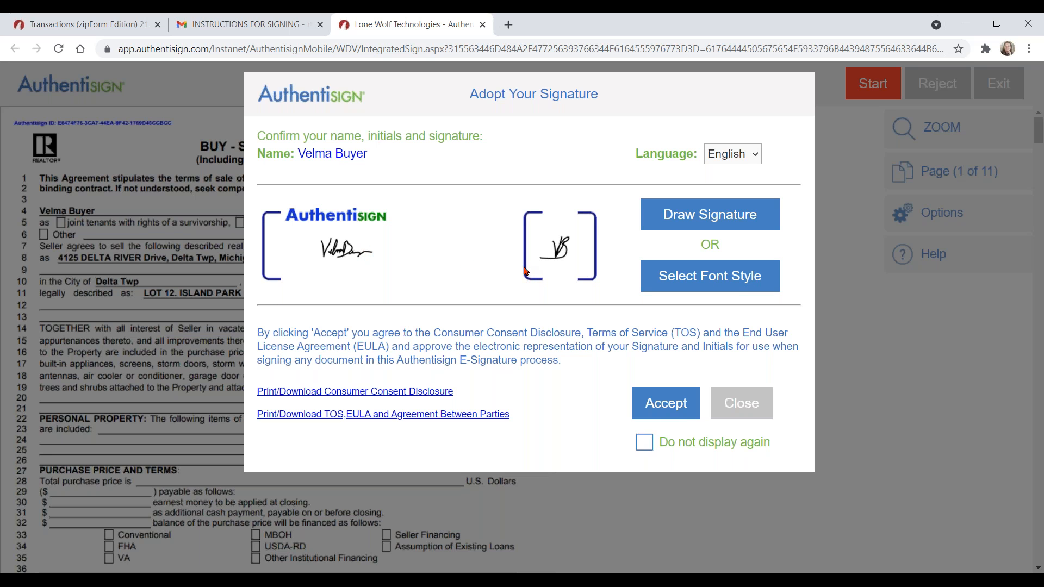
pyautogui.click(665, 403)
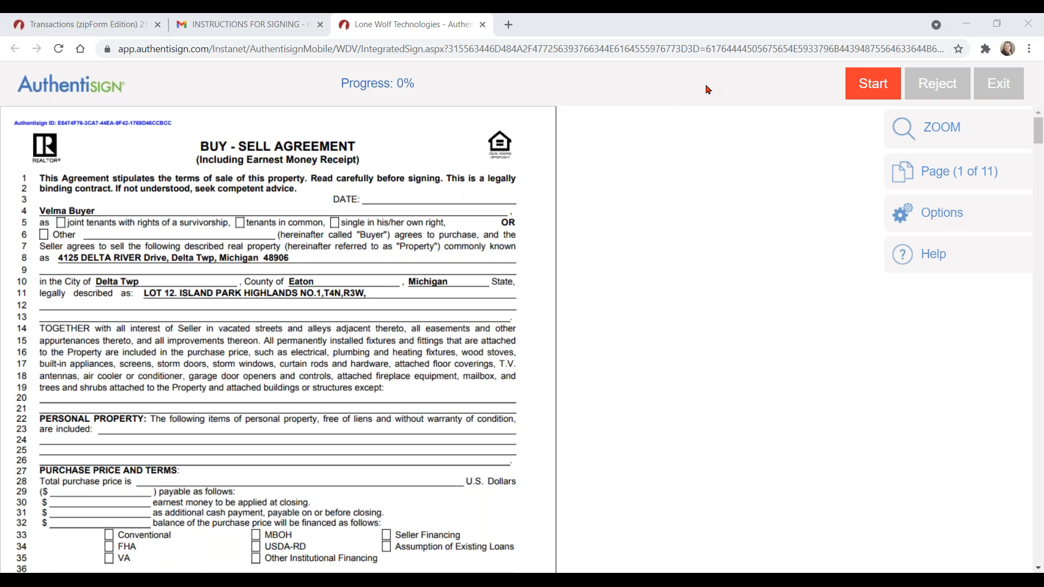
# Step: Apply the buyer's initials and signatures on pages 1 through 7 of the guided signing
pyautogui.click(874, 86)
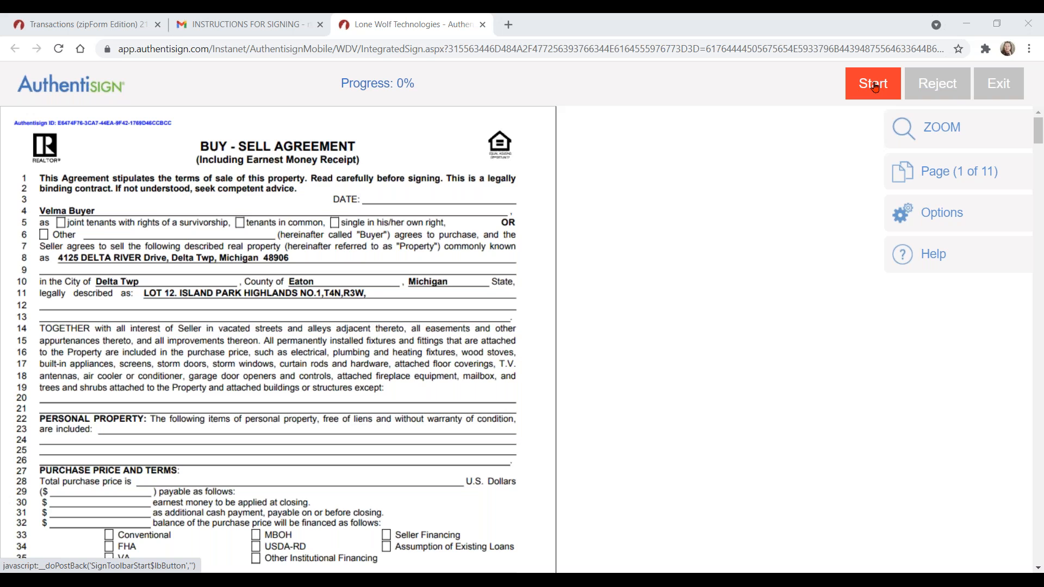
pyautogui.click(876, 87)
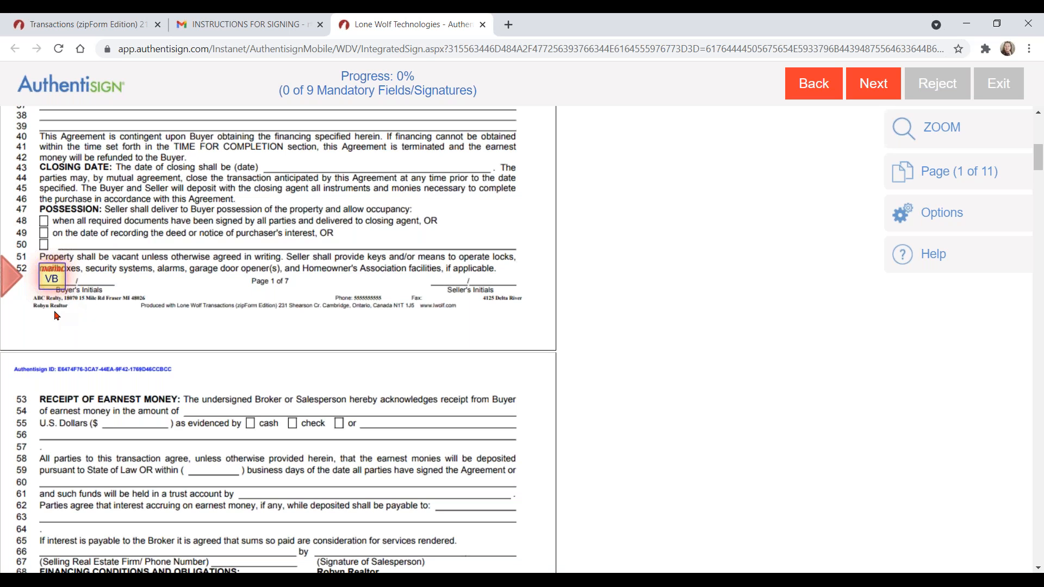
pyautogui.click(55, 281)
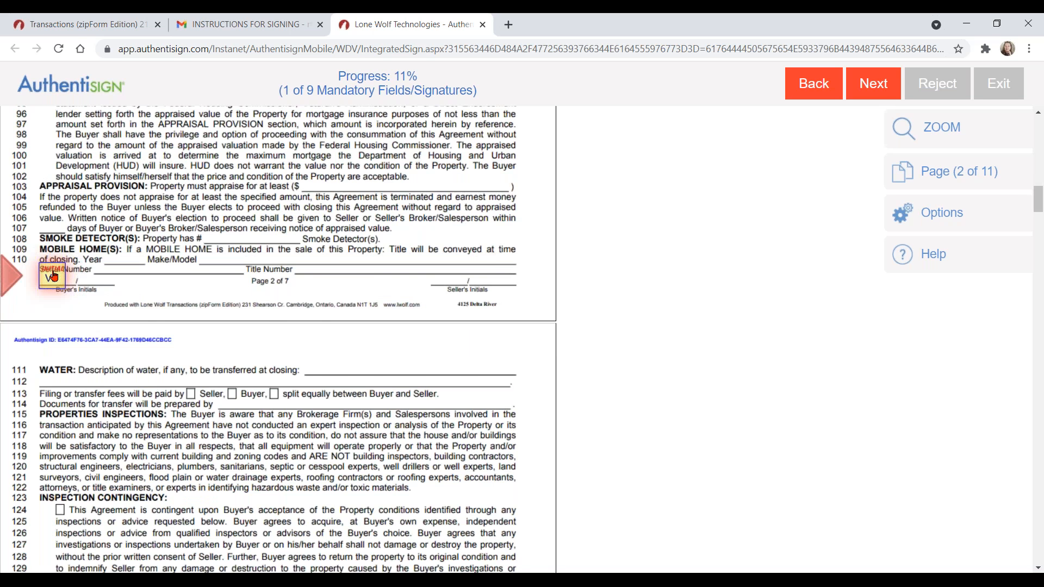
pyautogui.click(53, 277)
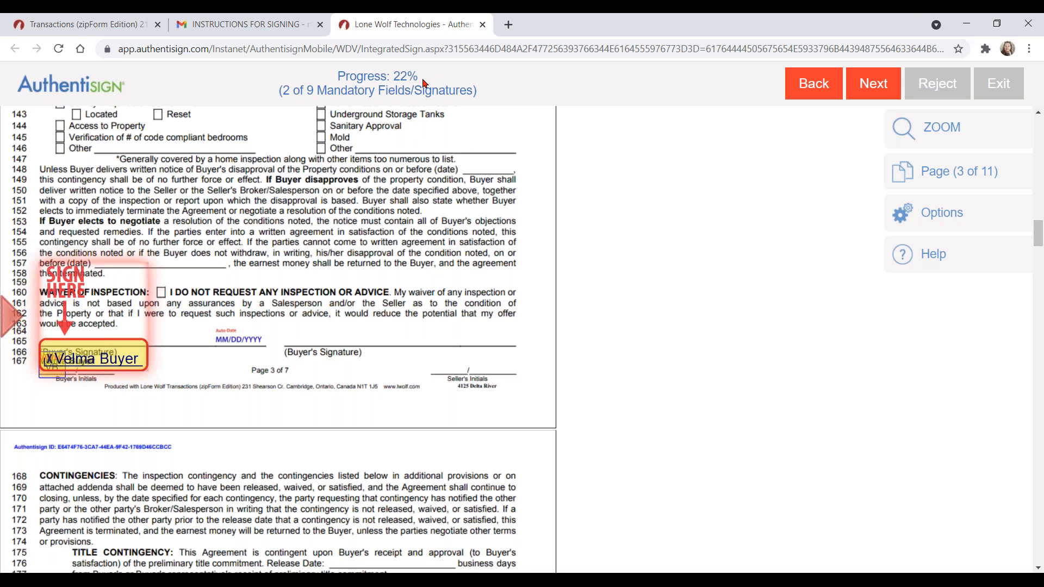
pyautogui.click(88, 353)
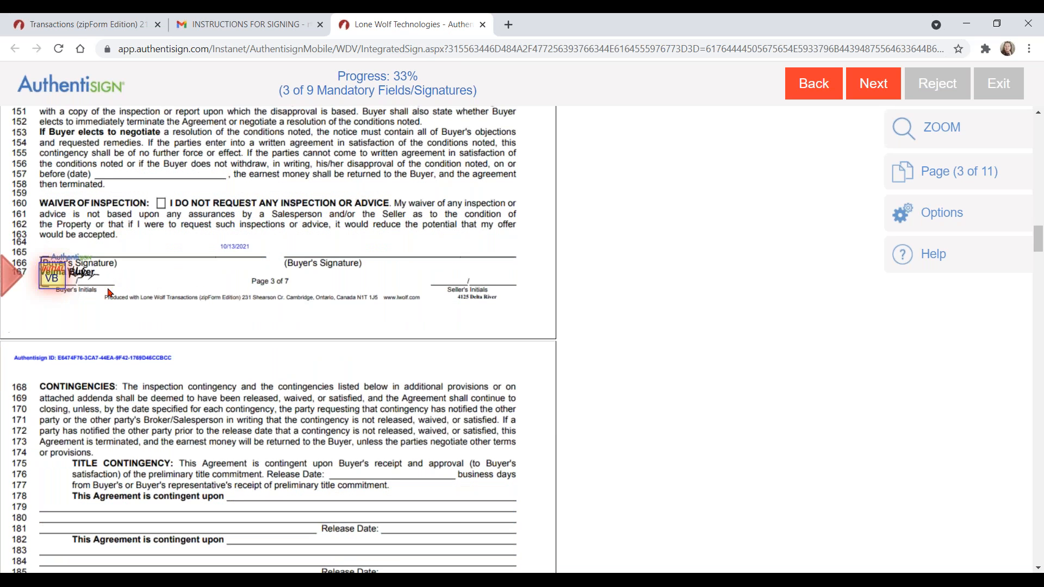
pyautogui.click(46, 278)
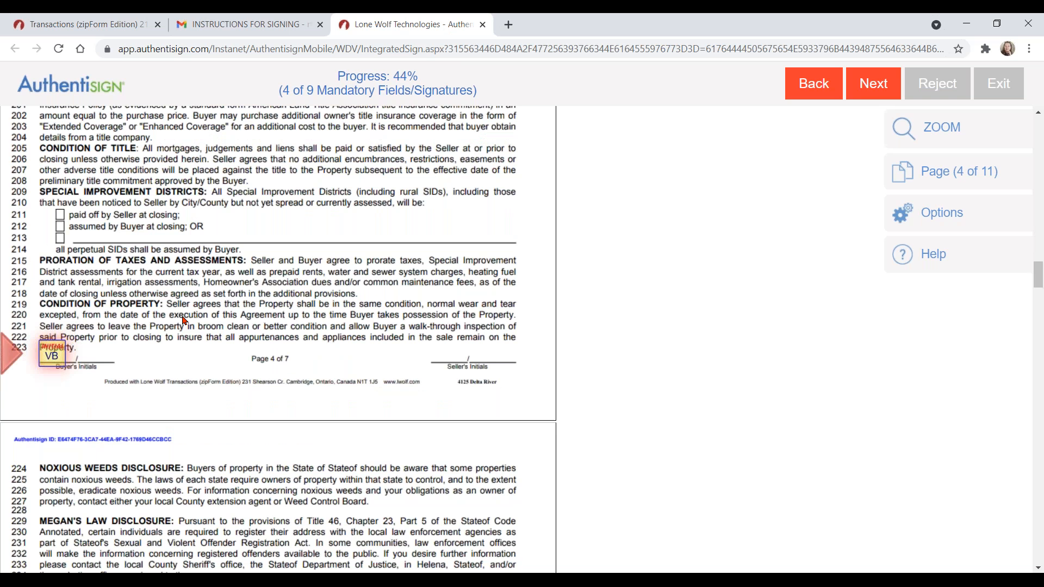
pyautogui.click(59, 281)
pyautogui.click(53, 276)
pyautogui.click(50, 304)
pyautogui.click(84, 275)
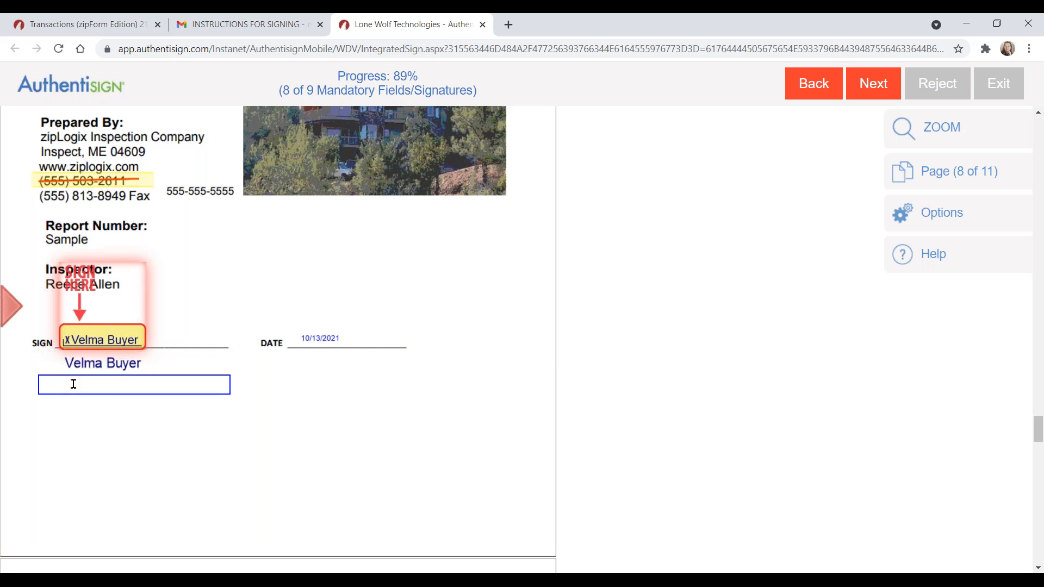
# Step: Type the note 'garage door was broken' under the inspection report signature and sign it
pyautogui.click(74, 383)
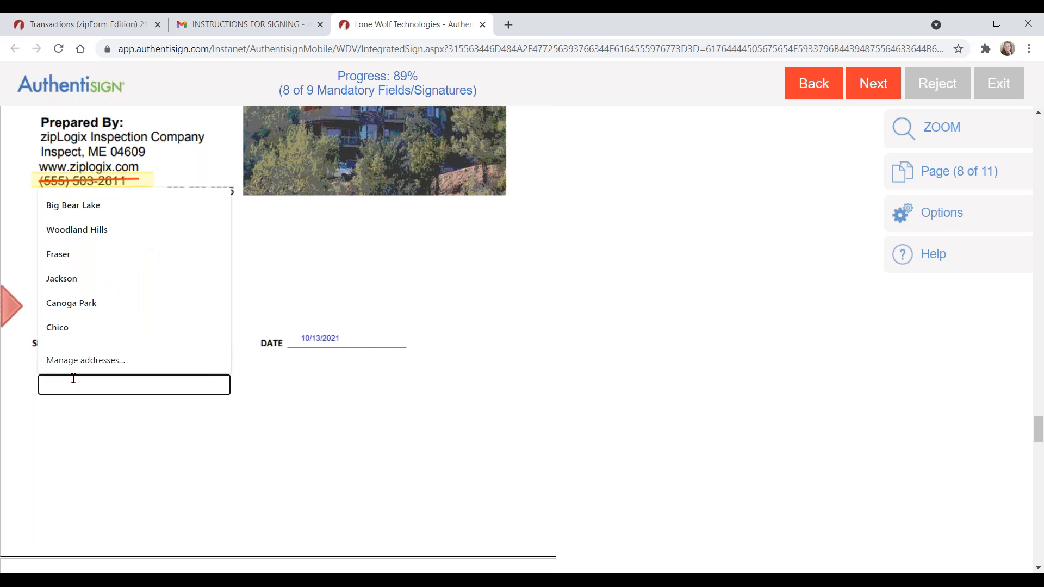
pyautogui.click(76, 418)
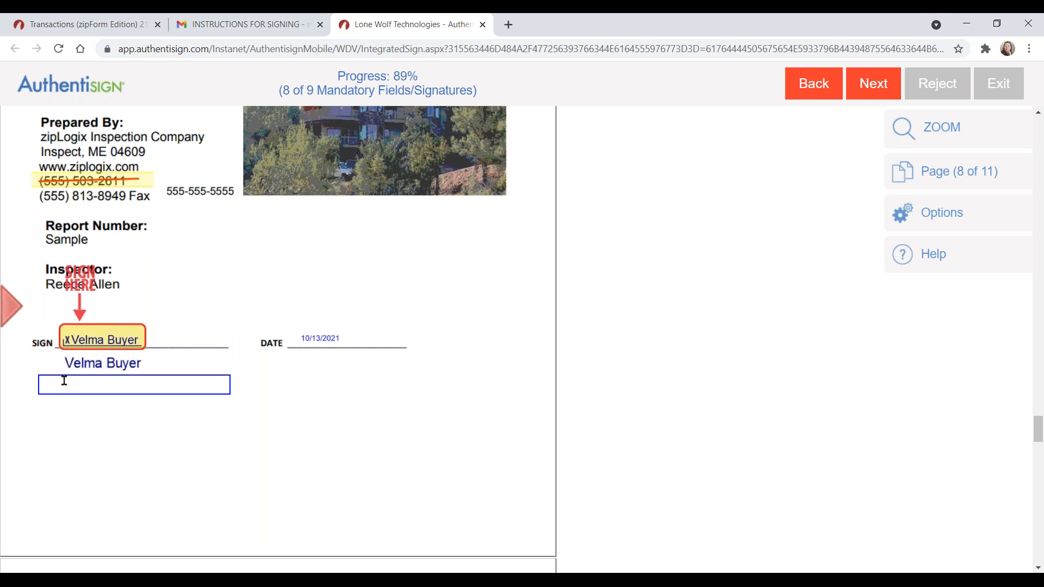
pyautogui.click(104, 386)
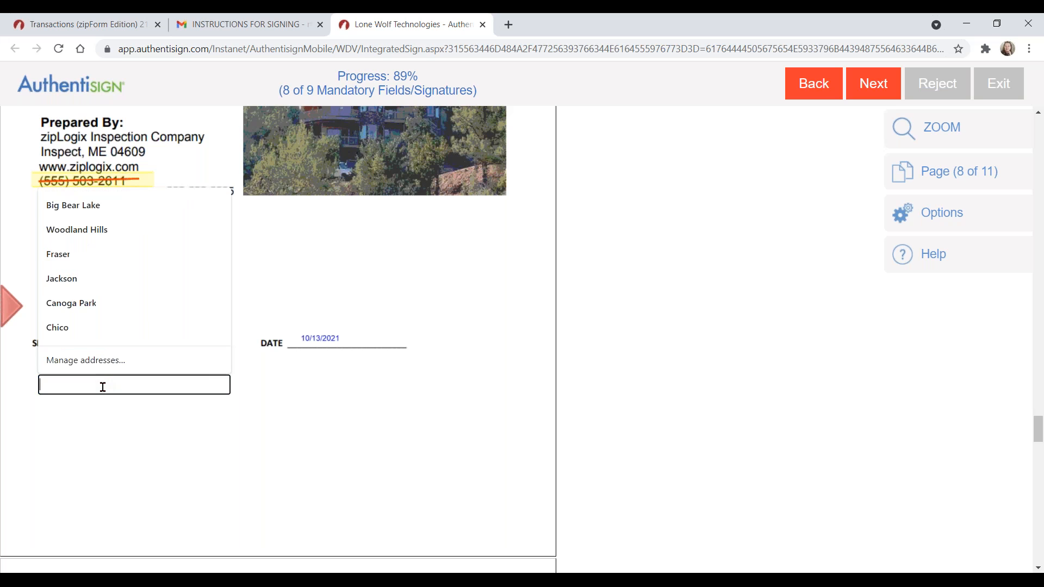
pyautogui.write('garage')
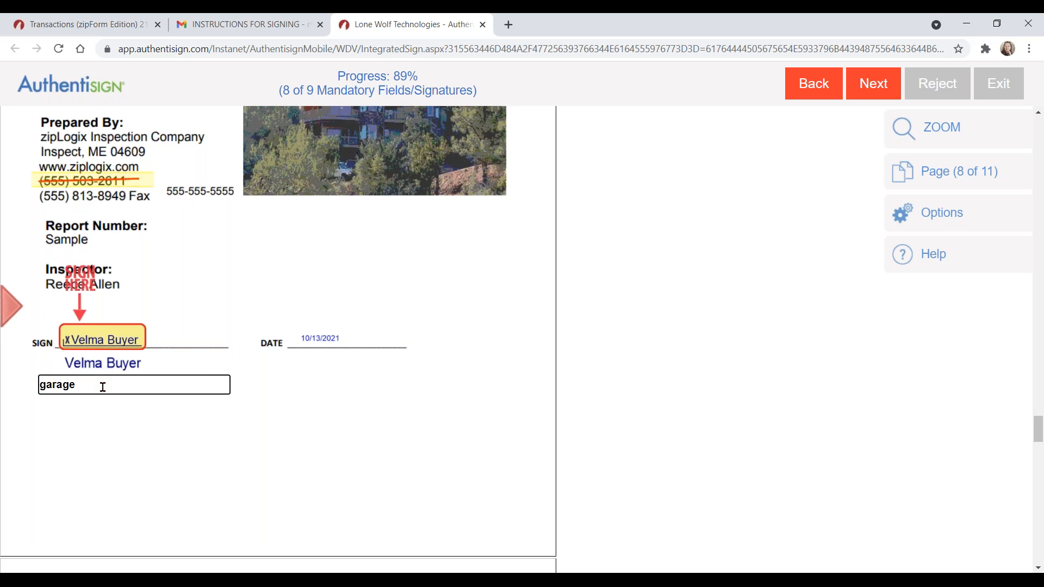
pyautogui.write(' door was broken')
pyautogui.click(108, 336)
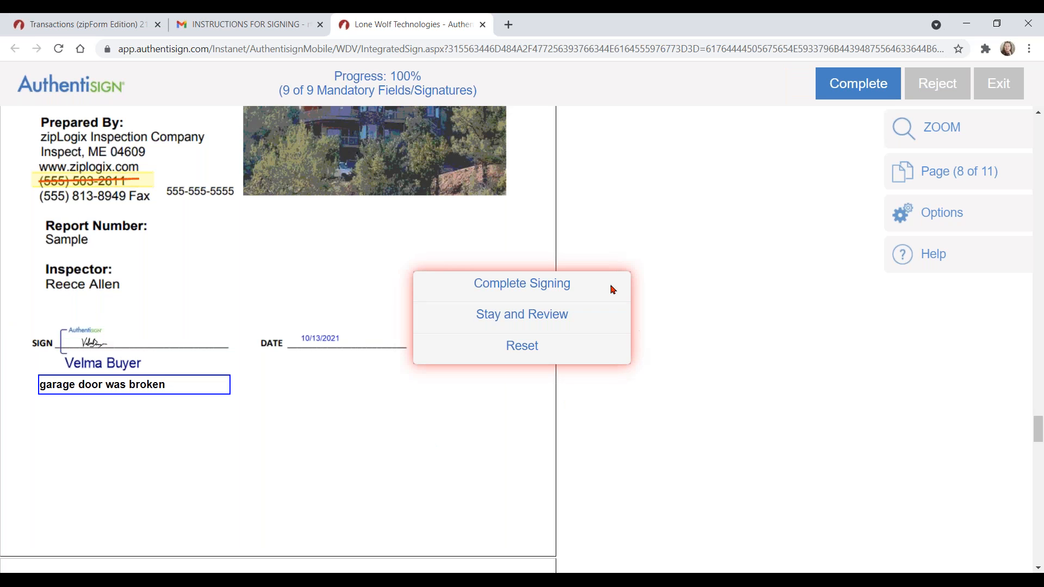
# Step: Choose Complete Signing and acknowledge the thank-you confirmation with OK
pyautogui.click(586, 283)
pyautogui.click(576, 316)
pyautogui.click(555, 346)
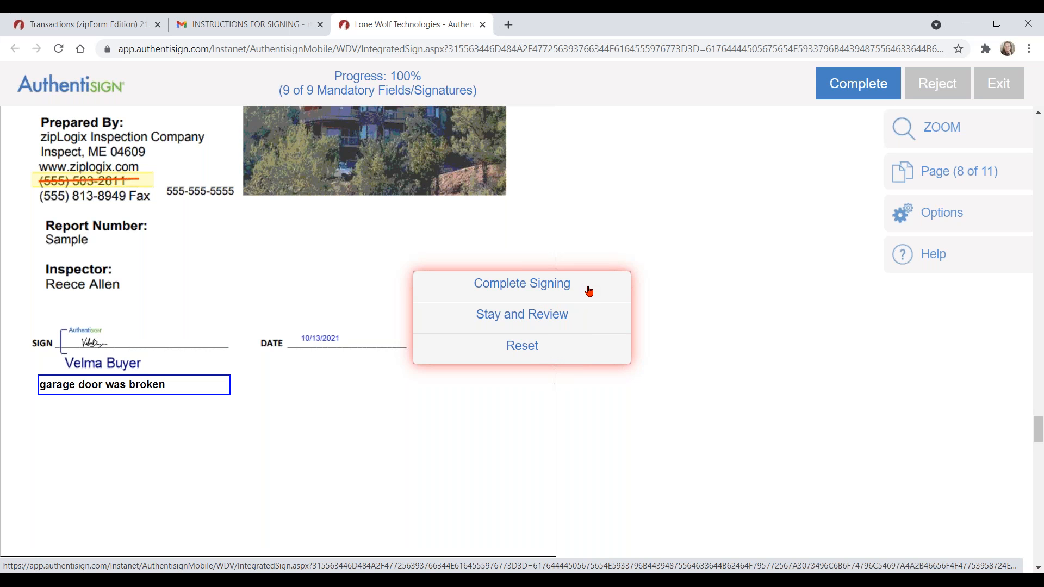
pyautogui.click(542, 285)
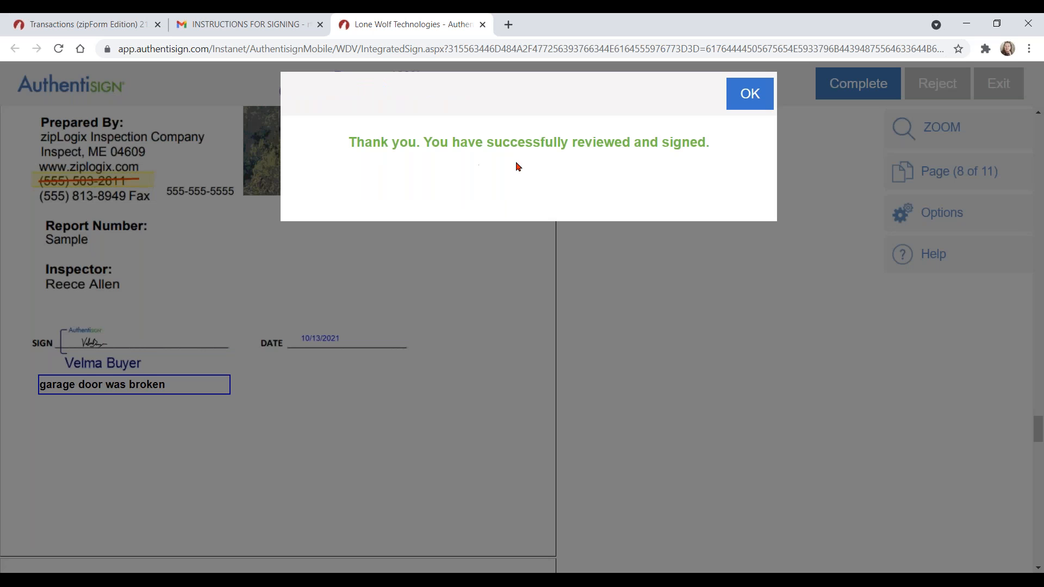
pyautogui.click(747, 96)
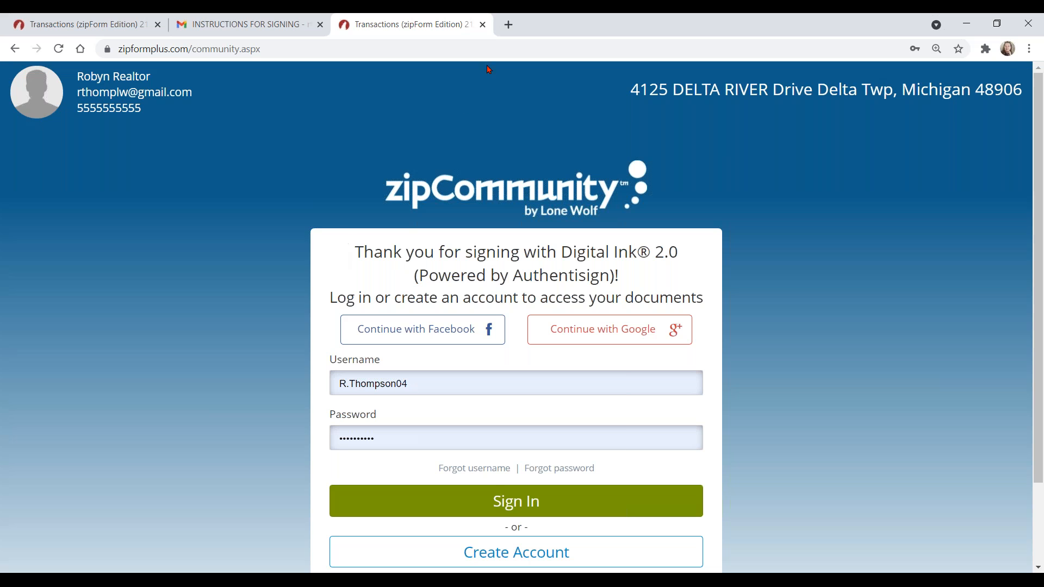
pyautogui.click(482, 25)
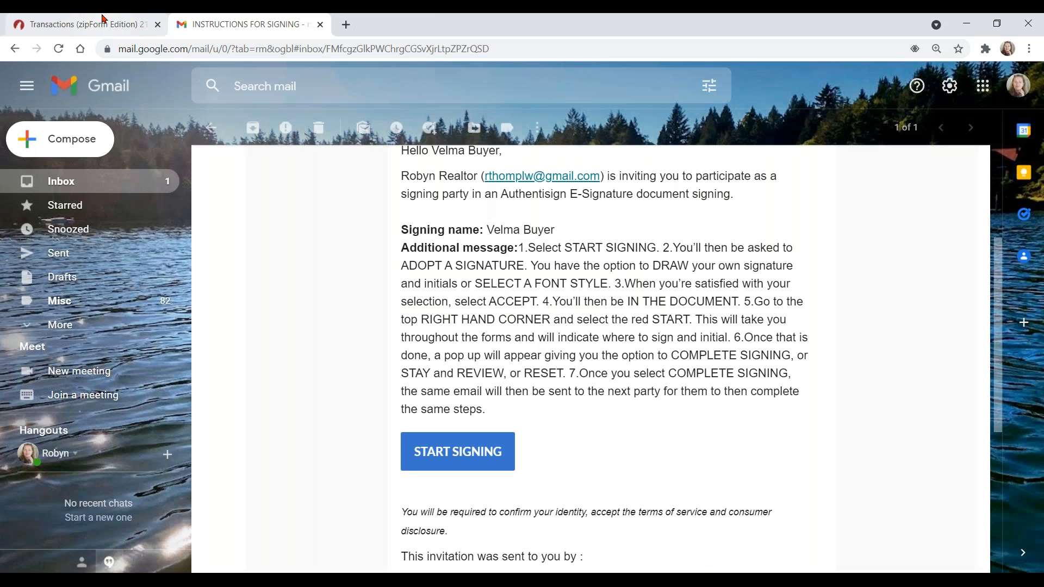
pyautogui.click(104, 20)
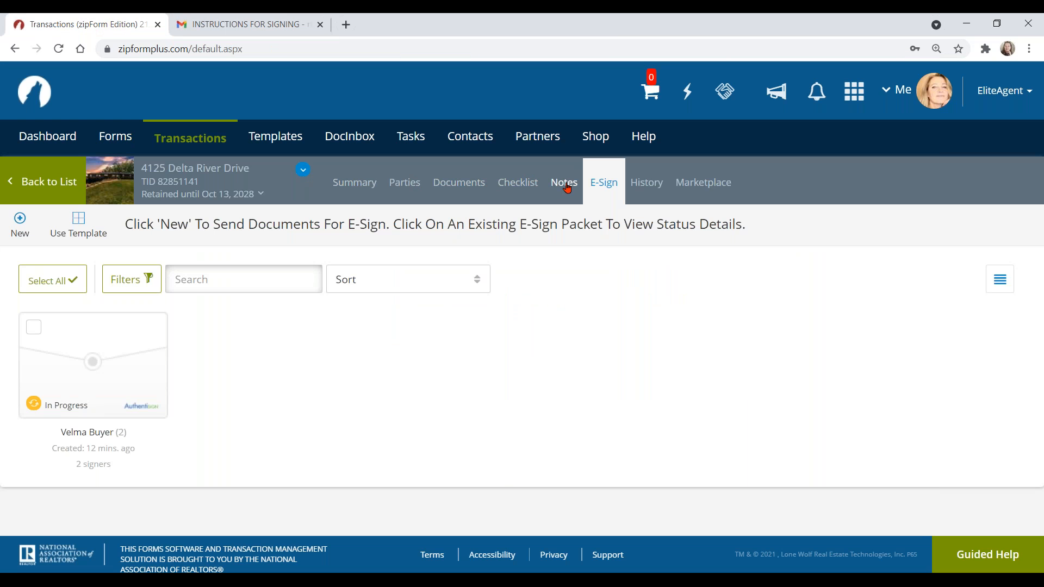
pyautogui.click(359, 188)
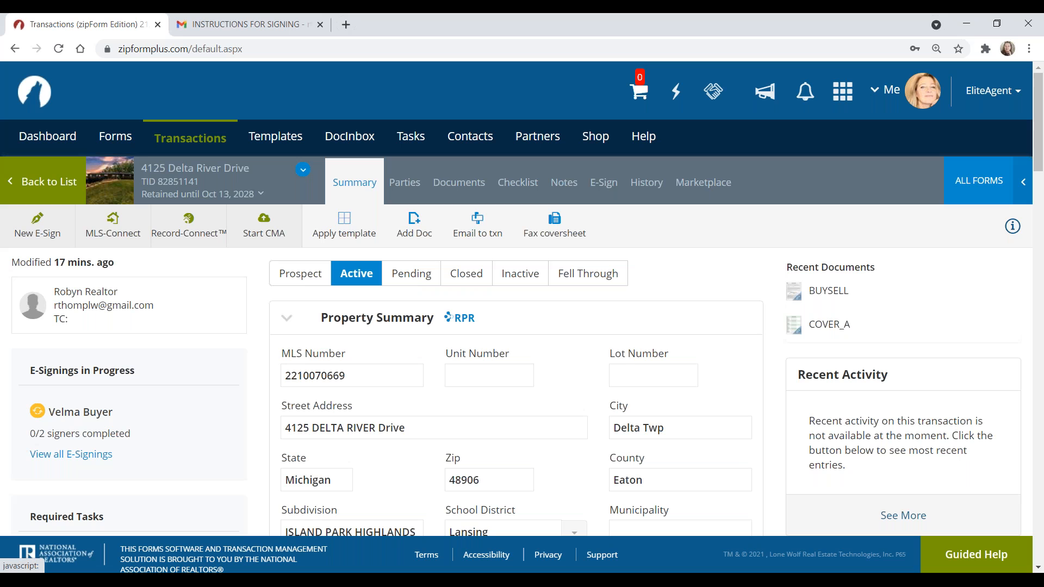
pyautogui.click(606, 182)
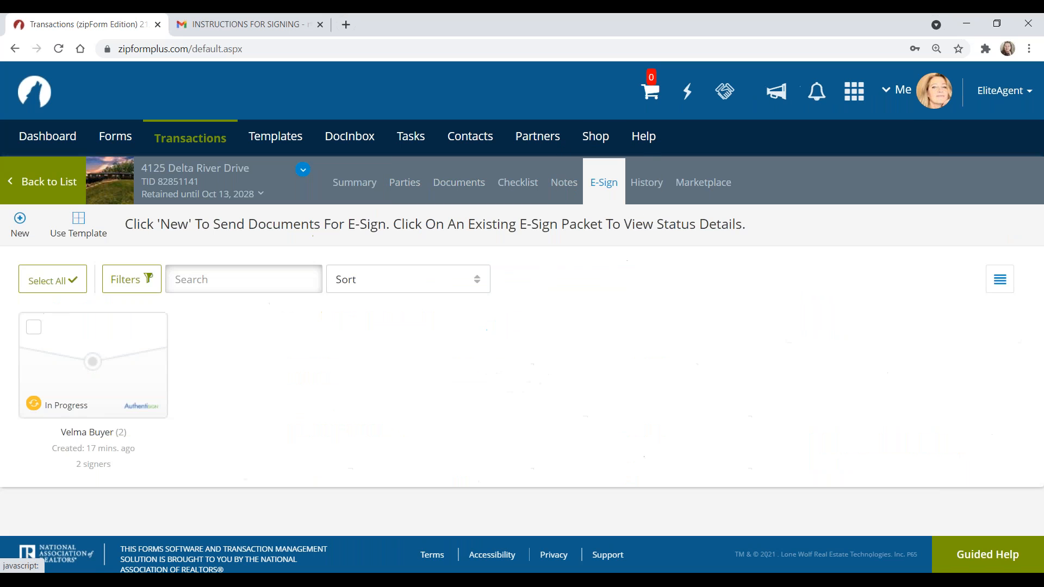
pyautogui.click(90, 372)
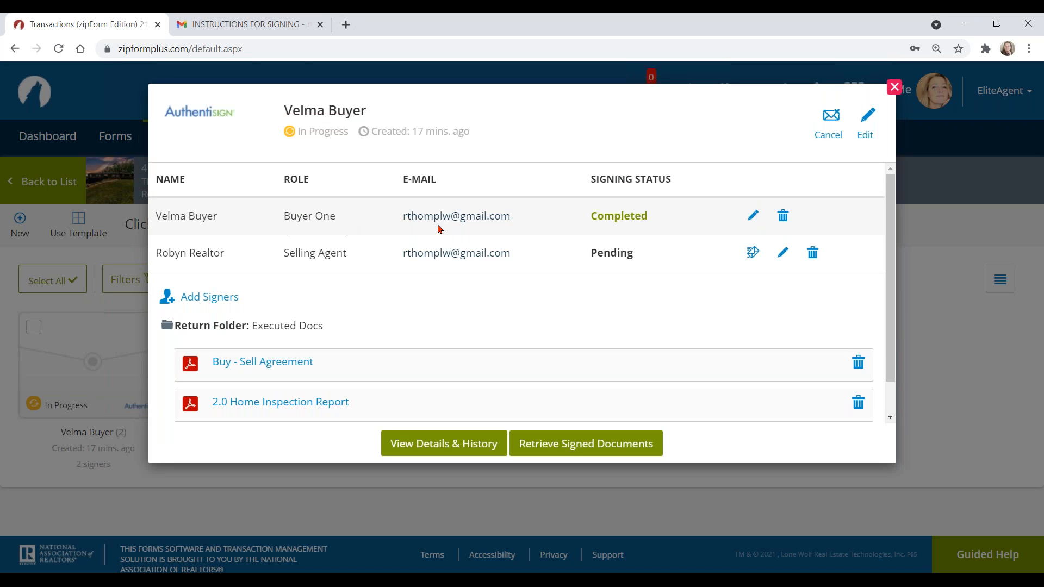
# Step: Review signer status showing the buyer Completed and the agent Pending, then close the packet details
pyautogui.click(661, 219)
pyautogui.click(784, 254)
pyautogui.click(784, 254)
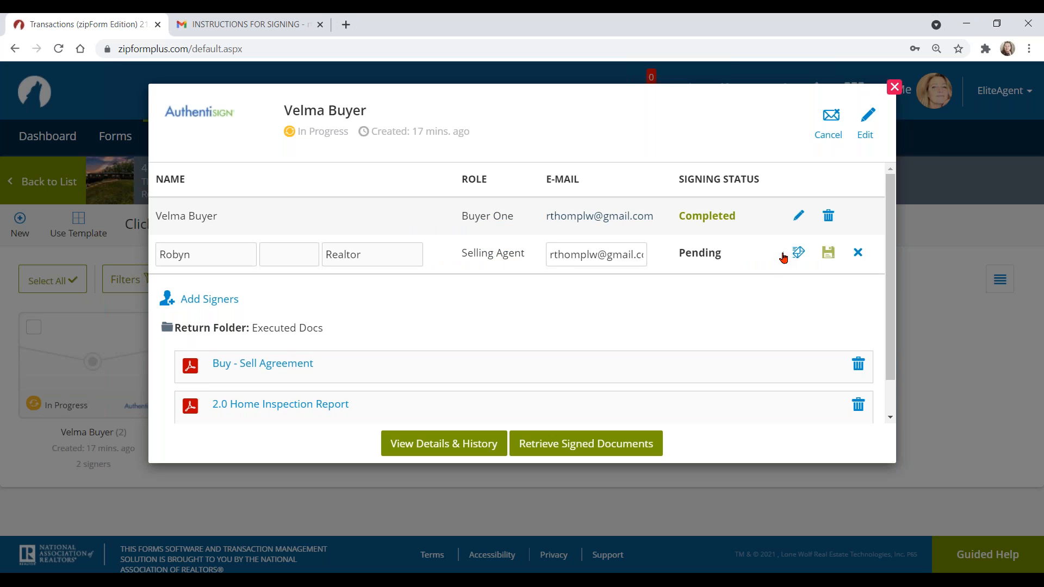
pyautogui.click(858, 252)
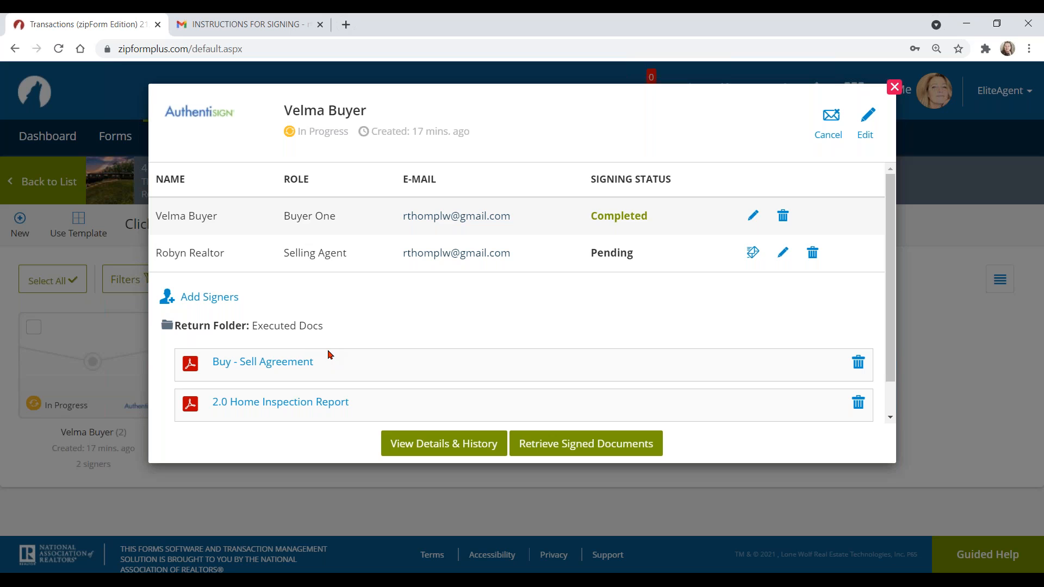
pyautogui.click(320, 365)
pyautogui.click(894, 87)
pyautogui.click(894, 87)
pyautogui.click(253, 25)
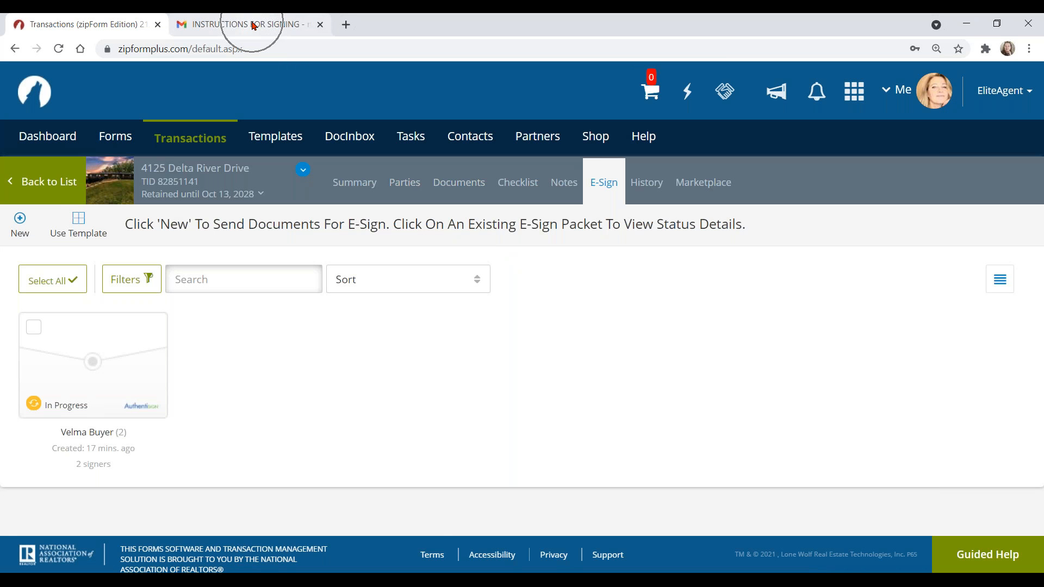
# Step: Read the Authentisign update email, then open the buyer's e-sign invitation and start signing
pyautogui.click(78, 183)
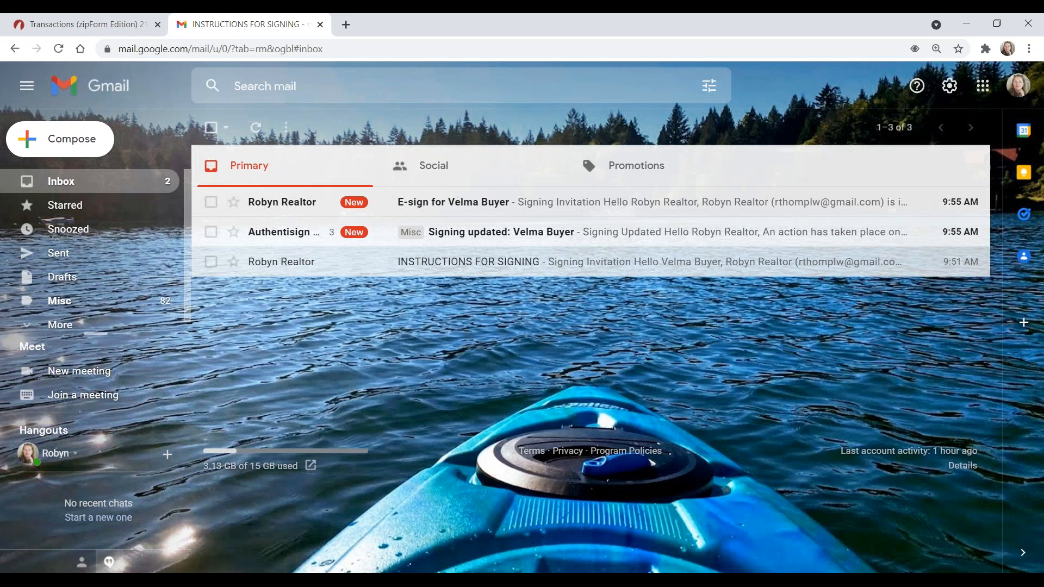
pyautogui.moveTo(284, 239)
pyautogui.click(282, 237)
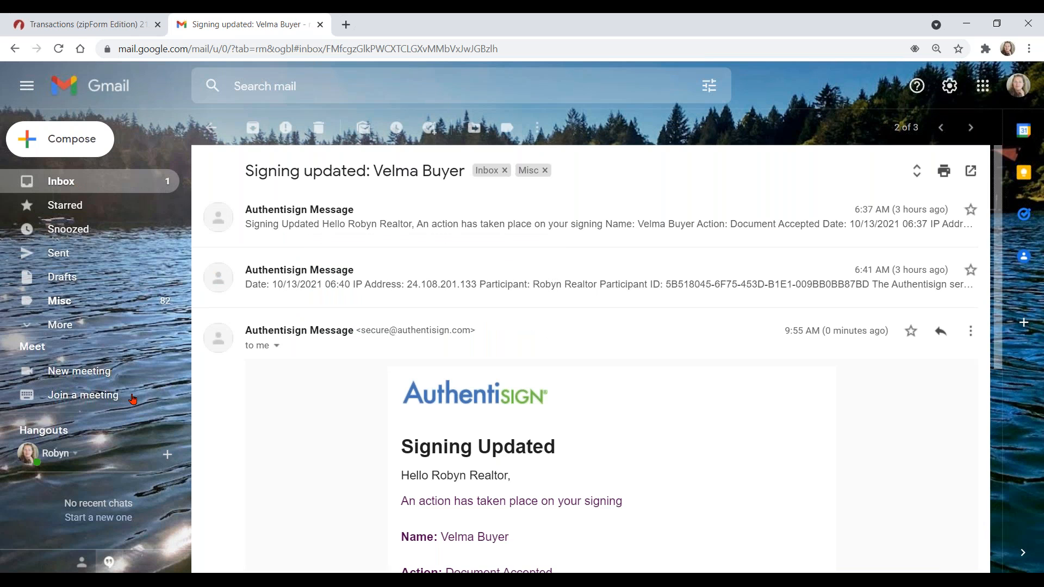
pyautogui.scroll(-3, 630, 417)
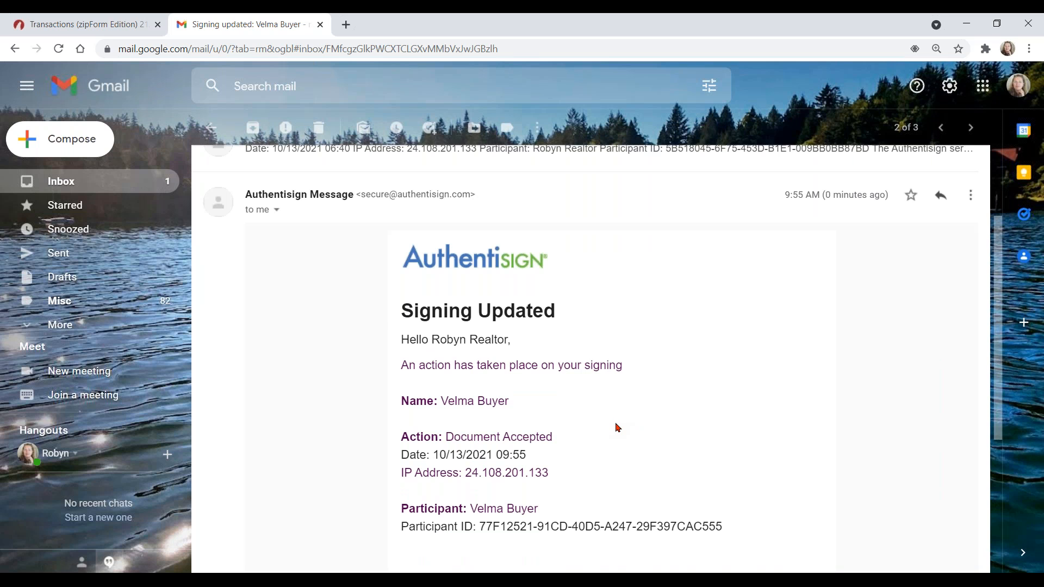
pyautogui.scroll(-1, 618, 427)
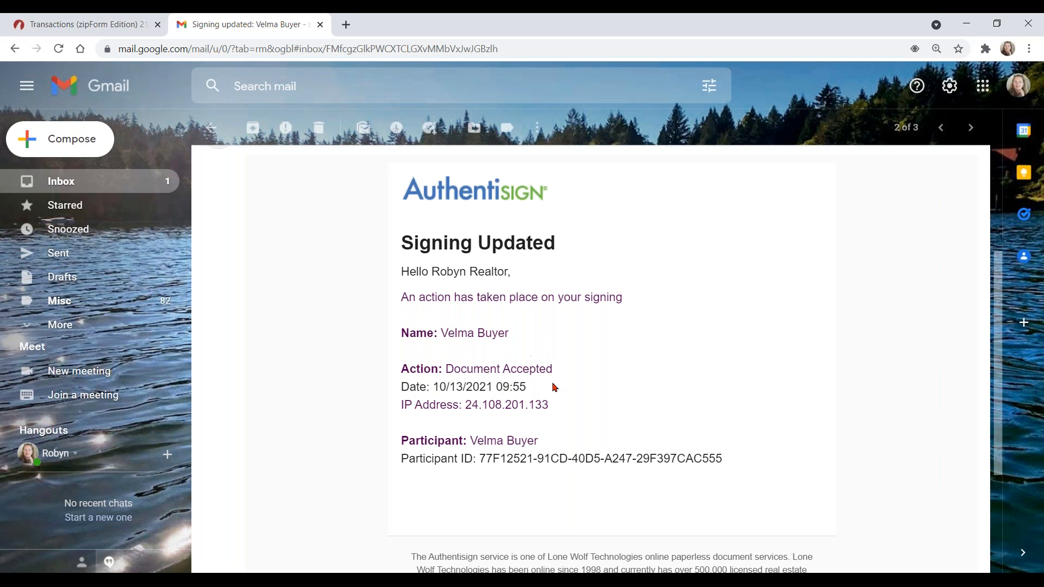
pyautogui.scroll(1, 555, 387)
pyautogui.scroll(1, 556, 388)
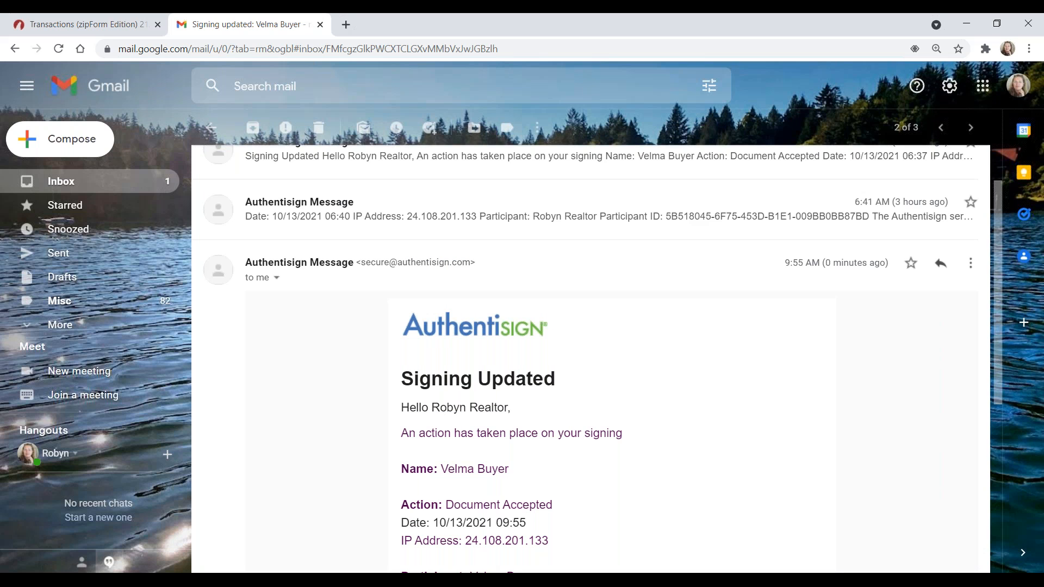
pyautogui.click(66, 183)
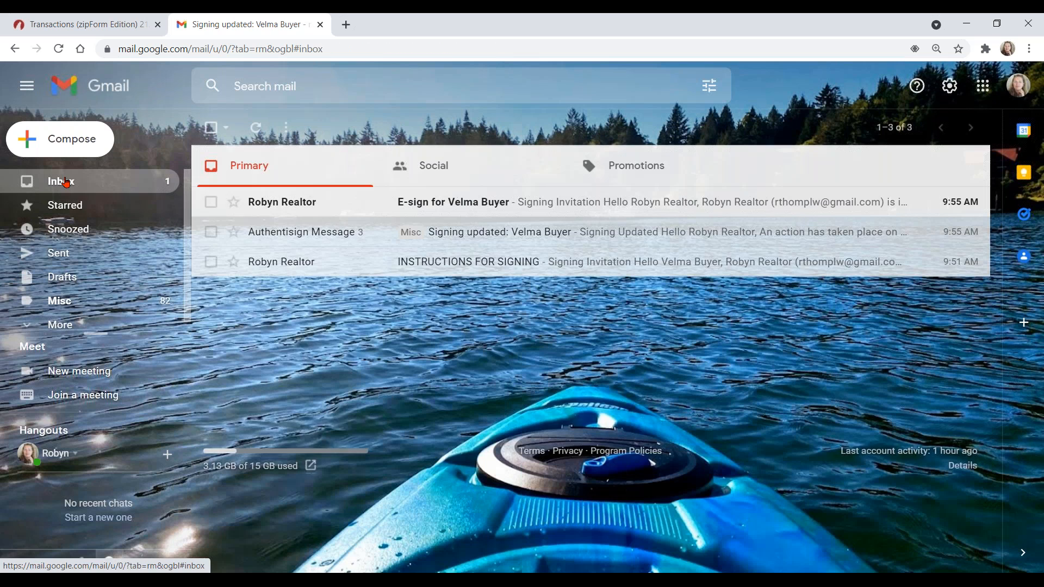
pyautogui.click(288, 205)
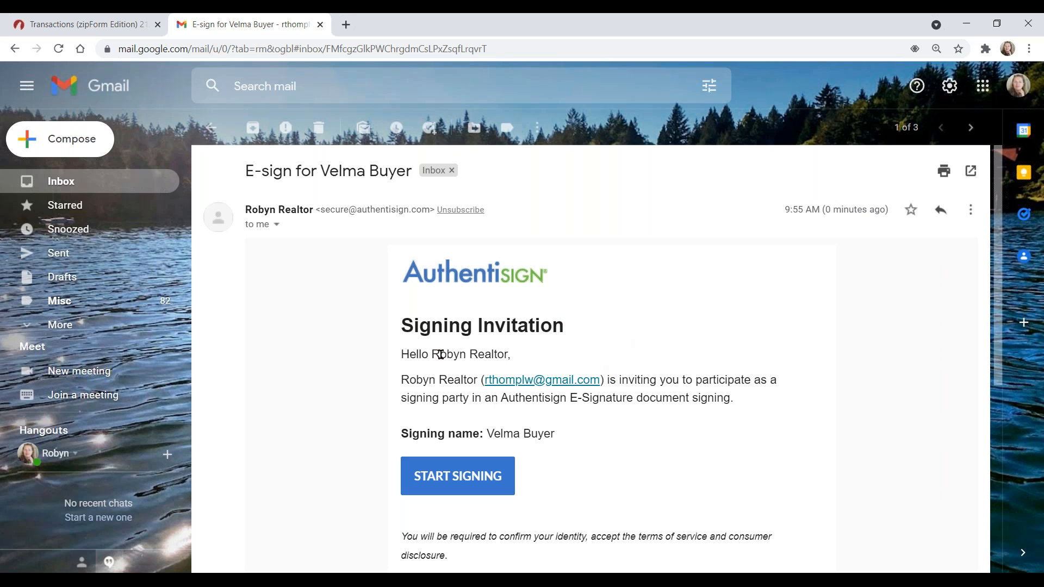
pyautogui.click(466, 477)
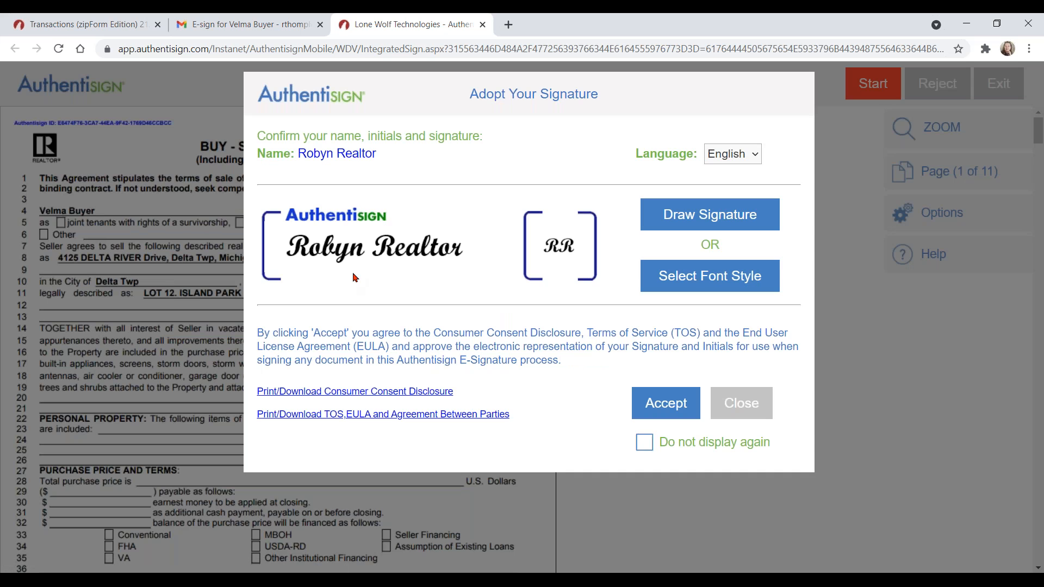
# Step: Adopt a script-font signature style and accept the signing terms in Authentisign
pyautogui.click(725, 277)
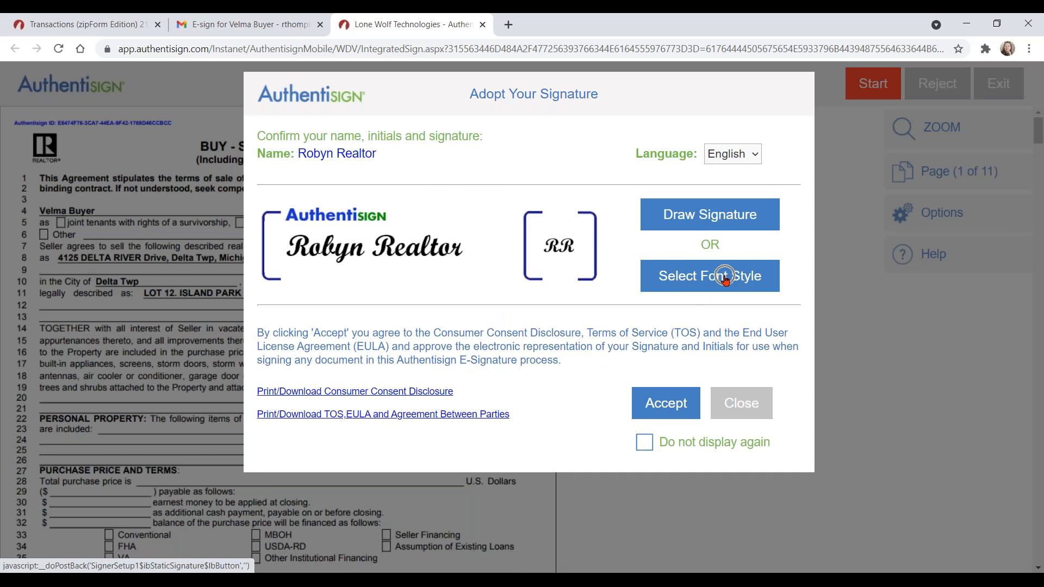
pyautogui.click(291, 416)
pyautogui.click(707, 103)
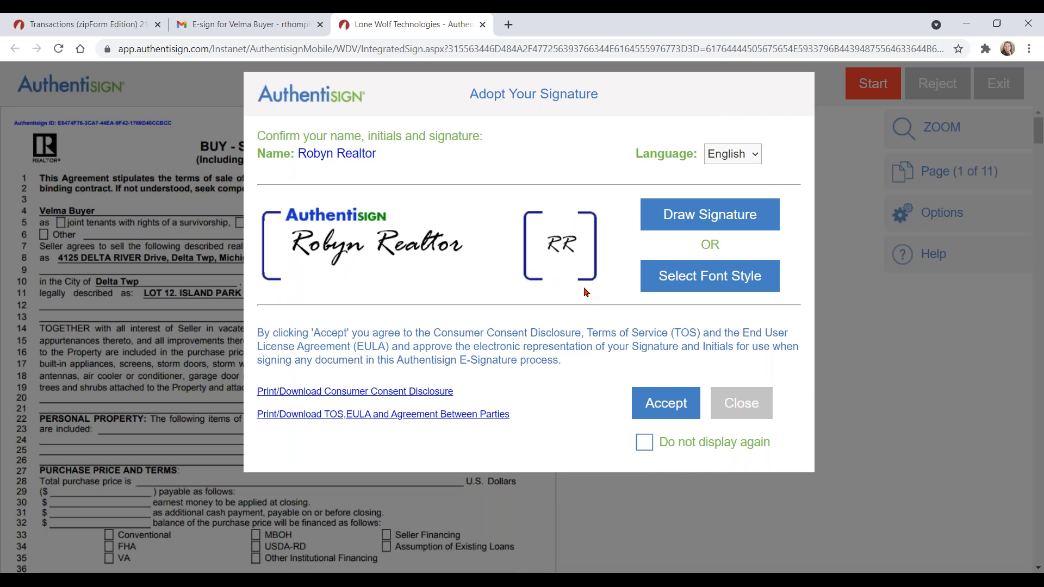
pyautogui.click(667, 405)
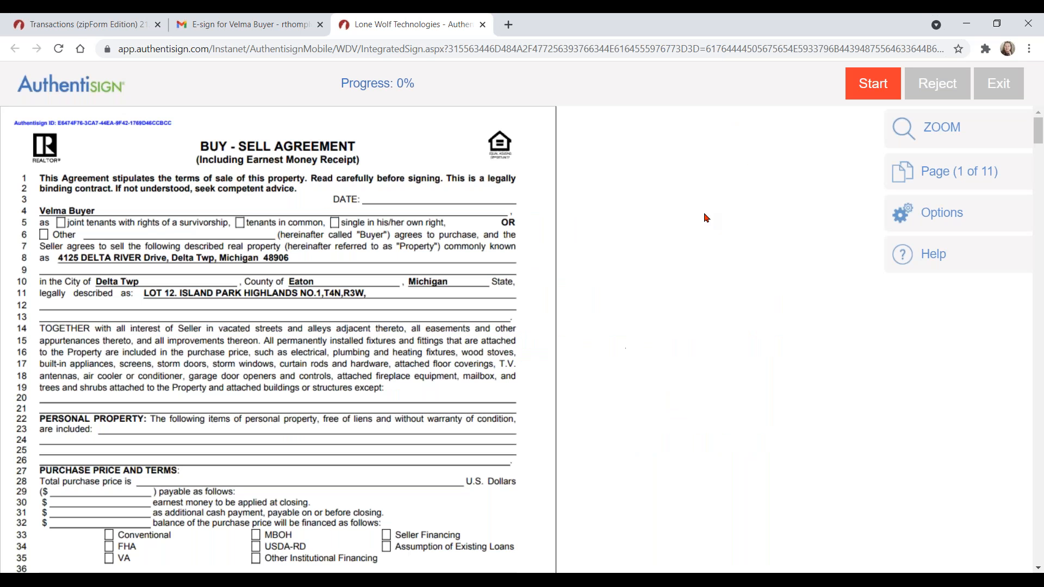
# Step: Sign the selling agent's fields on pages 2 and 8, complete signing, and dismiss the thank-you message
pyautogui.click(878, 86)
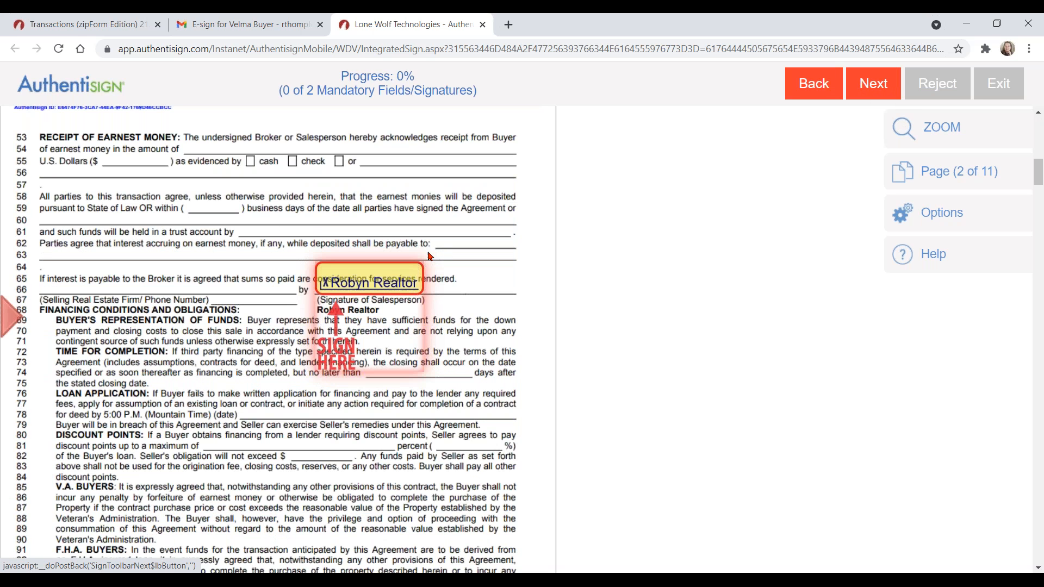
pyautogui.click(377, 283)
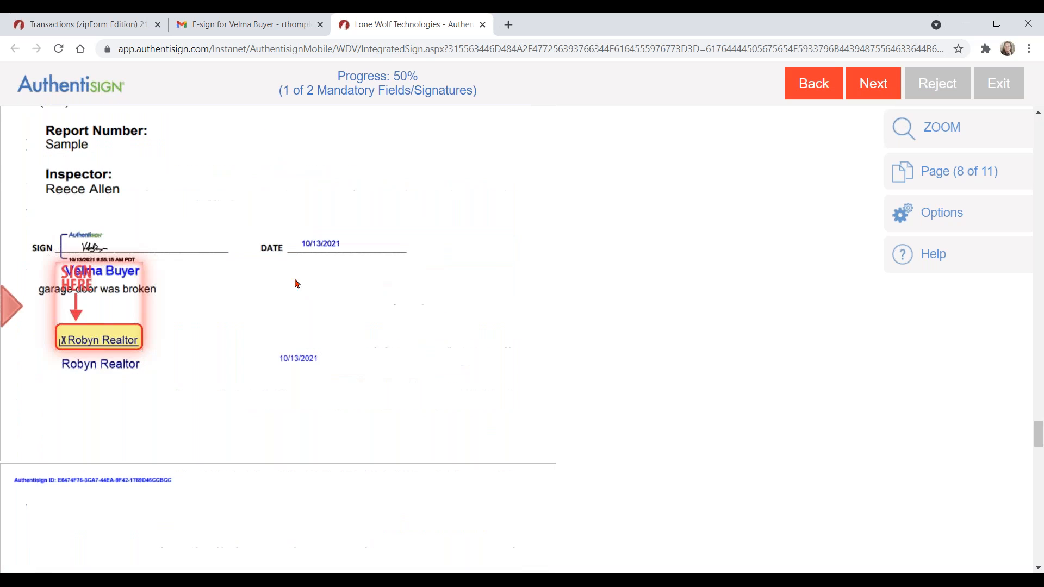
pyautogui.click(96, 338)
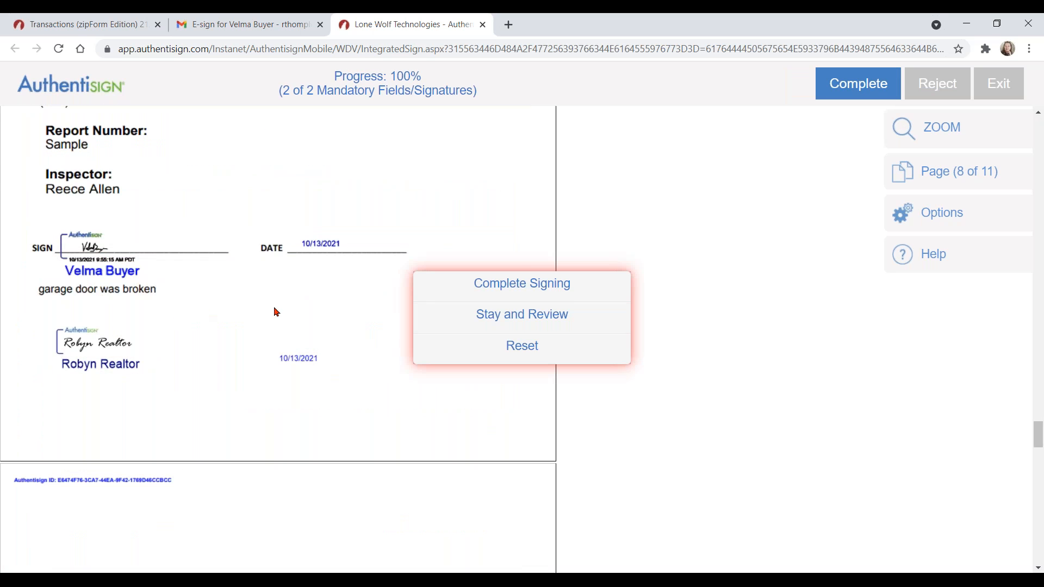
pyautogui.click(555, 284)
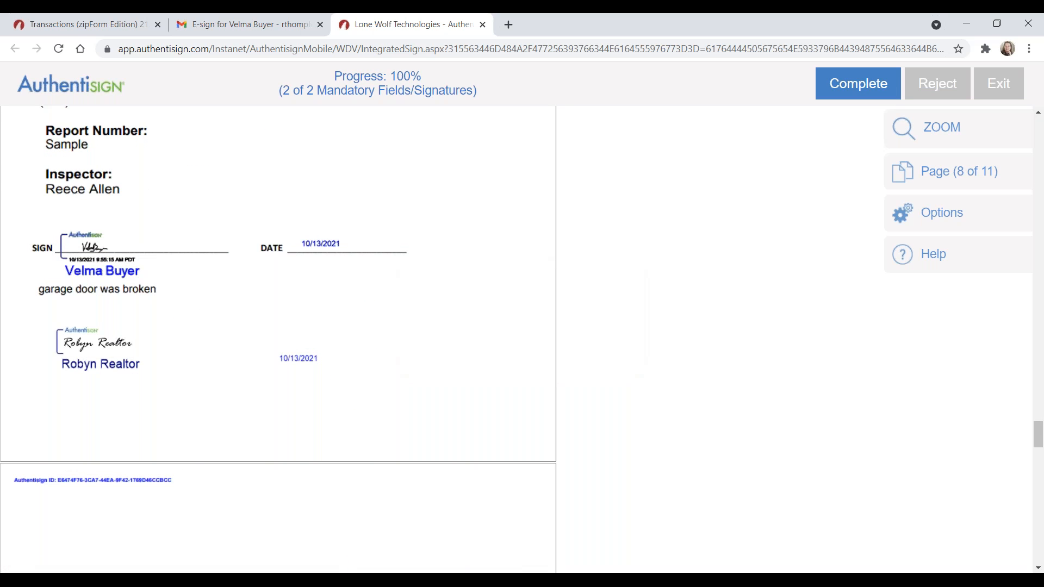
pyautogui.click(753, 94)
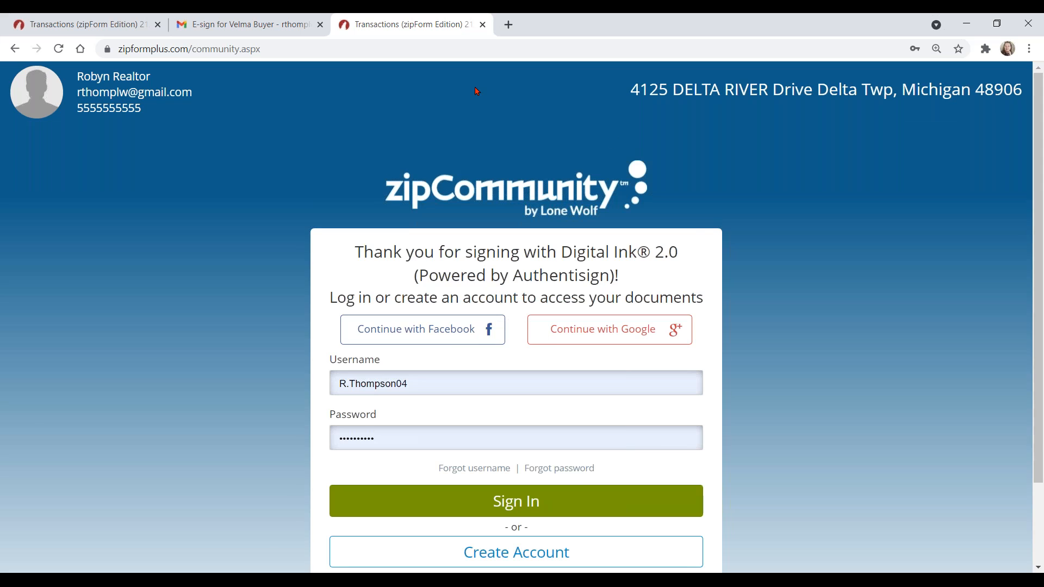
# Step: Refresh zipForm's E-Sign list and open the buyer's completed signing packet
pyautogui.click(483, 25)
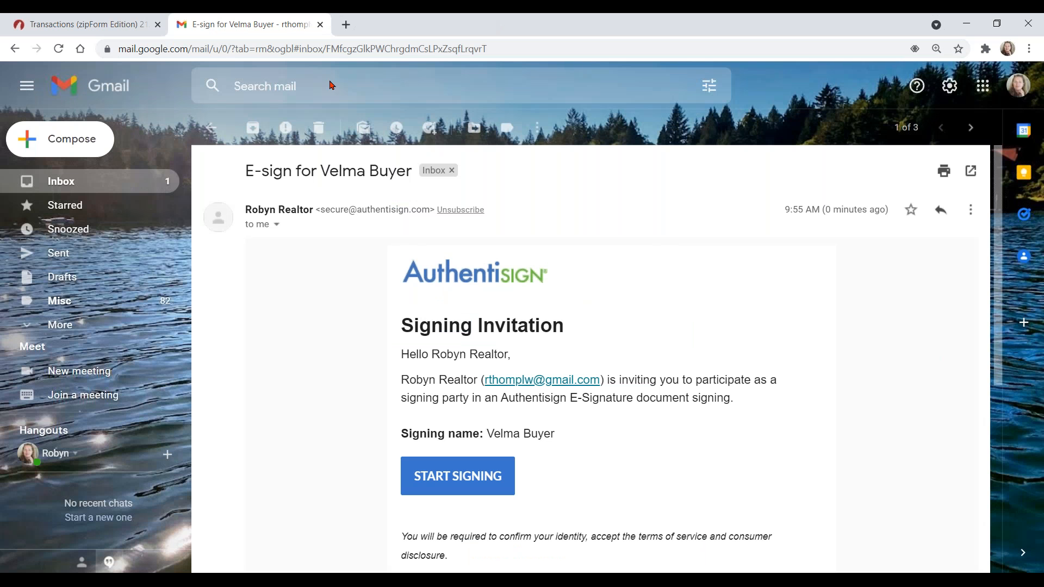
pyautogui.click(73, 27)
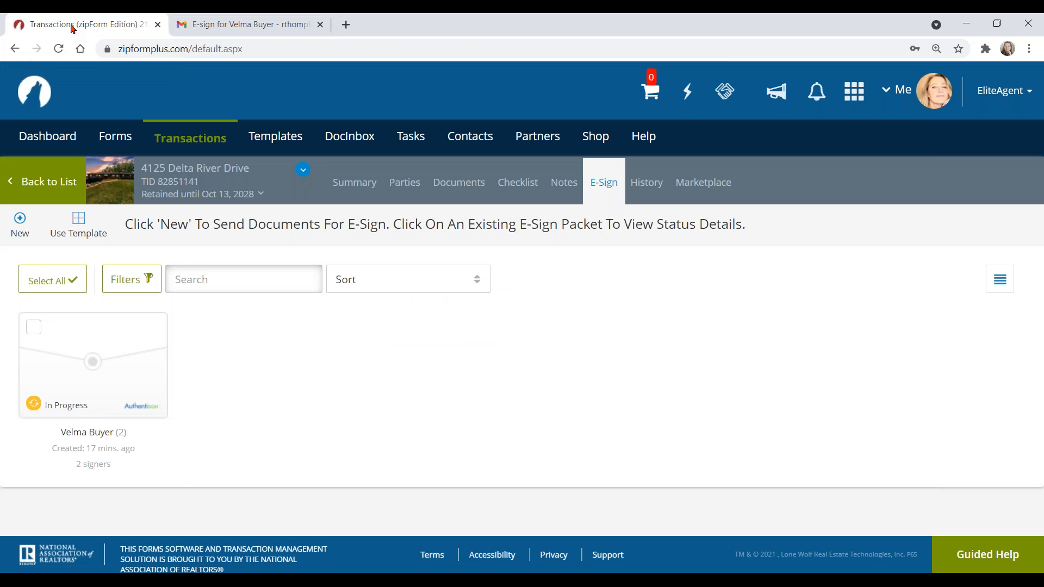
pyautogui.click(563, 188)
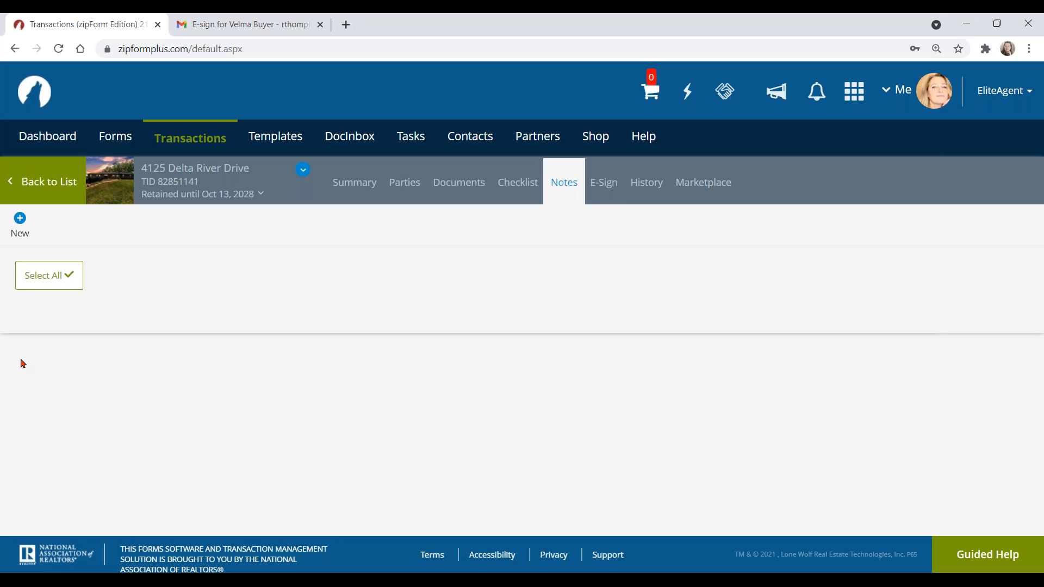
pyautogui.click(604, 182)
pyautogui.click(368, 185)
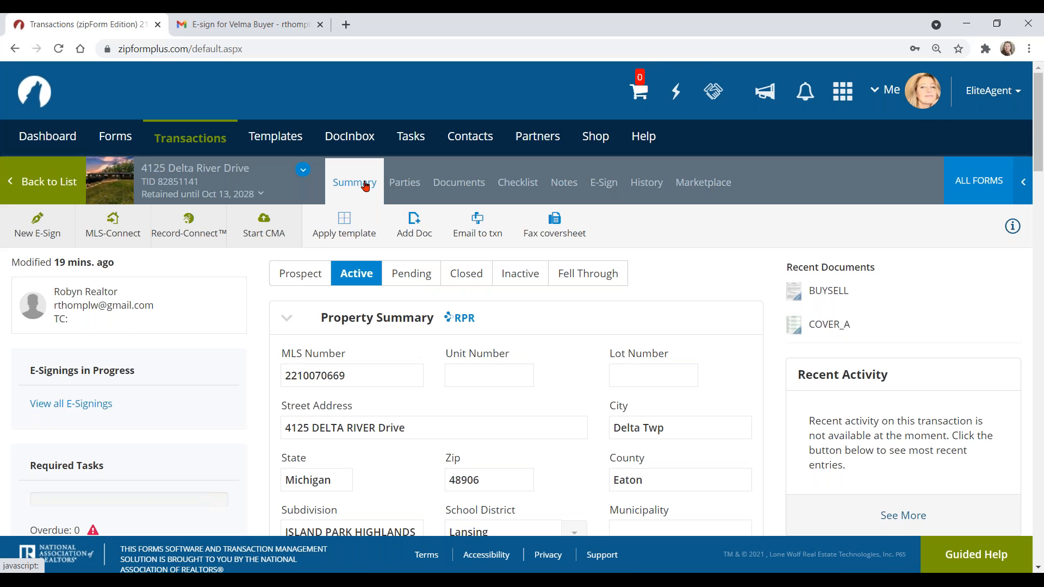
pyautogui.click(603, 182)
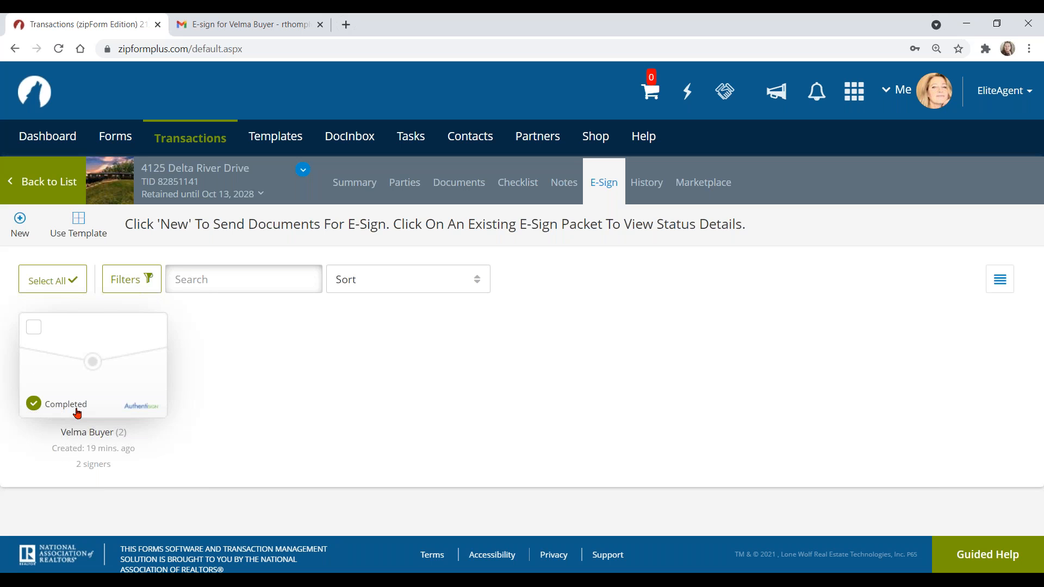
pyautogui.click(92, 362)
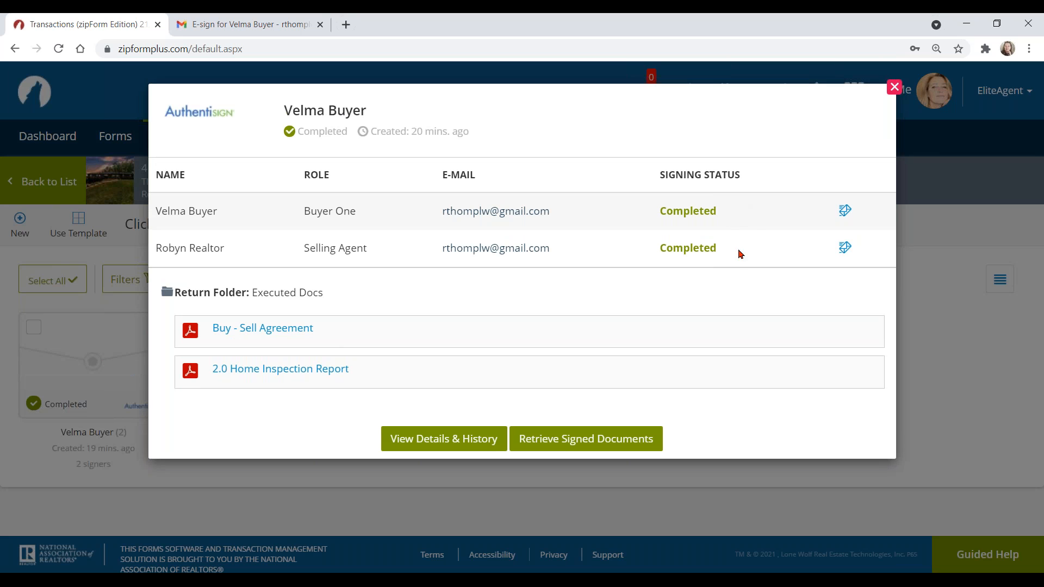
# Step: Review the packet's detailed history and audit trail, briefly expanding the New Signing Created note, then close it
pyautogui.click(451, 438)
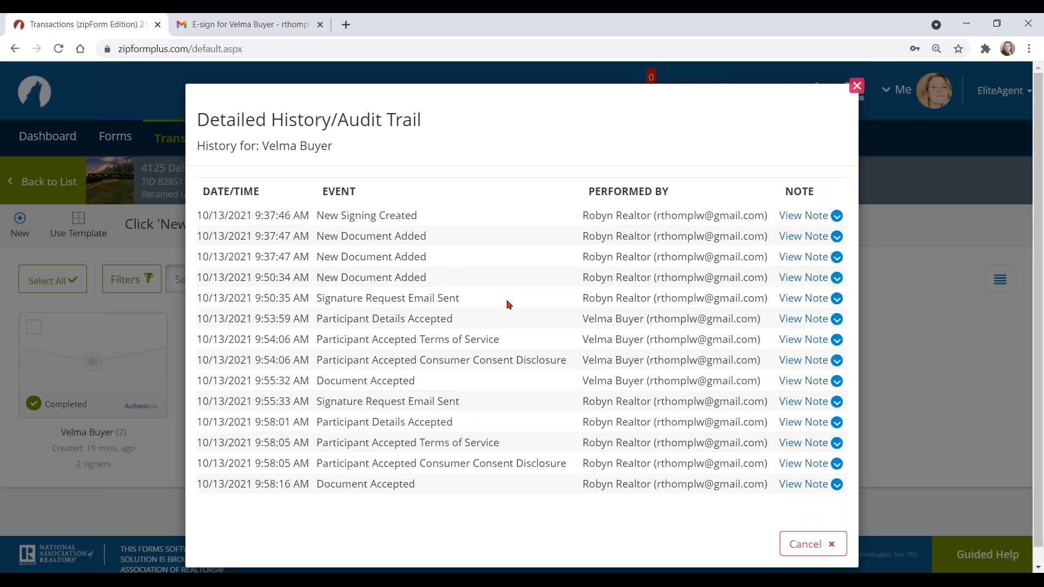
pyautogui.scroll(-1, 495, 255)
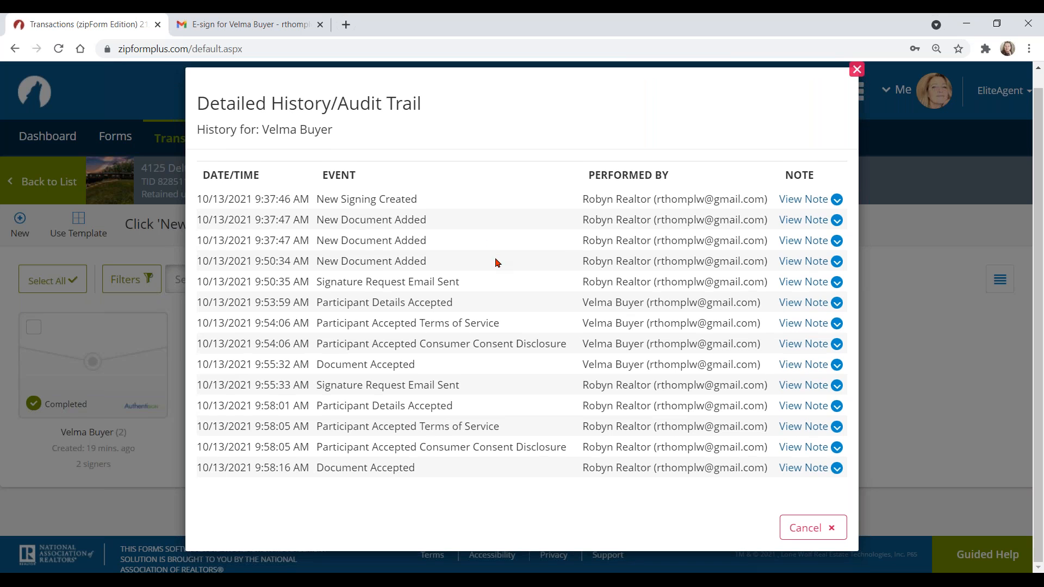
pyautogui.scroll(1, 495, 270)
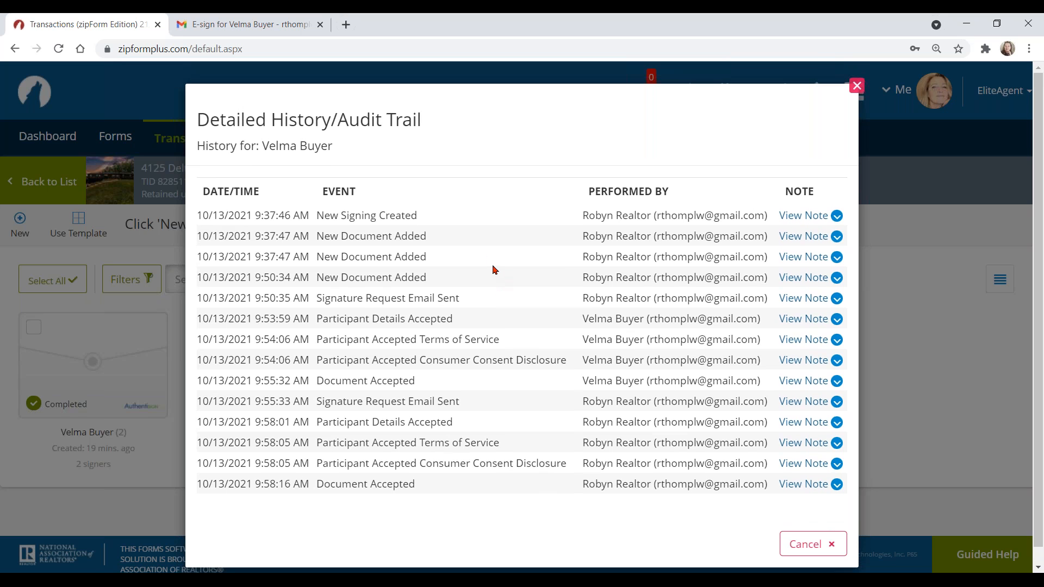
pyautogui.click(838, 218)
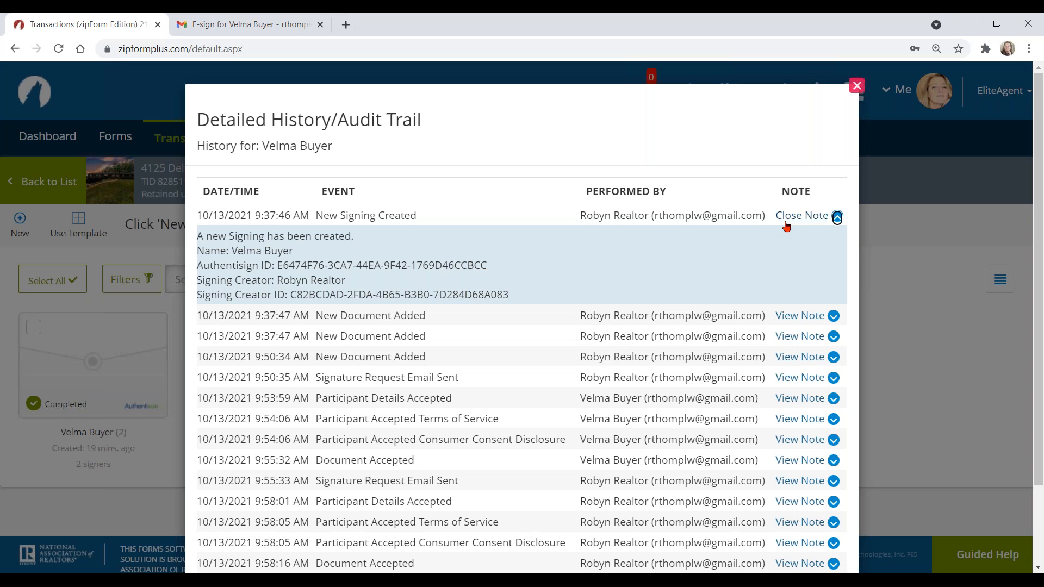
pyautogui.click(837, 217)
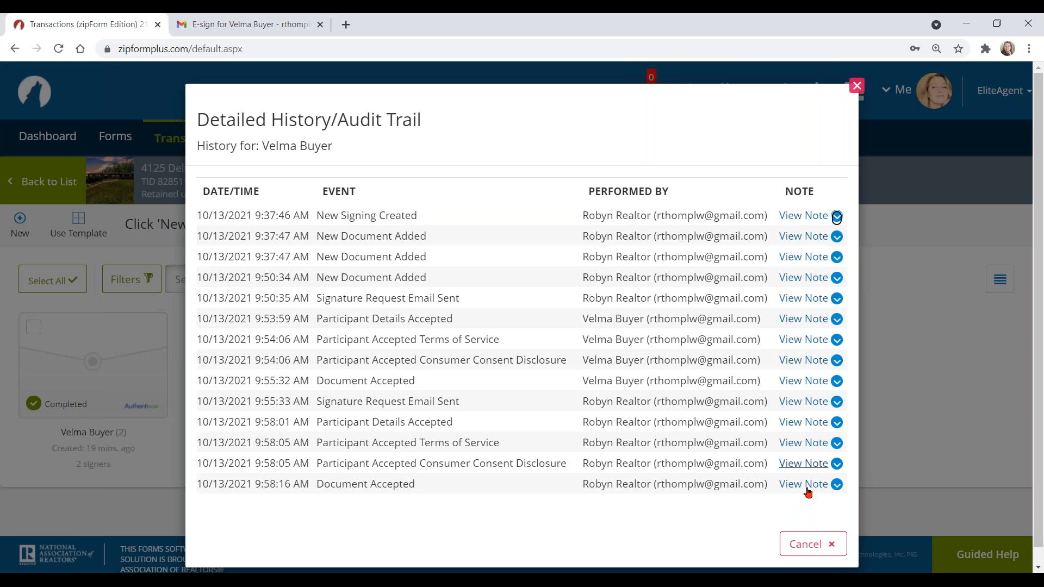
pyautogui.click(813, 544)
# Step: Retrieve the buyer packet's signed documents into the transaction, then close the packet details
pyautogui.click(100, 362)
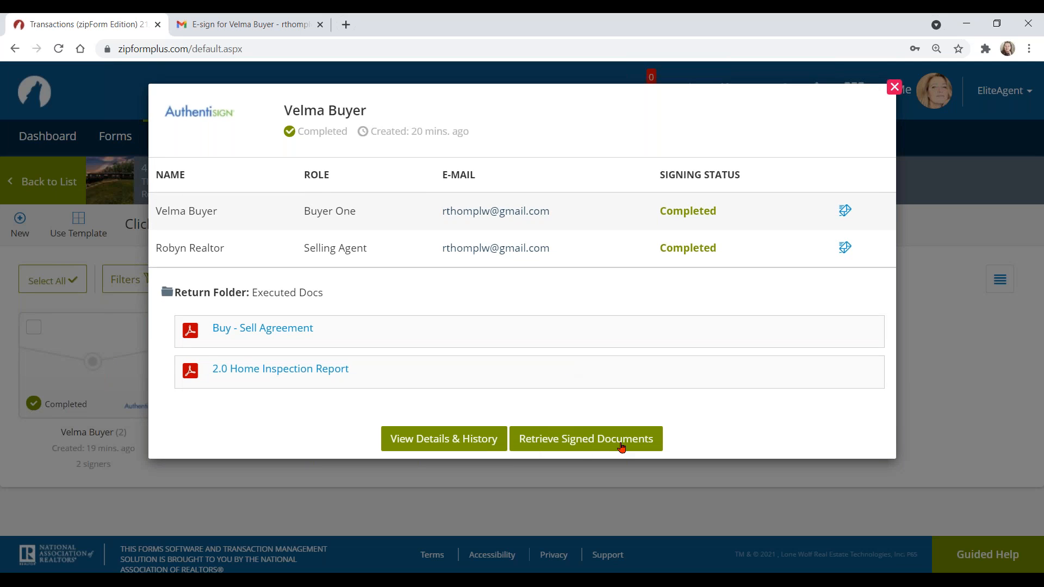
pyautogui.click(597, 438)
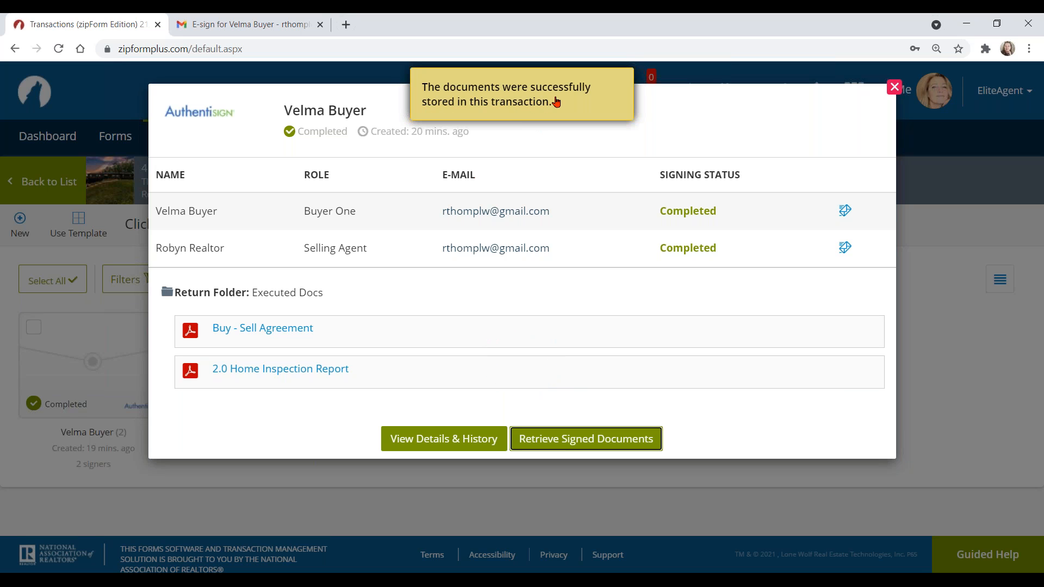
pyautogui.click(895, 87)
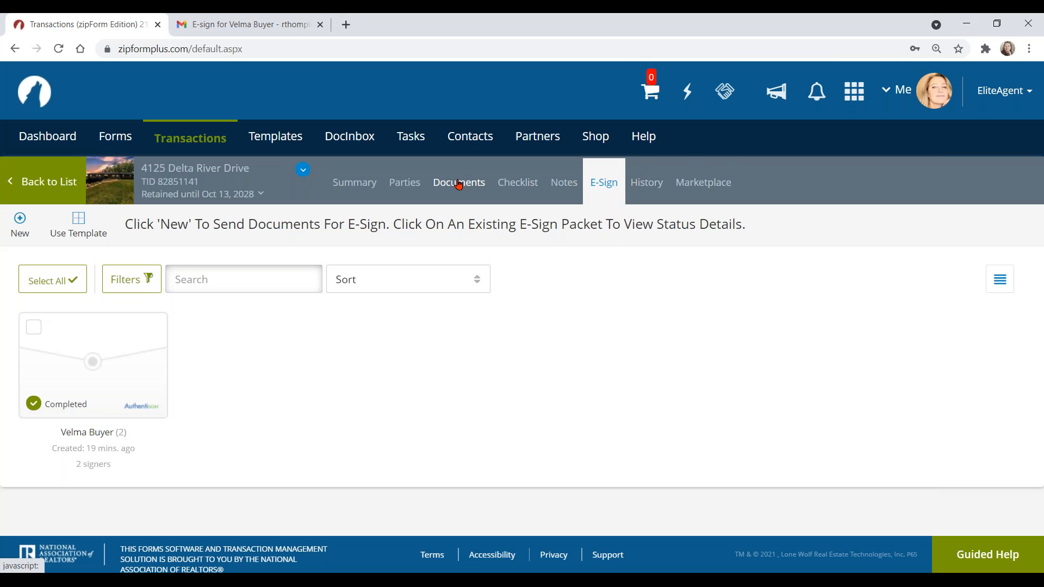
# Step: In Executed Docs, open the older of the two Signing Certificate versions
pyautogui.click(458, 183)
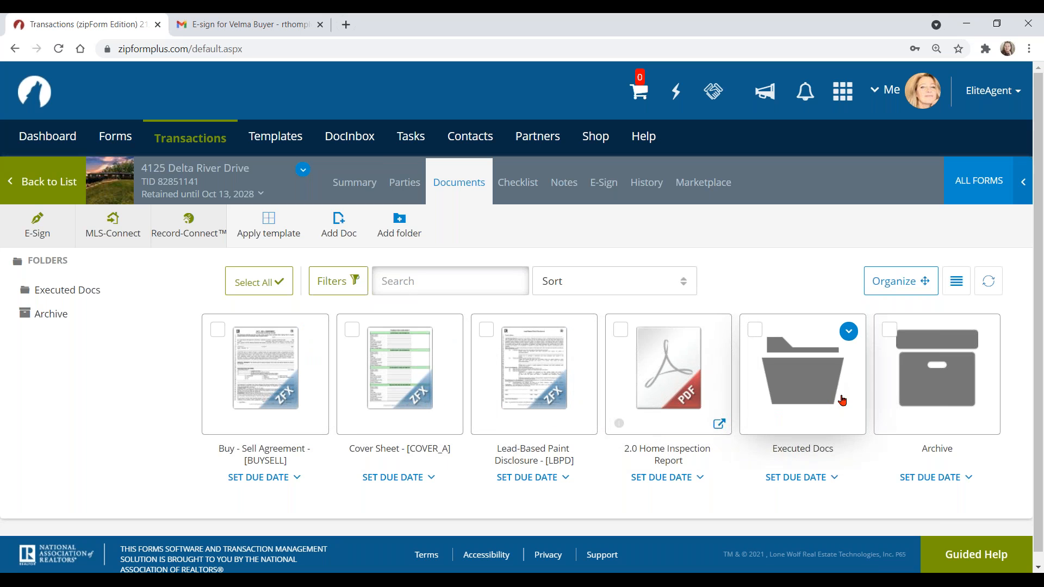
pyautogui.click(812, 377)
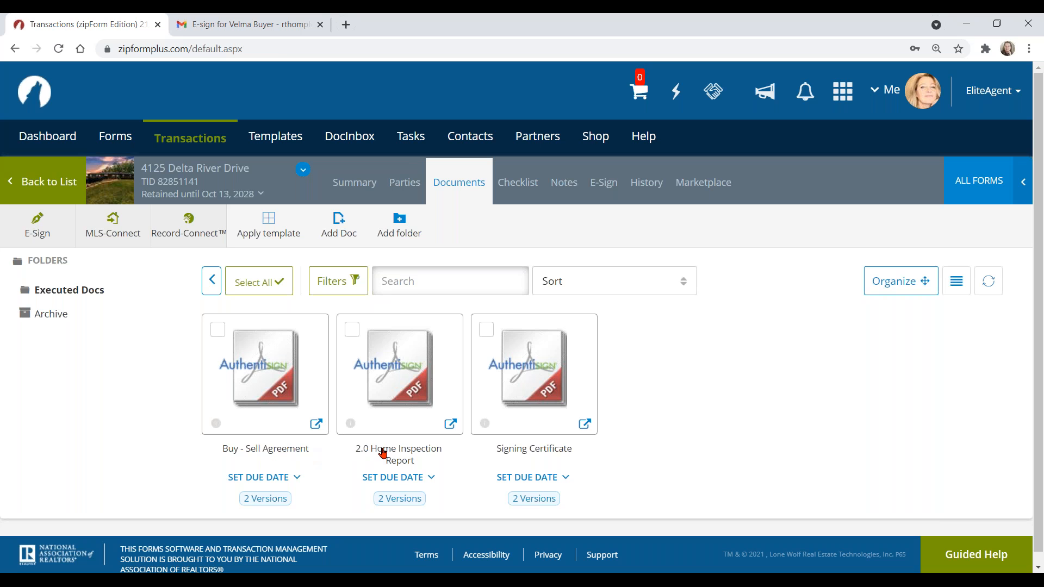
pyautogui.moveTo(542, 365)
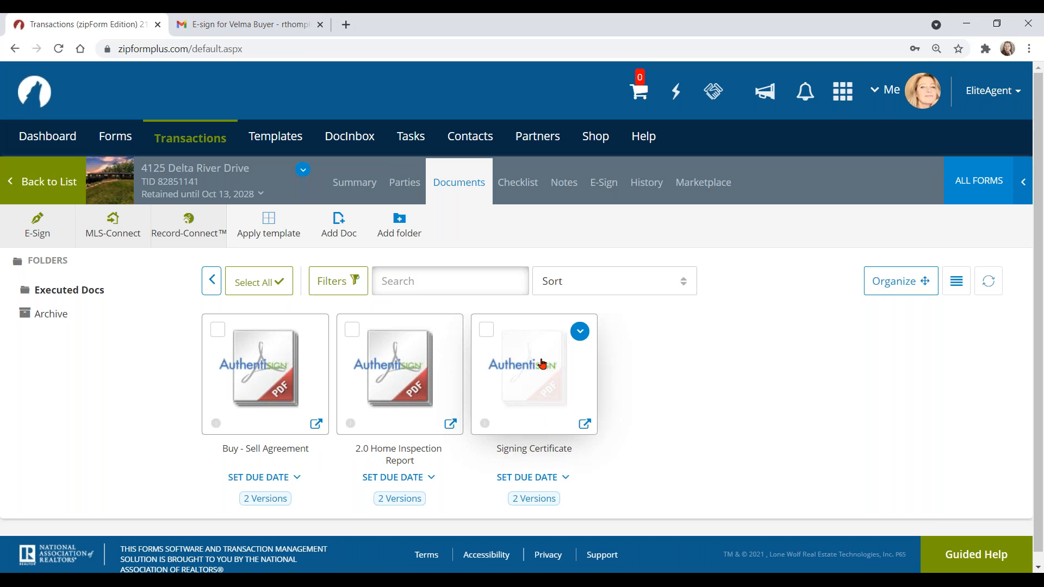
pyautogui.click(542, 365)
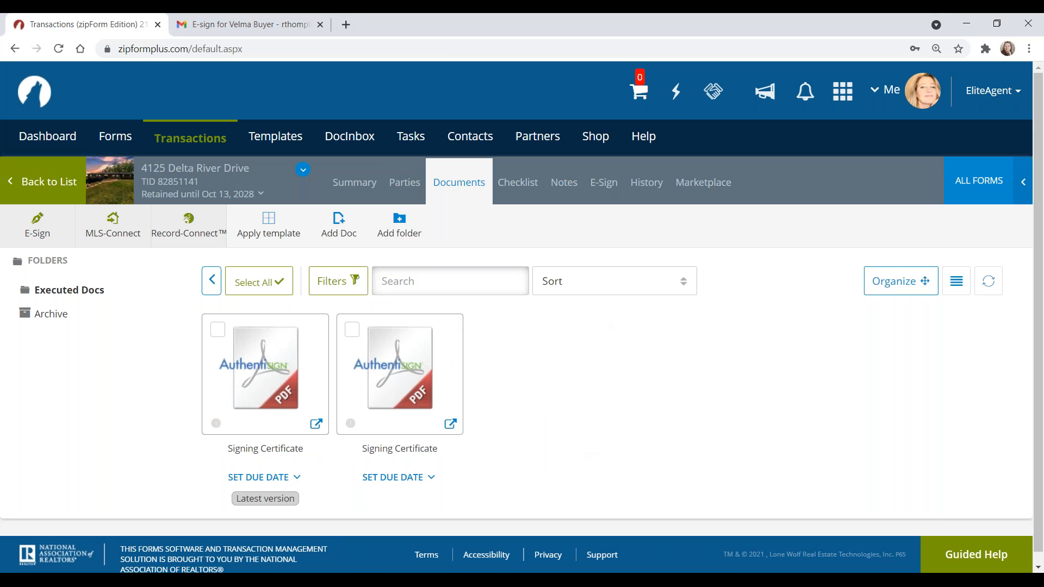
pyautogui.click(403, 355)
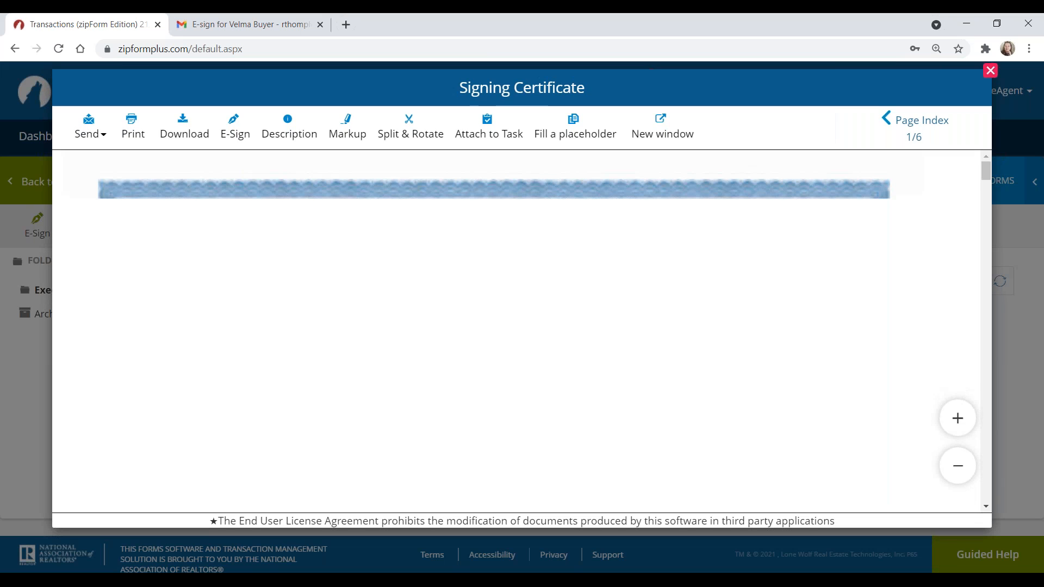
# Step: Scroll through the Signing Certificate, check its Send options, then close the viewer
pyautogui.scroll(-9, 656, 354)
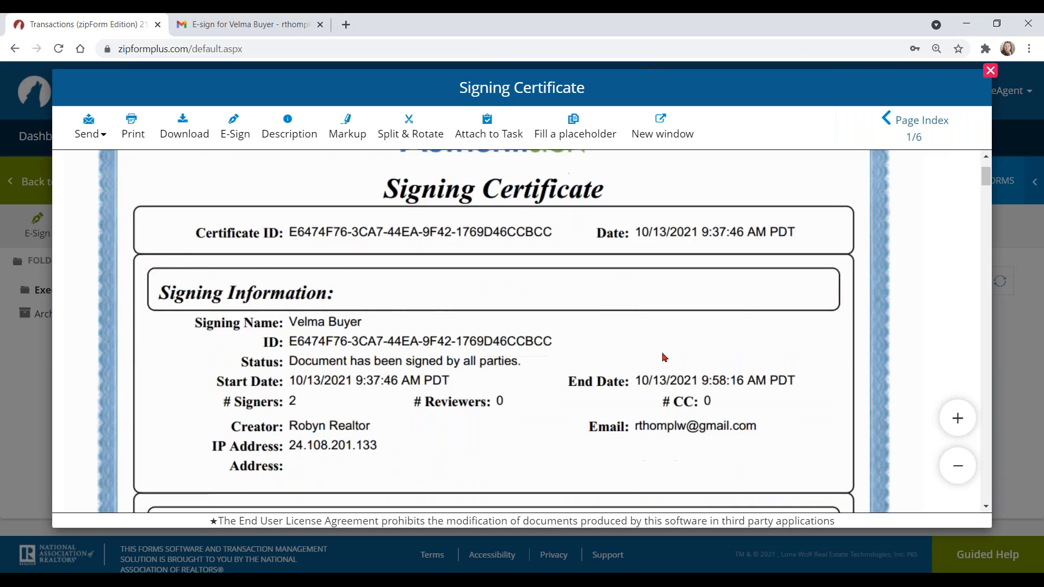
pyautogui.scroll(-2, 664, 358)
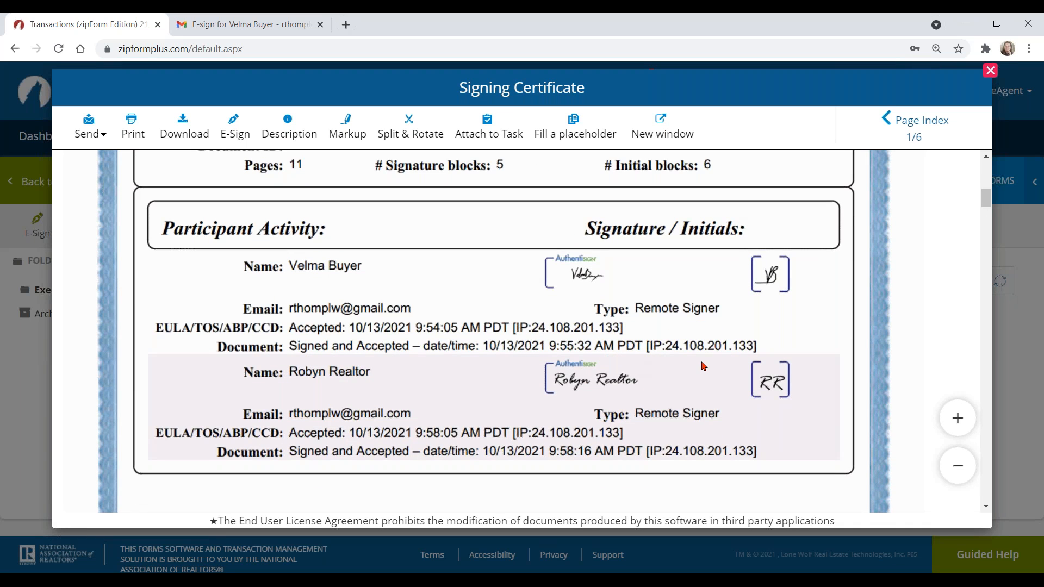
pyautogui.scroll(6, 604, 347)
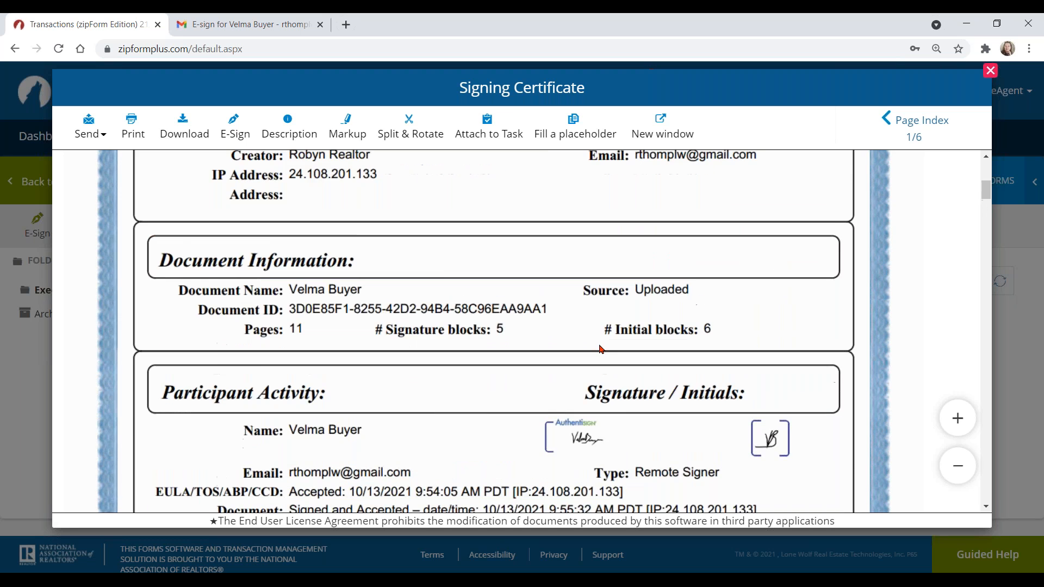
pyautogui.click(91, 134)
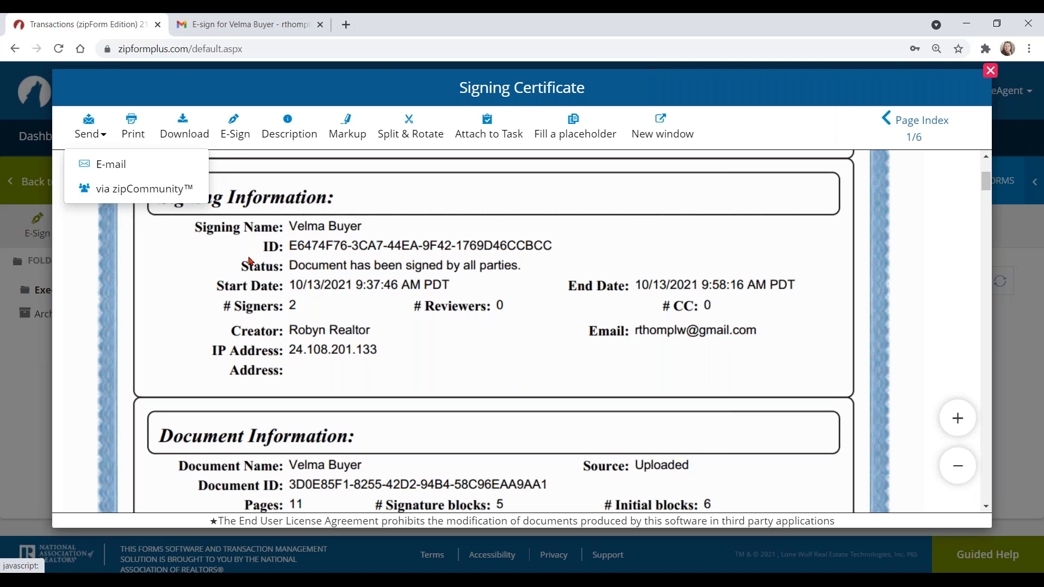
pyautogui.click(309, 287)
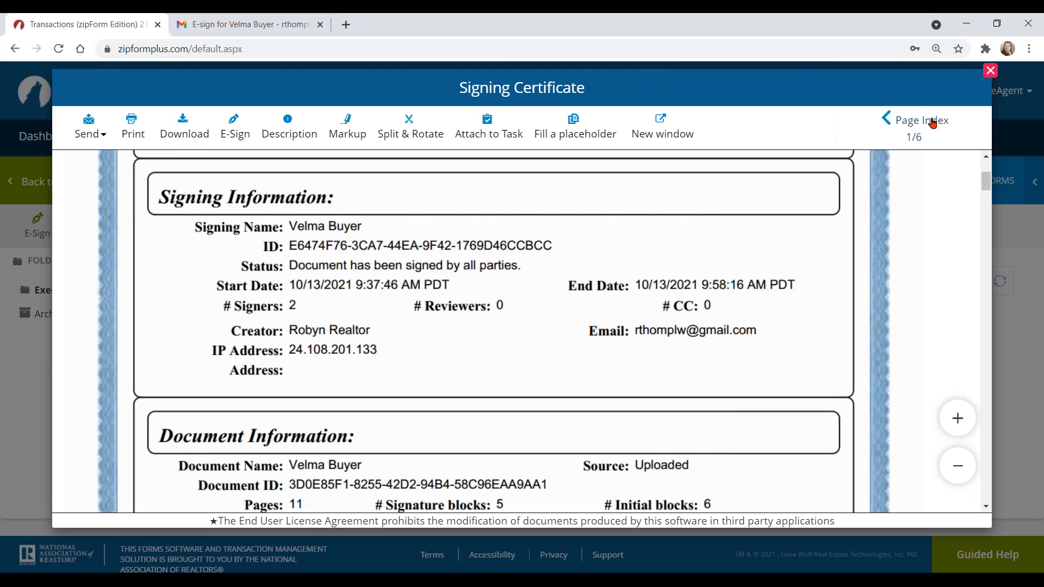
pyautogui.click(990, 71)
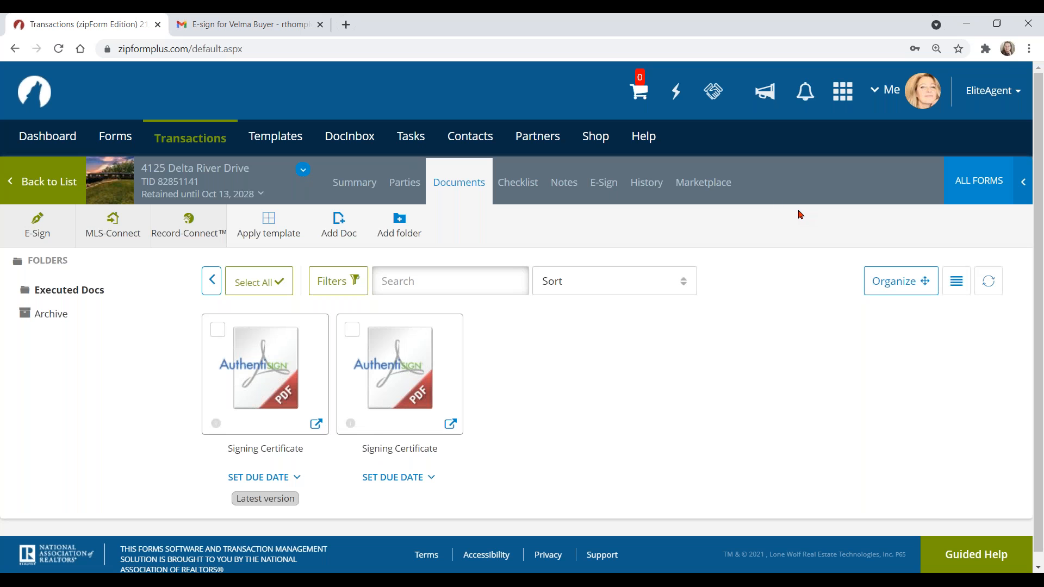
# Step: Search the zipForm Shop for 'digital' products, then close the Shop
pyautogui.press('ctrl')
pyautogui.press('ctrl')
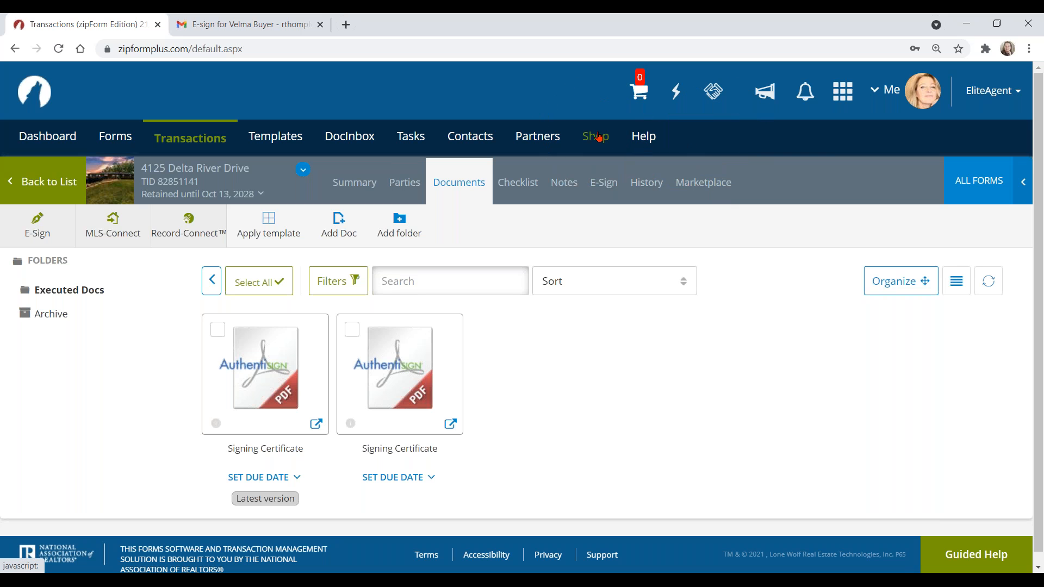
pyautogui.click(599, 136)
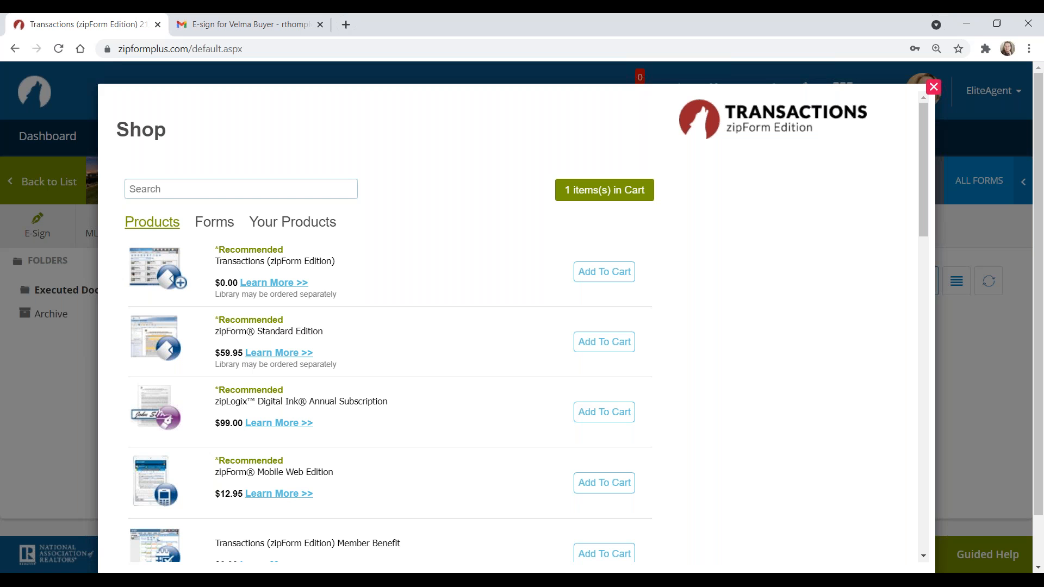
pyautogui.click(169, 182)
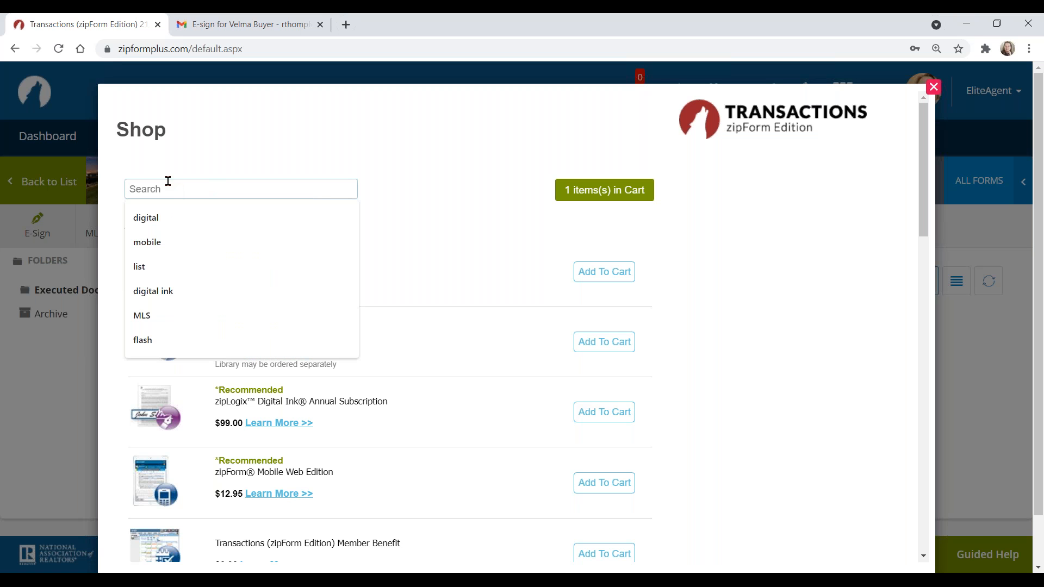
pyautogui.write('digital')
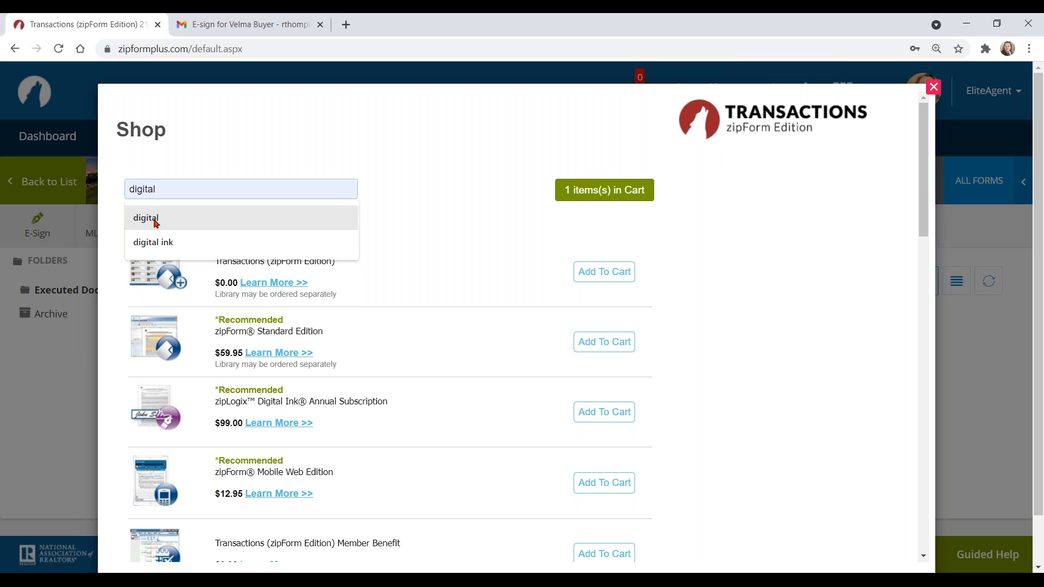
pyautogui.click(145, 219)
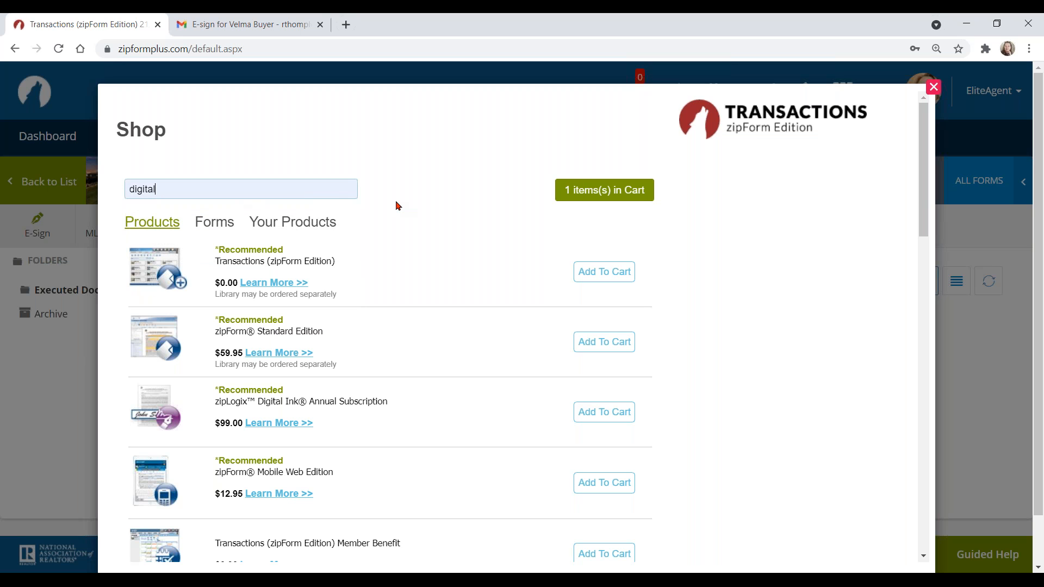
pyautogui.press('Return')
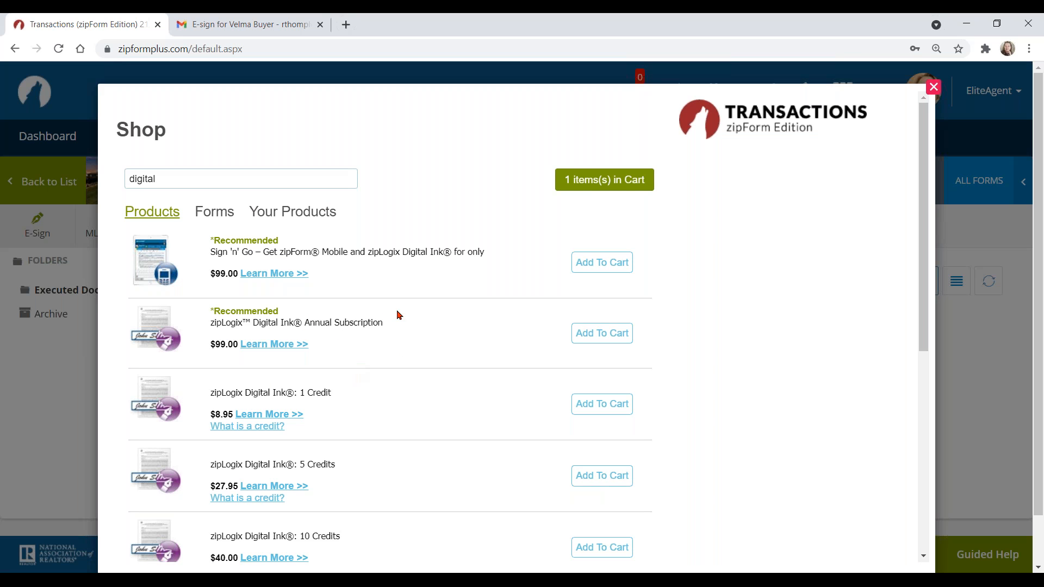
pyautogui.click(934, 87)
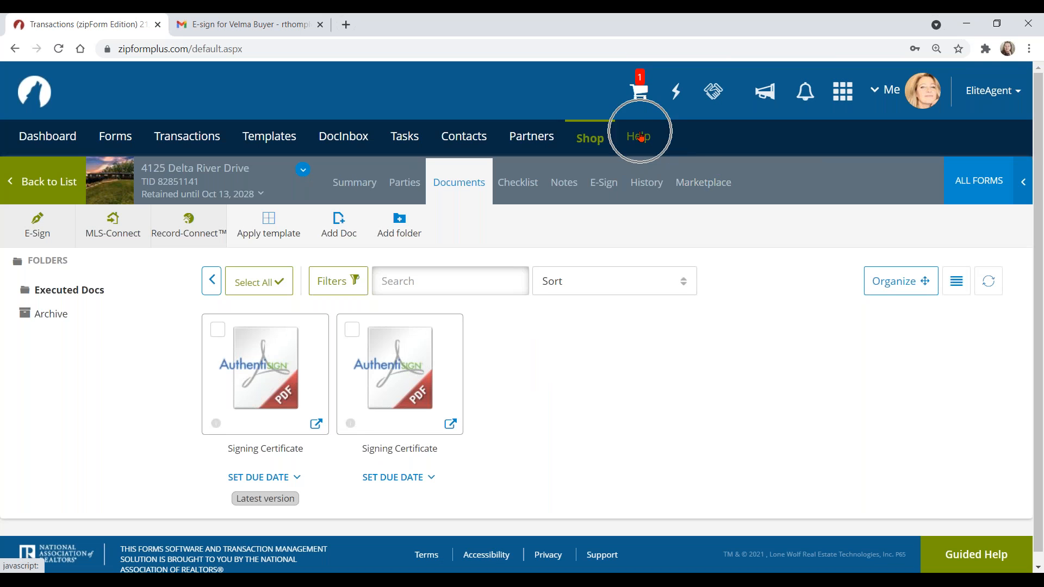
# Step: Open Help > Learning Center and go to the live training schedule
pyautogui.click(640, 137)
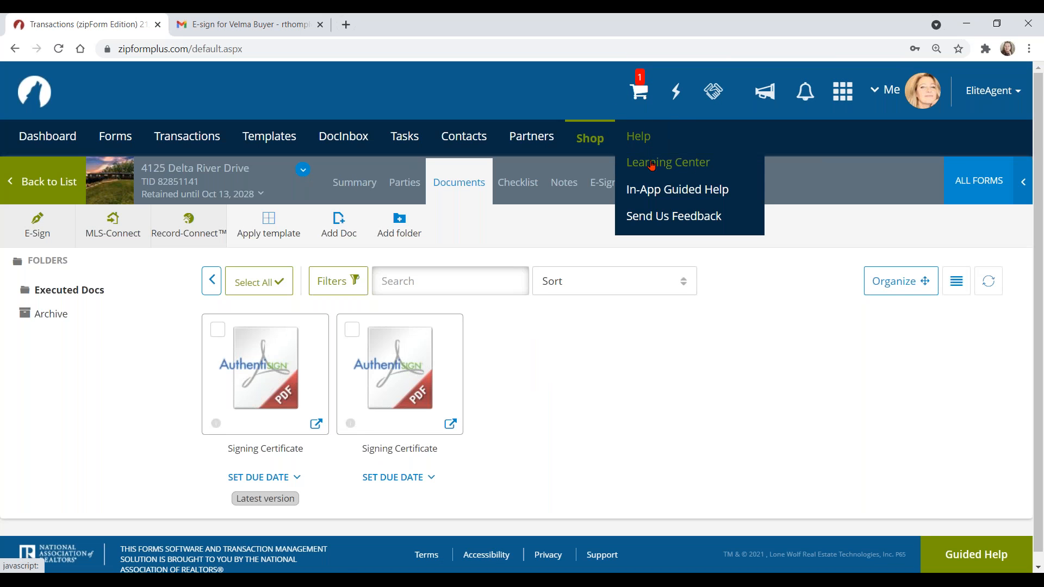
pyautogui.click(654, 162)
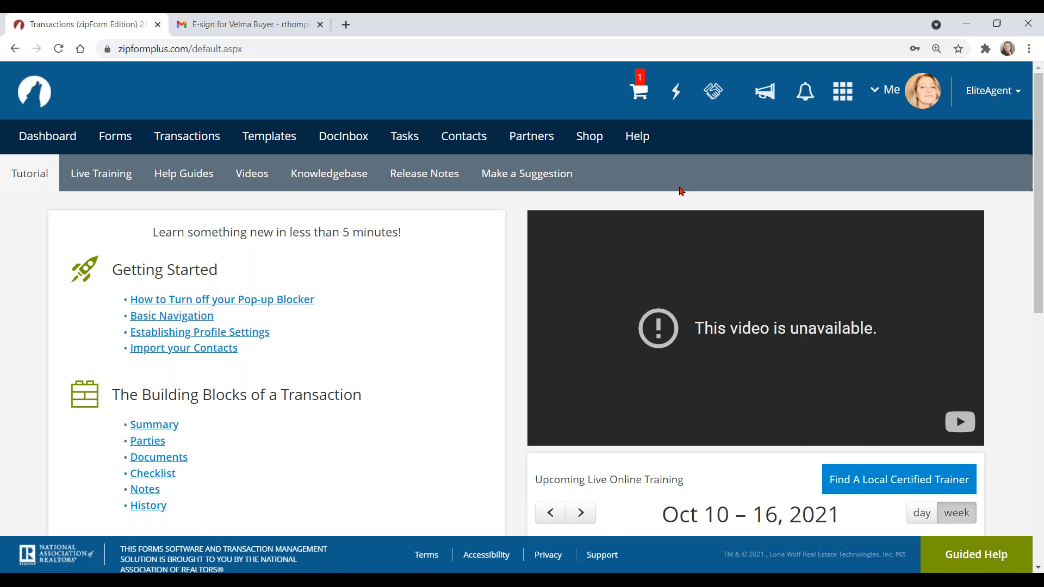
pyautogui.click(115, 179)
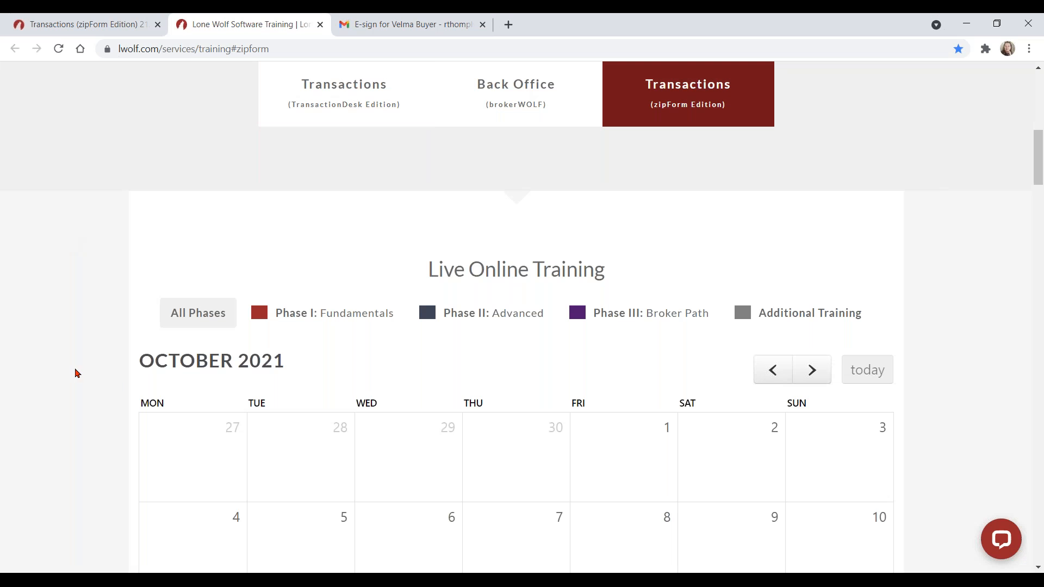
# Step: Filter the October 2021 training calendar to Phase II: Advanced sessions and browse them
pyautogui.scroll(-1, 387, 335)
pyautogui.click(314, 244)
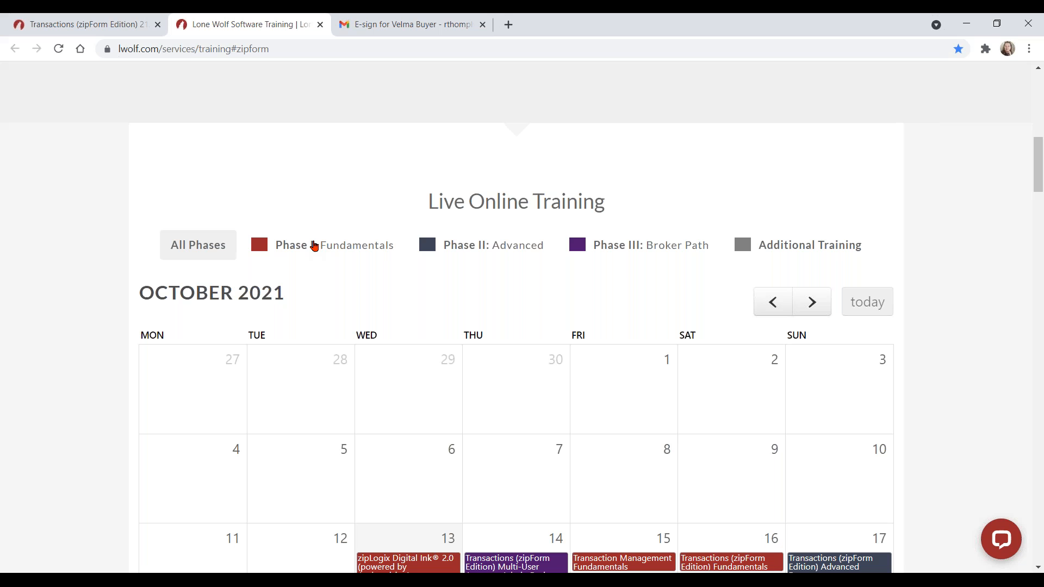
pyautogui.click(495, 244)
pyautogui.scroll(-3, 494, 246)
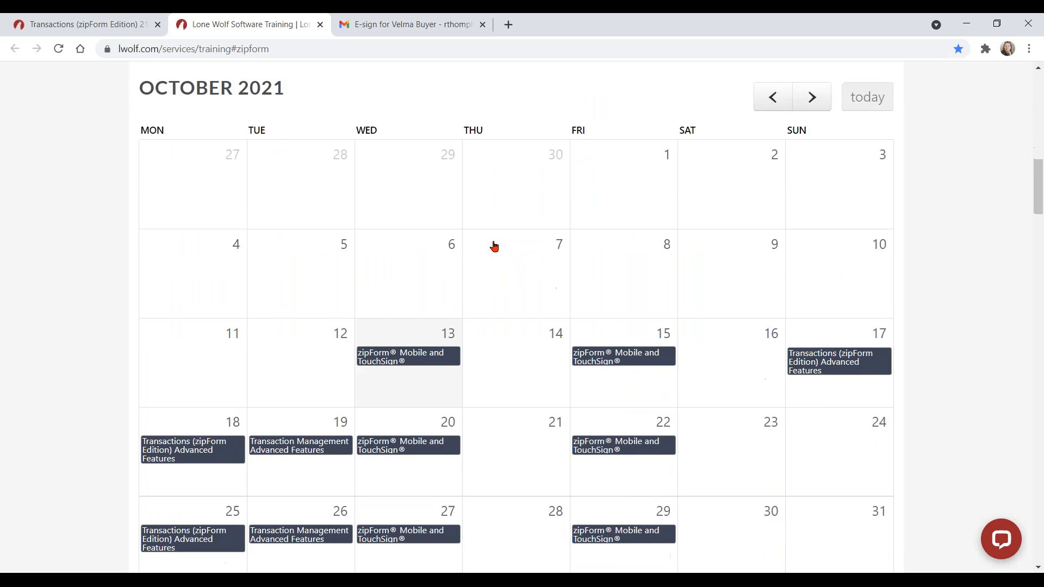
pyautogui.scroll(-1, 494, 246)
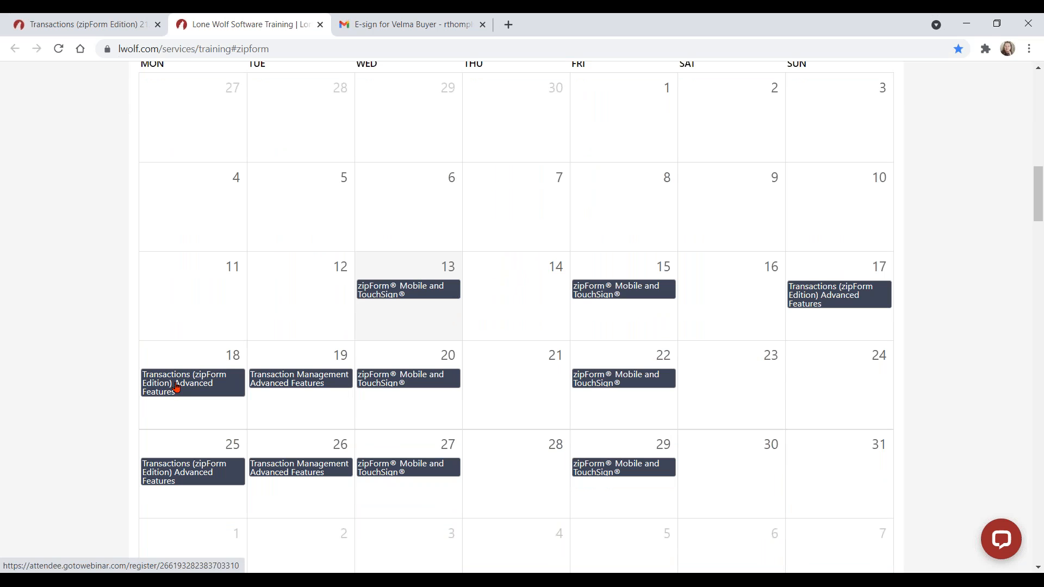
pyautogui.moveTo(205, 392)
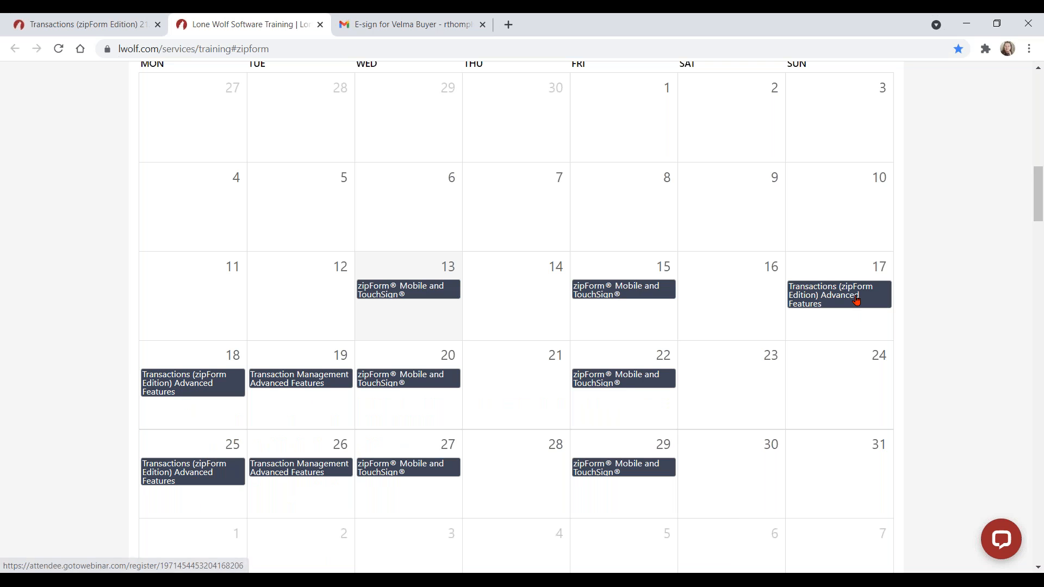
pyautogui.scroll(-4, 857, 302)
pyautogui.scroll(5, 857, 306)
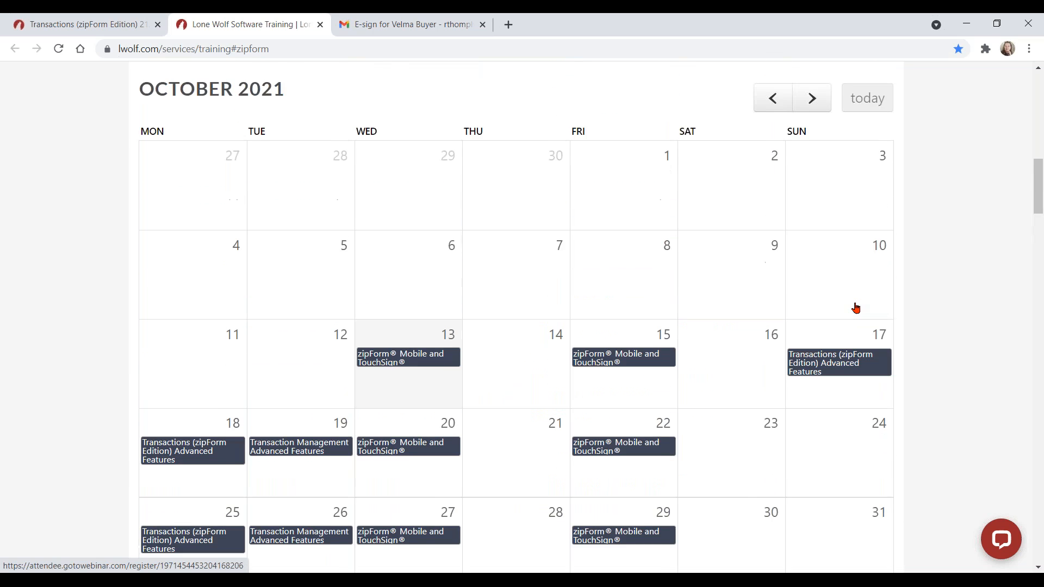
pyautogui.scroll(6, 854, 306)
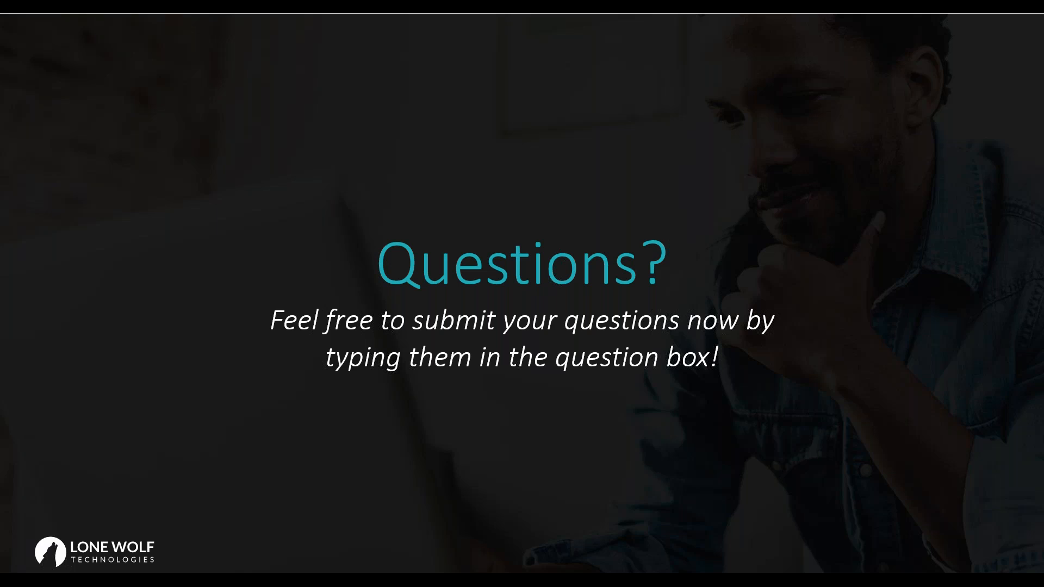
# Step: Advance the slideshow to the 'Connect with us!' slide
pyautogui.press('Right')
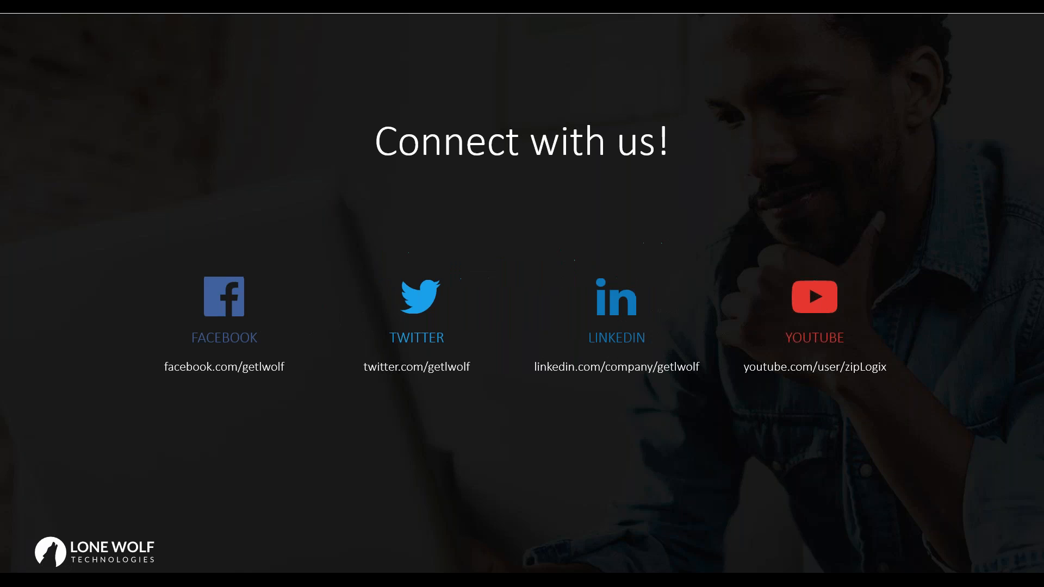